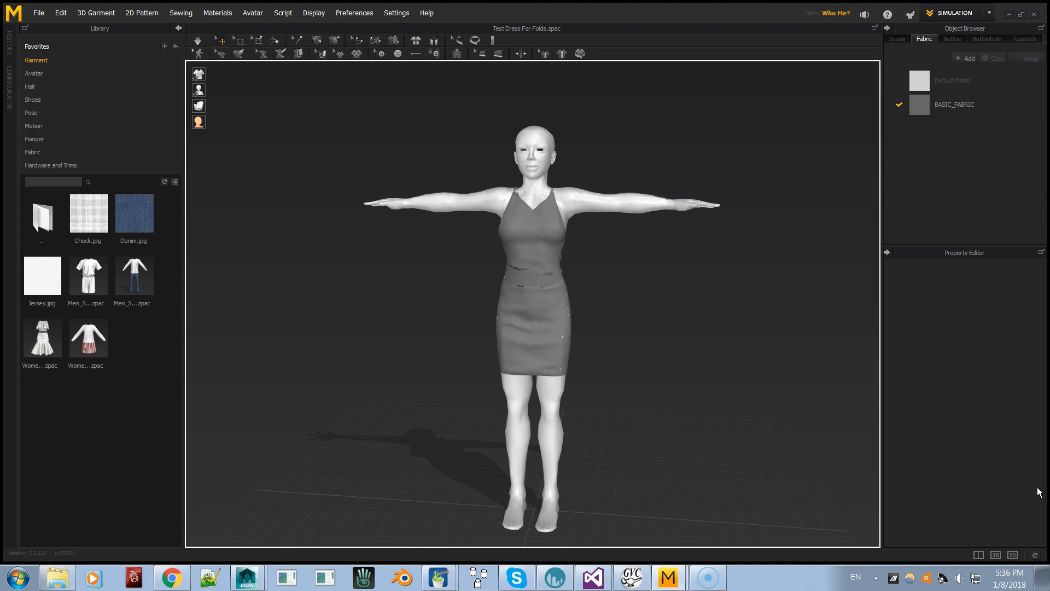
Inspect the dress on the avatar from the front, side and close up, checking the waist seam and fit.
right_click_drag(711, 408, 558, 394)
scroll(558, 394, "up", 8)
key("2")
scroll(560, 395, "up", 4)
right_click_drag(624, 389, 595, 395)
scroll(609, 392, "down", 3)
right_click_drag(633, 300, 465, 202)
scroll(477, 272, "up", 5)
right_click_drag(448, 343, 572, 337)
scroll(572, 337, "down", 3)
key("2")
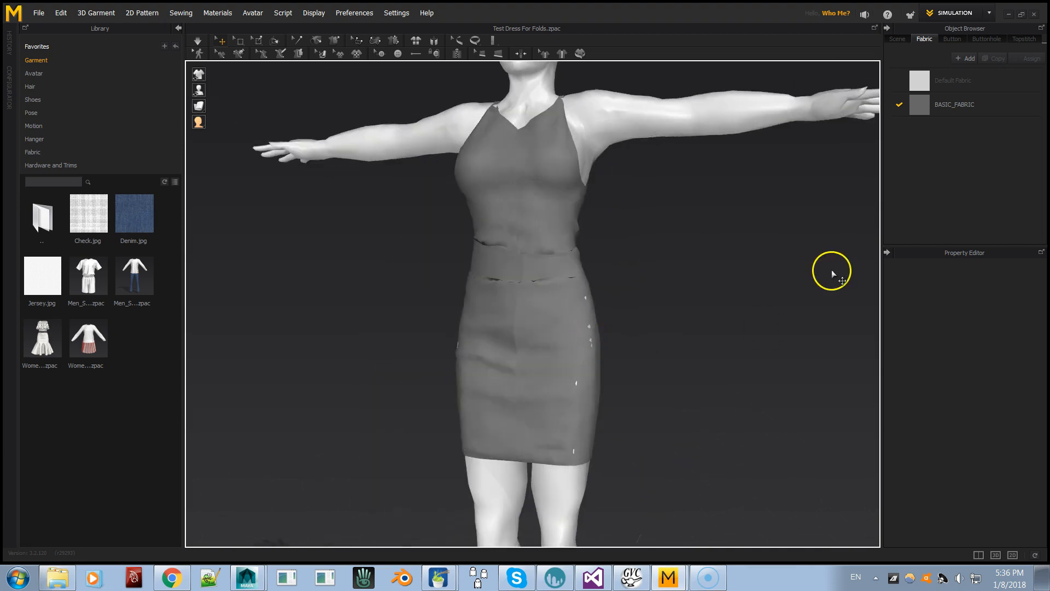
In the 2D pattern window, merge the two front panels along their centre line and the two back panels likewise.
left_click(1013, 555)
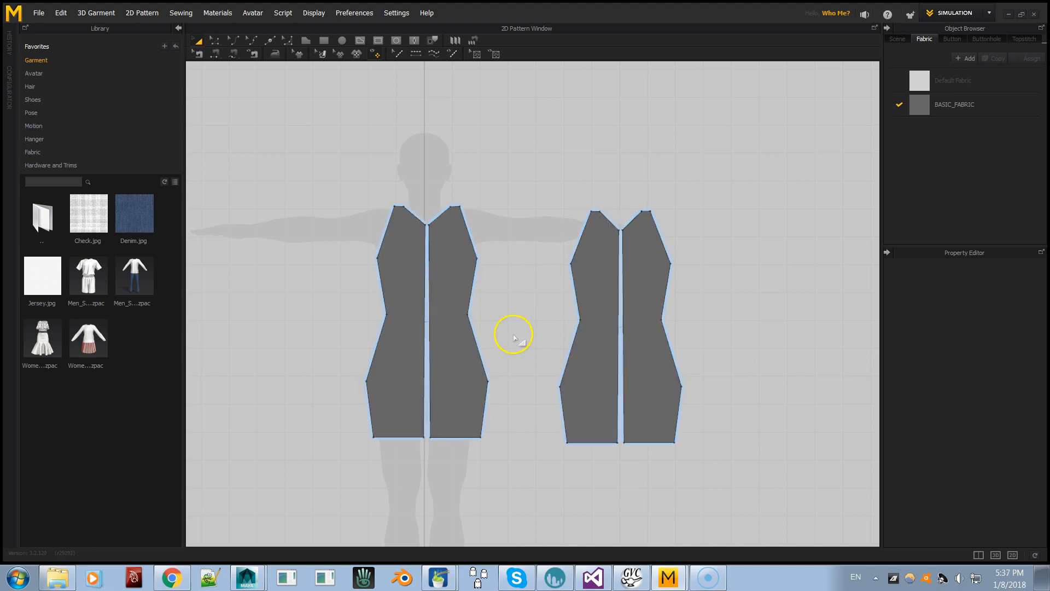
scroll(539, 339, "up", 1)
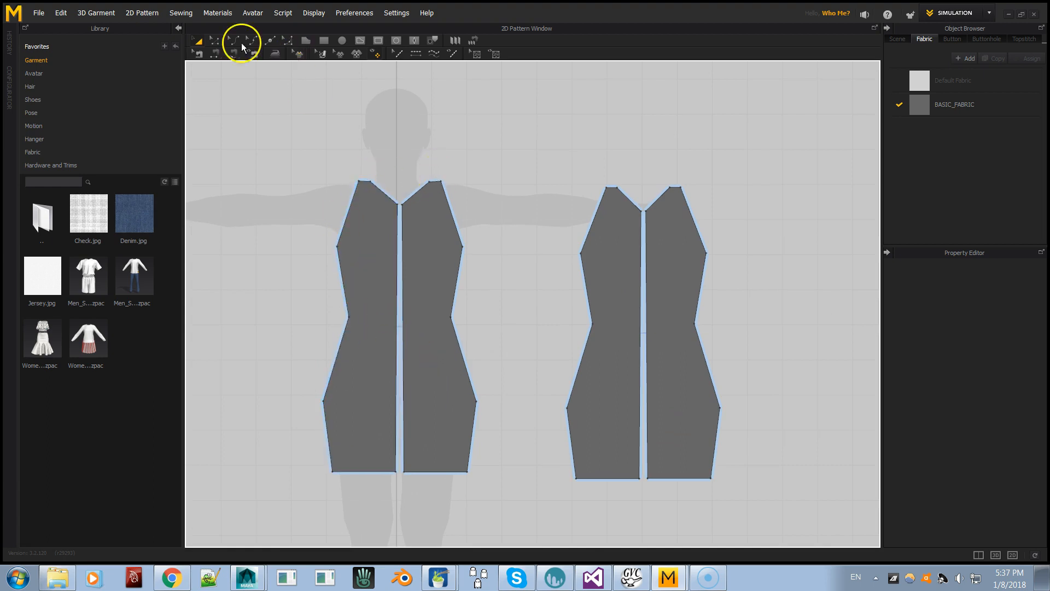
left_click(214, 40)
right_click(395, 252)
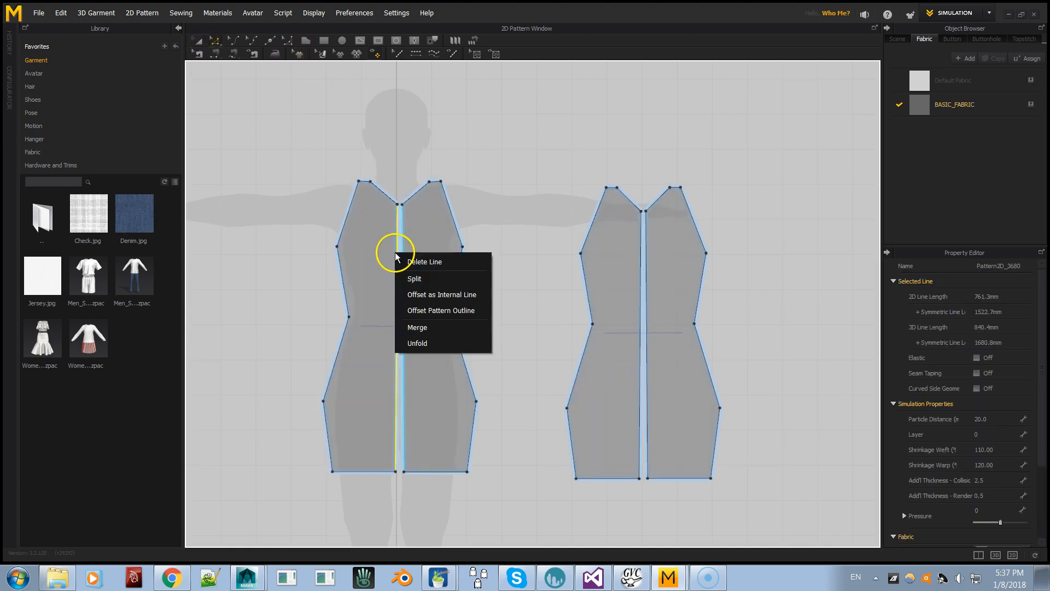
left_click(436, 328)
right_click(642, 244)
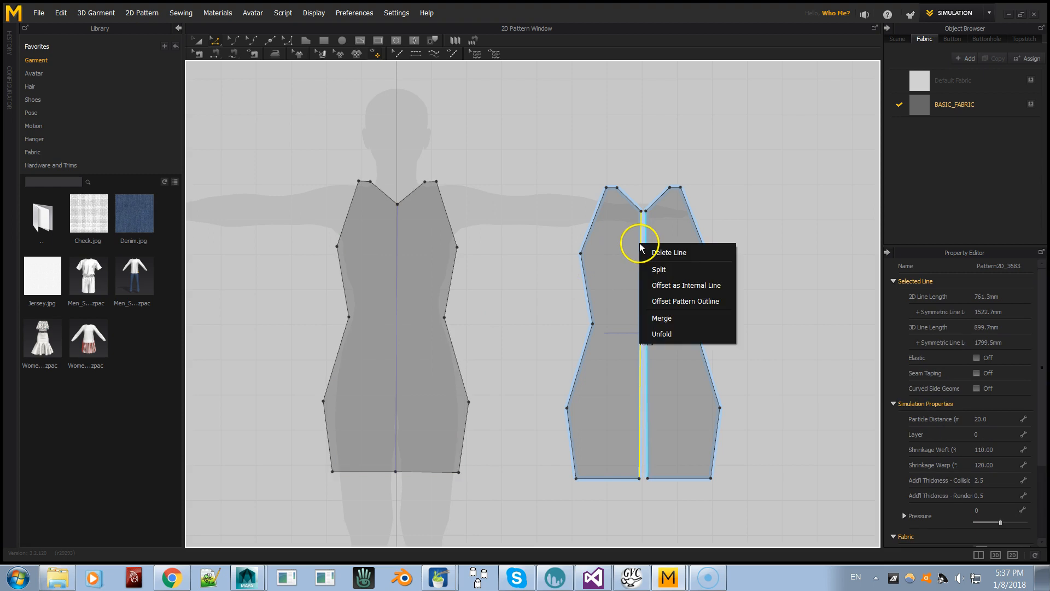
left_click(659, 320)
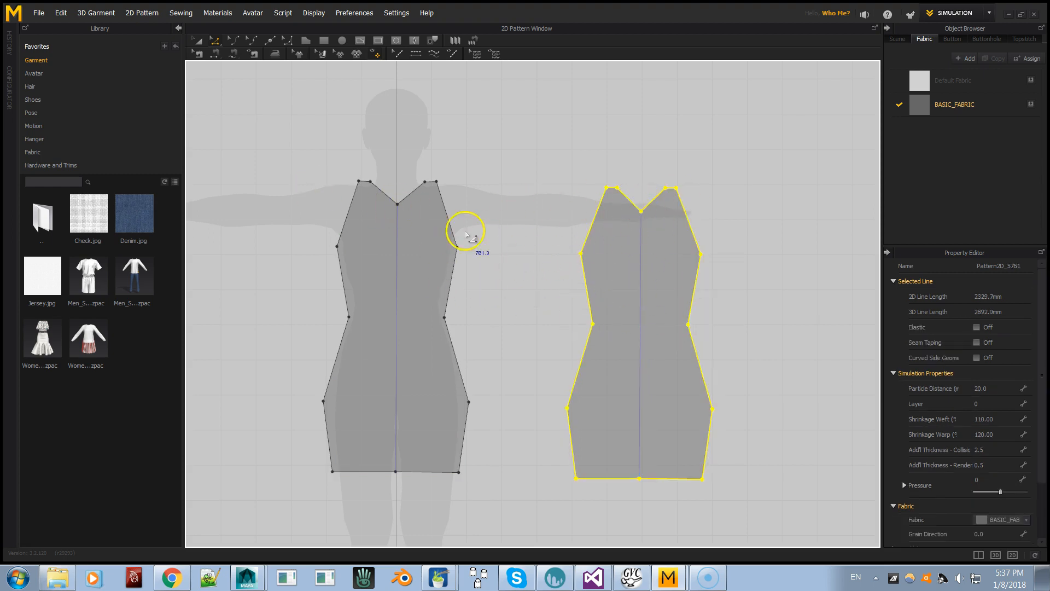
Merge the front and back patterns into one piece along their facing three-segment side lines.
left_click(467, 419)
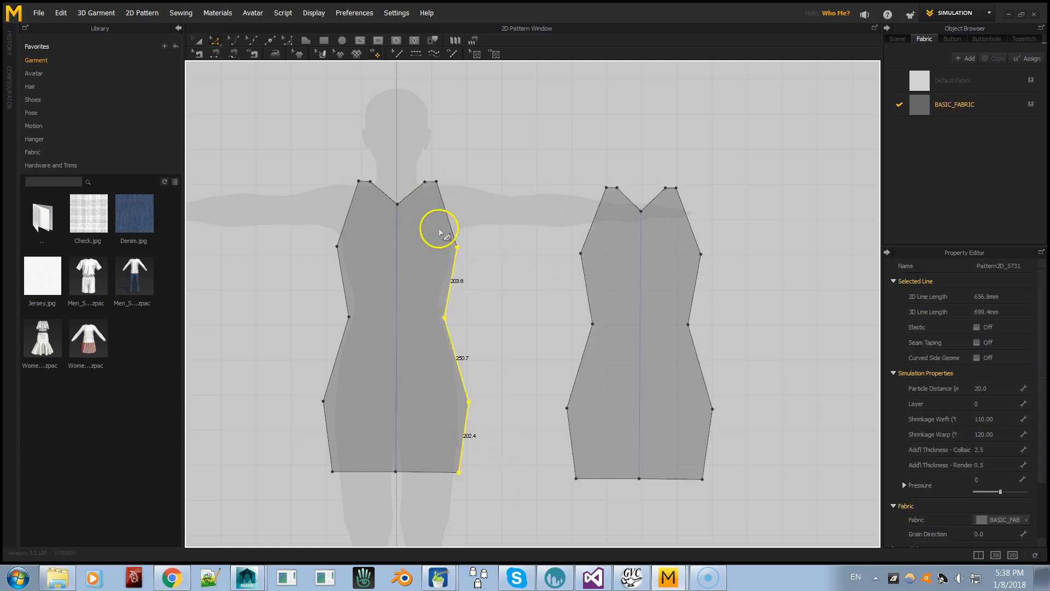
left_click_drag(549, 229, 607, 487, "shift")
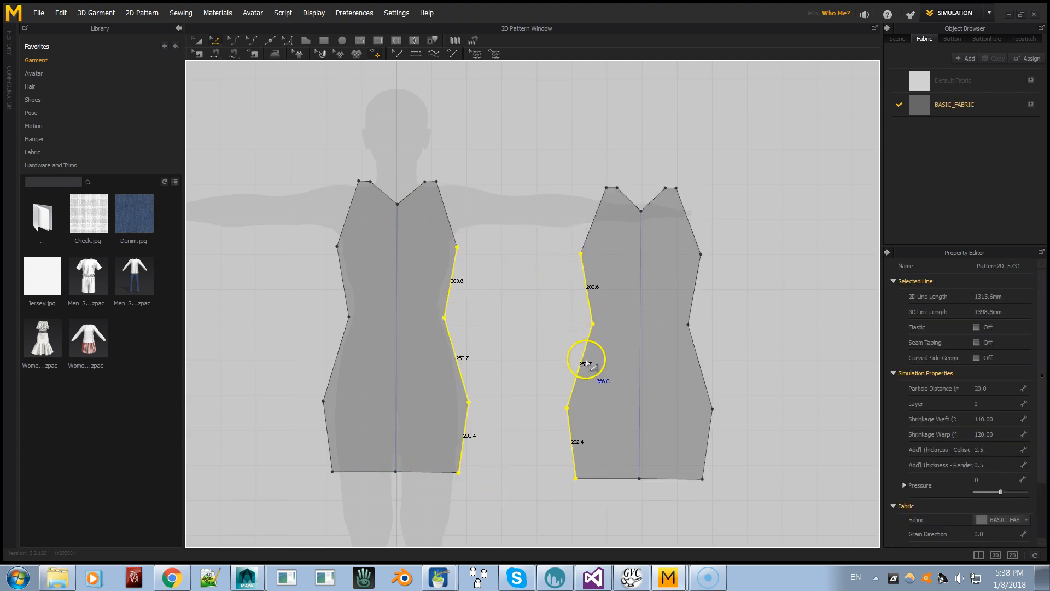
right_click(587, 333)
left_click(540, 347)
key("ctrl+z")
right_click(590, 323)
left_click(564, 345)
key("ctrl+z")
right_click(587, 339)
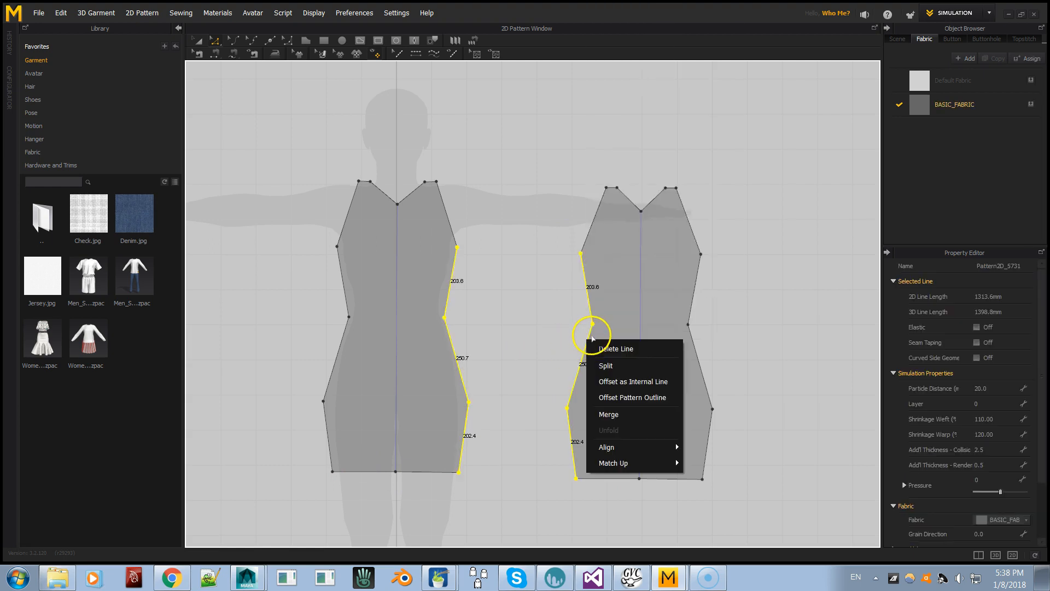
left_click(611, 414)
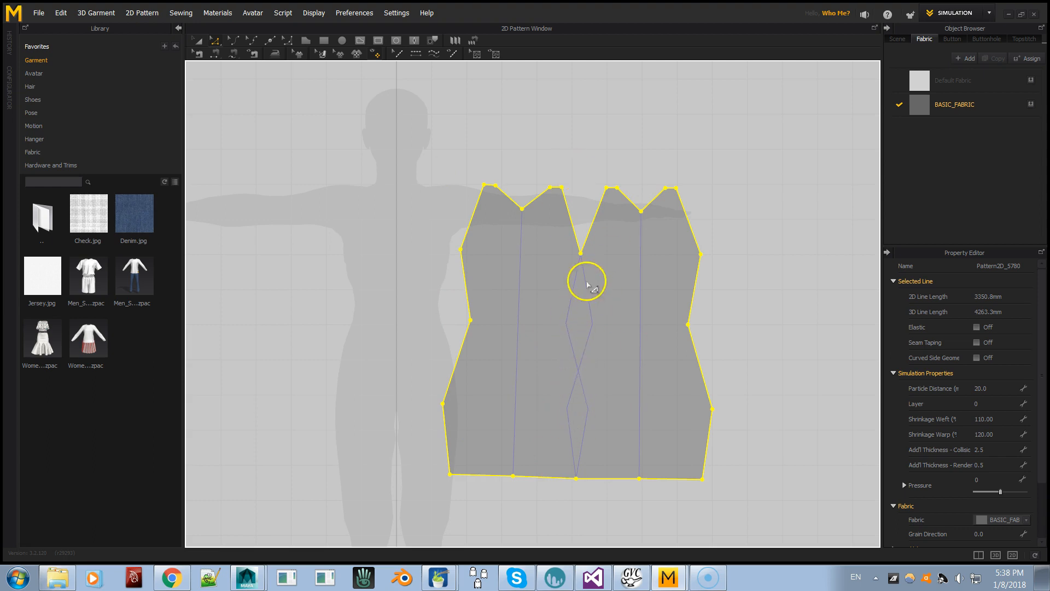
Set the merged pattern's particle distance to 5 mm.
double_click(979, 388)
type("5")
key("Return")
Bring up the physical properties of BASIC_FABRIC and display the dress with its mesh in the 3D garment window.
left_click_drag(1039, 388, 1040, 446)
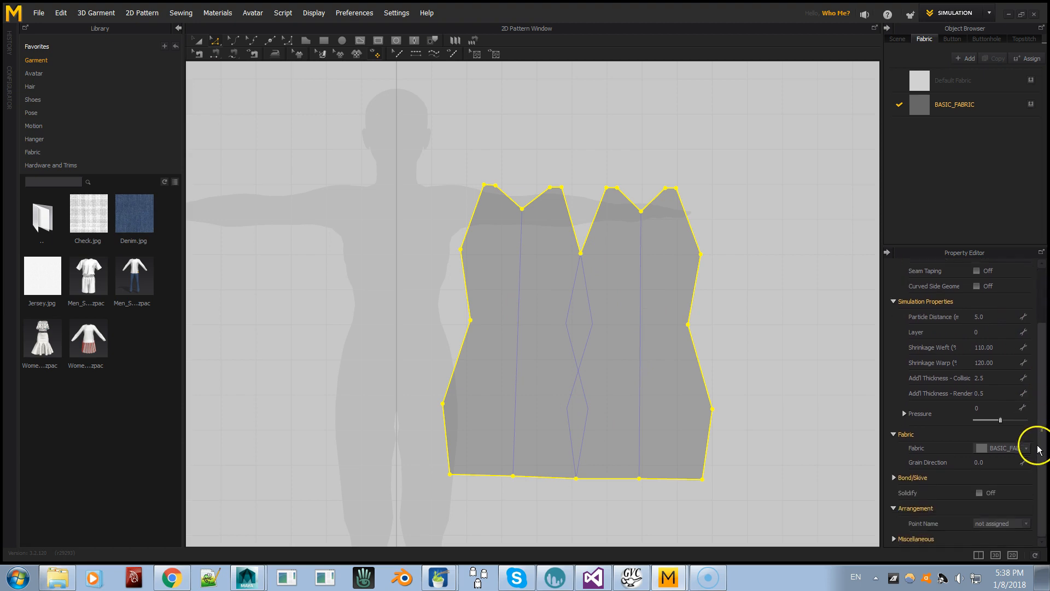
left_click(952, 104)
scroll(1039, 366, "down", 5)
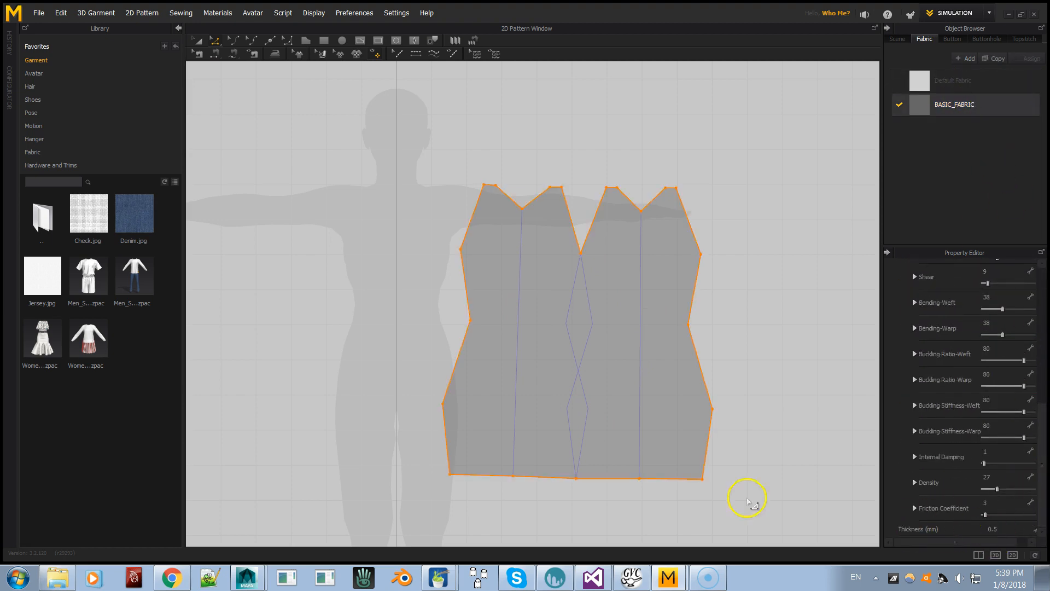
left_click(996, 555)
left_click(199, 106)
left_click(225, 106)
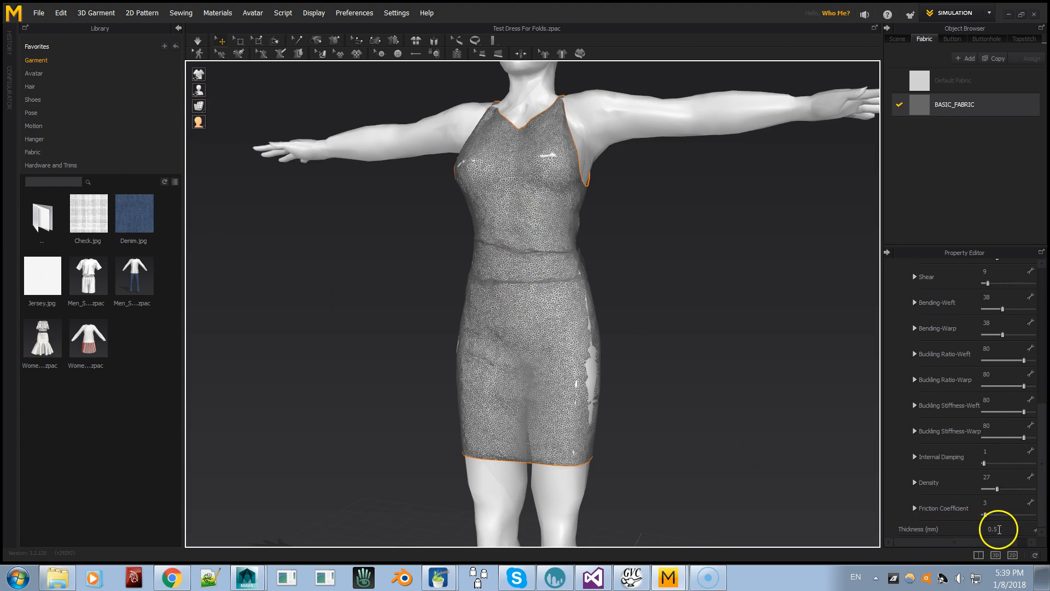
Set the thickness of BASIC_FABRIC to 5 mm.
right_click_drag(499, 265, 425, 288)
right_click_drag(500, 254, 608, 254)
left_click(995, 527)
type("5")
key("Return")
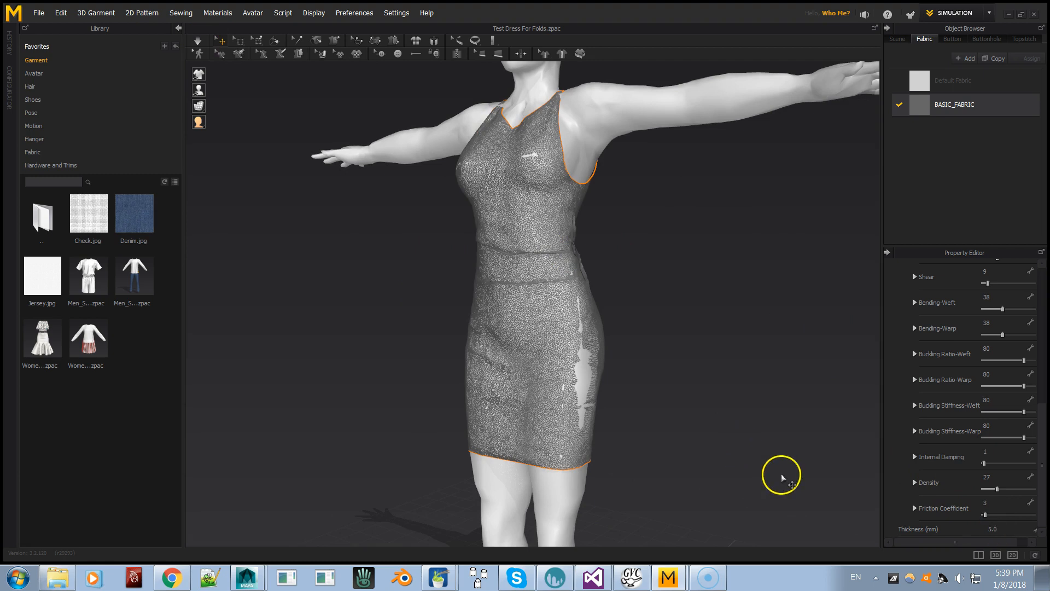
Simulate the merged dress on the avatar from a side view, stop the simulation and return to a front view.
right_click_drag(631, 359, 586, 363)
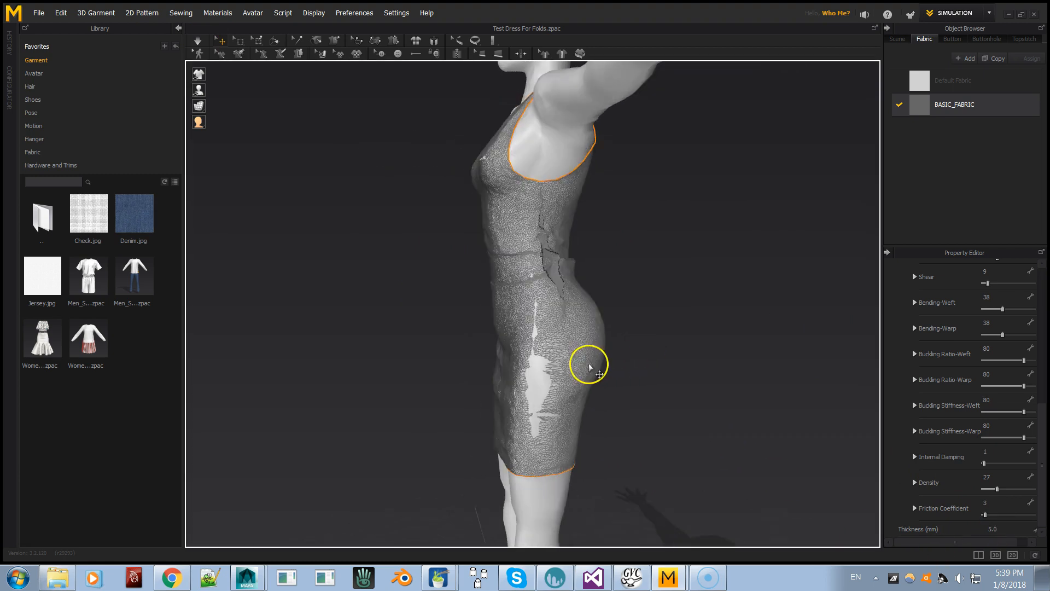
key("space")
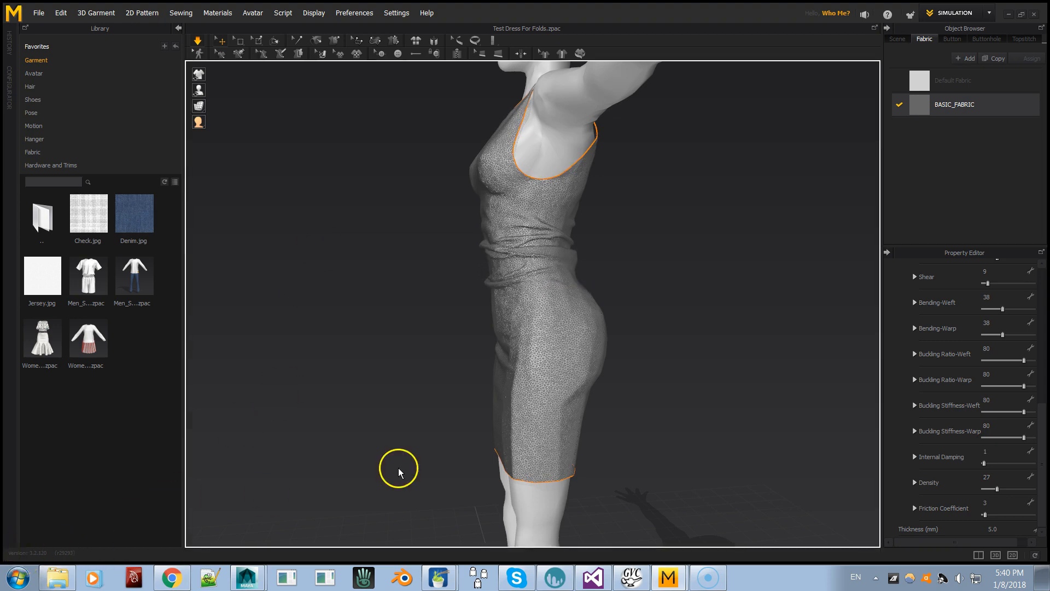
key("space")
left_click(422, 444)
right_click_drag(422, 443, 853, 422)
Clear the fabric selection, simulate the dress again and switch the garment from mesh to plain surface display.
left_click(962, 109)
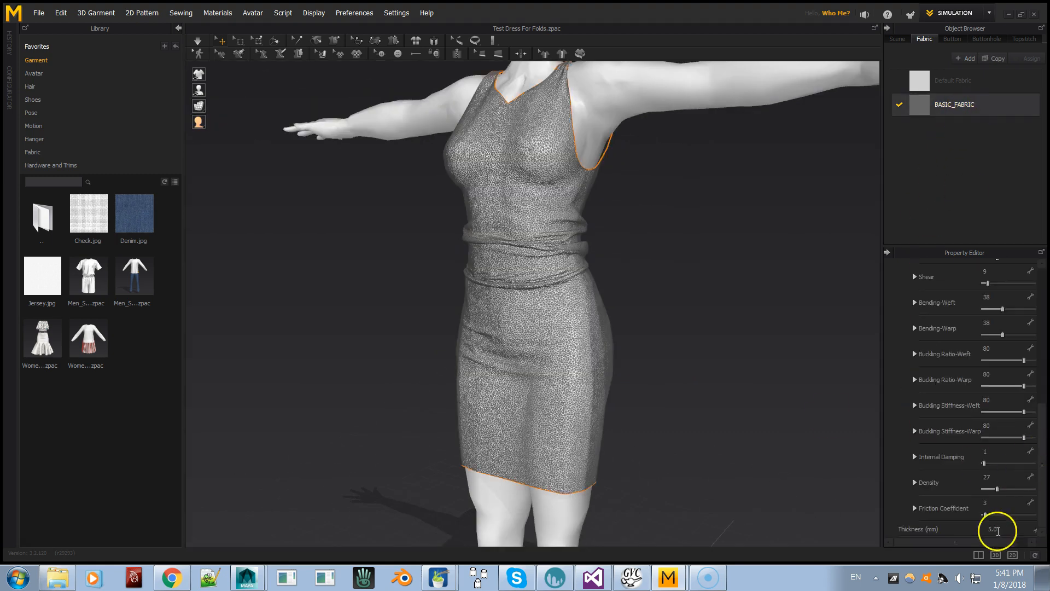
left_click(629, 452)
key("space")
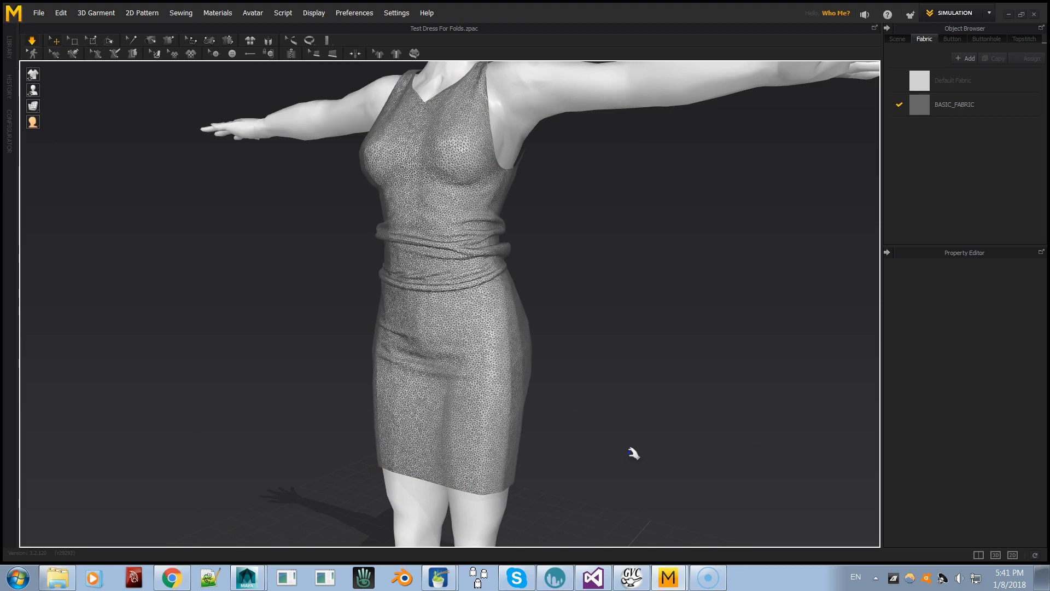
mouse_move(665, 443)
right_mouse_down()
mouse_move(727, 434)
mouse_move(605, 450)
mouse_move(706, 434)
mouse_move(687, 436)
mouse_move(668, 419)
mouse_move(311, 420)
mouse_move(535, 413)
right_mouse_up()
left_click_drag(32, 104, 64, 106)
Examine the folds at the dress's waist and hips up close and from several angles, selecting the garment.
mouse_move(649, 391)
right_mouse_down()
mouse_move(563, 401)
mouse_move(513, 378)
mouse_move(649, 394)
mouse_move(403, 399)
mouse_move(659, 386)
right_mouse_up()
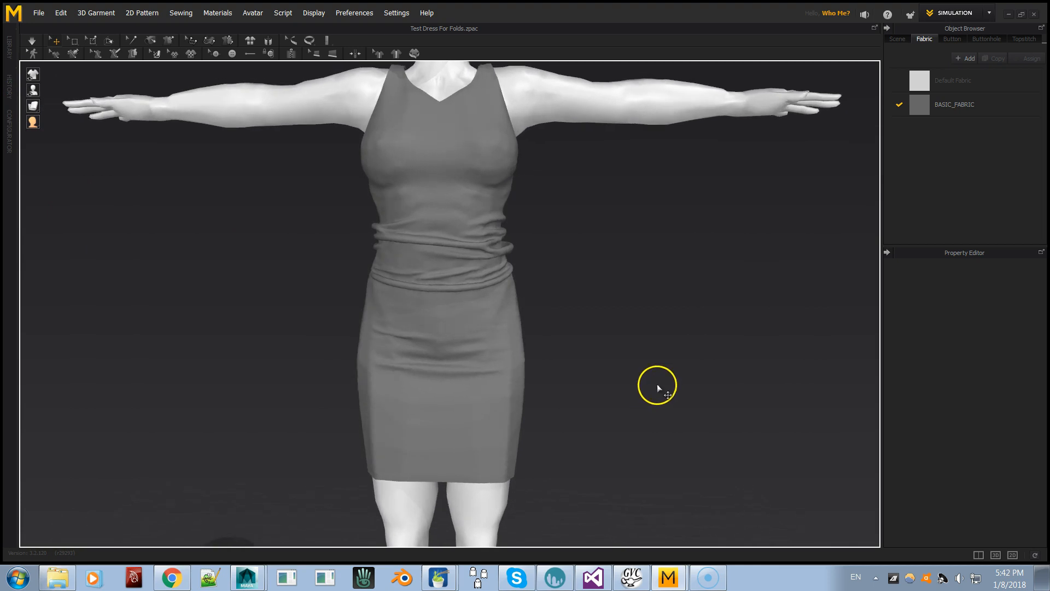
right_click_drag(605, 318, 545, 300)
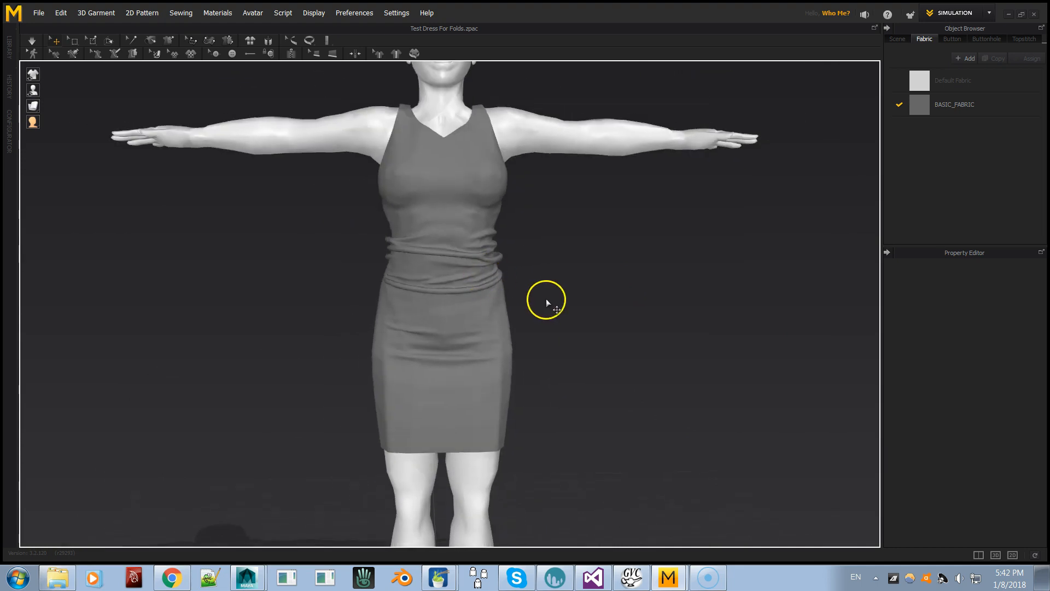
right_click_drag(638, 277, 332, 328)
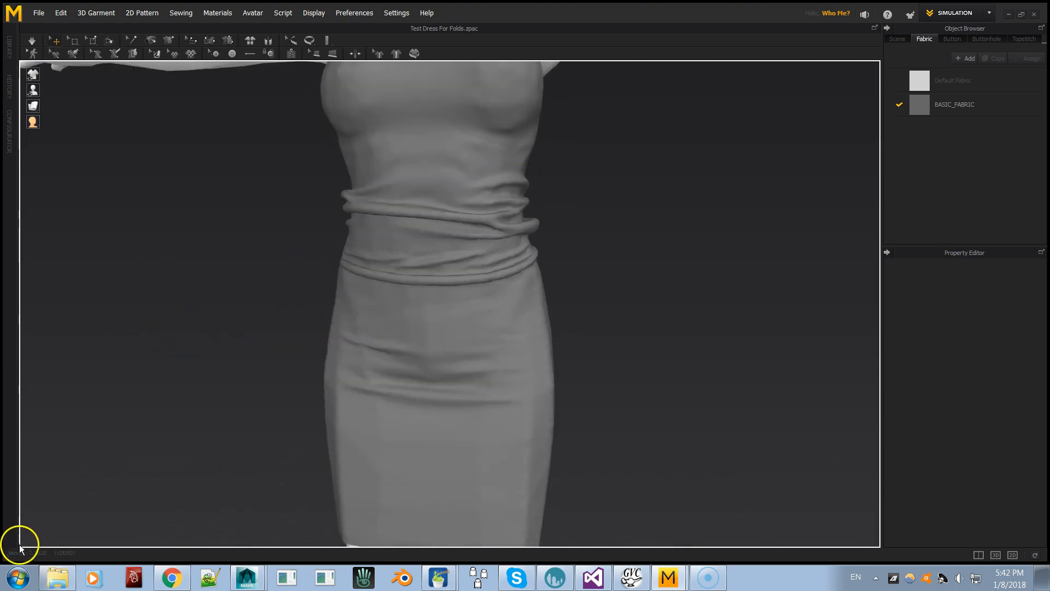
left_click(531, 359)
scroll(664, 371, "up", 4)
right_click_drag(664, 370, 625, 385)
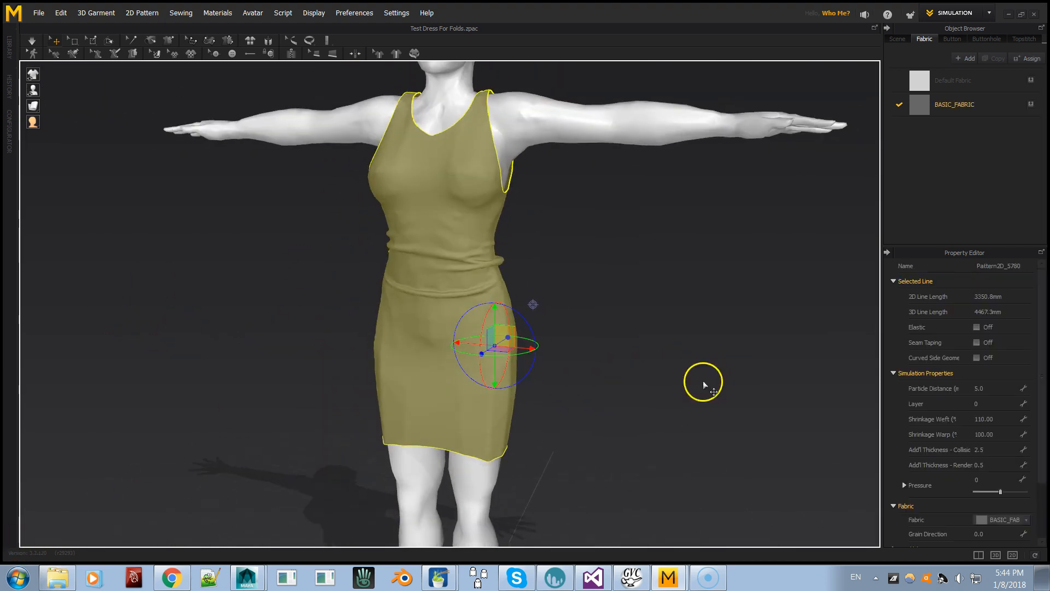
right_click_drag(859, 404, 876, 421)
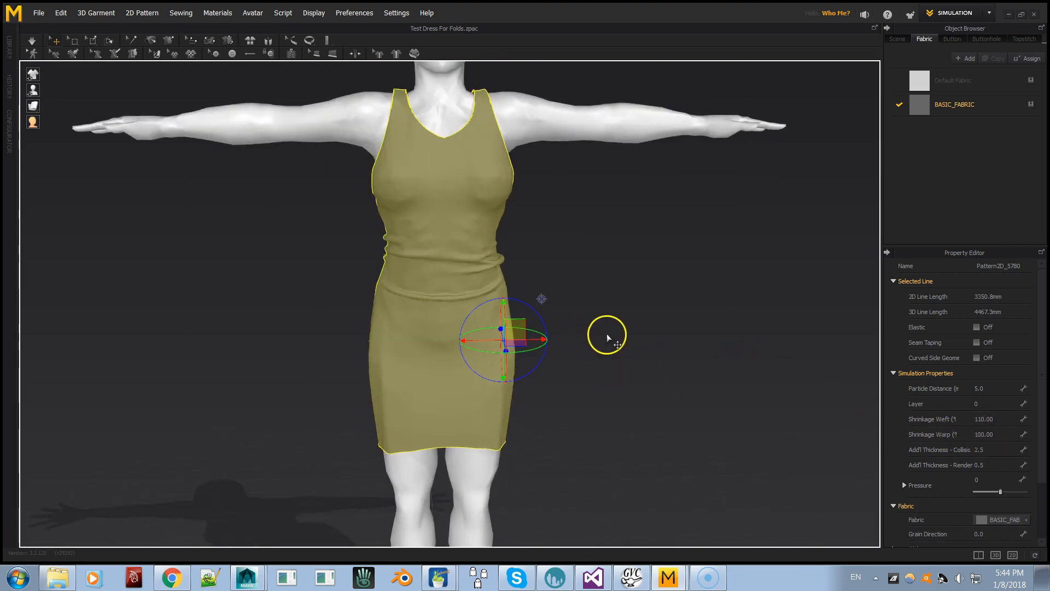
right_click_drag(572, 352, 638, 296)
In the 2D pattern window, rotate the merged dress pattern slightly in small adjustments to straighten it.
left_click(1013, 555)
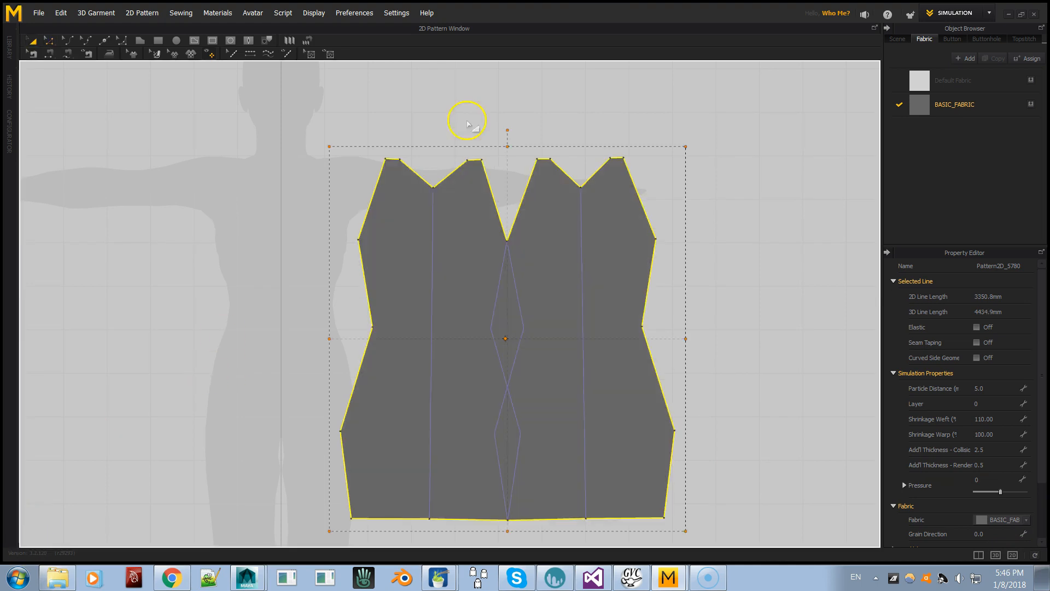
left_click_drag(508, 130, 508, 128)
left_click(754, 310)
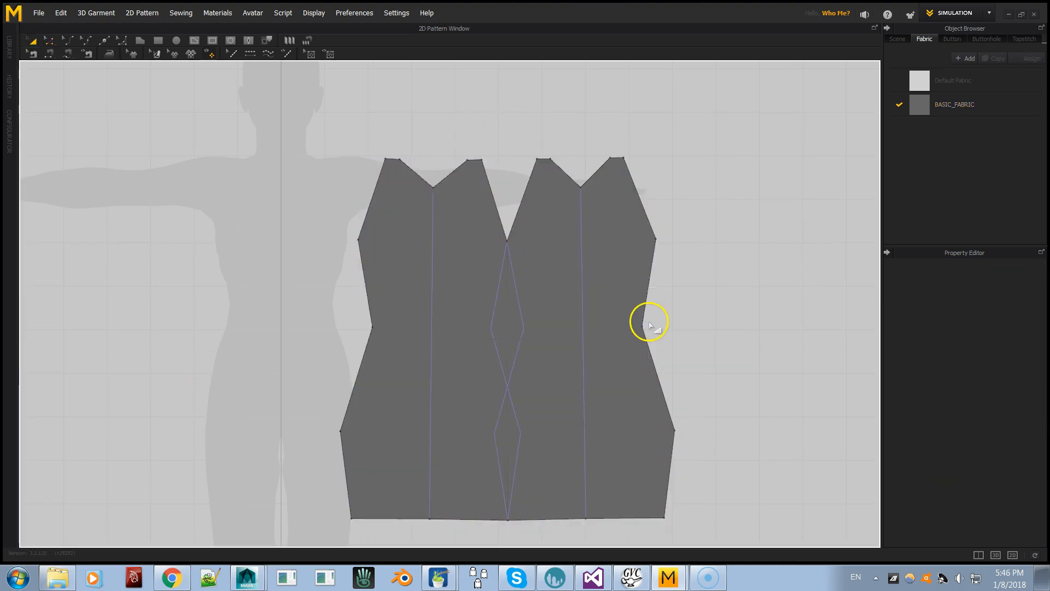
left_click(648, 326)
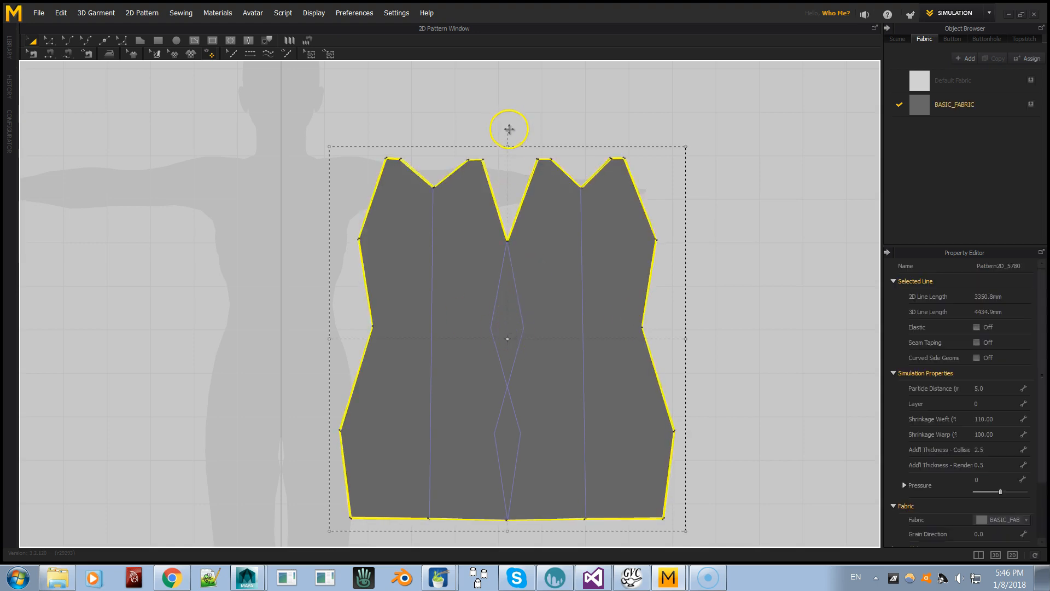
left_click_drag(509, 129, 509, 129)
left_click(718, 320)
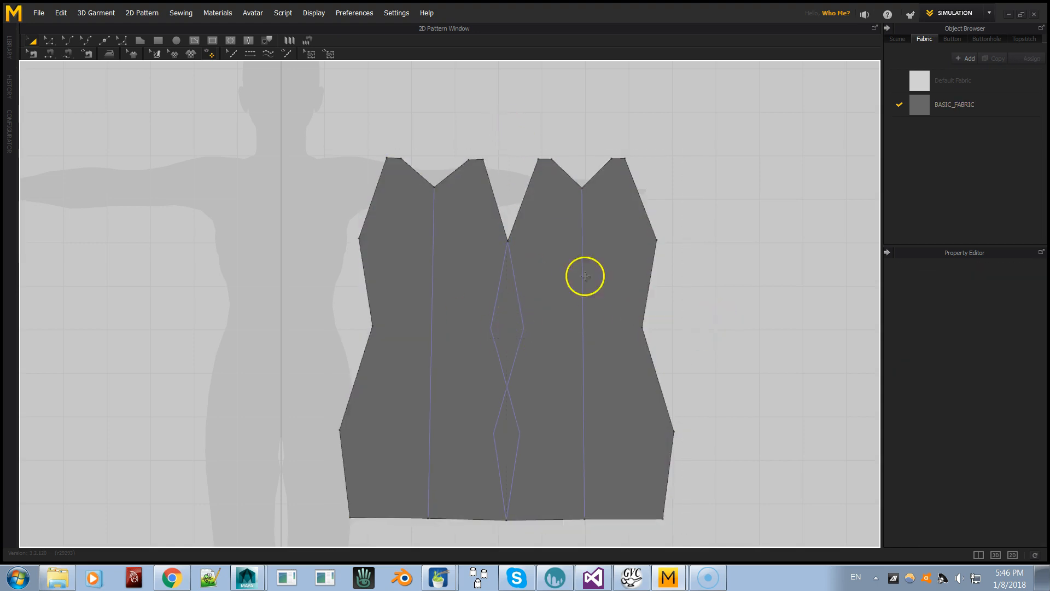
left_click(533, 166)
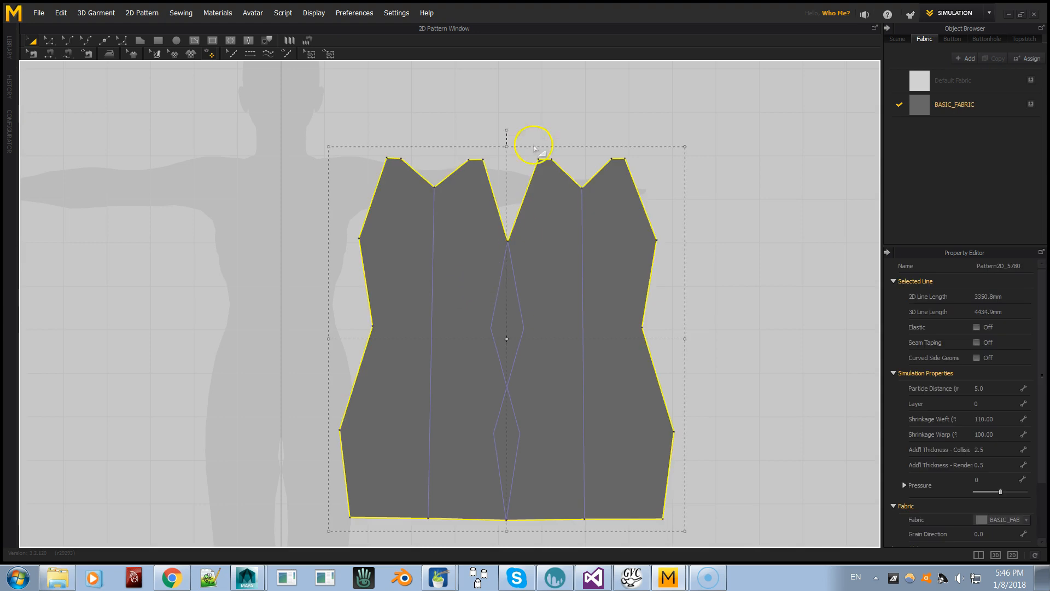
left_click_drag(509, 129, 507, 130)
left_click(522, 223)
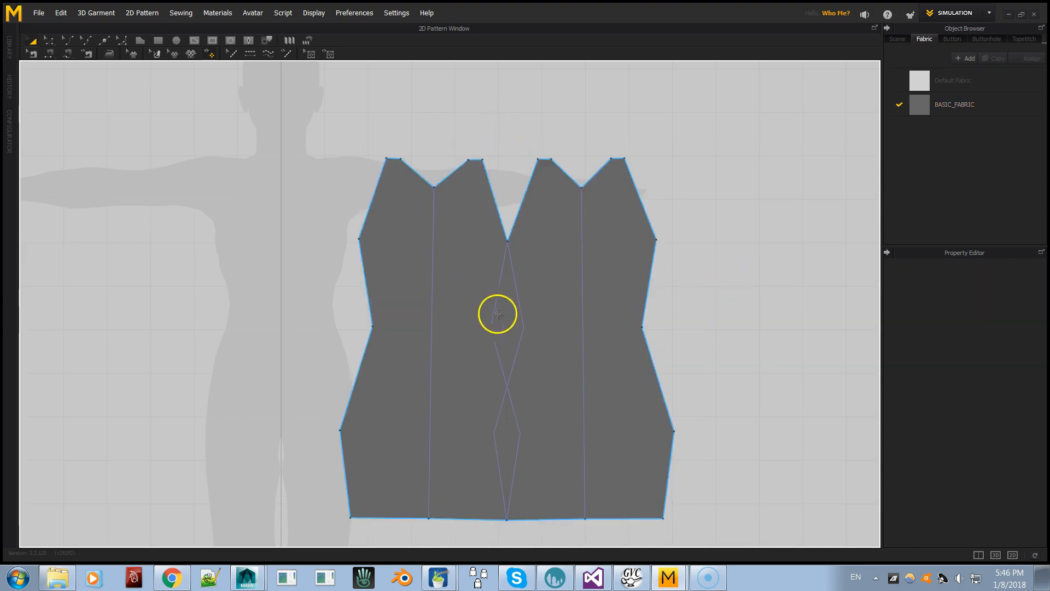
Return to the 3D garment window, display the avatar as a mesh and view the dress from the front.
left_click(996, 556)
right_click_drag(671, 450, 646, 378)
left_click(59, 121)
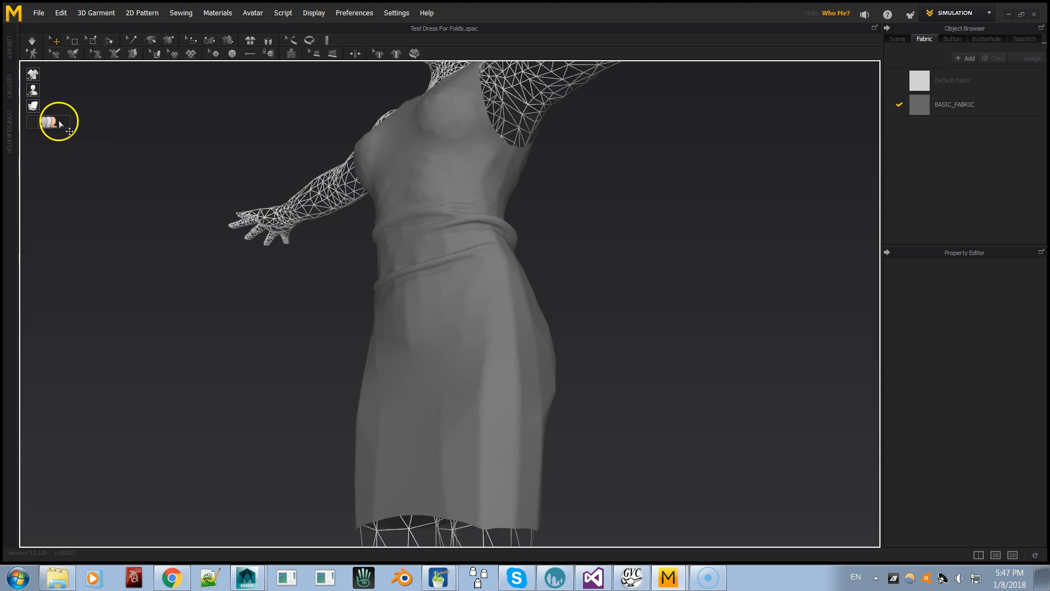
key("2")
right_click_drag(357, 288, 452, 417)
right_click_drag(484, 384, 510, 399)
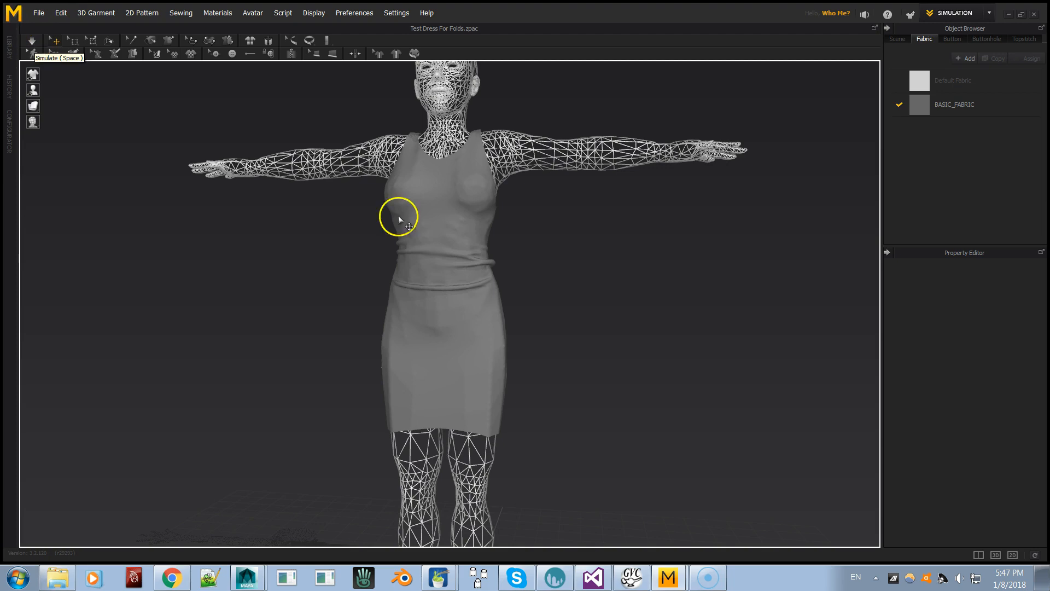
right_click_drag(617, 242, 552, 252)
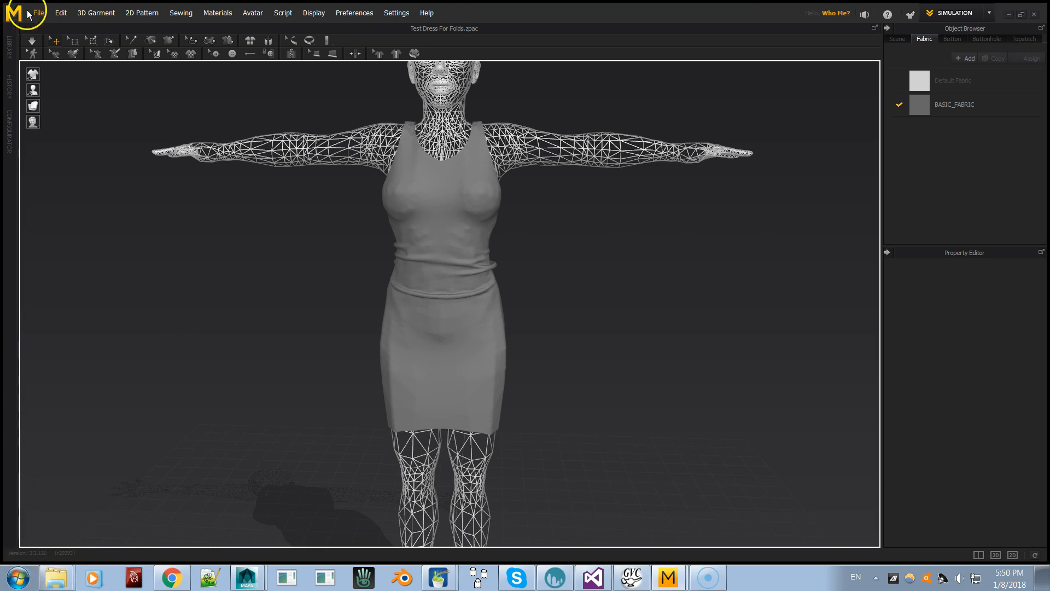
Export all patterns as Dress For Video.obj: single object, welded, thin, with unified UV coordinates and metre scale.
left_click(38, 12)
mouse_move(64, 136)
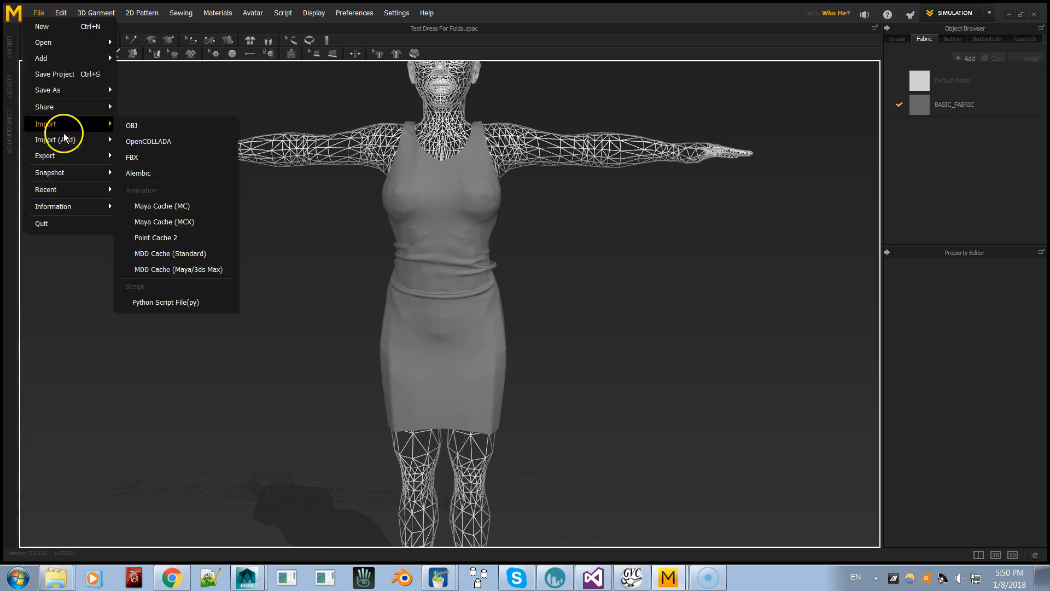
left_click(141, 157)
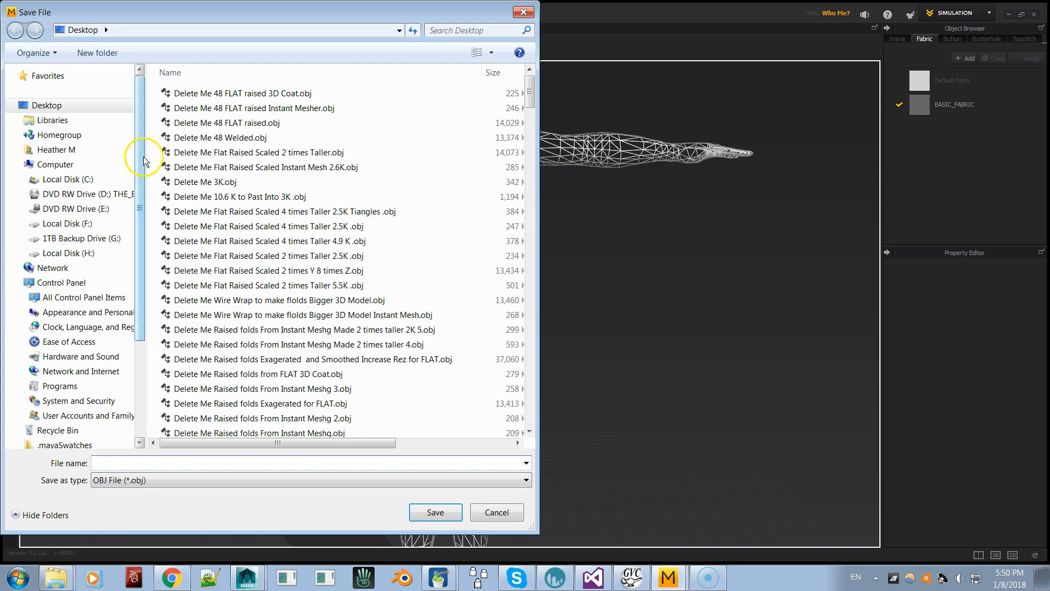
left_click(234, 462)
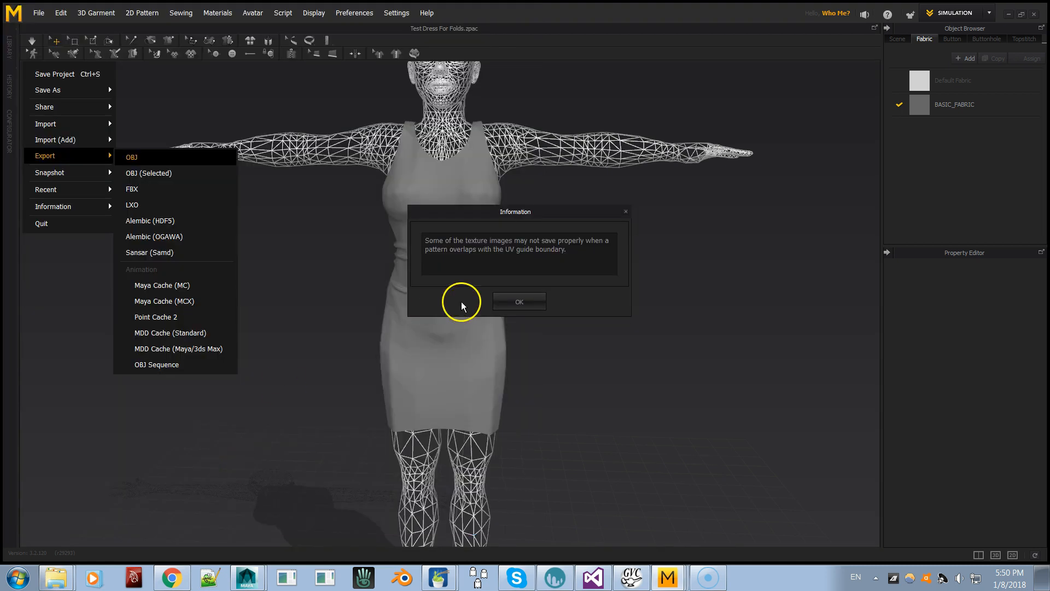
left_click(524, 299)
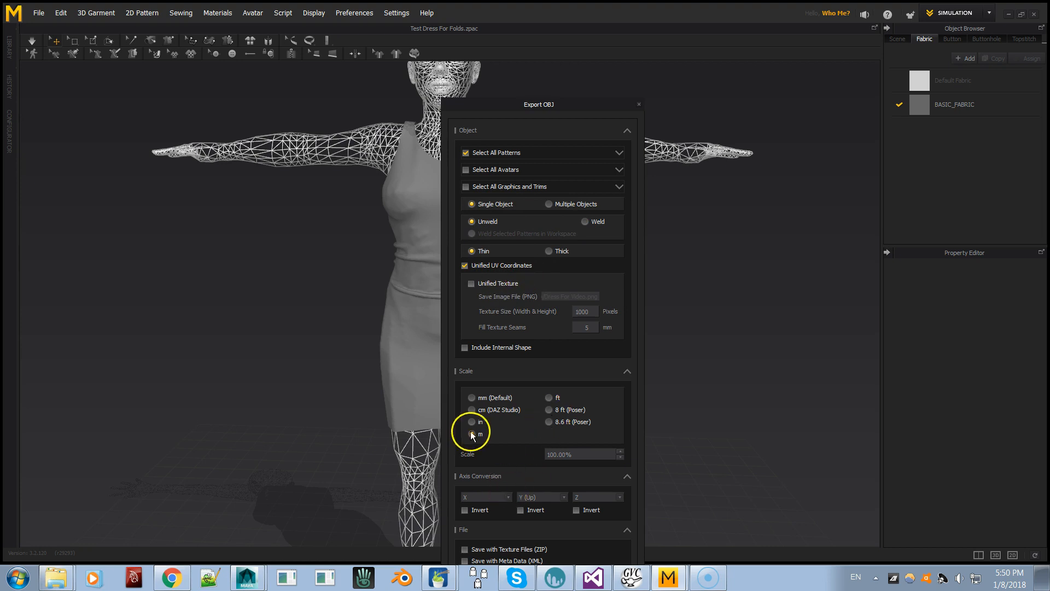
left_click_drag(574, 106, 664, 40)
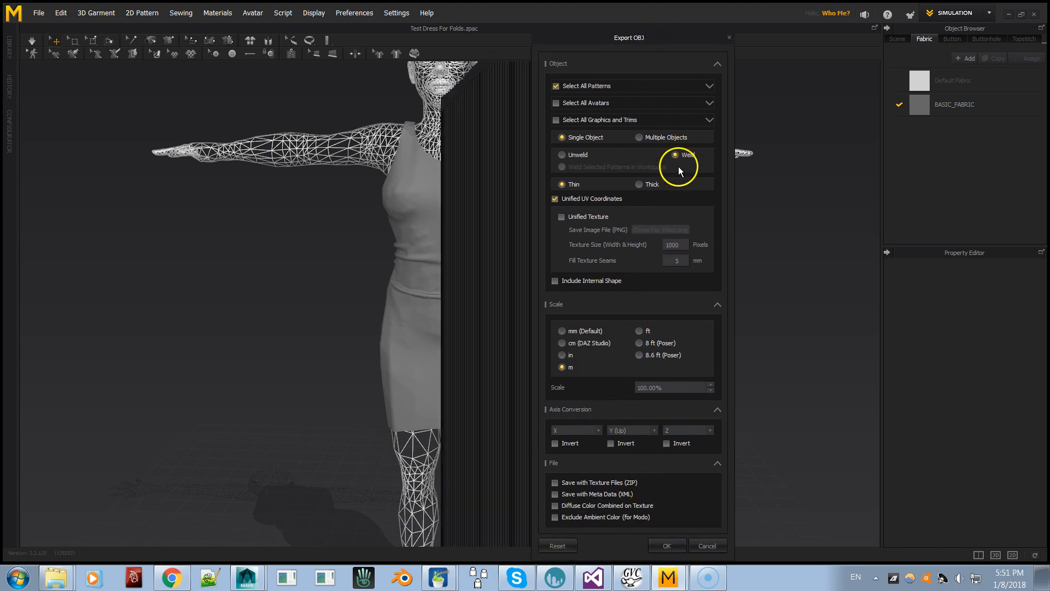
left_click(667, 546)
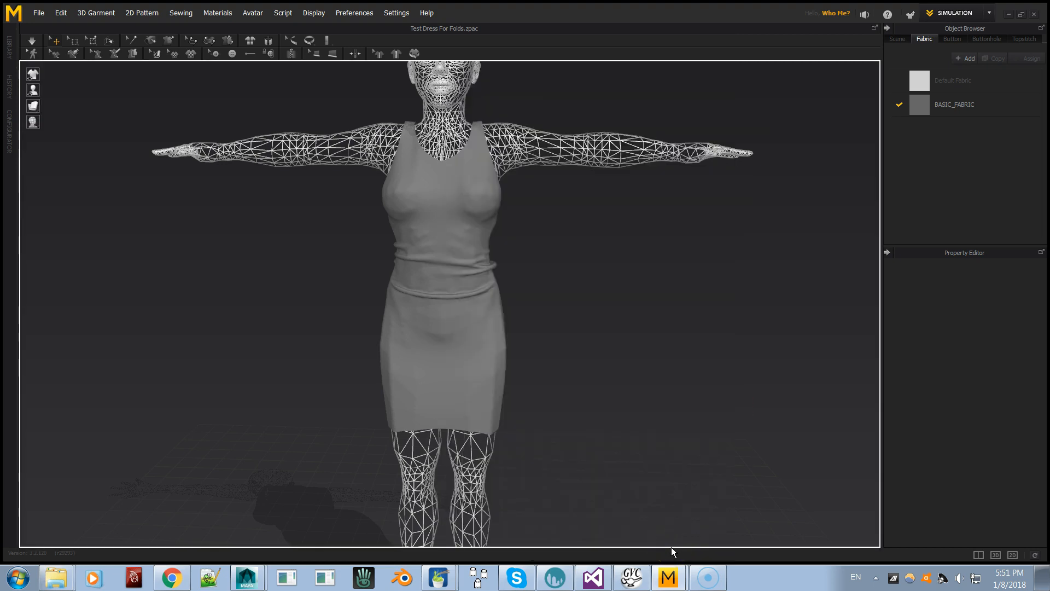
Switch to Maya, import Dress For Video.obj from the desktop and frame the dress.
key("alt+Tab")
right_click(639, 580)
left_click(631, 557)
left_click(9, 20)
left_click(27, 138)
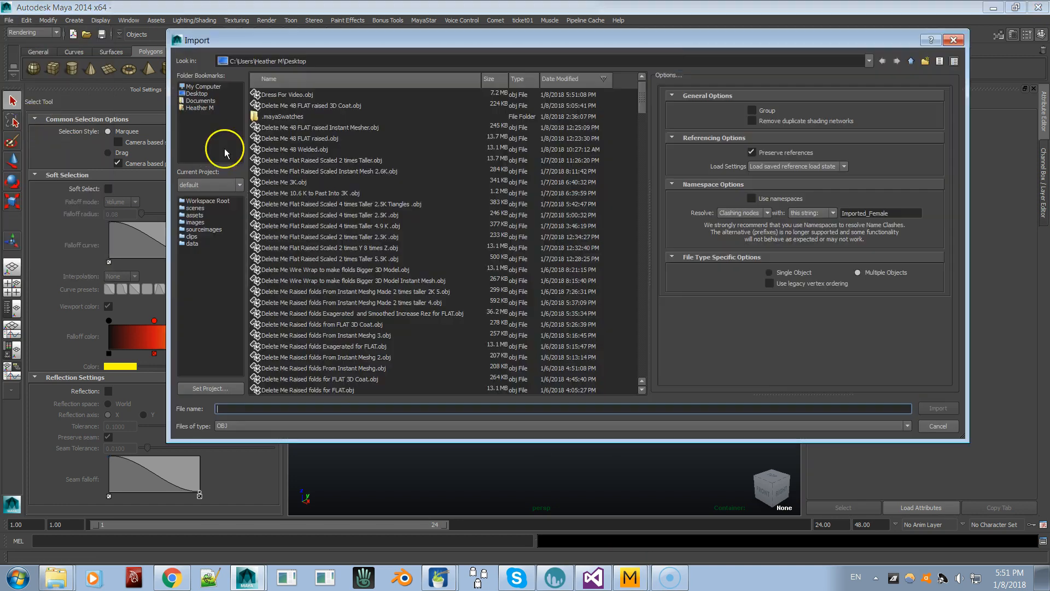
double_click(304, 95)
key("f")
left_click_drag(539, 328, 550, 369, "alt")
right_click_drag(550, 369, 495, 304, "alt")
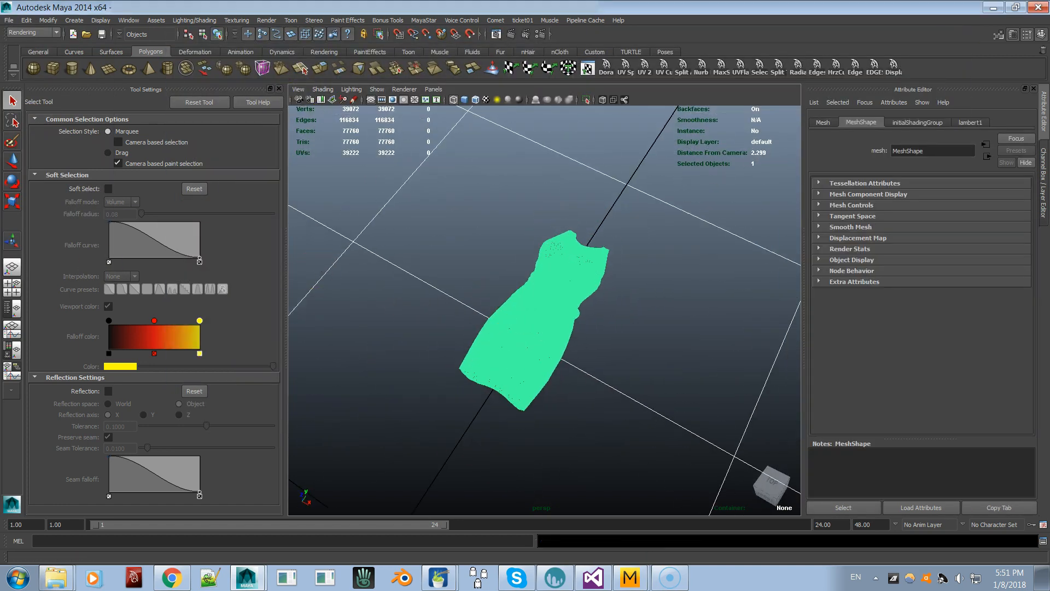
Open the dress's UVs in the UV Texture Editor and run the Layout command on them.
left_click(588, 65)
right_click_drag(373, 251, 496, 302, "alt")
middle_click_drag(497, 303, 463, 305, "alt")
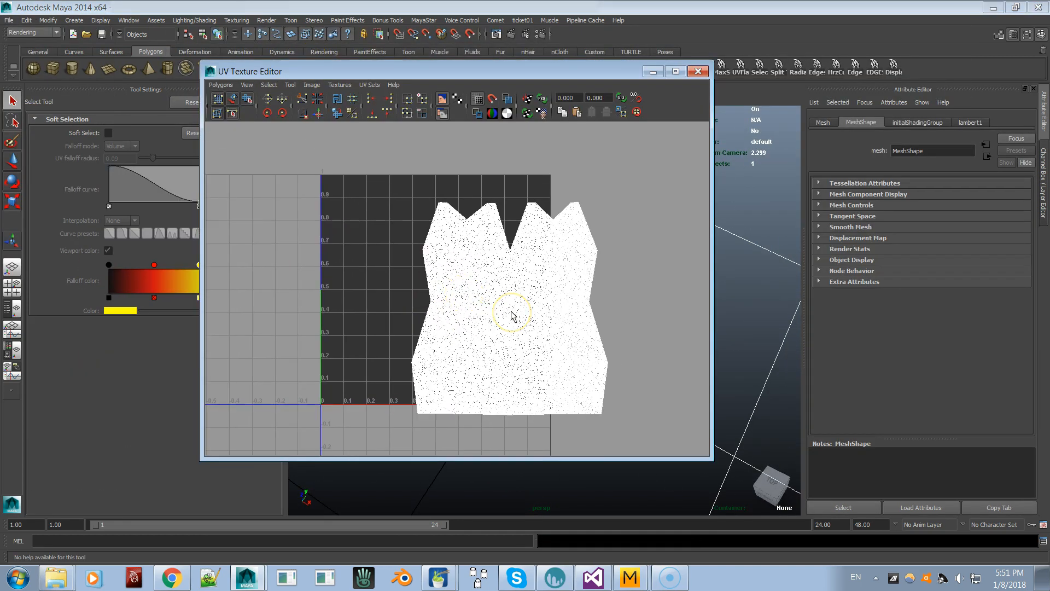
left_click(220, 85)
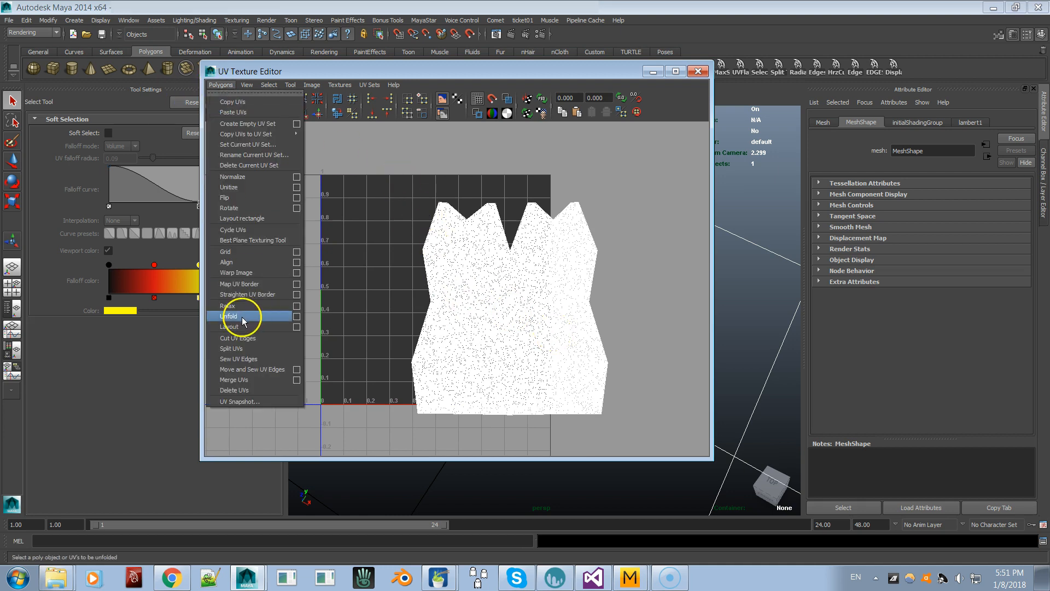
left_click(241, 324)
Repeat the dress's UV layout with the shell spacing percentage set to 0.
left_click(220, 85)
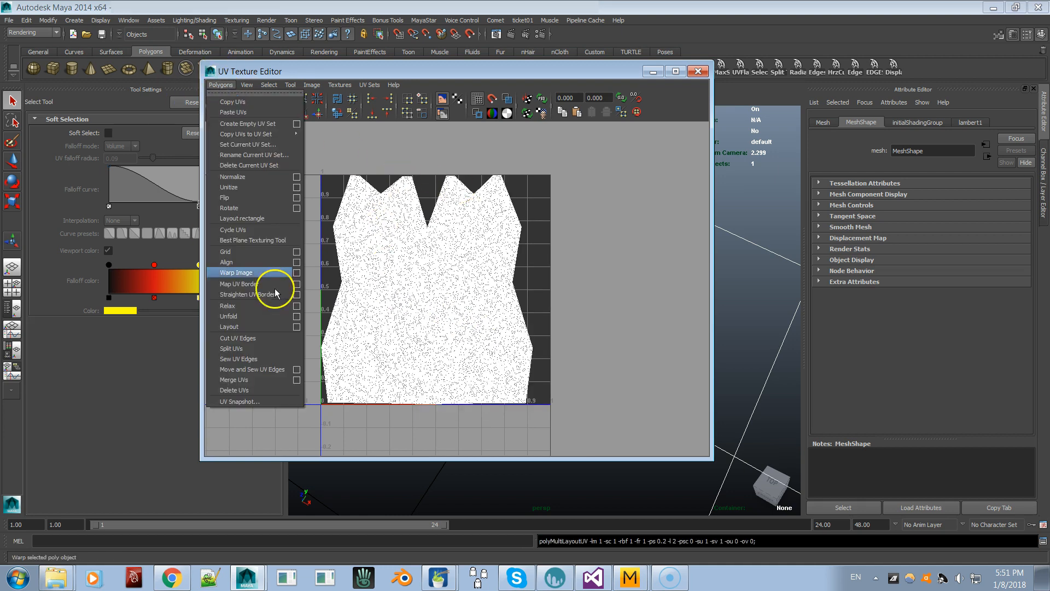
left_click(296, 324)
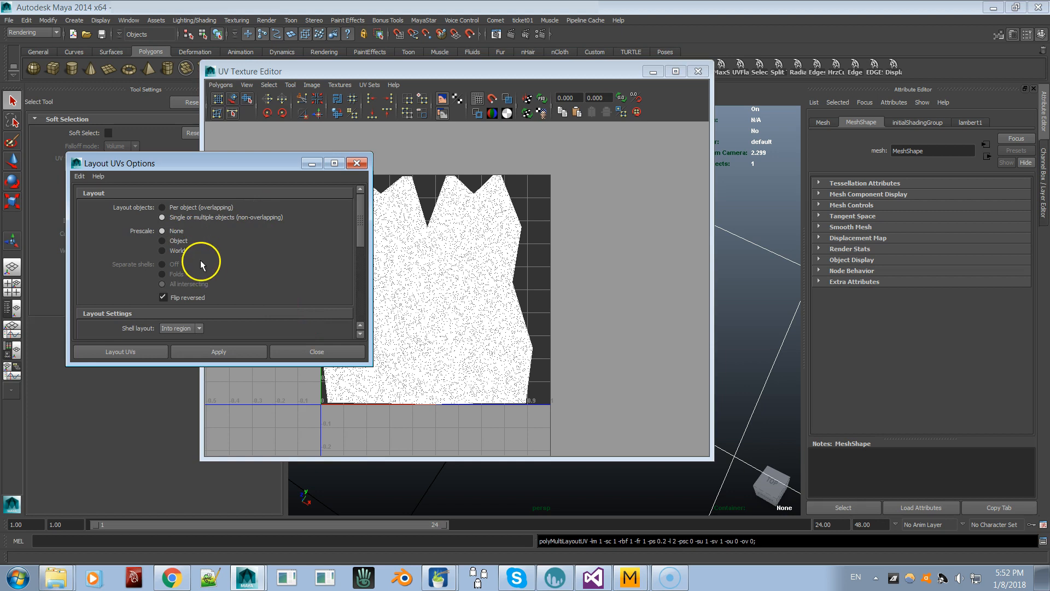
scroll(210, 277, "down", 3)
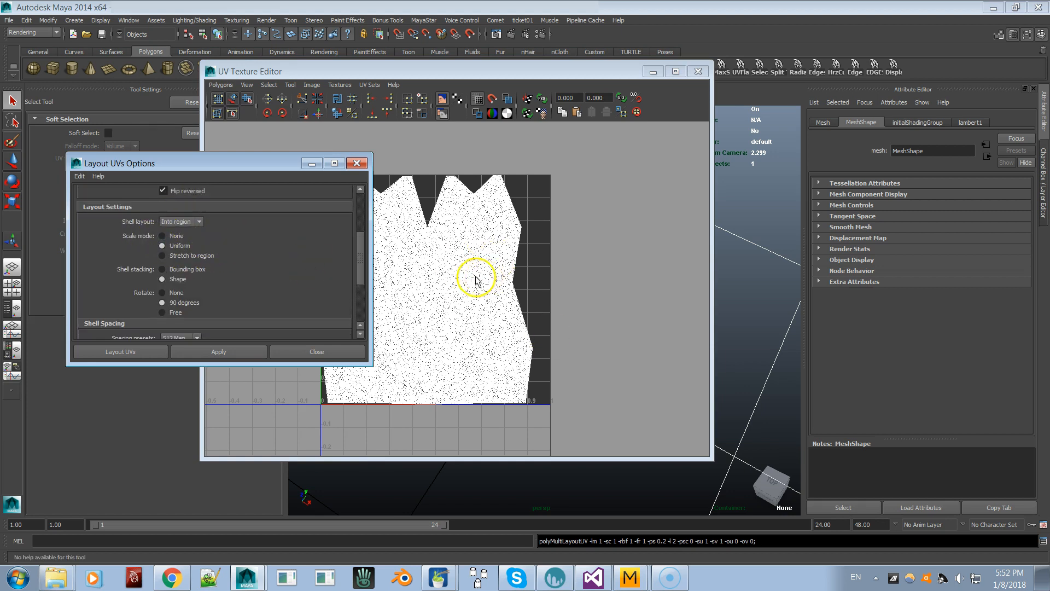
scroll(269, 285, "down", 3)
left_click_drag(188, 250, 72, 247)
type("0")
left_click(239, 355)
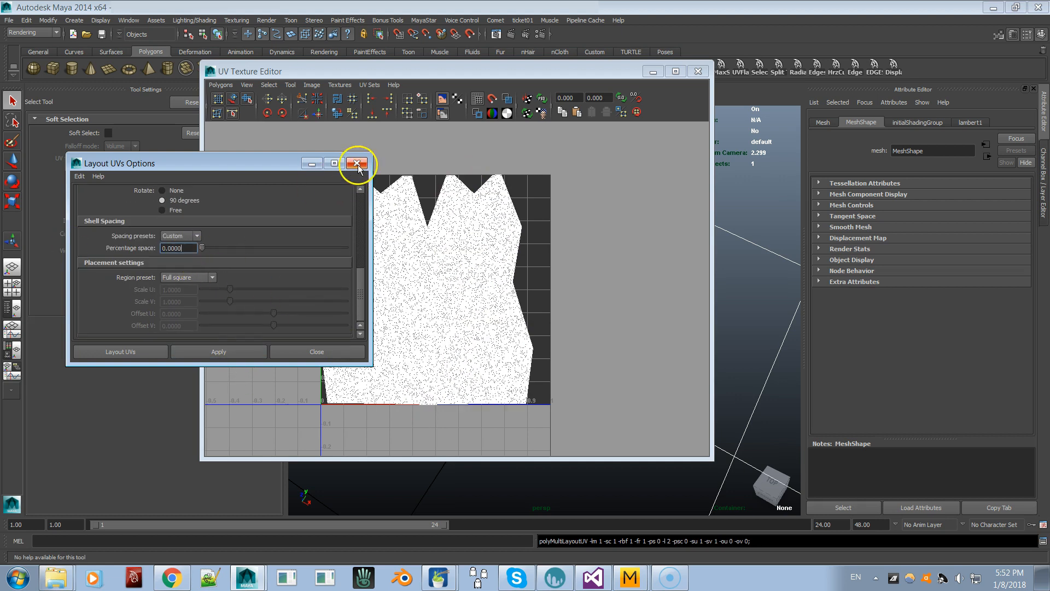
Shift the dress's UV shell horizontally with snapping to centre it in the 0–1 square, and close the UV Texture Editor.
left_click(356, 163)
left_click(232, 98)
left_click(376, 202)
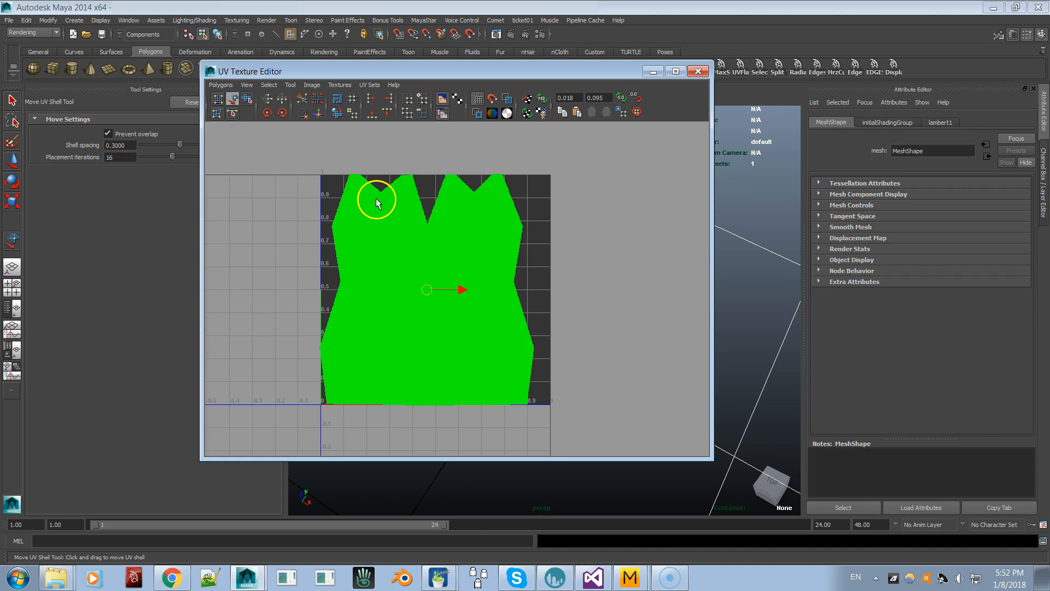
left_click(734, 93)
left_click_drag(613, 77, 667, 141)
left_click(399, 34)
left_click_drag(516, 354, 492, 355)
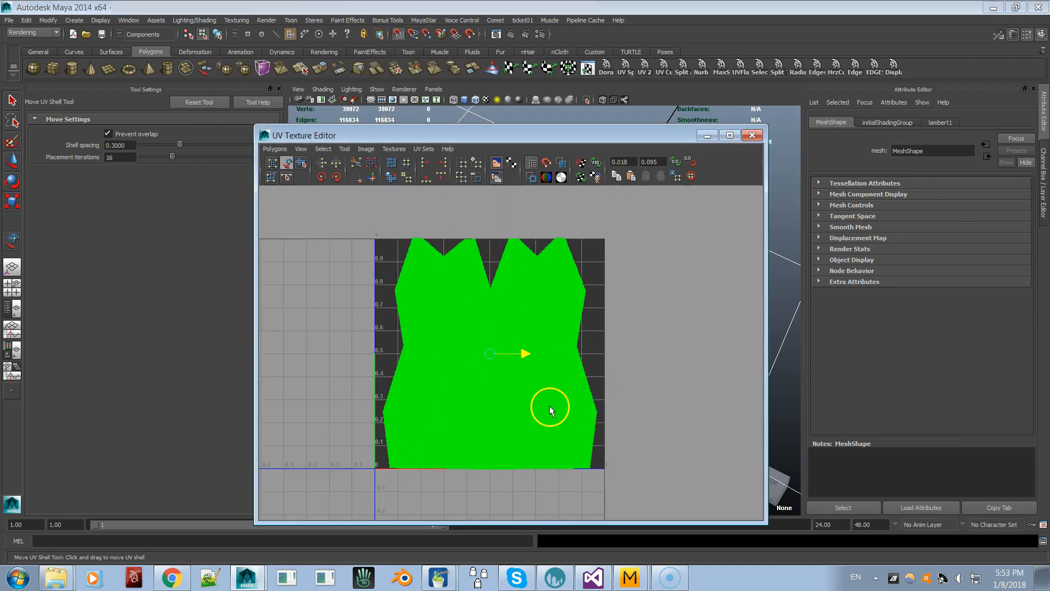
left_click(752, 135)
left_click(535, 267)
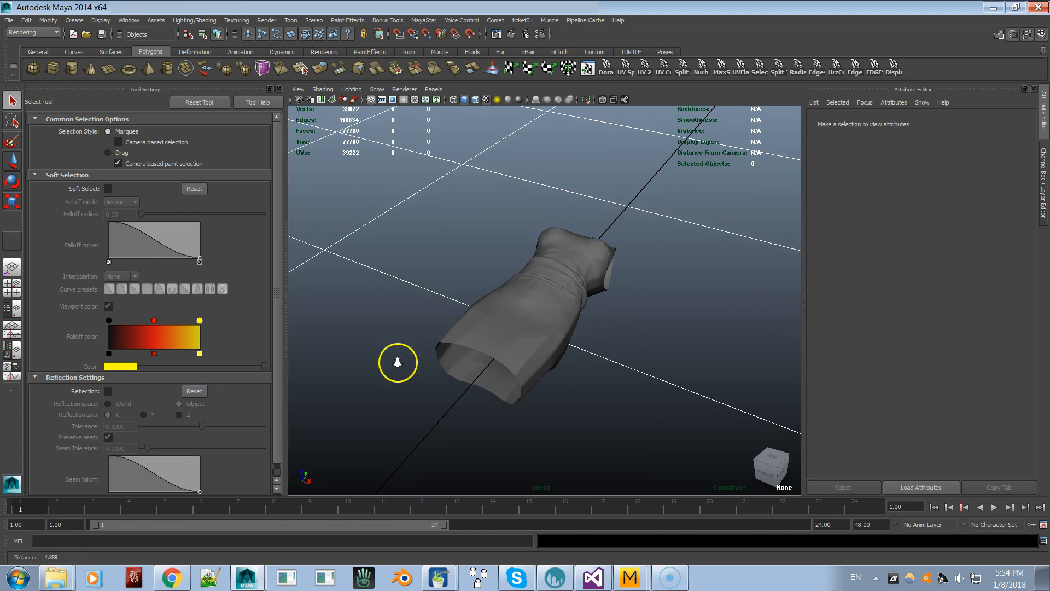
Frame and select the dress mesh and show its UVs in the UV Texture Editor again.
key("f")
left_click(554, 310)
left_click(587, 324)
left_click_drag(587, 324, 514, 349, "alt")
left_click(130, 21)
left_click(146, 166)
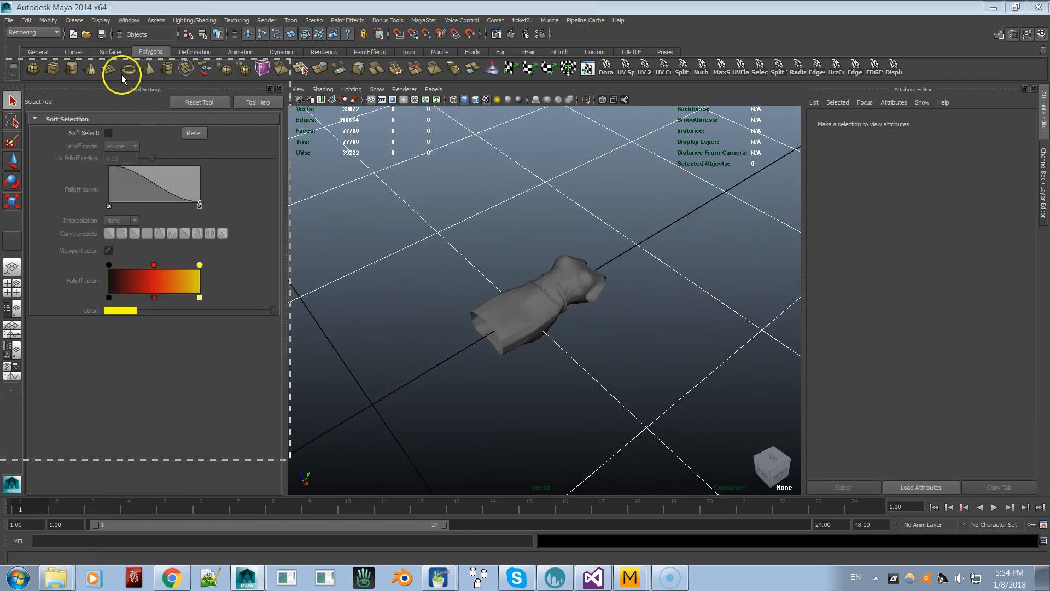
left_click_drag(121, 75, 283, 62)
left_click(544, 295)
right_click_drag(322, 300, 246, 310, "alt")
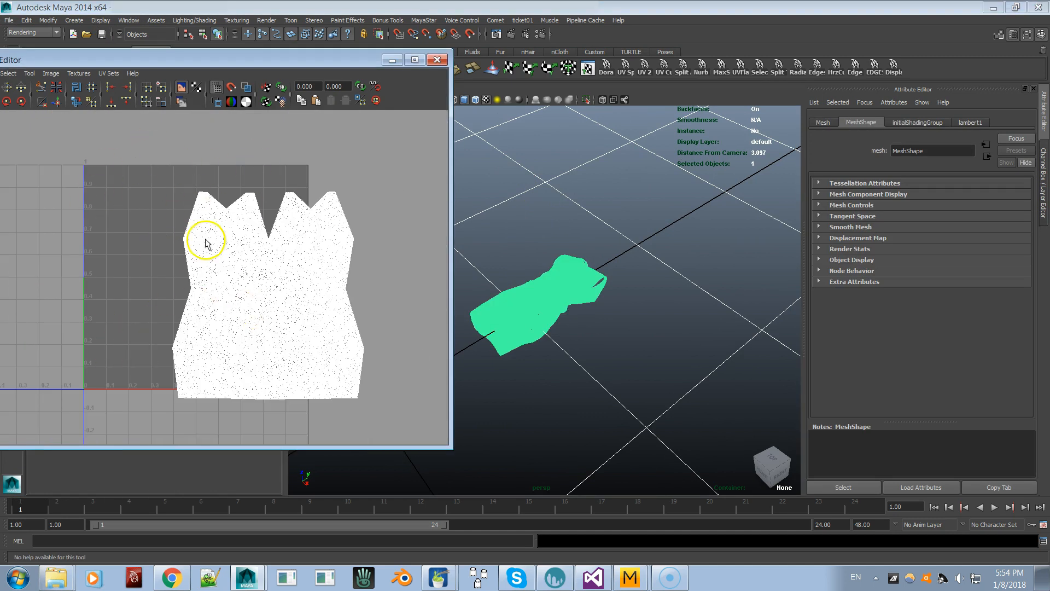
left_click_drag(238, 56, 464, 72)
Review the scale, rotation and spacing options for laying out UVs without applying them, and close the UV windows.
left_click(191, 90)
left_click(262, 331)
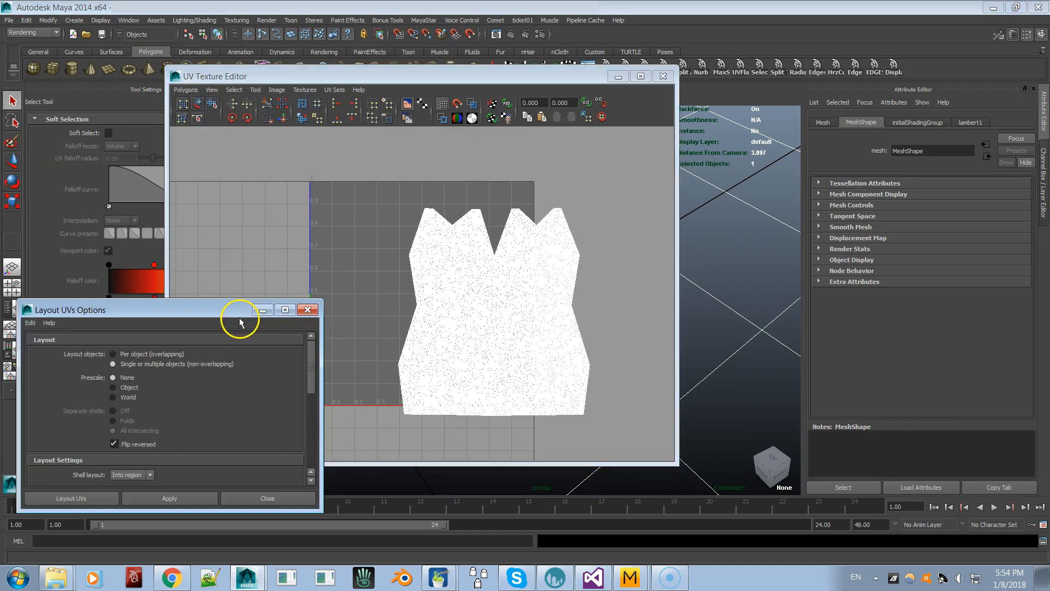
left_click_drag(238, 317, 275, 207)
scroll(212, 300, "down", 4)
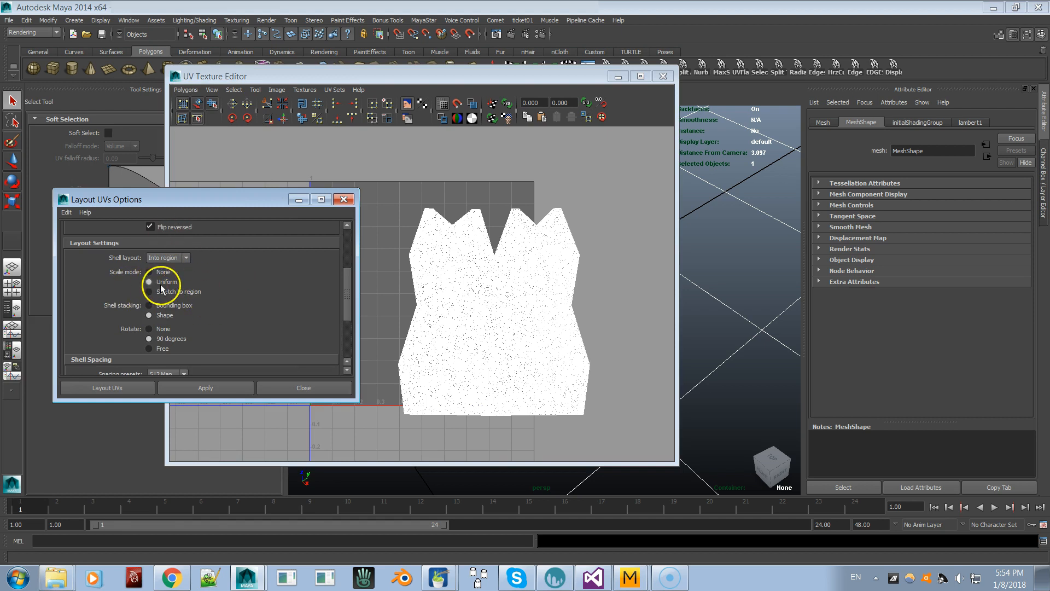
scroll(194, 293, "down", 1)
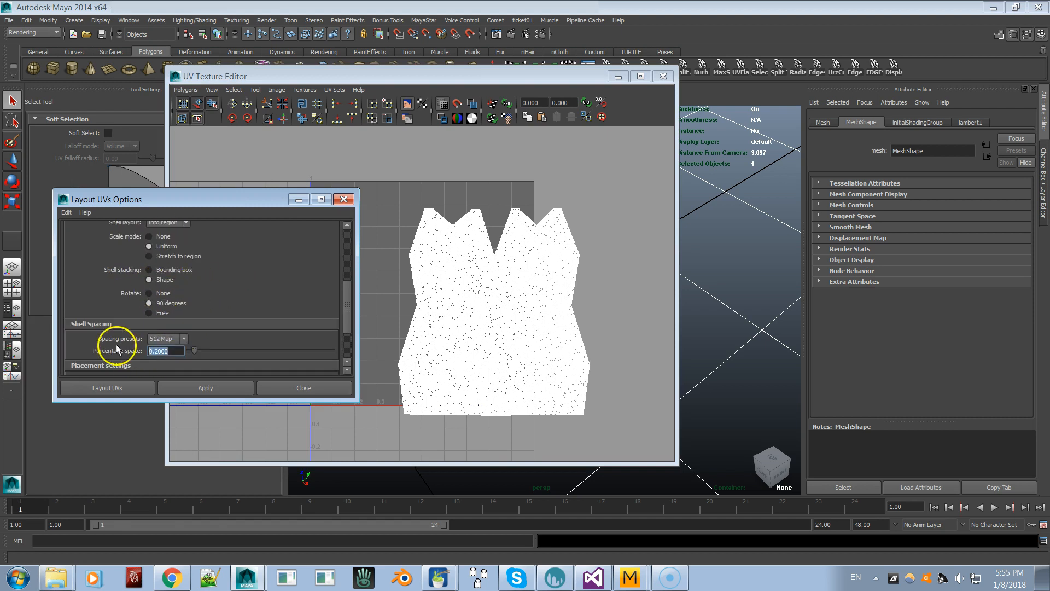
left_click(278, 386)
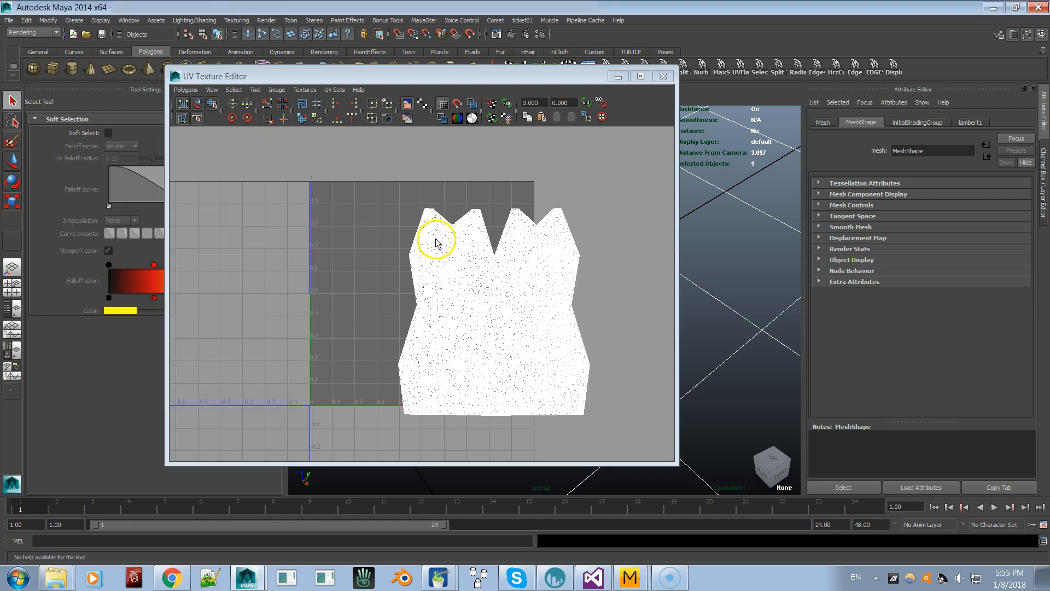
left_click(663, 76)
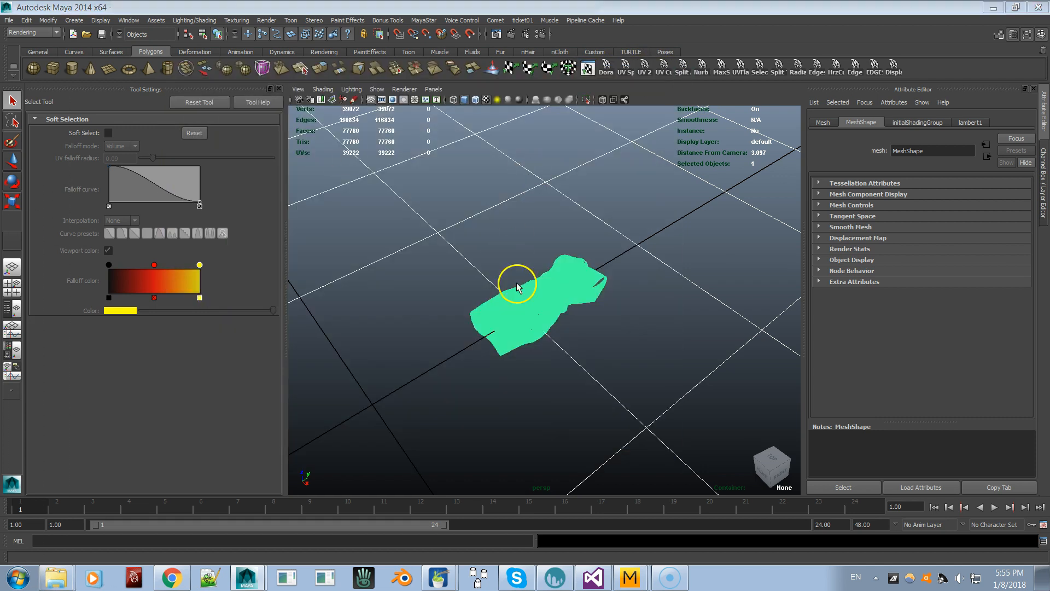
Duplicate the imported dress and move the copy to about -1.17 along X.
scroll(518, 288, "down", 5)
left_click_drag(390, 296, 441, 272, "alt")
key("w")
left_click(23, 22)
left_click(87, 263)
left_click_drag(546, 373, 424, 359)
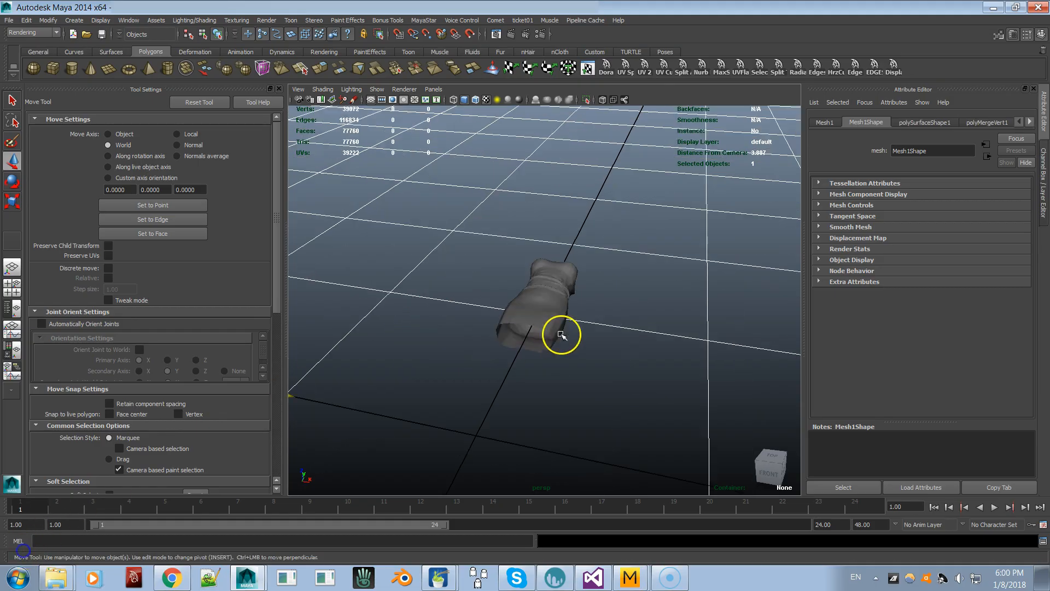
Examine the flattened dress pattern from above and show its UVs beside the viewport.
left_click_drag(563, 333, 540, 349, "alt")
middle_click_drag(665, 279, 602, 340, "alt")
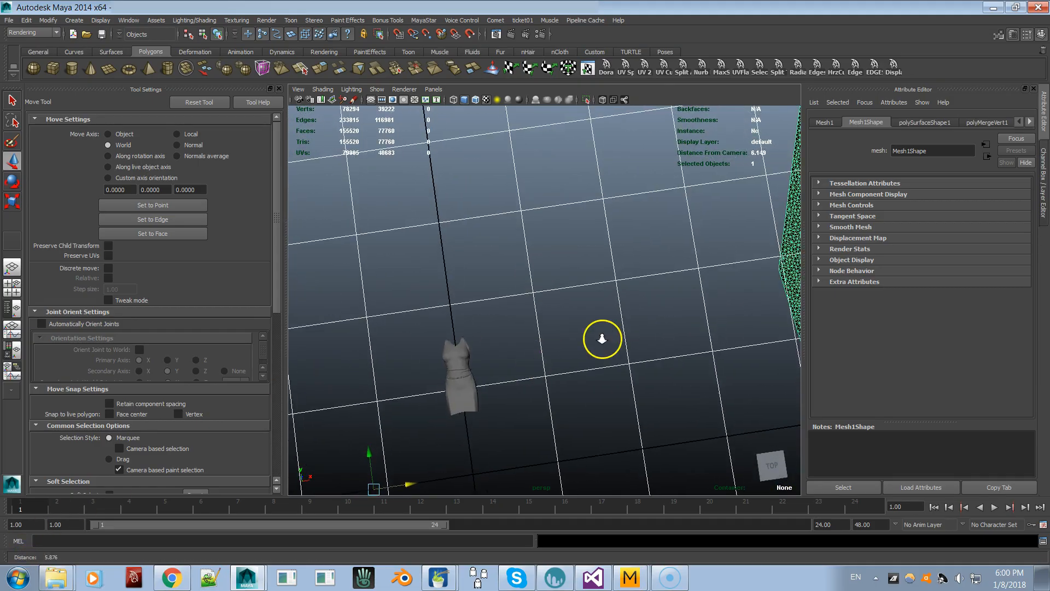
scroll(604, 342, "down", 5)
middle_click_drag(695, 274, 614, 361, "alt")
left_click_drag(614, 361, 575, 354, "alt")
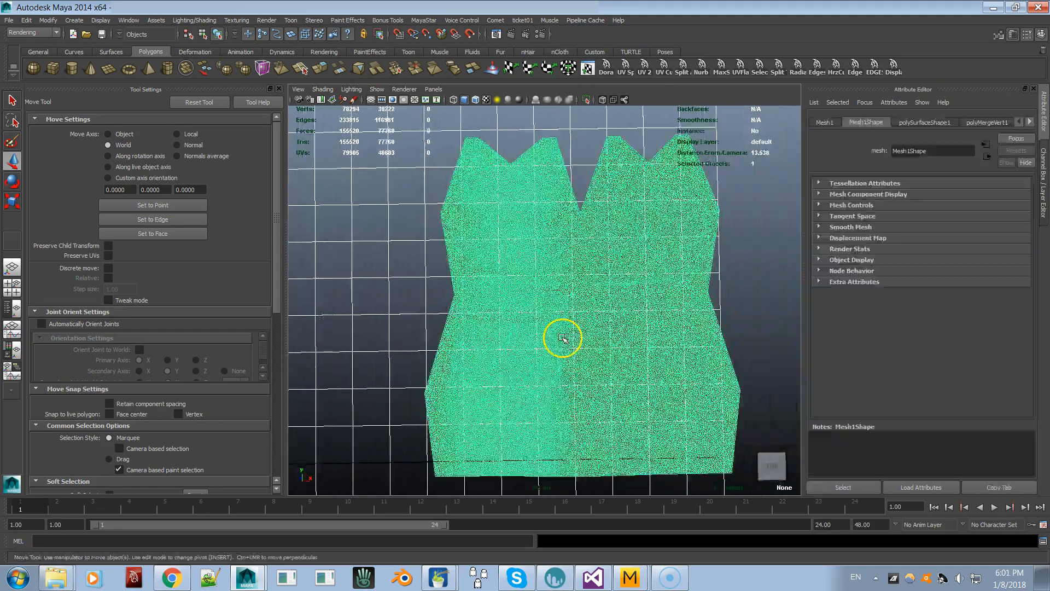
mouse_move(563, 338)
left_mouse_down("alt")
mouse_move(558, 347)
mouse_move(563, 336)
left_mouse_up("alt")
left_click(129, 20)
left_click(152, 164)
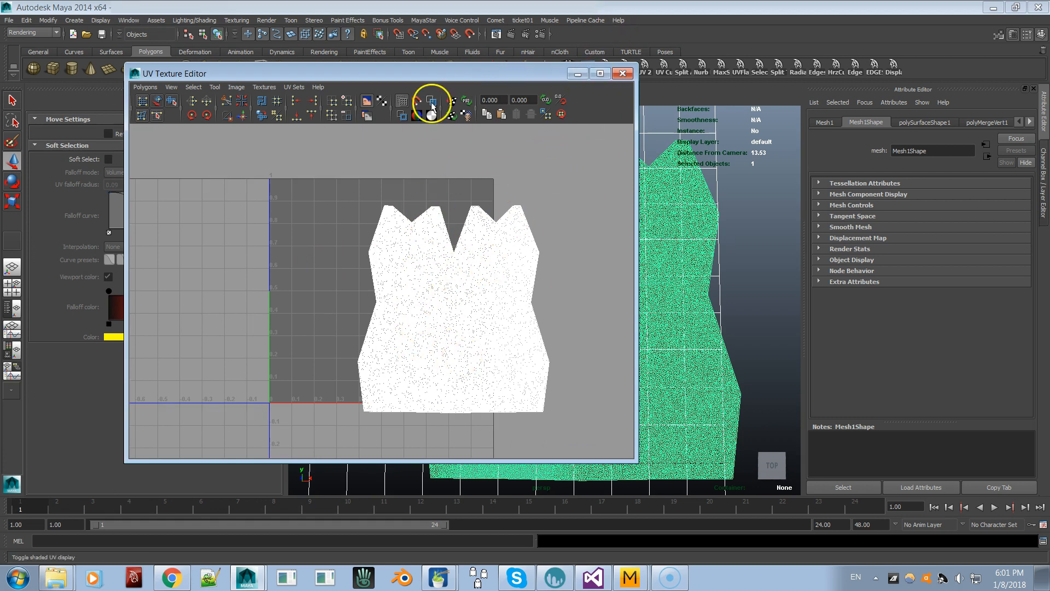
left_click_drag(432, 74, 177, 69)
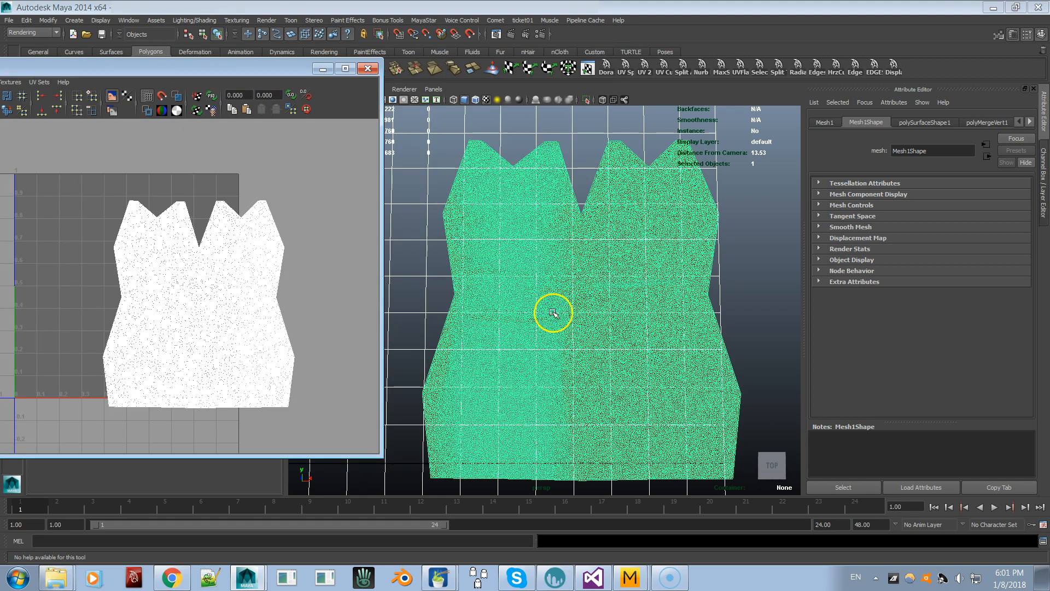
Apply a planar UV mapping to the flattened pattern from the camera in top view, fitted to the bounding box and keeping the image ratio.
left_click(758, 432)
left_click(629, 358)
left_click(772, 465)
right_click_drag(585, 320, 705, 309, "alt")
left_click(33, 32)
left_click(27, 50)
left_click(341, 20)
left_click(443, 38)
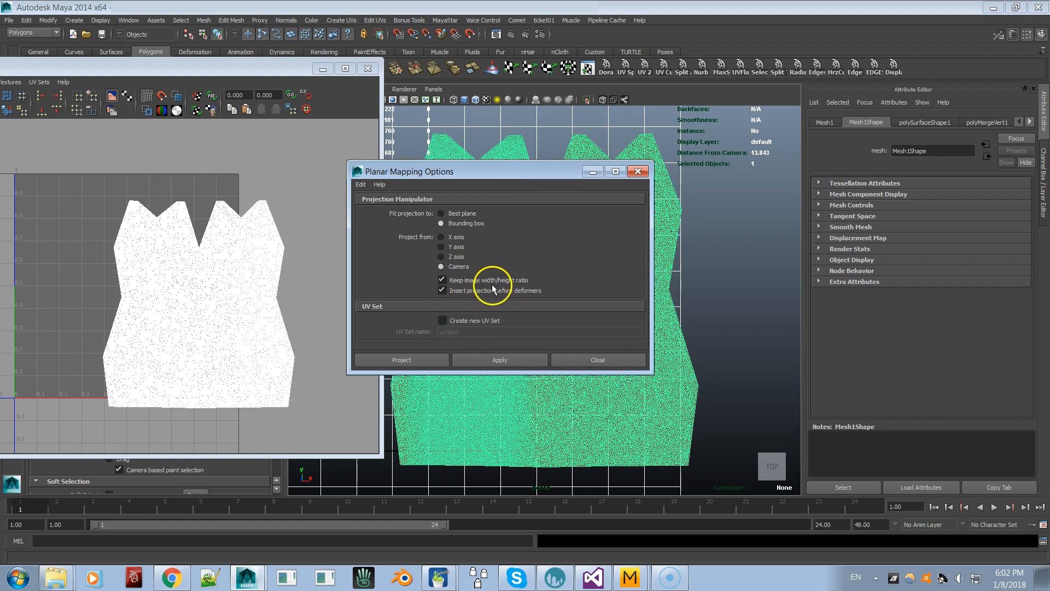
left_click(468, 362)
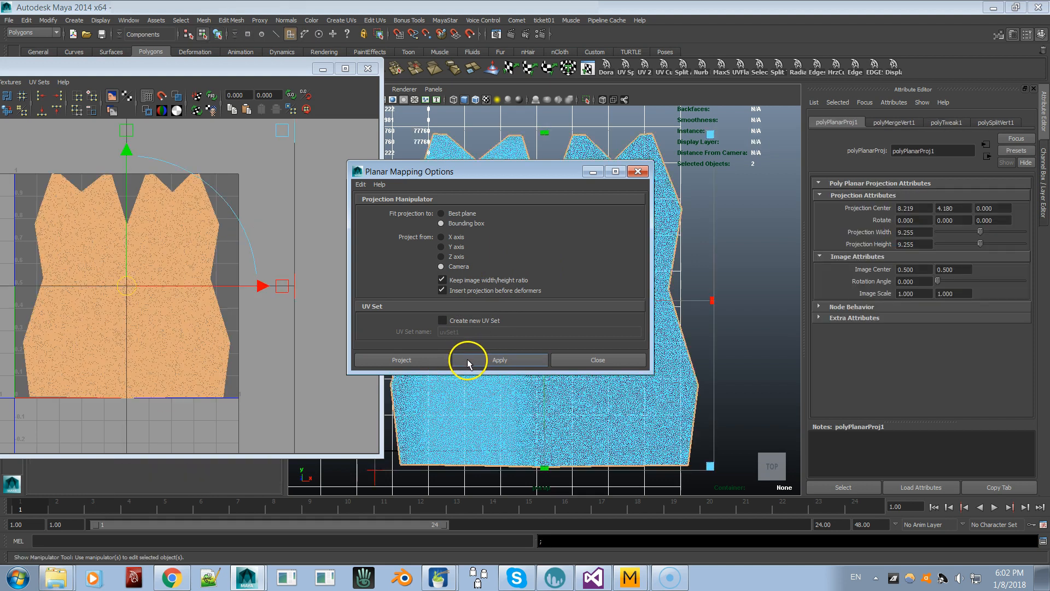
left_click(638, 171)
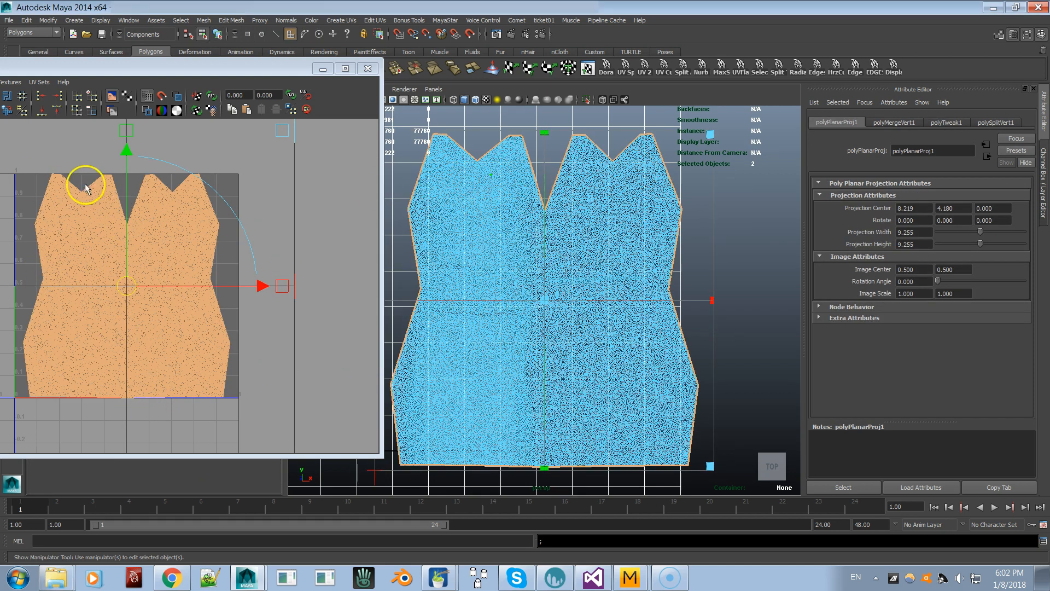
Return the flattened pattern to object mode, close its UV view and delete its construction history.
right_click_drag(512, 226, 535, 218)
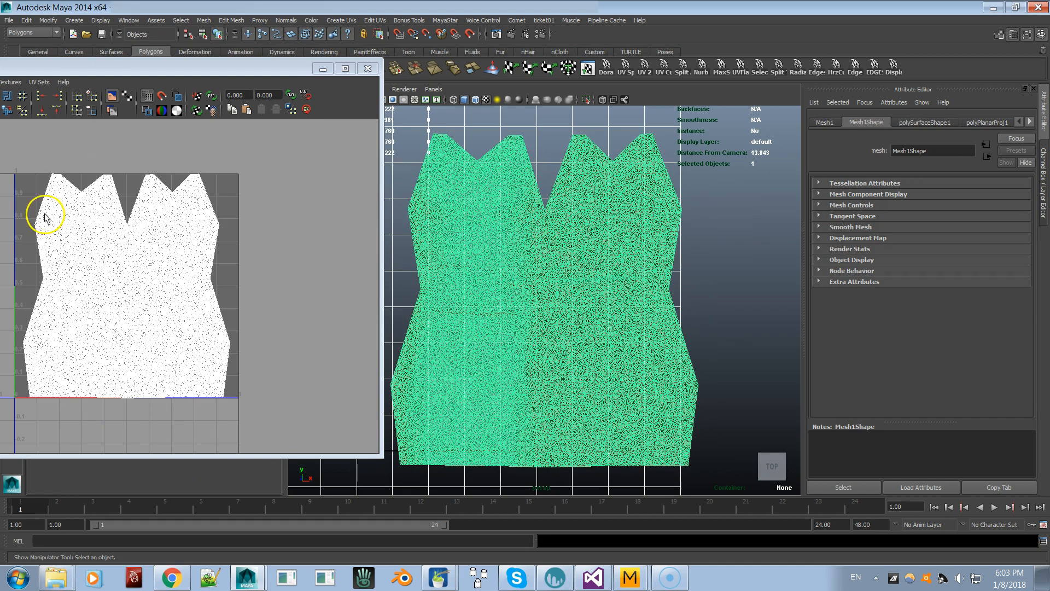
left_click(267, 70)
left_click(368, 69)
left_click(1044, 180)
left_click(26, 20)
mouse_move(82, 123)
left_click(181, 118)
left_click_drag(782, 223, 793, 215)
left_click(766, 230)
Select the small 3D dress and the flattened pattern in turn and view the pattern's UVs.
scroll(526, 266, "down", 1)
middle_click_drag(524, 267, 580, 229, "alt")
scroll(629, 269, "down", 1)
left_click(356, 364)
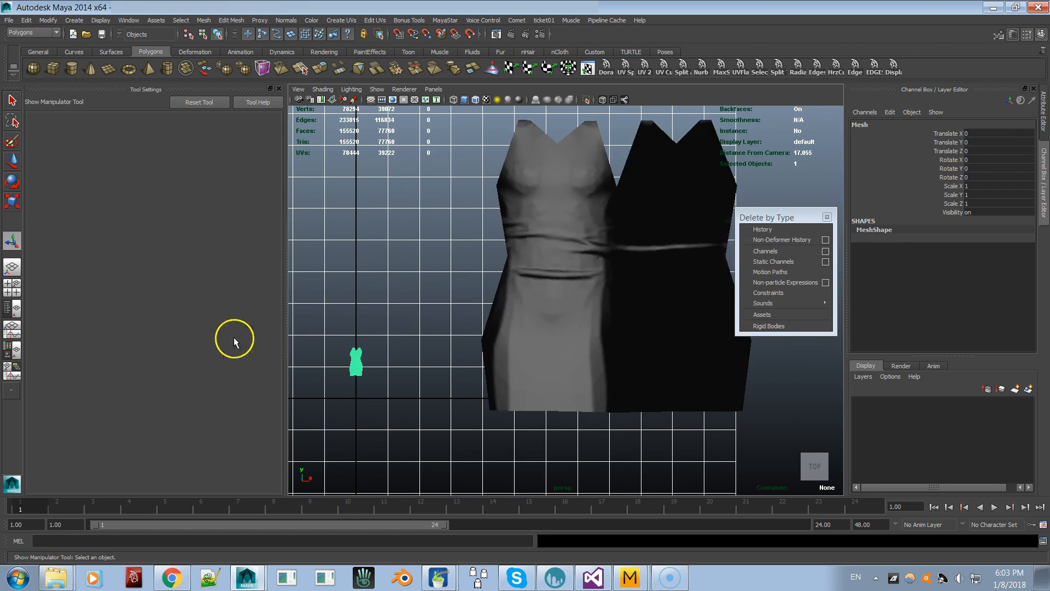
left_click(515, 356)
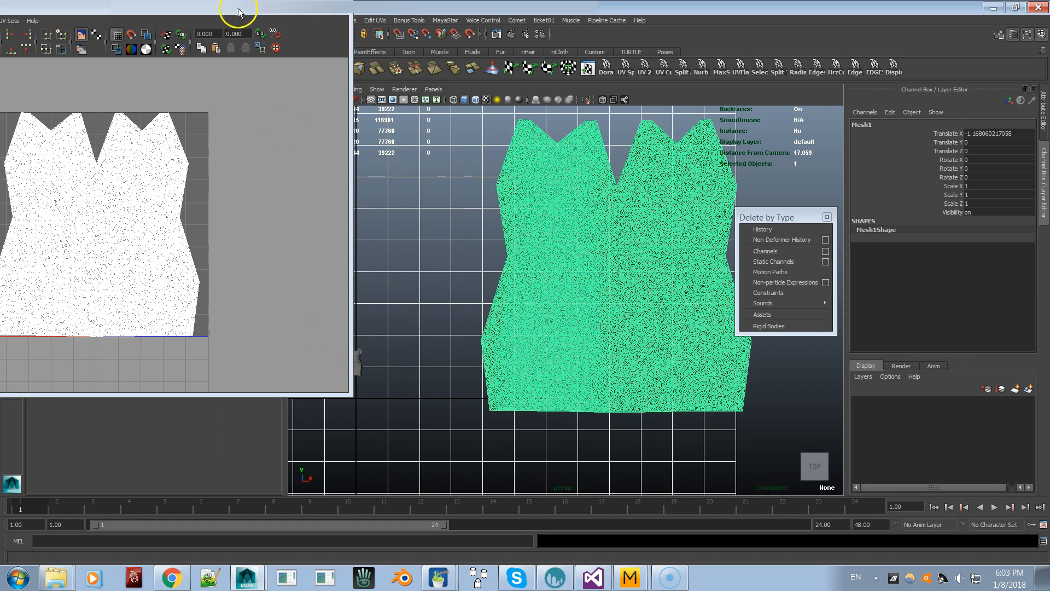
Try to transfer the flattened pattern's current UV set to the small 3D dress in component sample space, with color sets off.
left_click_drag(222, 12, 374, 92)
left_click(358, 364, "shift")
left_click(204, 20)
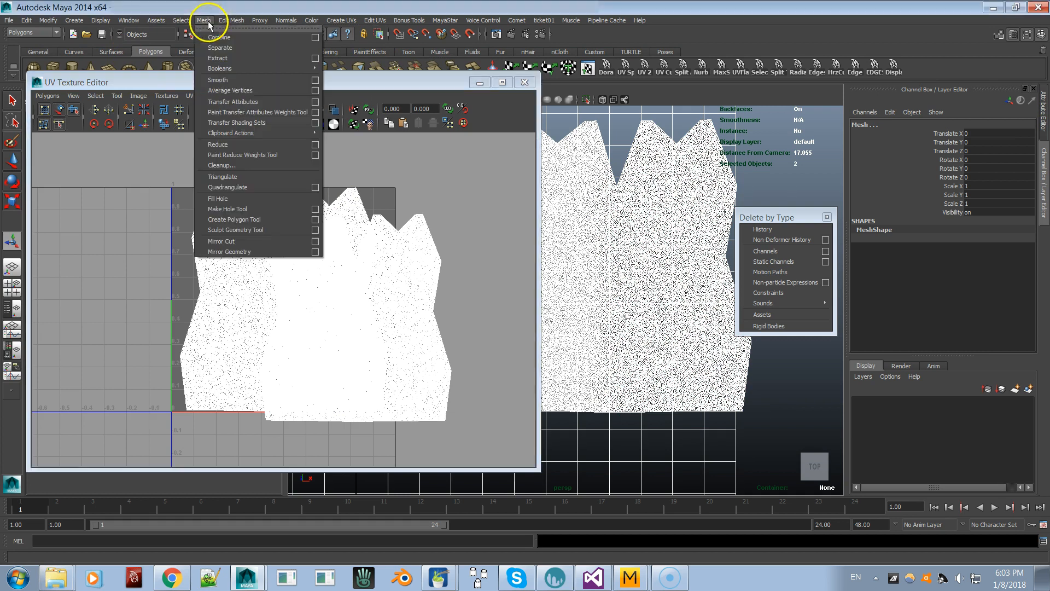
left_click(268, 100)
left_click(364, 186)
left_click(367, 207)
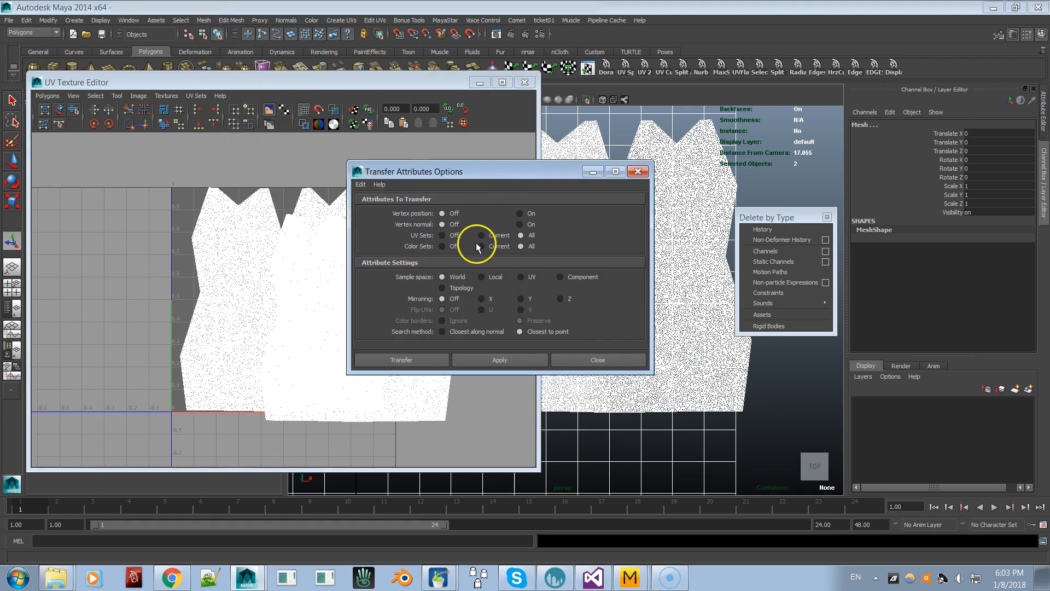
left_click(560, 277)
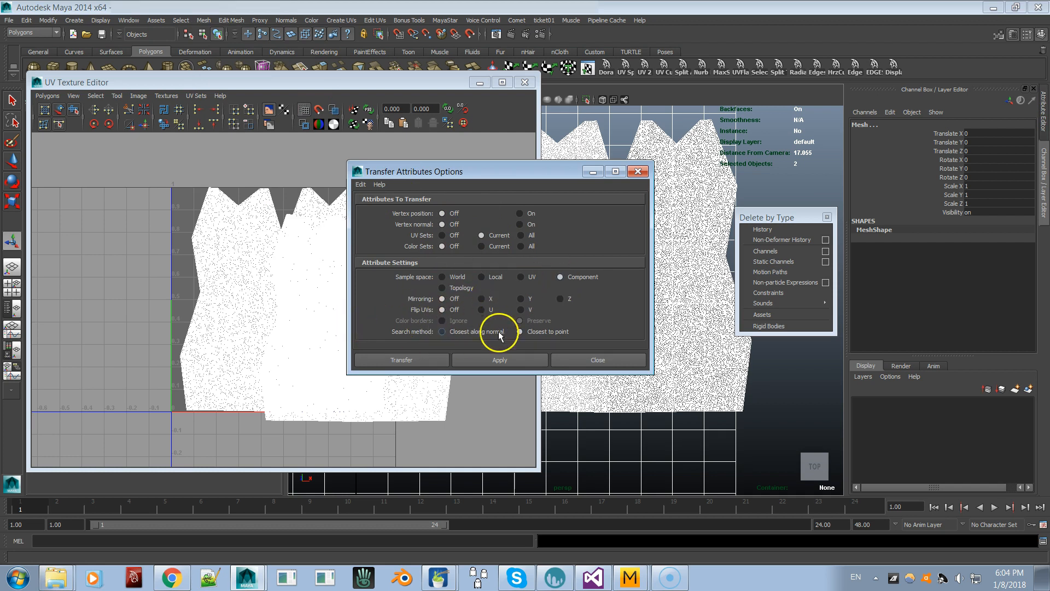
left_click(485, 359)
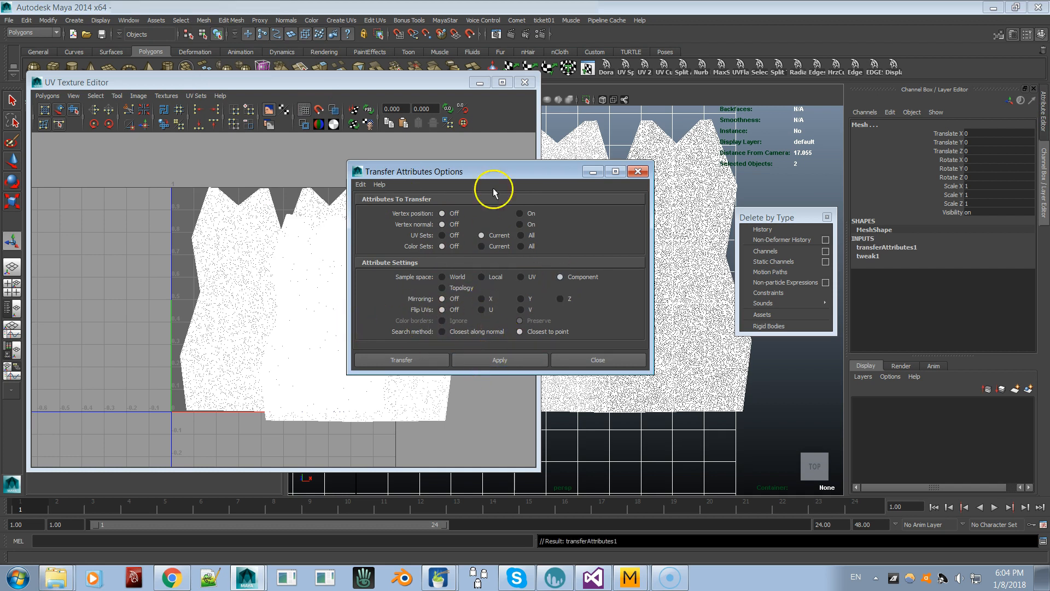
Inspect the small 3D dress's UVs after the attribute transfer.
left_click_drag(494, 192, 825, 296)
middle_click_drag(551, 421, 640, 420, "alt")
scroll(577, 432, "down", 2)
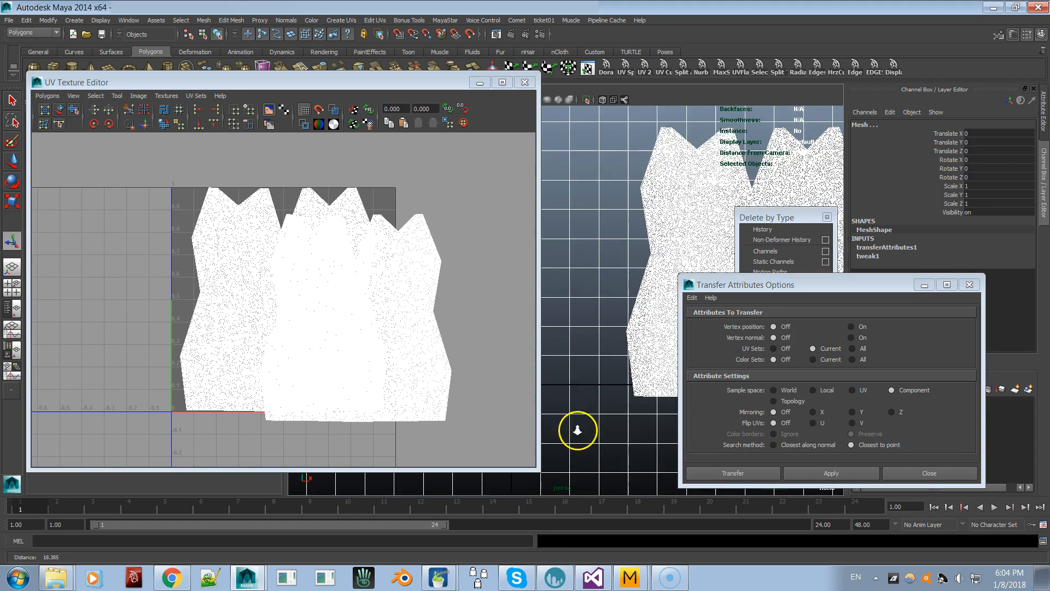
middle_click_drag(577, 431, 621, 386, "alt")
left_click(625, 363)
left_click(560, 331)
Retry the UV transfer from the pattern to the dress in component space and in local space, and check the dress's UVs.
left_click(692, 256)
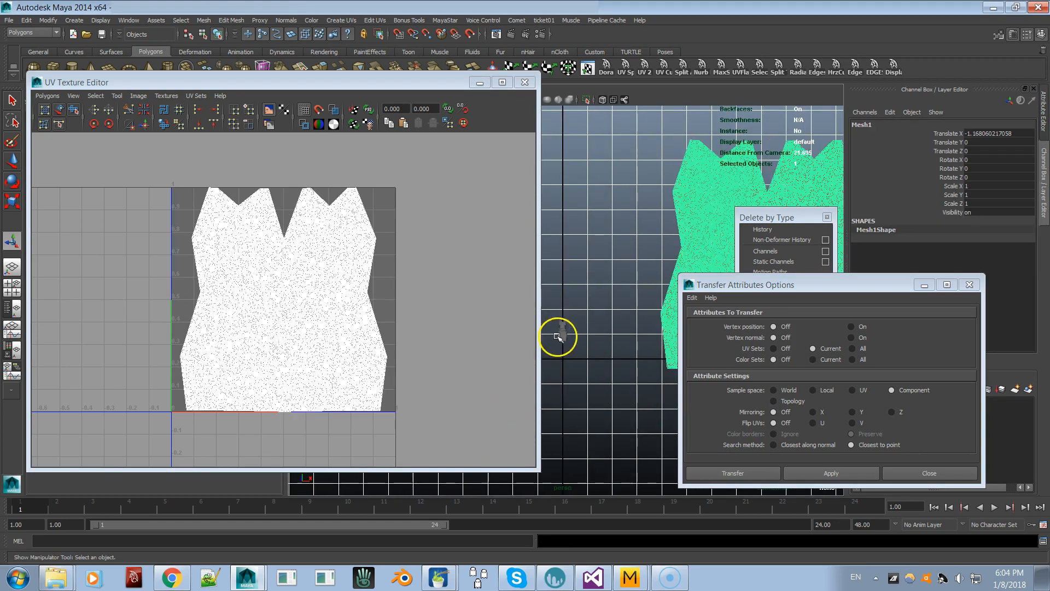
left_click(560, 336, "shift")
left_click(797, 472)
left_click(823, 391)
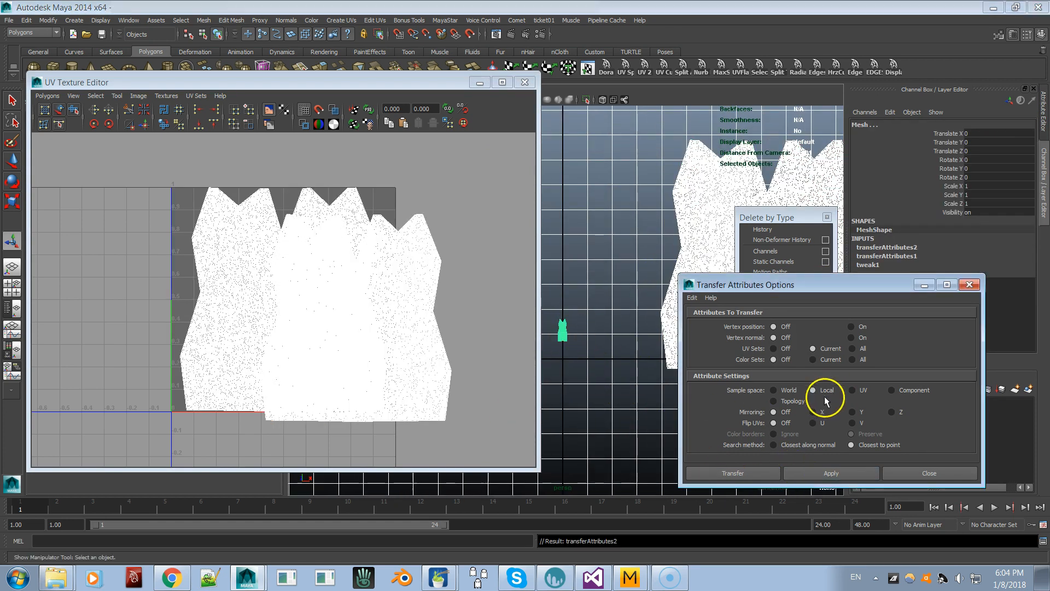
left_click(845, 474)
middle_click_drag(565, 397, 575, 389, "alt")
left_click(573, 323)
Transfer the pattern's UVs to the 3D dress again with the sample space set back to component.
left_click(688, 272)
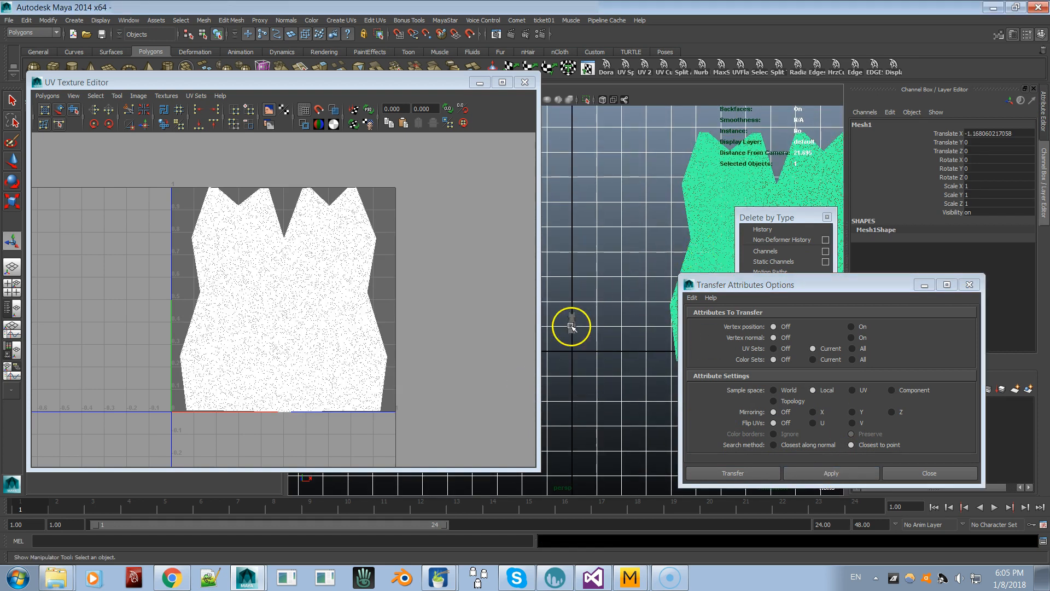
left_click(572, 323, "shift")
left_click(892, 390)
left_click(829, 474)
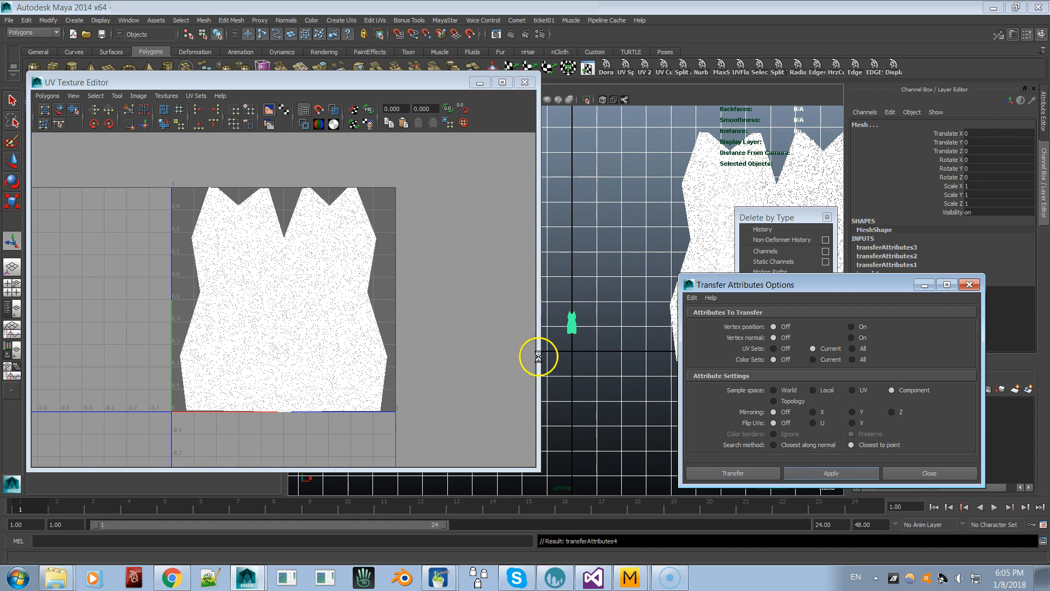
left_click(573, 325)
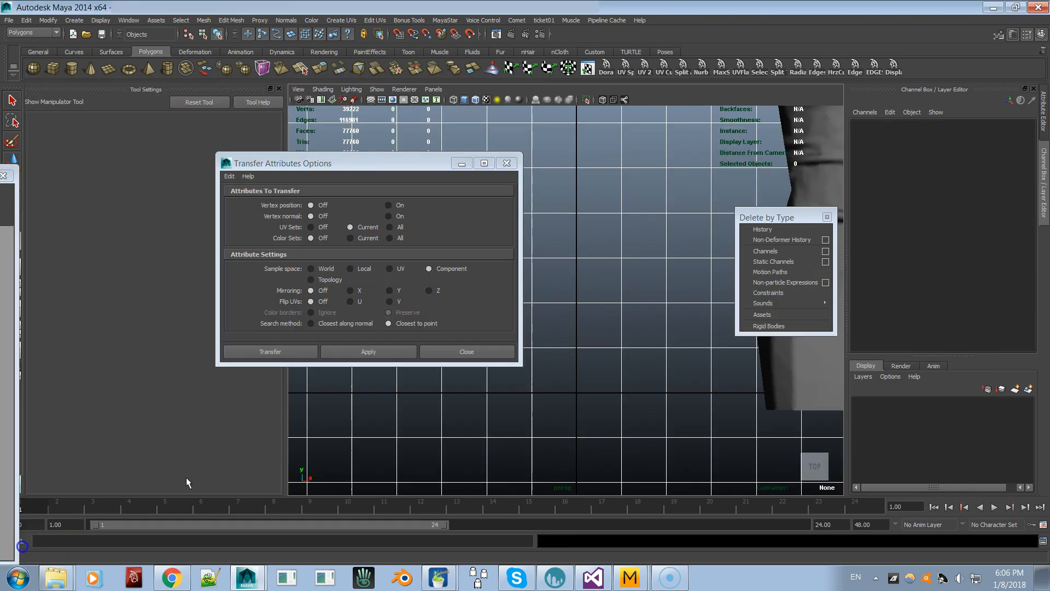
Export the dress from Marvelous Designer as a single unwelded, thin OBJ in metres with unified UV coordinates, and import it into Maya.
key("alt+Tab")
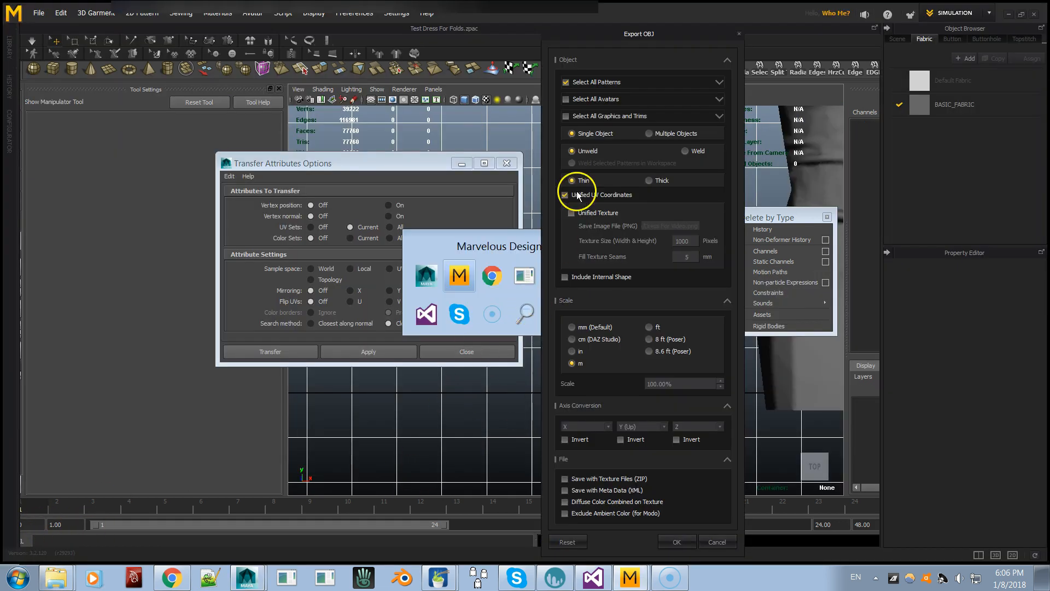
left_click(677, 542)
key("alt+Tab")
left_click(8, 20)
left_click(48, 123)
double_click(289, 91)
Compare the polygon counts of the newly imported 3D dress and the flattened pattern.
left_click_drag(382, 161, 367, 125)
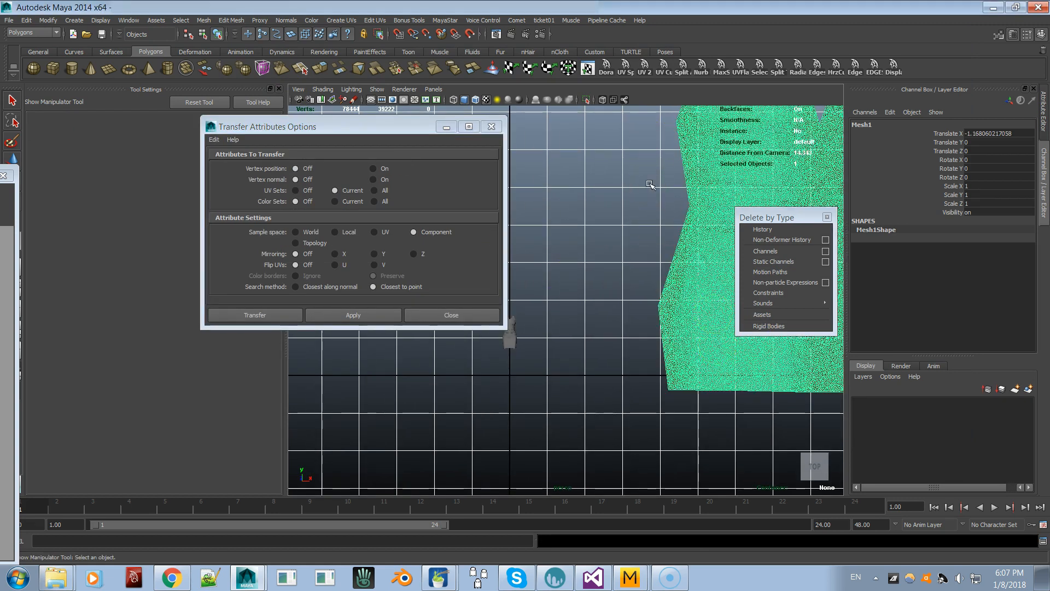
left_click_drag(418, 126, 364, 244)
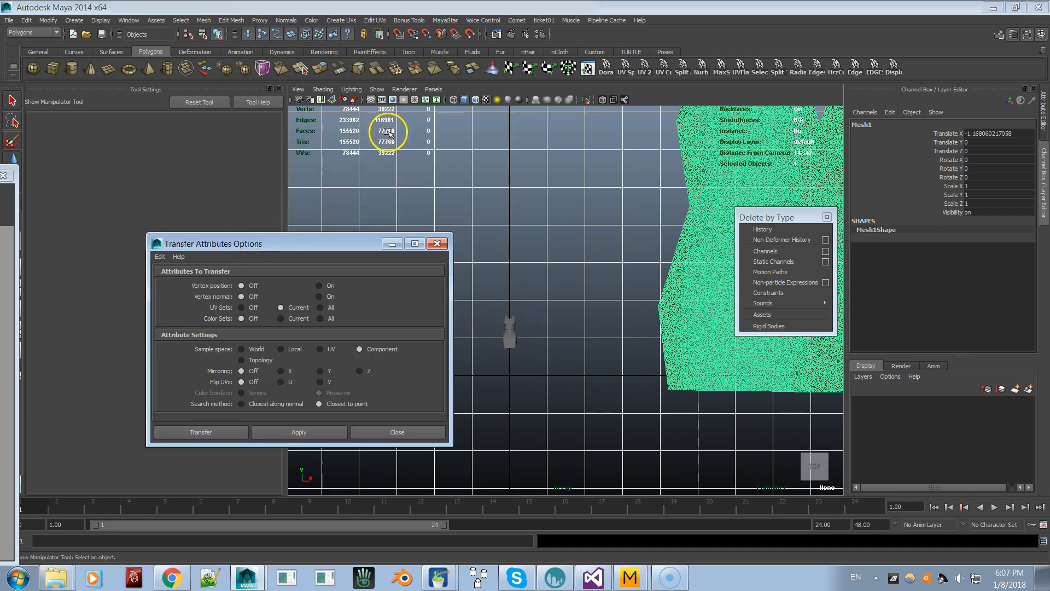
left_click(515, 343)
left_click(666, 335)
left_click(513, 327)
left_click(666, 324)
left_click(504, 344)
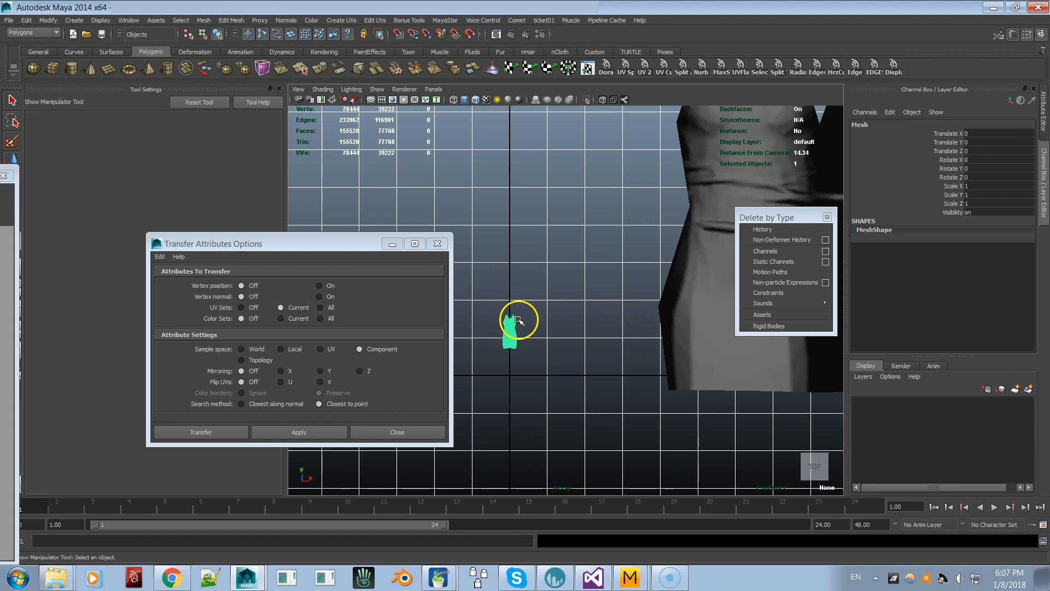
left_click(669, 309)
Transfer the flattened pattern's current UV set to the new 3D dress using component sample space, and check the dress's UVs.
left_click_drag(315, 241, 730, 277)
left_click_drag(12, 174, 437, 4)
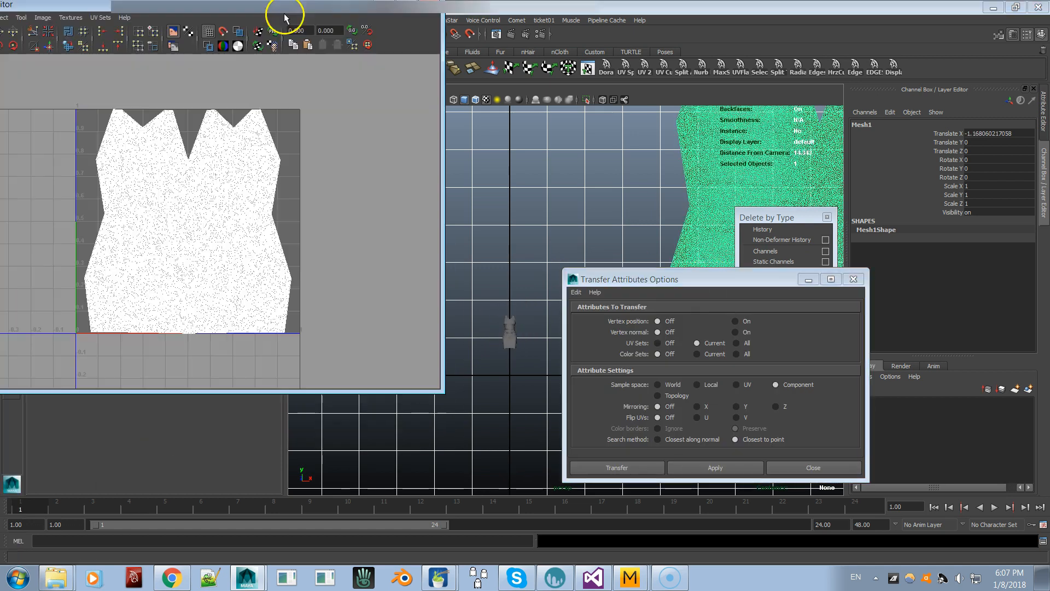
left_click(700, 185)
left_click(509, 332, "shift")
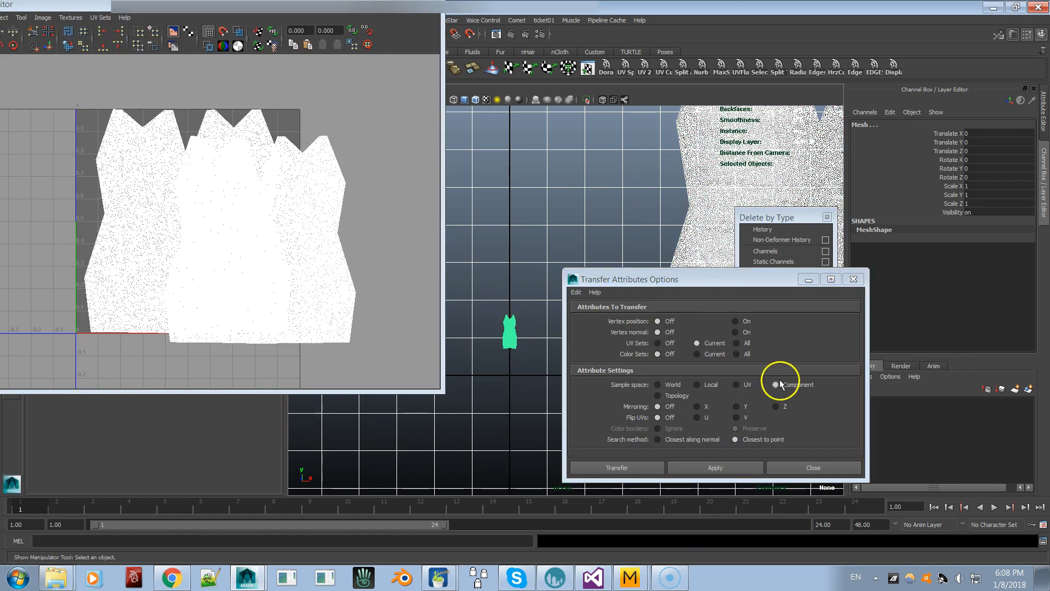
left_click(714, 468)
left_click(513, 323)
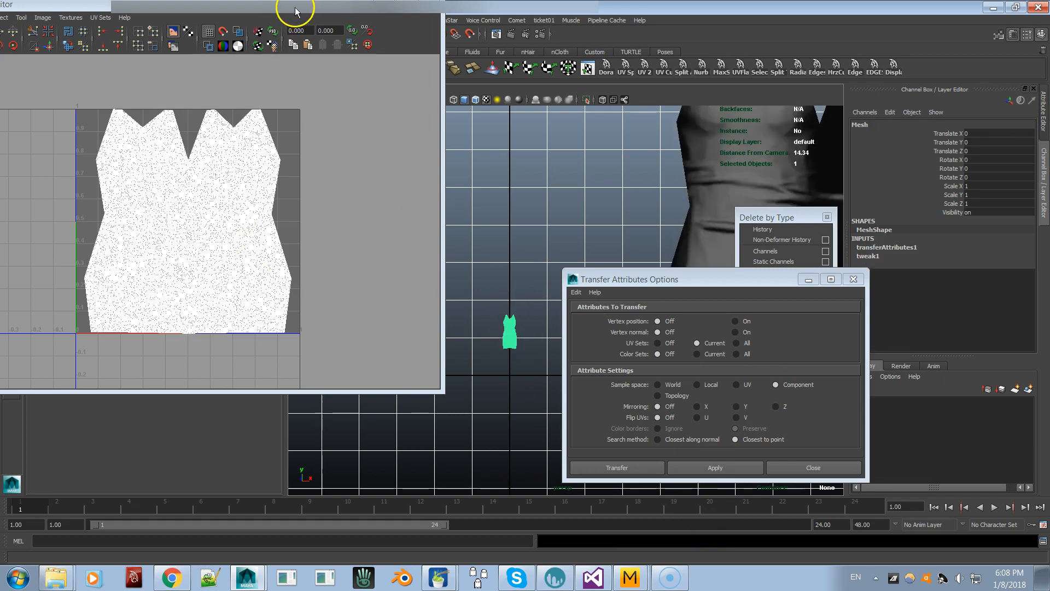
Close the transfer options and delete the construction history of the 3D dress and the flattened pattern.
left_click_drag(295, 8, 291, 0)
left_click_drag(733, 279, 323, 175)
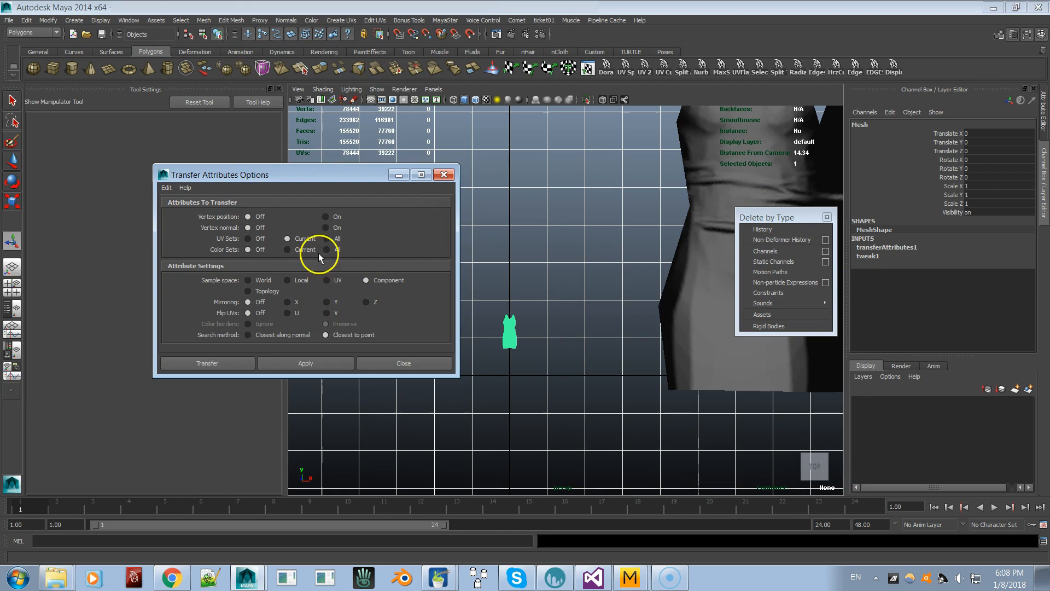
left_click(444, 175)
left_click(699, 371)
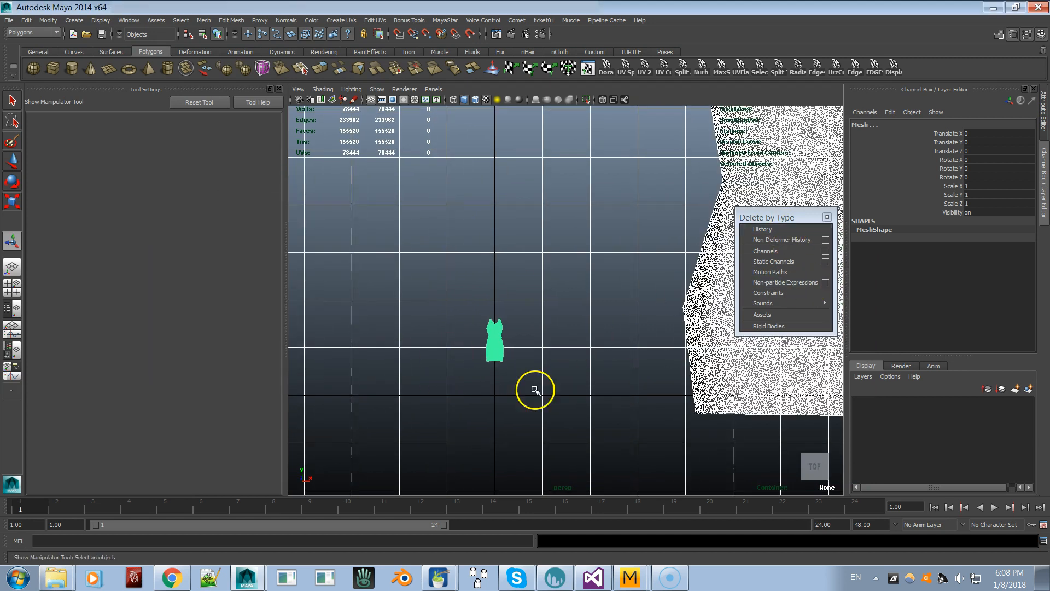
Examine the flattened pattern's shading from above, beside the small 3D dress.
left_click(498, 354)
key("f")
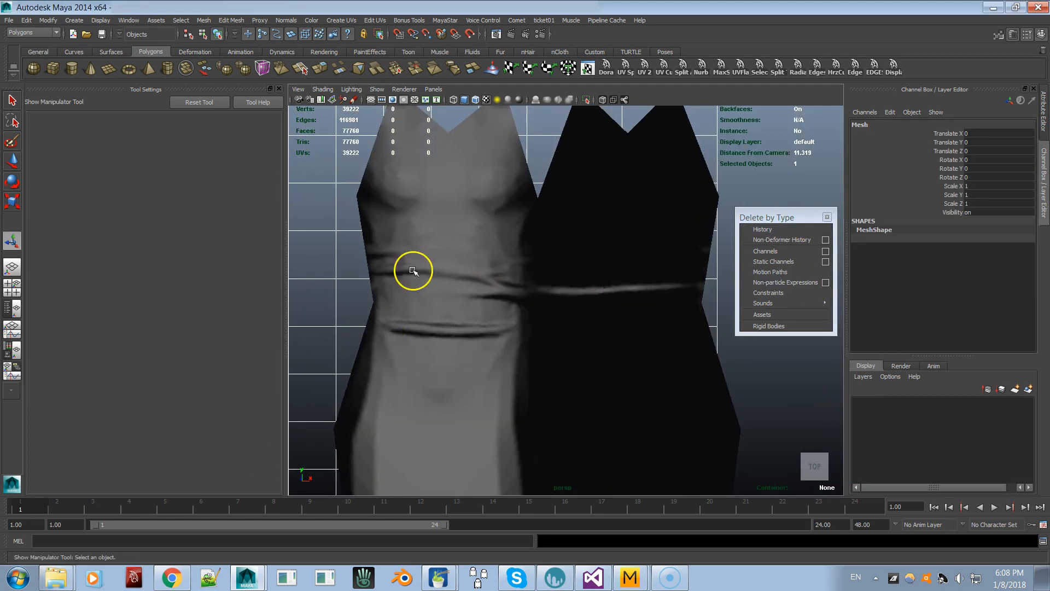
scroll(432, 290, "down", 3)
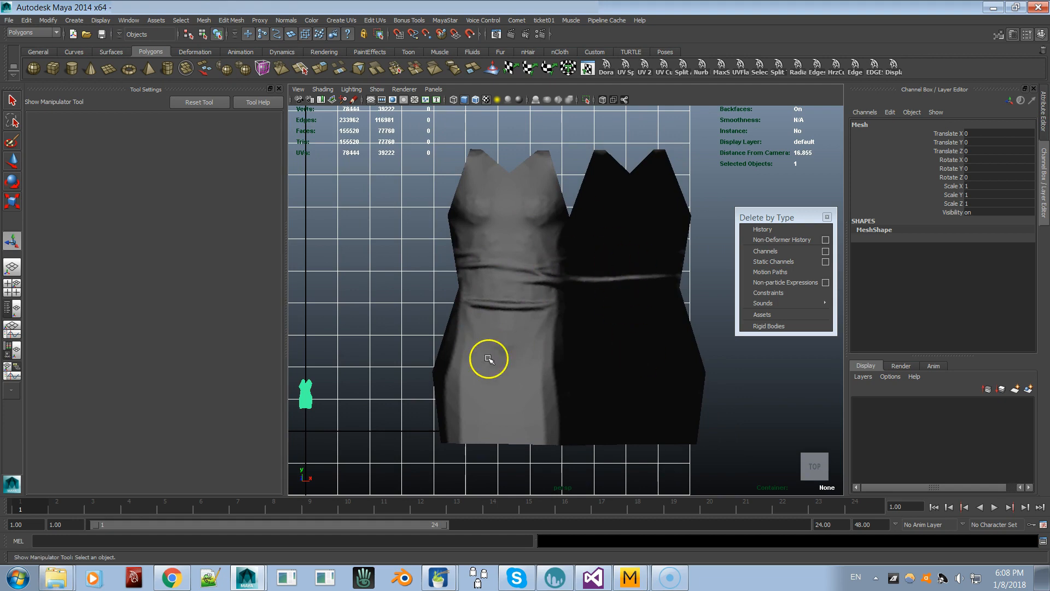
mouse_move(507, 326)
left_mouse_down("alt")
mouse_move(553, 312)
mouse_move(530, 312)
mouse_move(520, 293)
mouse_move(511, 320)
mouse_move(504, 310)
mouse_move(513, 318)
left_mouse_up("alt")
left_click(815, 468)
scroll(671, 332, "down", 2)
scroll(434, 339, "down", 5)
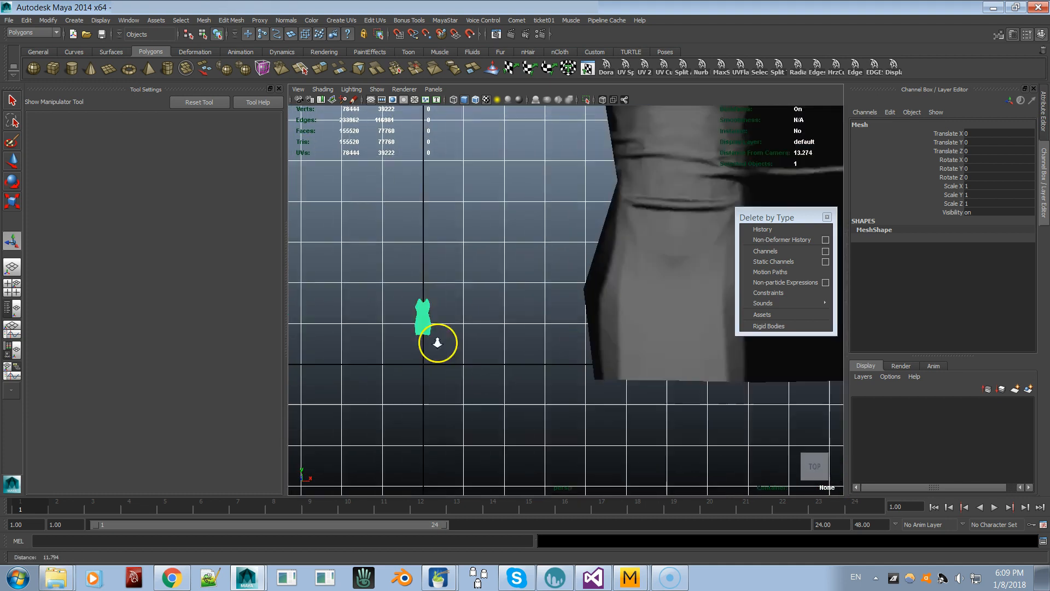
Create an ambient light, move it beside the flattened pattern and light the viewport with all scene lights.
left_click(73, 20)
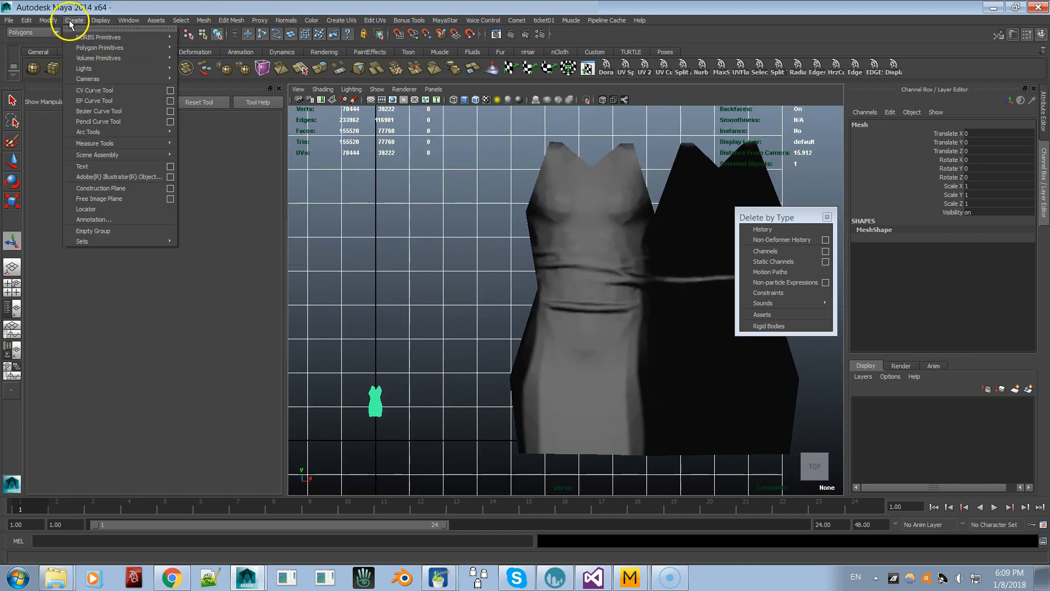
mouse_move(104, 69)
left_click(200, 75)
left_click_drag(377, 441, 416, 404)
left_click_drag(423, 407, 455, 340)
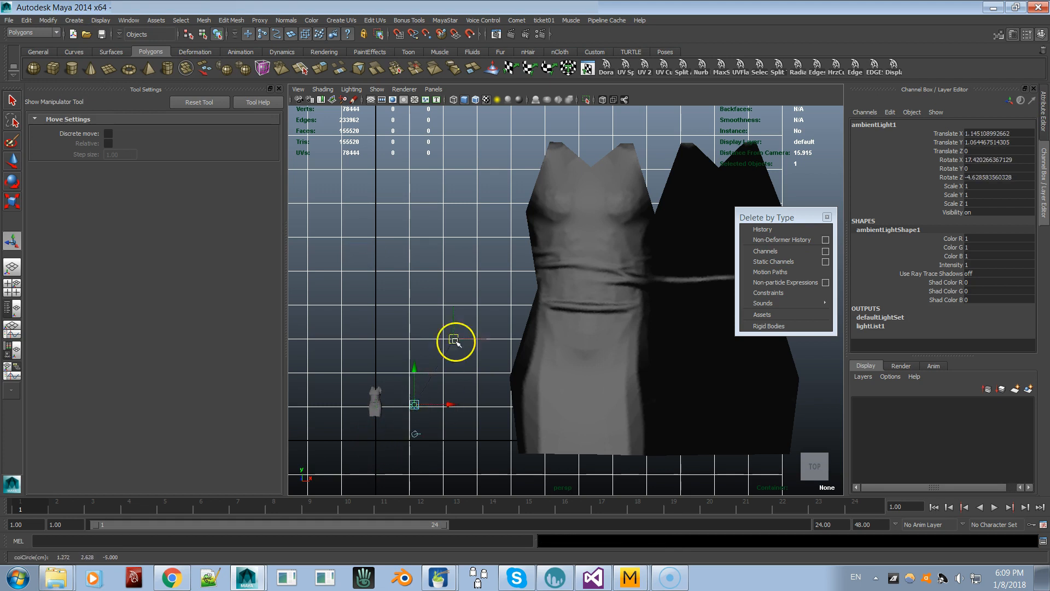
key("w")
left_click_drag(398, 439, 577, 386)
left_click(404, 88)
left_click(351, 89)
left_click(369, 117)
Duplicate the ambient light and position the copy at about X 3.6, Y 2.3.
key("ctrl+d")
left_click_drag(594, 386, 707, 386)
middle_click_drag(712, 258, 624, 263, "alt")
left_click_drag(624, 240, 620, 197)
left_click(617, 213, "shift")
left_click(584, 397, "shift")
mouse_move(635, 340)
left_mouse_down()
mouse_move(584, 402)
mouse_move(601, 457)
mouse_move(469, 183)
mouse_move(534, 389)
mouse_move(605, 438)
mouse_move(409, 366)
left_mouse_up()
right_click_drag(409, 366, 584, 340, "alt")
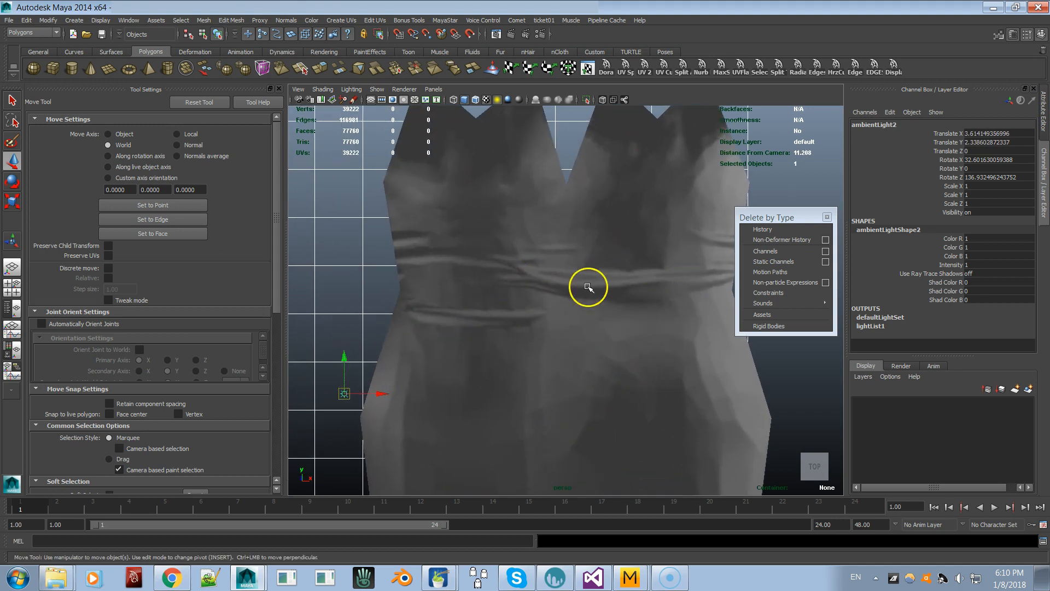
Select the small 3D dress and duplicate it.
right_click_drag(660, 281, 602, 300, "alt")
middle_click_drag(540, 320, 859, 218, "alt")
left_click_drag(594, 301, 545, 340)
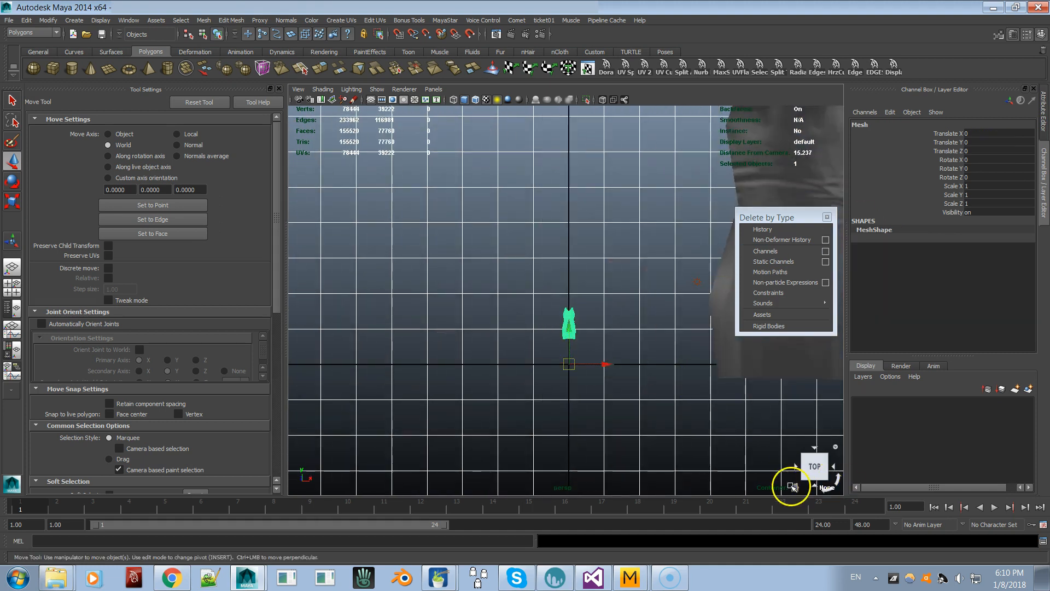
left_click(793, 487)
key("ctrl+s")
left_click(925, 426)
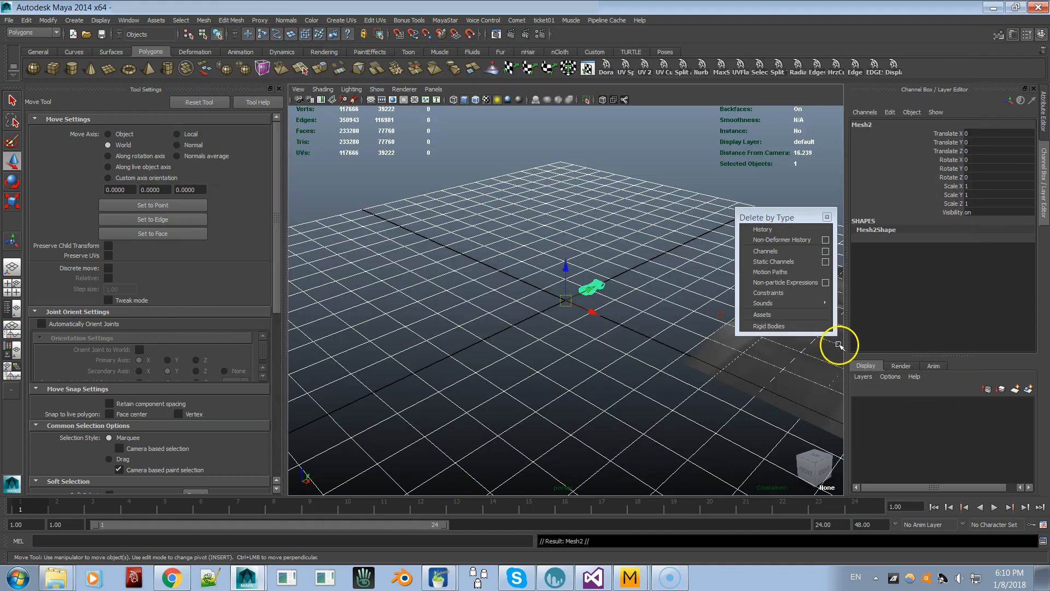
Center the dress copy's pivot and set its X rotation to 90.
key("e")
left_click_drag(547, 298, 540, 279)
left_click(50, 21)
left_click(71, 123)
type("90")
key("Return")
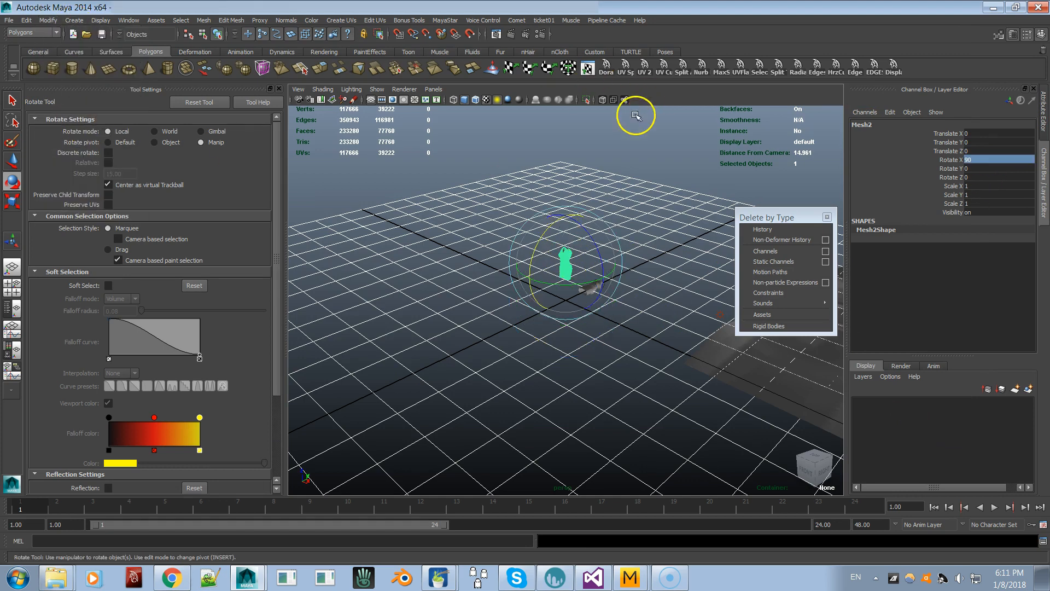
Scale the dress copy up uniformly to about 61.8.
key("r")
left_click_drag(572, 263, 868, 277)
key("f")
left_click_drag(569, 295, 720, 300)
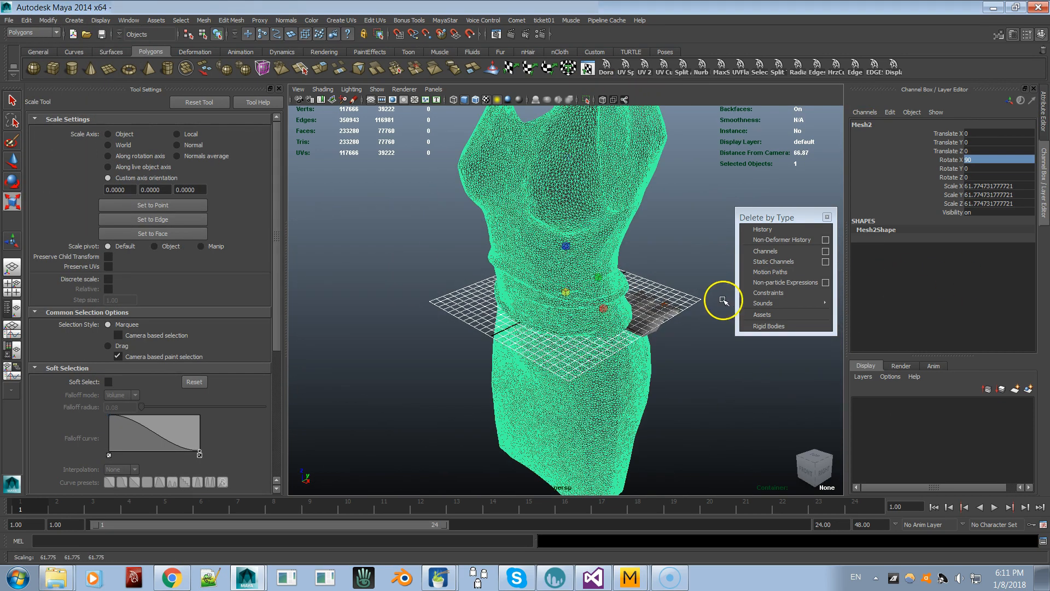
Raise the dress copy to about 53.85 in Translate Z and set its X, Y and Z scale to 100.
key("w")
left_click_drag(567, 258, 534, 347)
key("f")
left_click_drag(605, 281, 710, 370)
key("f")
left_click_drag(984, 186, 1004, 203)
type("100")
key("Return")
key("f")
left_click_drag(553, 199, 504, 356)
middle_click_drag(504, 356, 501, 403, "alt")
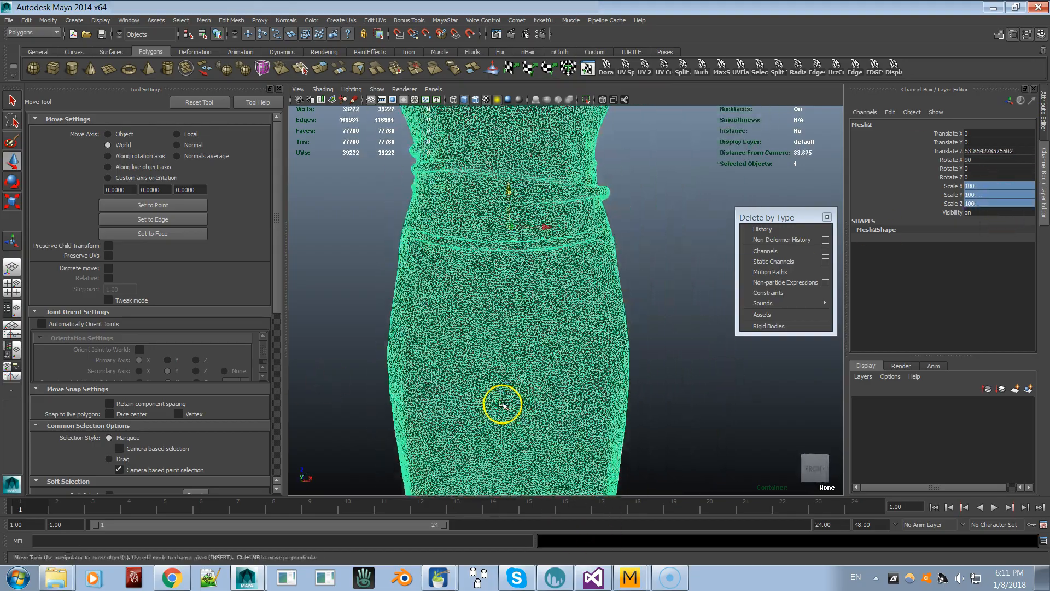
Deselect the dress and switch the viewport to default lighting.
left_click(376, 338)
mouse_move(375, 338)
left_mouse_down("alt")
mouse_move(448, 373)
mouse_move(394, 331)
left_mouse_up("alt")
left_click(353, 89)
left_click(352, 102)
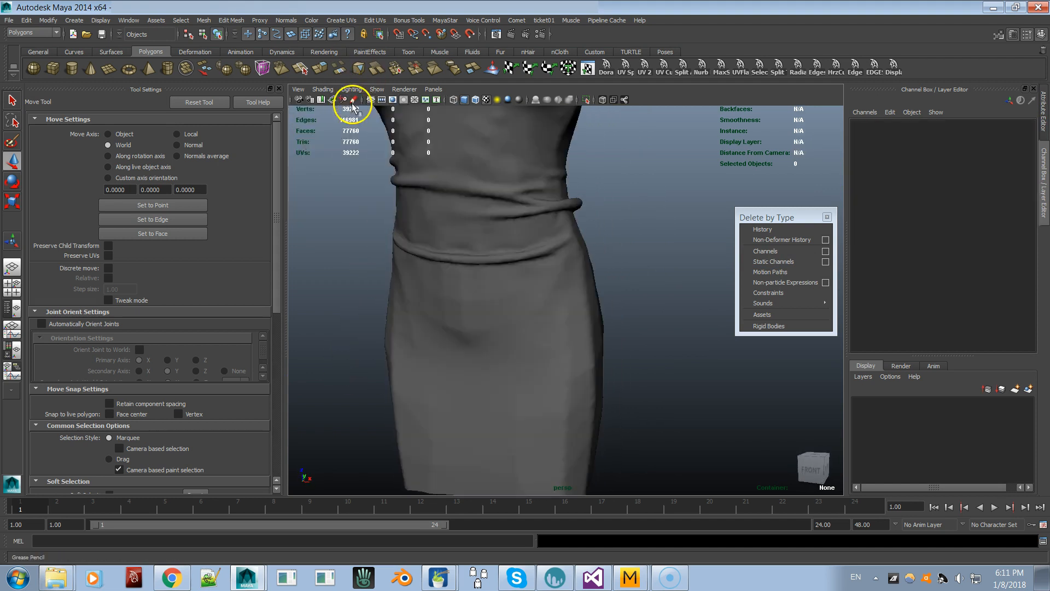
left_click_drag(424, 285, 488, 347, "alt")
right_click_drag(488, 347, 540, 328, "alt")
Select the enlarged dress, open the scene's Save As dialog and close it.
left_click(501, 284)
right_click(501, 282)
mouse_move(501, 283)
right_mouse_down()
mouse_move(499, 469)
mouse_move(600, 300)
mouse_move(499, 281)
right_mouse_up()
left_click(9, 20)
left_click(34, 47)
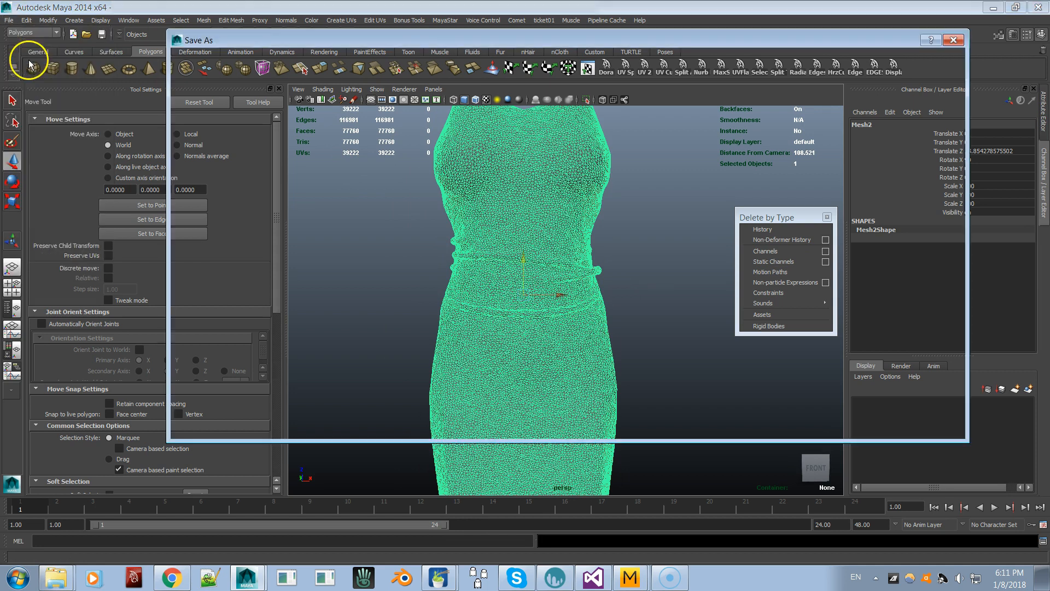
left_click(929, 430)
Assign a new Lambert material to the enlarged dress and name it For_Painting.
right_click_drag(517, 219, 594, 459)
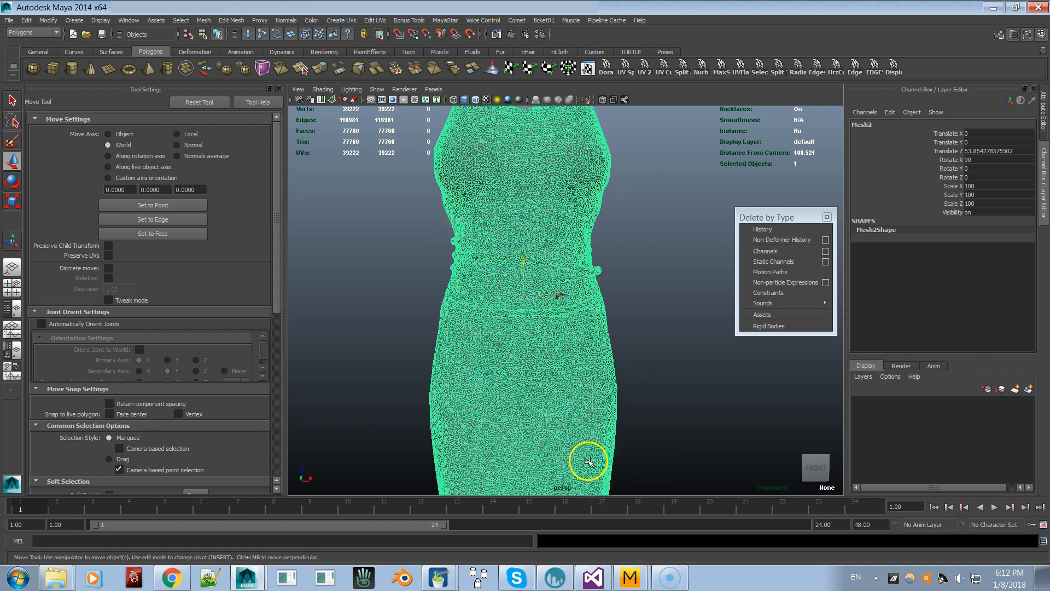
left_click(910, 122)
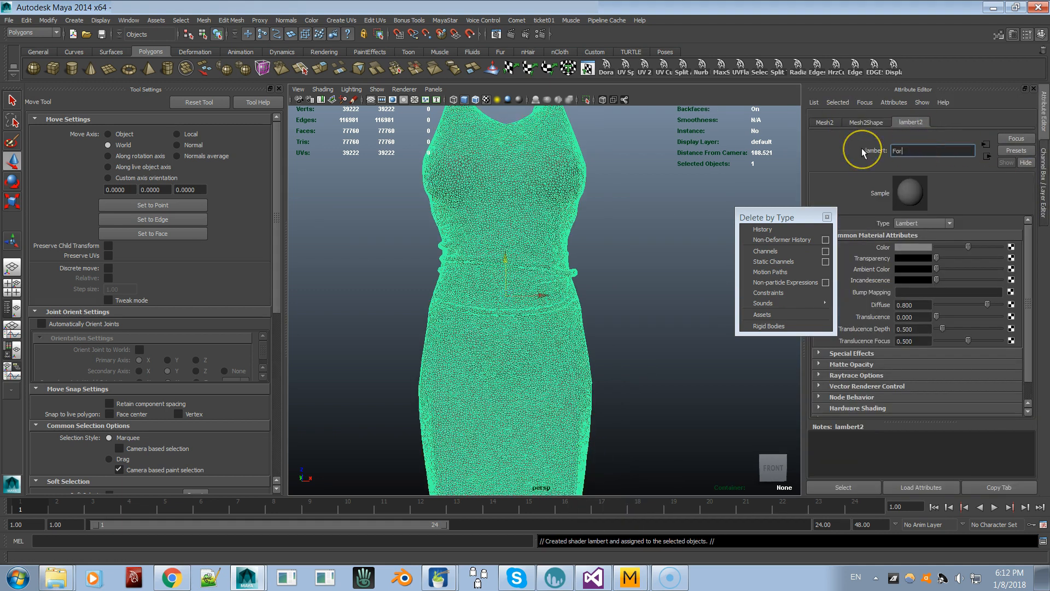
left_click_drag(546, 217, 546, 183, "alt")
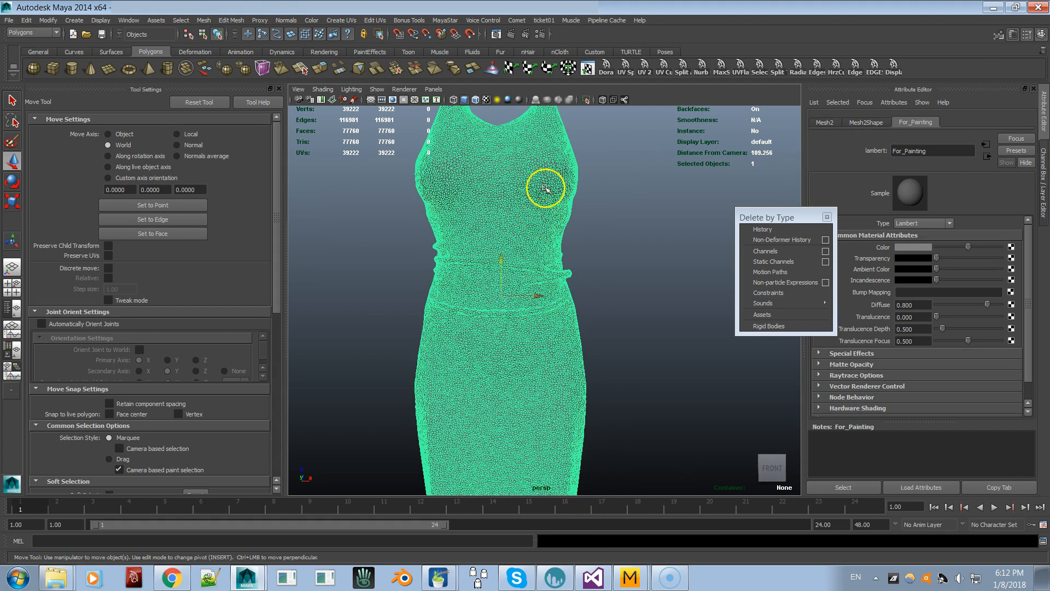
Change to the Rendering menu set and activate the 3D Paint Tool for the enlarged dress.
left_click(32, 33)
left_click(22, 71)
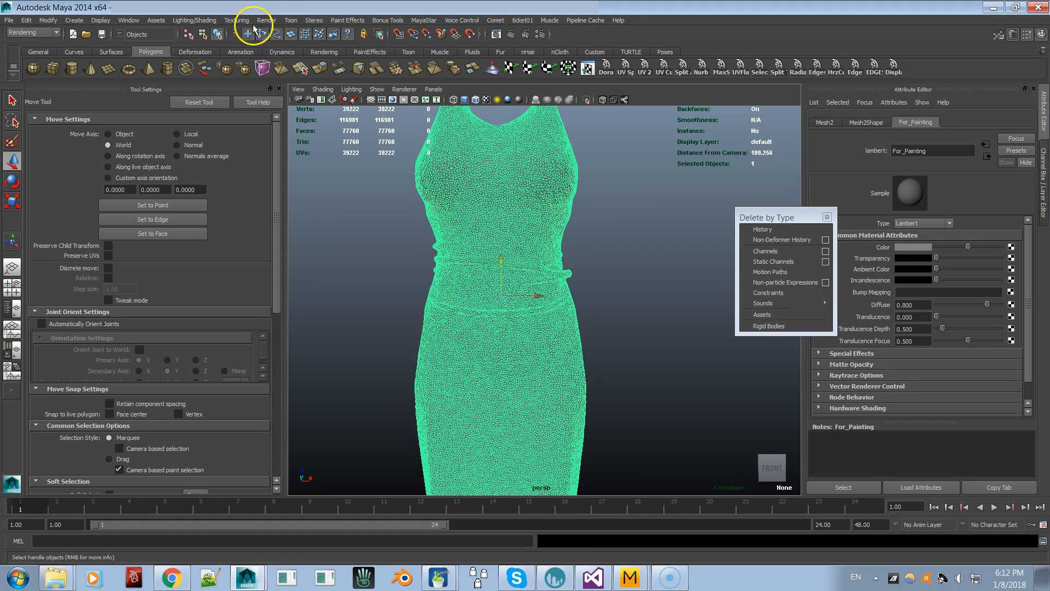
left_click(240, 20)
left_click(246, 32)
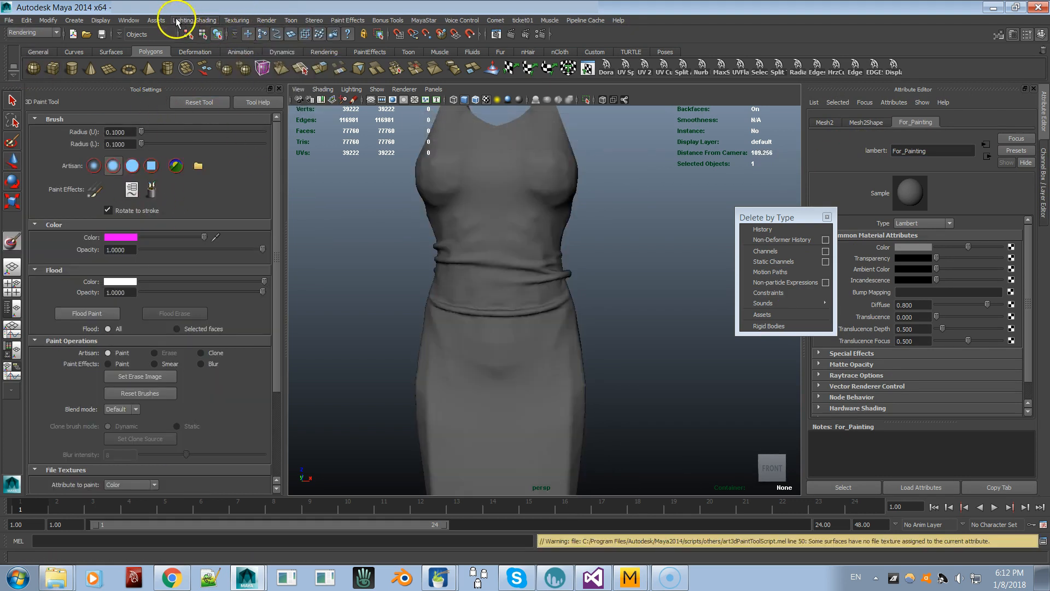
Assign a 1024 × 1024 JPEG file texture to the dress's Color attribute and flood it with white.
key("6")
scroll(254, 316, "down", 4)
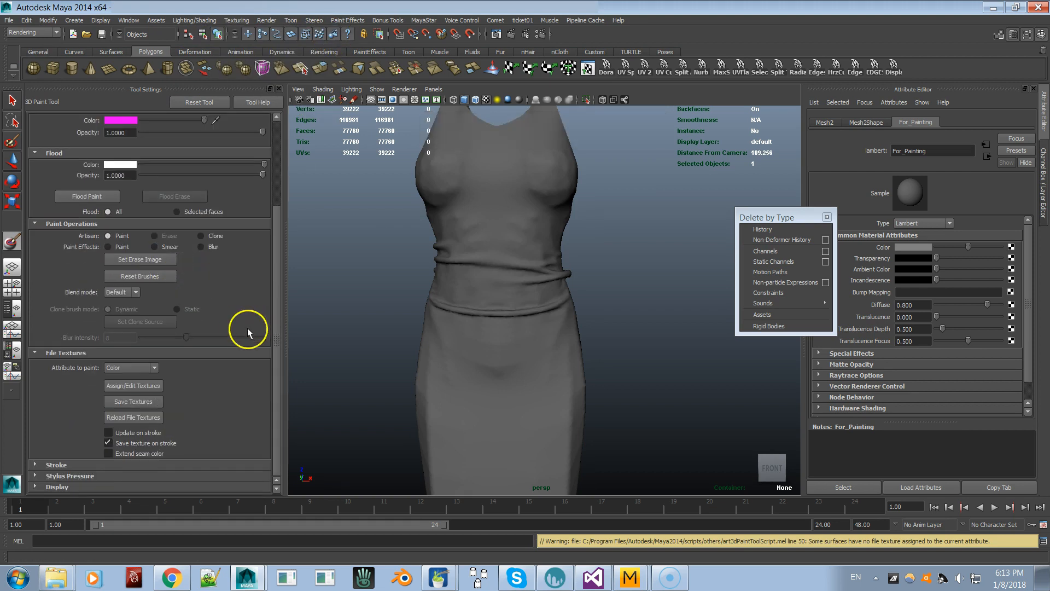
left_click(141, 386)
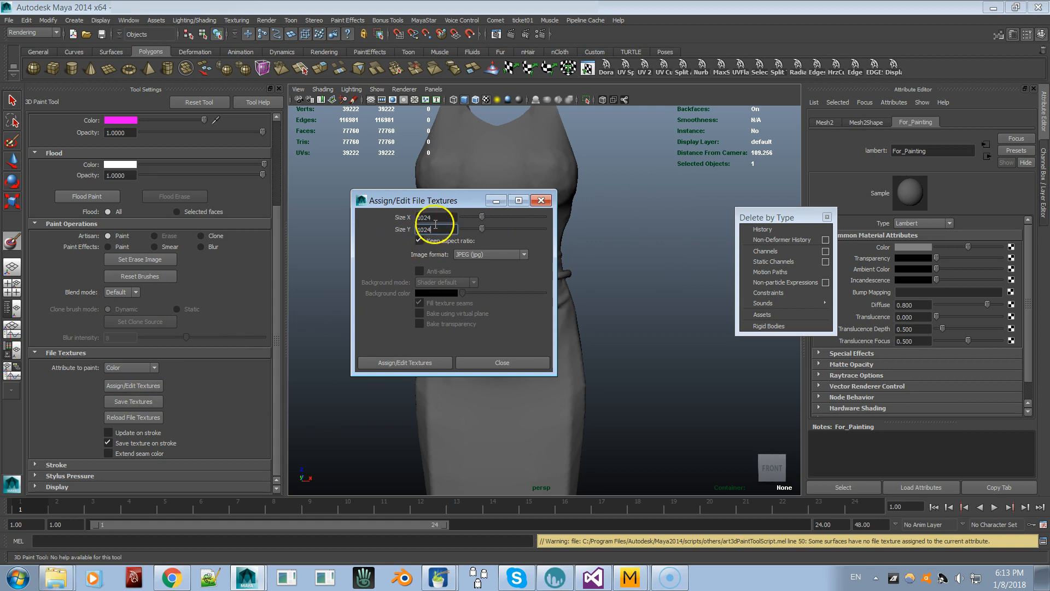
left_click(428, 363)
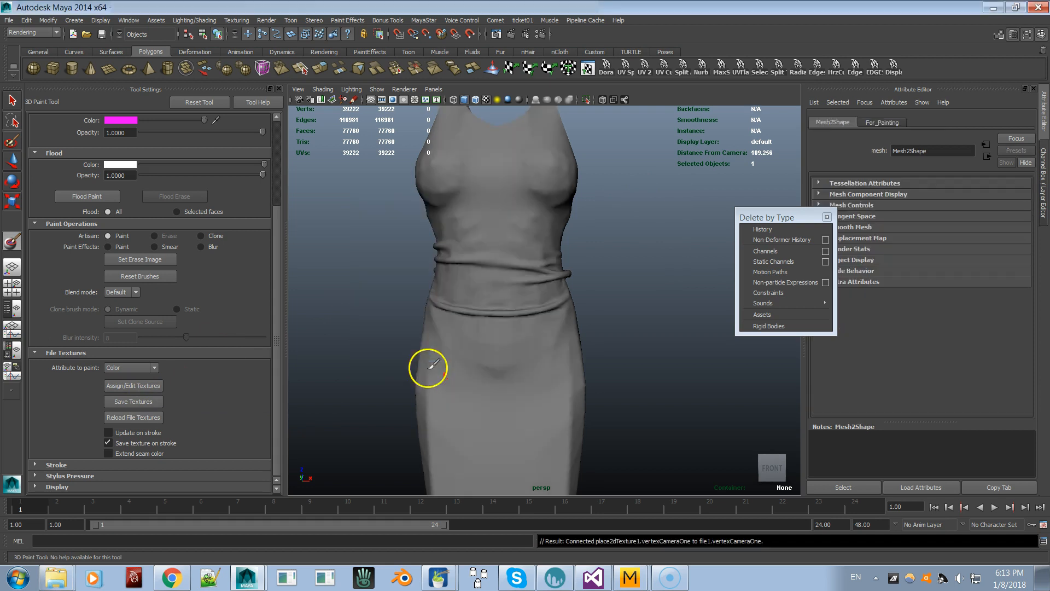
scroll(488, 340, "up", 3)
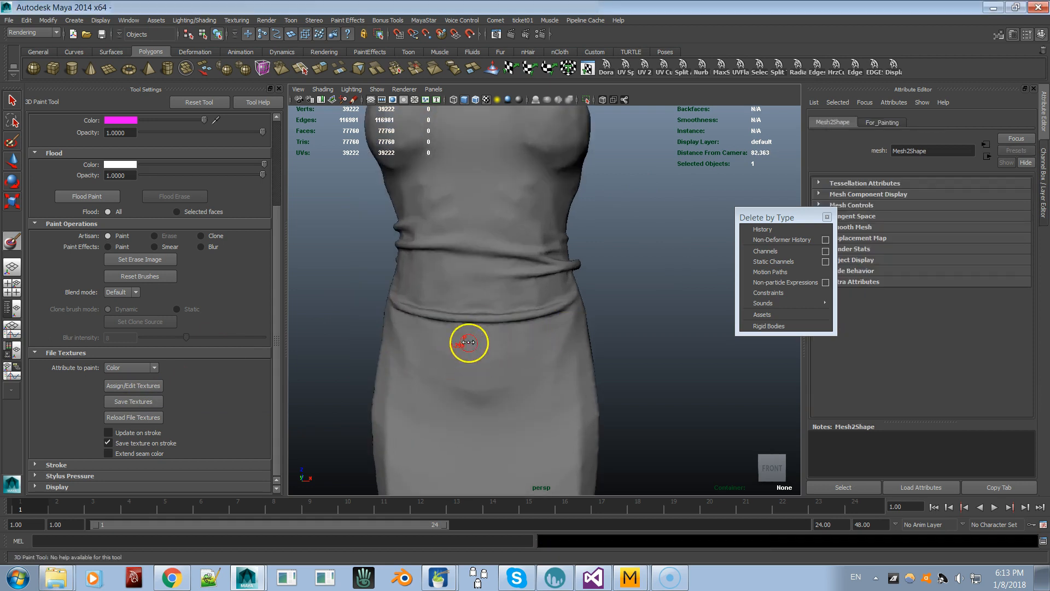
left_click(110, 196)
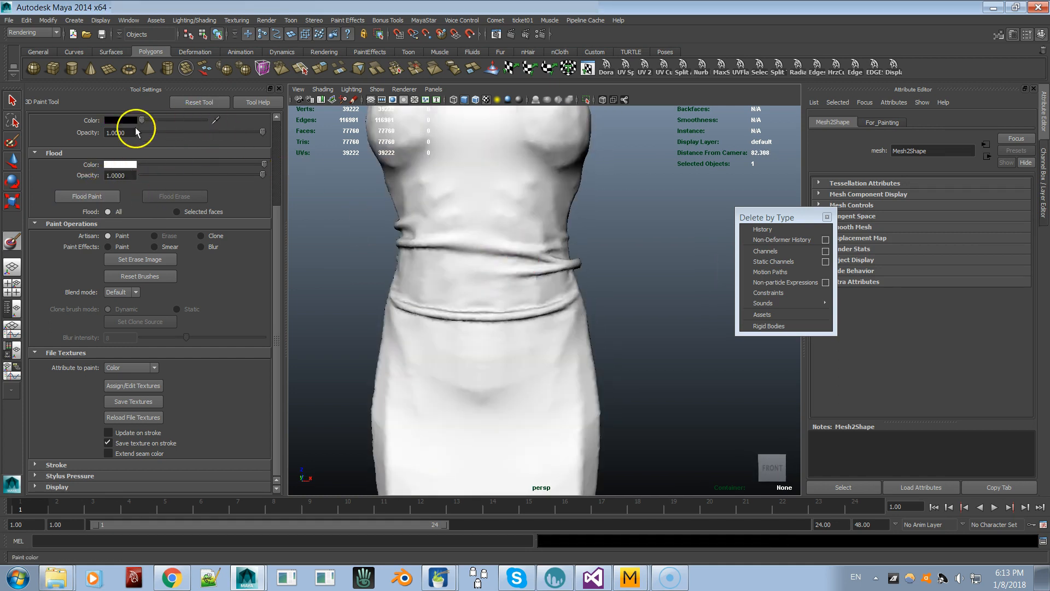
Paint black strokes along the waist folds on the front and side of the dress.
scroll(481, 304, "up", 4)
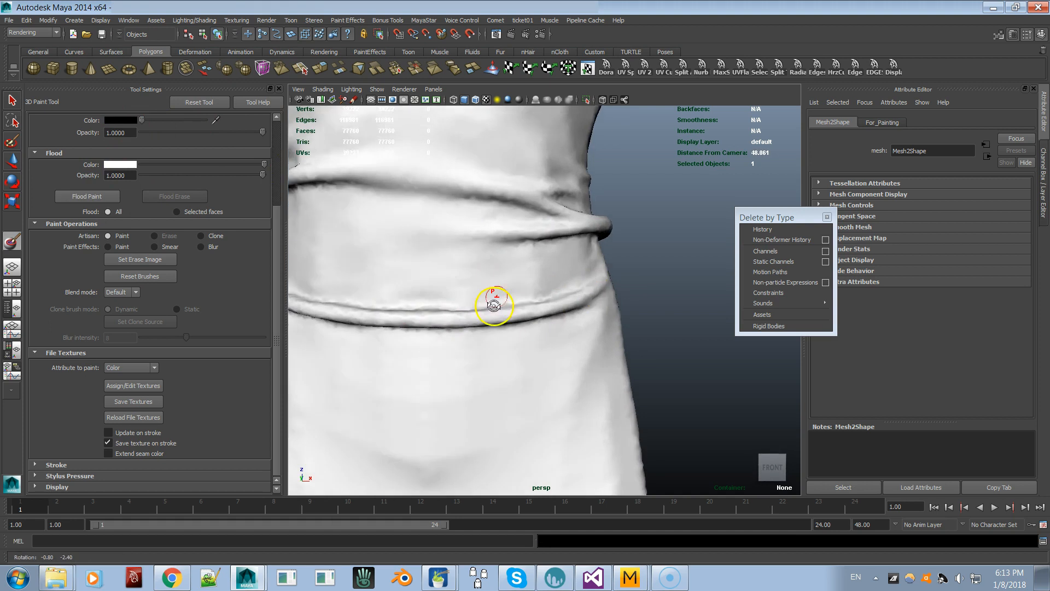
left_click_drag(463, 282, 503, 281)
left_click_drag(588, 270, 615, 265)
mouse_move(444, 283)
left_mouse_down()
mouse_move(363, 277)
mouse_move(450, 280)
left_mouse_up()
left_click_drag(450, 280, 313, 264)
mouse_move(313, 264)
left_mouse_down("alt")
mouse_move(491, 341)
mouse_move(468, 345)
mouse_move(488, 298)
mouse_move(363, 235)
mouse_move(422, 198)
mouse_move(454, 311)
left_mouse_up("alt")
mouse_move(396, 296)
left_mouse_down("alt")
mouse_move(469, 148)
mouse_move(540, 293)
mouse_move(445, 241)
mouse_move(568, 243)
mouse_move(563, 204)
mouse_move(463, 194)
mouse_move(419, 161)
mouse_move(441, 177)
left_mouse_up("alt")
left_click_drag(516, 163, 474, 179, "alt")
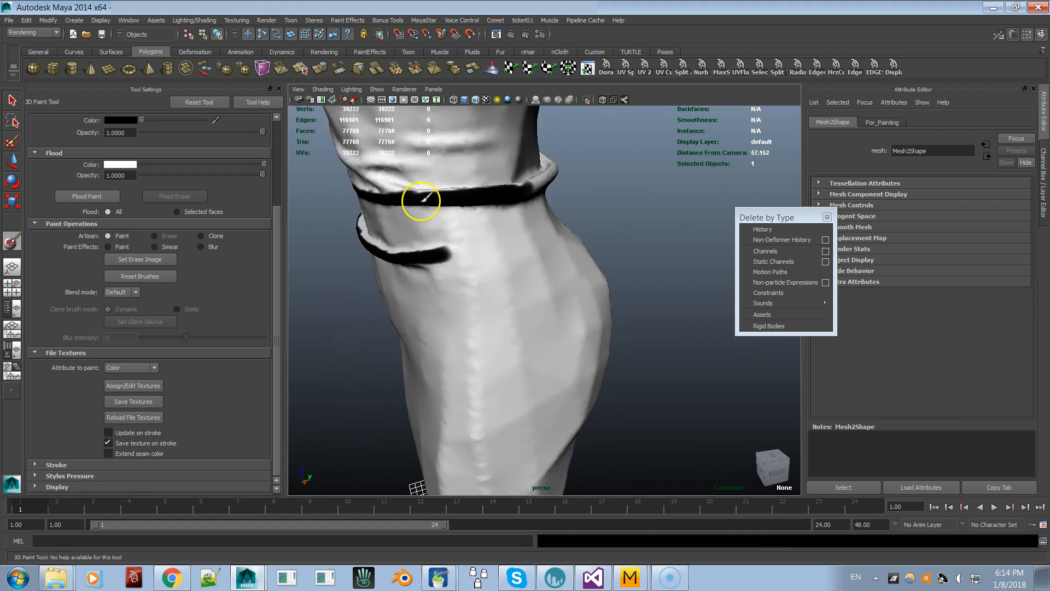
Continue the black fold lines around the back and other side of the waist to the front.
left_click_drag(421, 200, 584, 170, "alt")
left_click_drag(496, 171, 634, 172, "alt")
left_click_drag(510, 173, 578, 190, "alt")
left_click_drag(664, 174, 643, 176)
left_click_drag(739, 189, 640, 198, "alt")
mouse_move(711, 186)
left_mouse_down("alt")
mouse_move(593, 204)
mouse_move(530, 176)
left_mouse_up("alt")
left_click_drag(607, 165, 445, 159, "alt")
left_click_drag(519, 163, 510, 217, "alt")
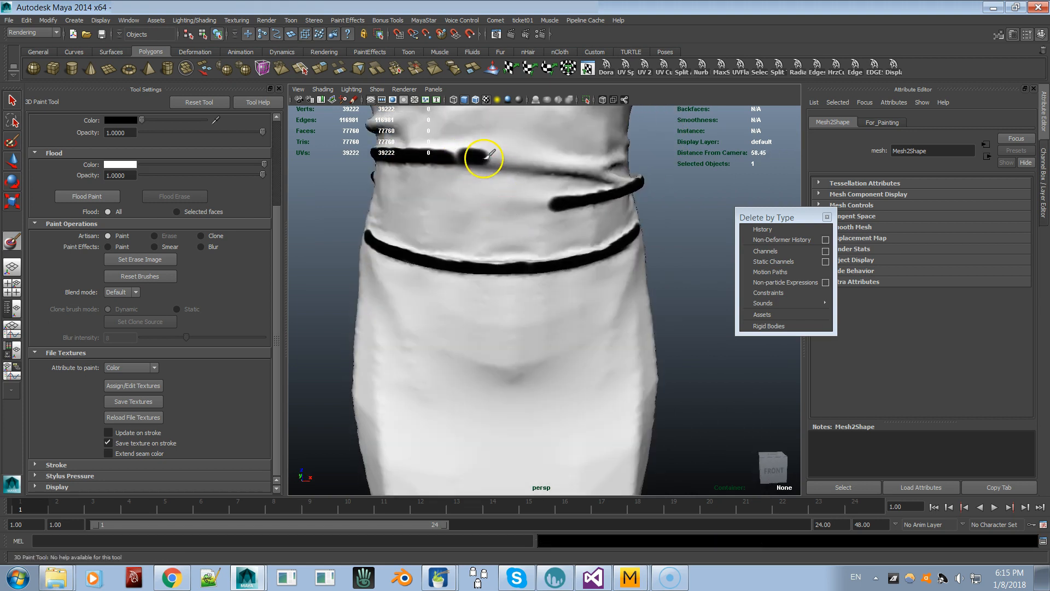
Trim the end of the upper black stroke near the dress's back with white paint.
mouse_move(646, 185)
left_mouse_down("alt")
mouse_move(450, 148)
mouse_move(516, 190)
mouse_move(494, 195)
mouse_move(508, 166)
left_mouse_up("alt")
left_click_drag(575, 169, 541, 158, "alt")
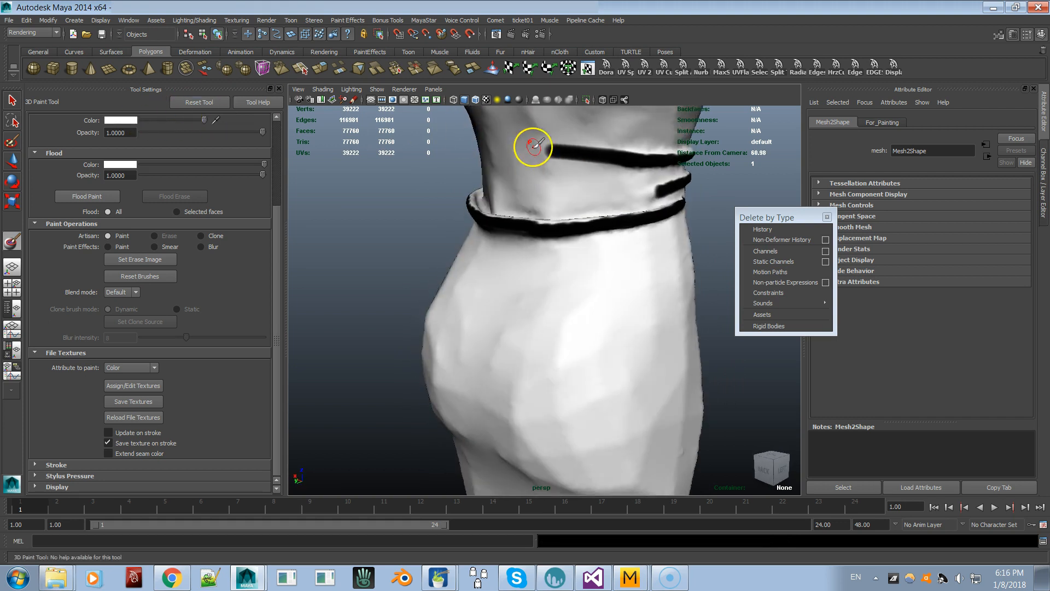
scroll(577, 159, "up", 3)
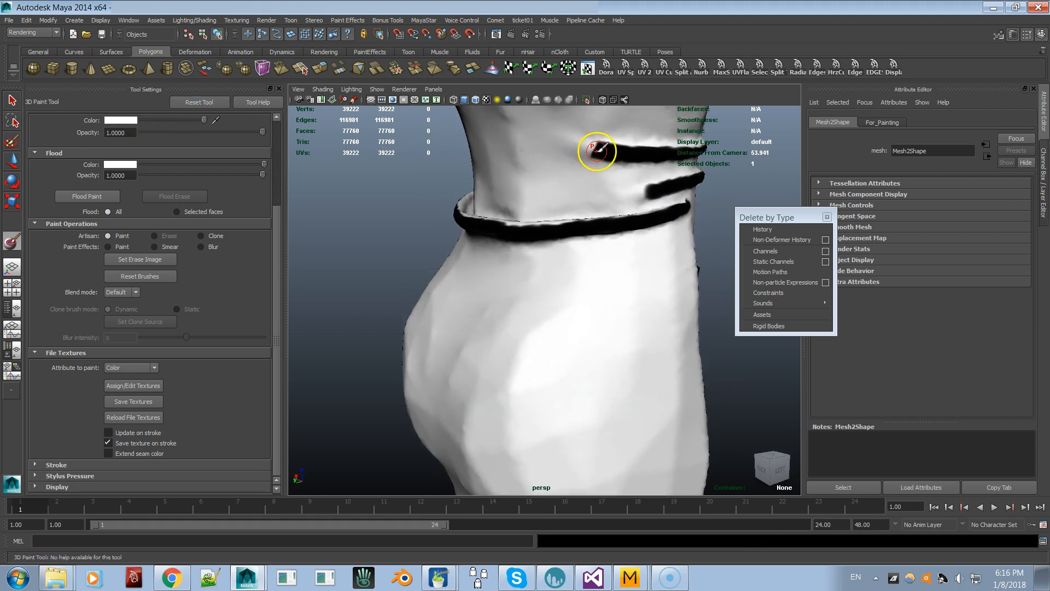
left_click_drag(590, 146, 489, 226, "alt")
Set the brush color to red and paint along the raised waist fold across part of the back.
left_click(139, 120)
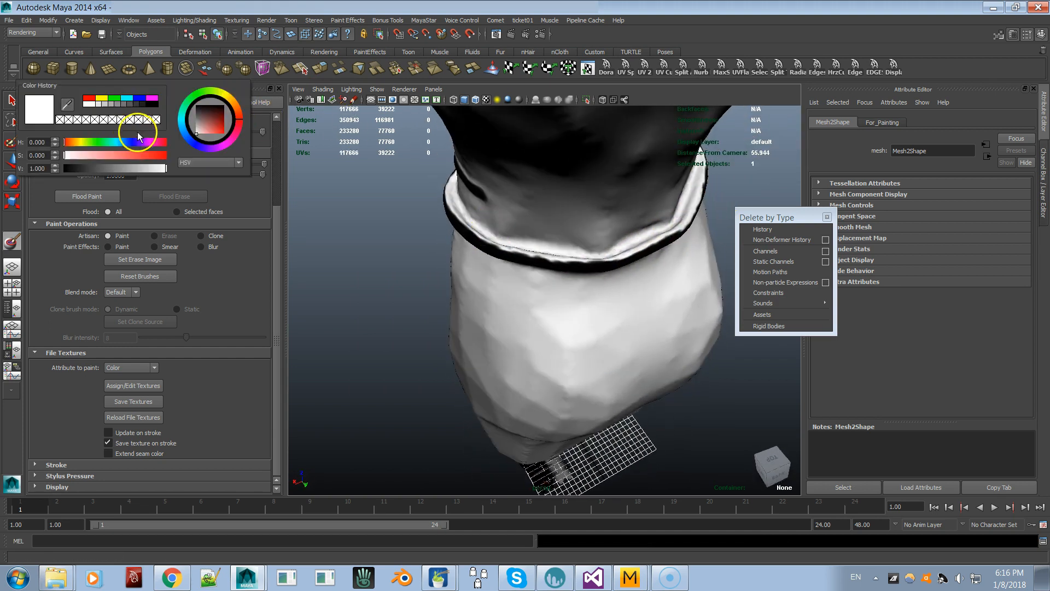
left_click(88, 100)
scroll(580, 290, "up", 5)
left_click_drag(605, 296, 673, 283)
left_click_drag(604, 296, 637, 299, "alt")
left_click_drag(570, 291, 491, 293)
mouse_move(490, 293)
left_mouse_down("alt")
mouse_move(544, 295)
mouse_move(461, 302)
left_mouse_up("alt")
mouse_move(461, 301)
left_mouse_down("alt")
mouse_move(548, 308)
mouse_move(518, 313)
left_mouse_up("alt")
mouse_move(518, 313)
left_mouse_down("alt")
mouse_move(534, 319)
mouse_move(584, 287)
left_mouse_up("alt")
left_click_drag(585, 287, 572, 298)
left_click_drag(572, 298, 535, 301)
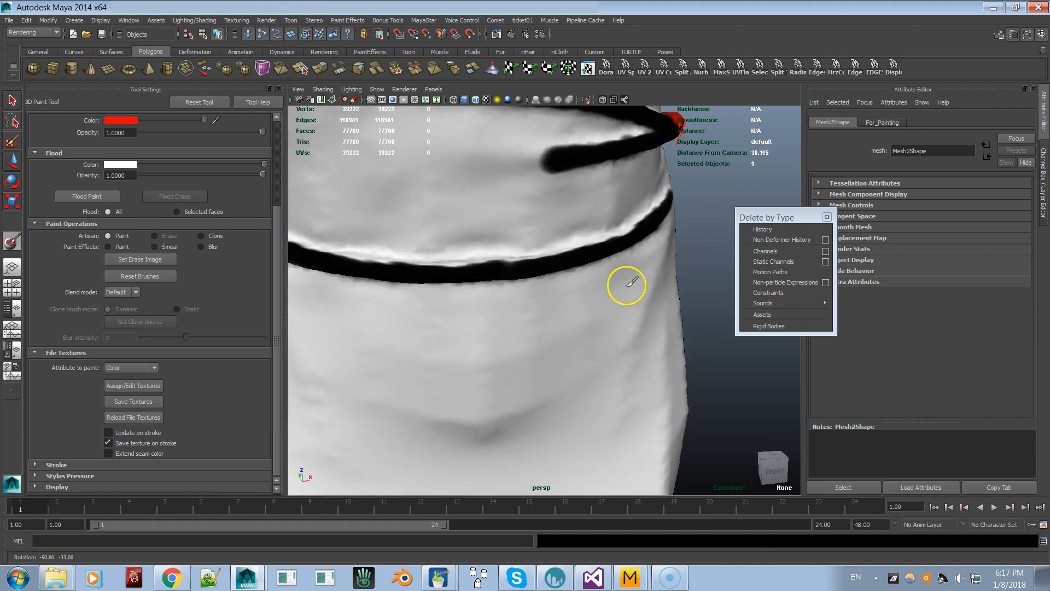
Display the dress in wireframe, set the brush color to cyan and paint a stroke at the side of the waist.
left_click_drag(628, 286, 709, 266, "alt")
left_click_drag(553, 313, 482, 321, "alt")
right_click_drag(482, 321, 460, 324, "alt")
left_click_drag(541, 332, 530, 314, "alt")
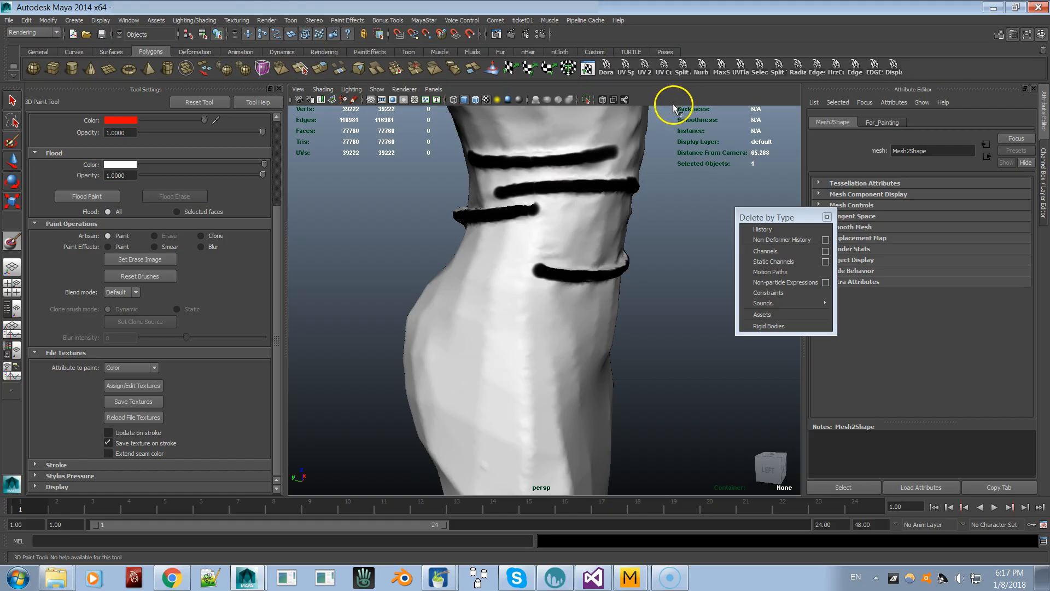
key("4")
right_click_drag(563, 251, 543, 312, "alt")
mouse_move(544, 312)
left_mouse_down("alt")
mouse_move(555, 273)
mouse_move(425, 284)
mouse_move(586, 212)
mouse_move(586, 199)
mouse_move(545, 178)
left_mouse_up("alt")
left_click(114, 122)
left_click(100, 91)
left_click(114, 90)
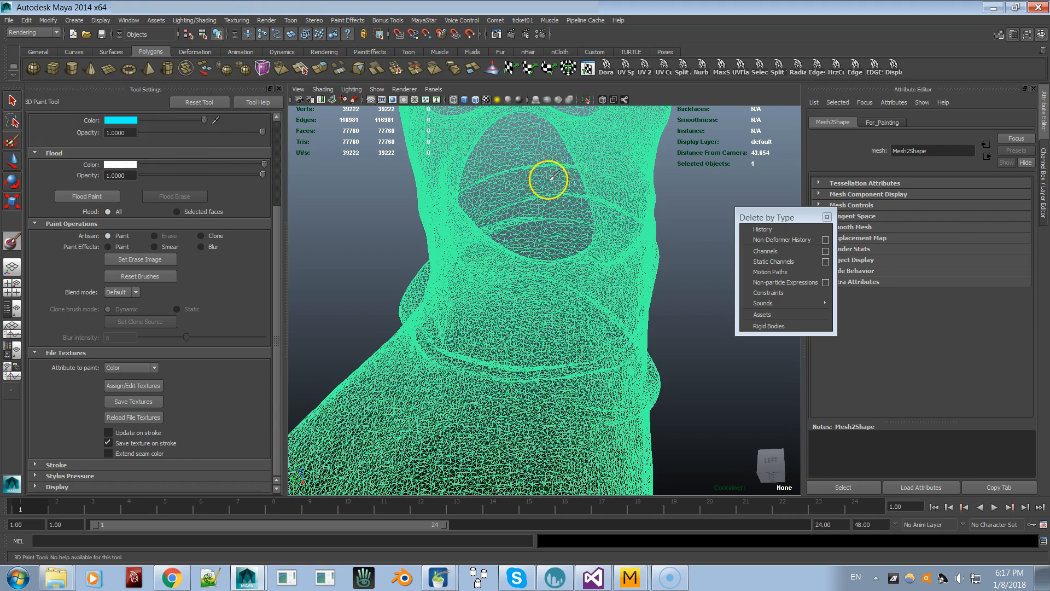
left_click_drag(555, 204, 550, 214)
Return the dress to textured shading with the back of the waist in view.
key("7")
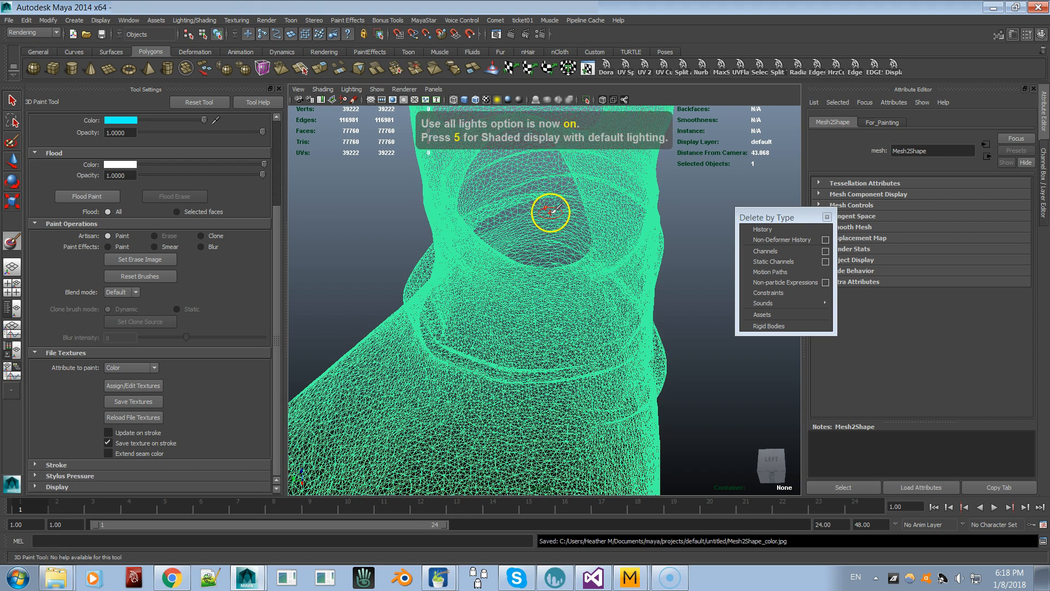
key("8")
key("8")
left_click(130, 497)
key("6")
left_click_drag(551, 246, 561, 322, "alt")
right_click_drag(584, 220, 609, 208)
left_click_drag(606, 215, 454, 337, "alt")
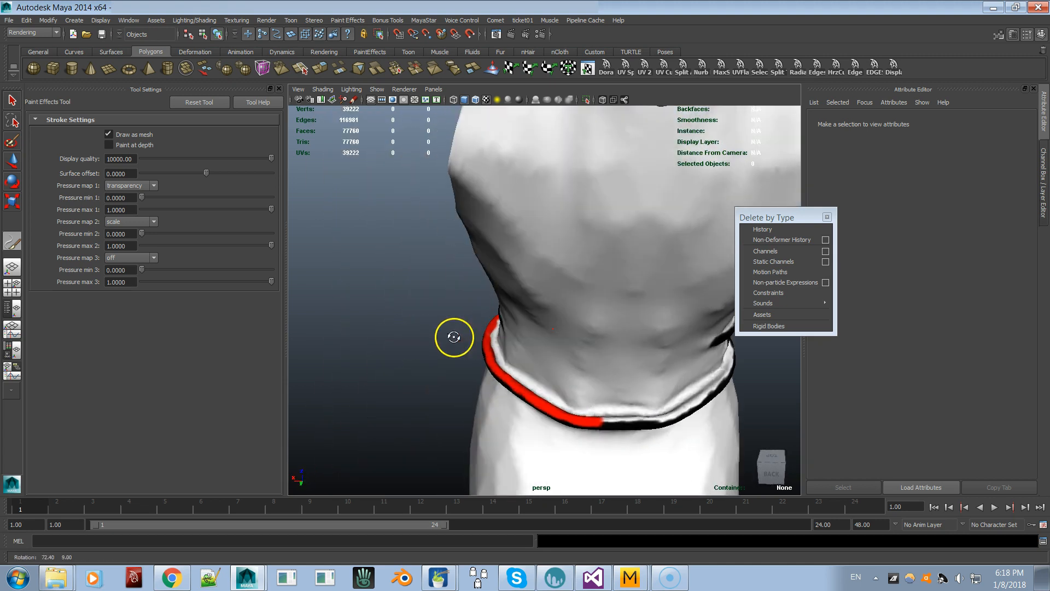
Reactivate the 3D Paint Tool and extend the red stroke along the rest of the back waist fold.
left_click(236, 20)
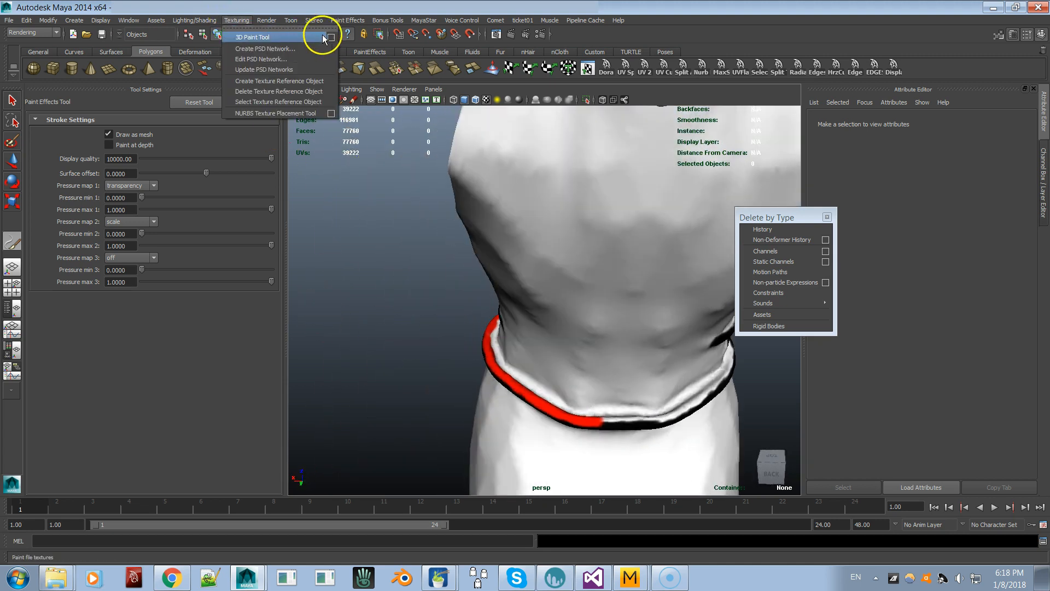
left_click(317, 35)
left_click(132, 123)
left_click(84, 92)
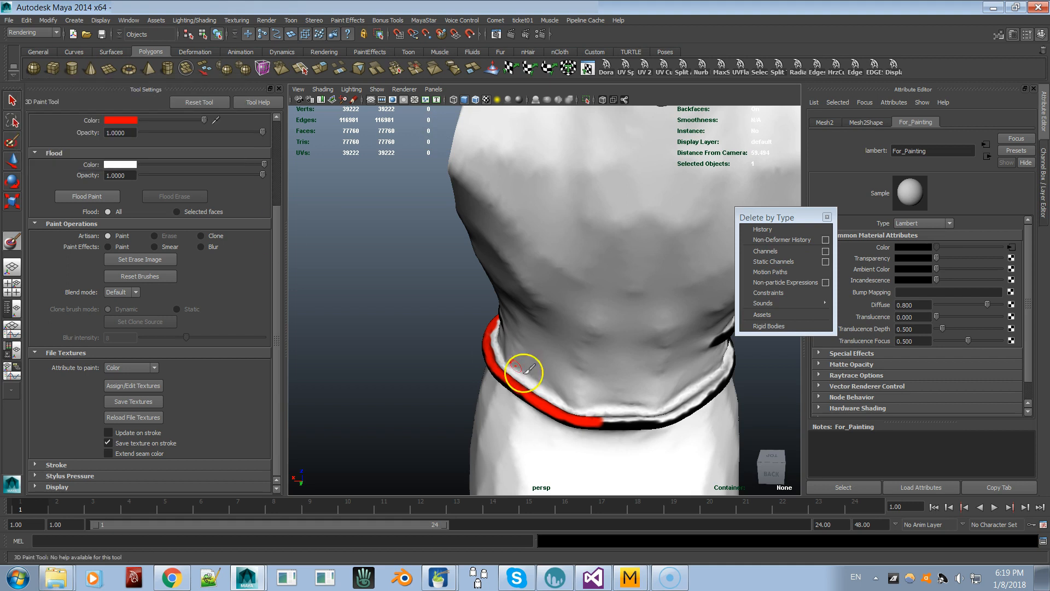
mouse_move(637, 421)
left_mouse_down("alt")
mouse_move(588, 440)
mouse_move(580, 460)
mouse_move(554, 459)
mouse_move(566, 403)
left_mouse_up("alt")
Set the brush color to cyan and mark the side seam between the waist folds.
left_click(133, 121)
left_click(127, 94)
left_click_drag(556, 353, 475, 359, "alt")
Set the brush color to magenta and paint a curved line beneath the bust.
left_click(121, 120)
left_click(148, 90)
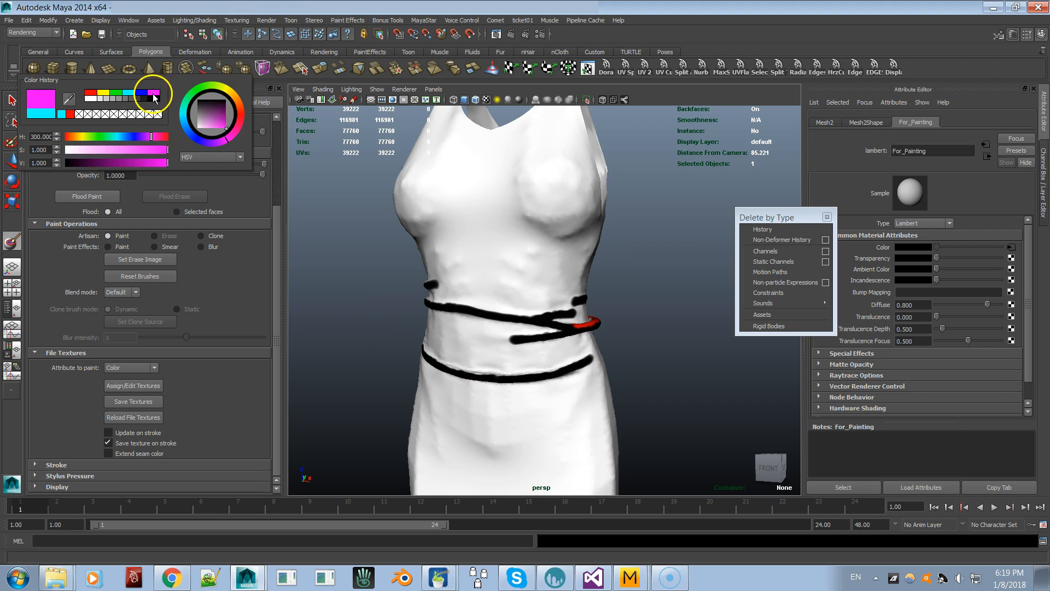
left_click_drag(531, 261, 573, 235, "alt")
mouse_move(481, 220)
left_mouse_down("alt")
mouse_move(441, 246)
mouse_move(470, 226)
left_mouse_up("alt")
mouse_move(591, 214)
left_mouse_down("alt")
mouse_move(522, 232)
mouse_move(541, 257)
left_mouse_up("alt")
Clean up the edges of the magenta underbust line with white paint.
left_click(121, 119)
left_click(93, 101)
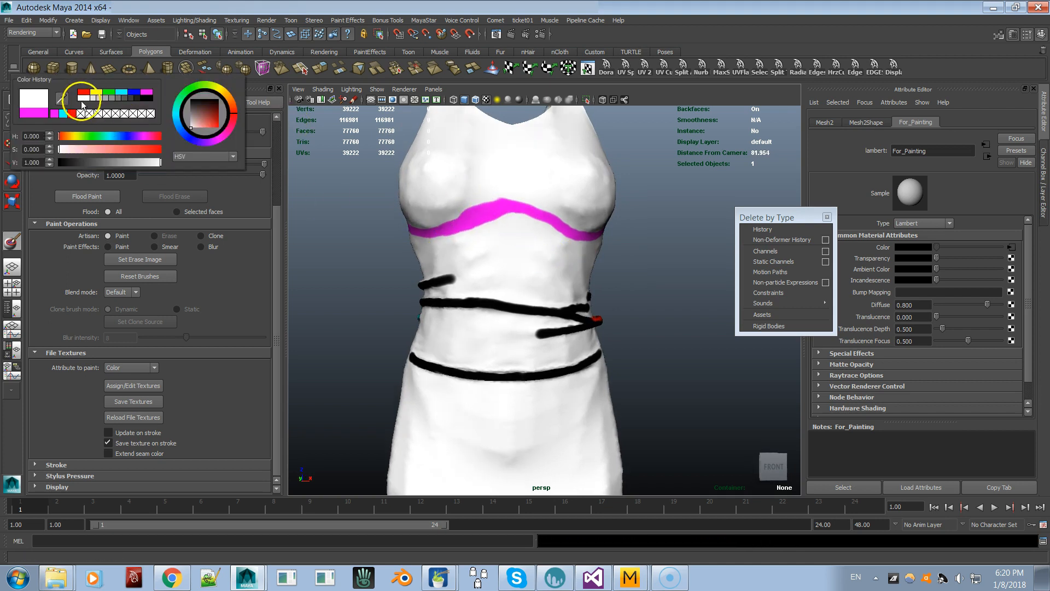
mouse_move(501, 220)
left_mouse_down()
mouse_move(475, 225)
mouse_move(460, 212)
mouse_move(434, 222)
left_mouse_up()
left_click_drag(504, 195, 479, 203)
scroll(509, 230, "down", 2)
left_click_drag(511, 258, 704, 329, "alt")
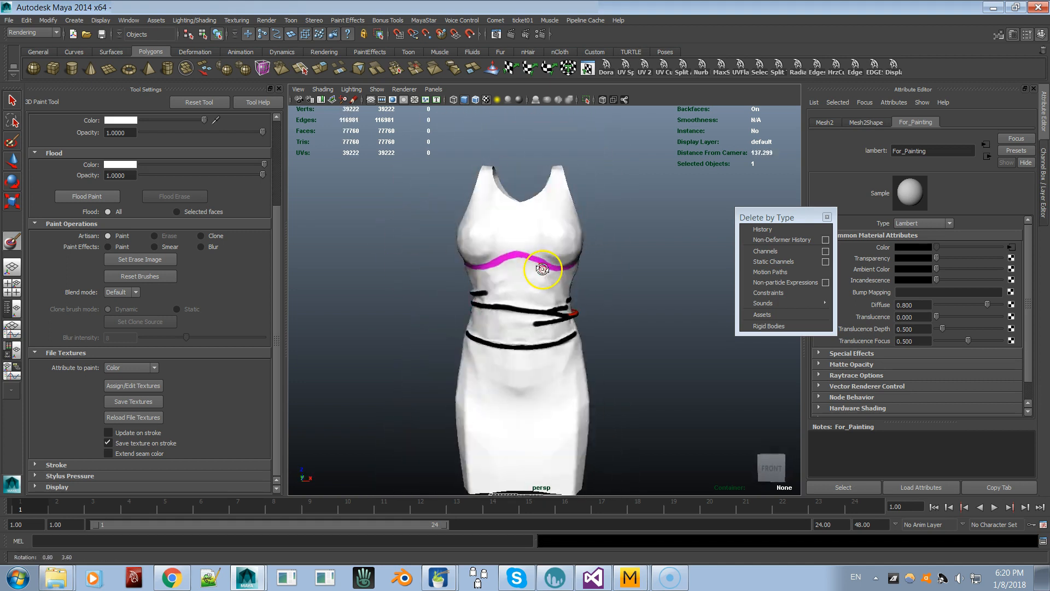
Create a display layer for the enlarged dress and name it Big_Model.
left_click(1044, 156)
left_click(1029, 390)
double_click(886, 403)
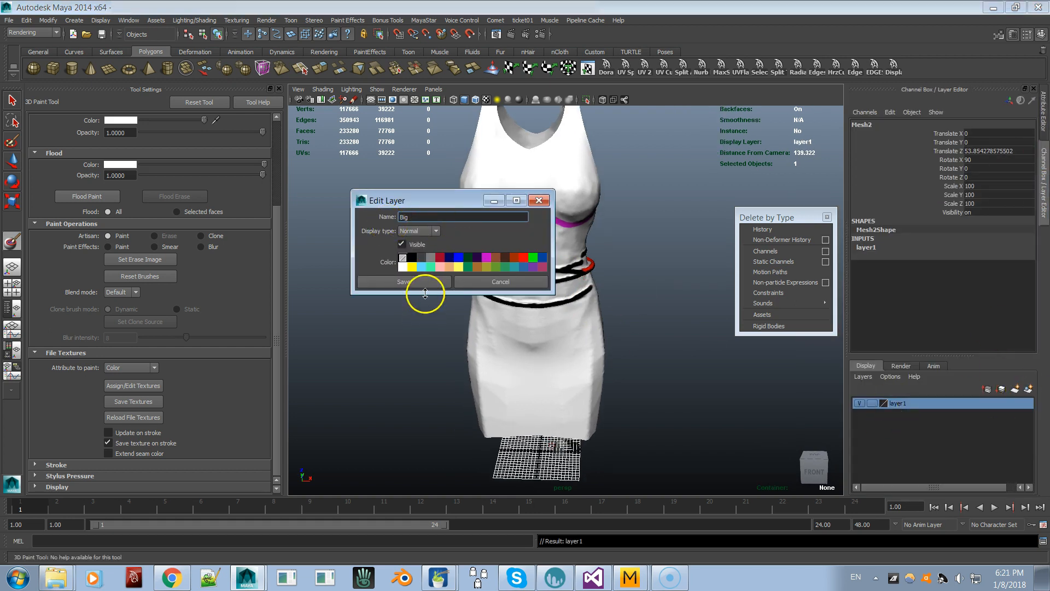
left_click(425, 281)
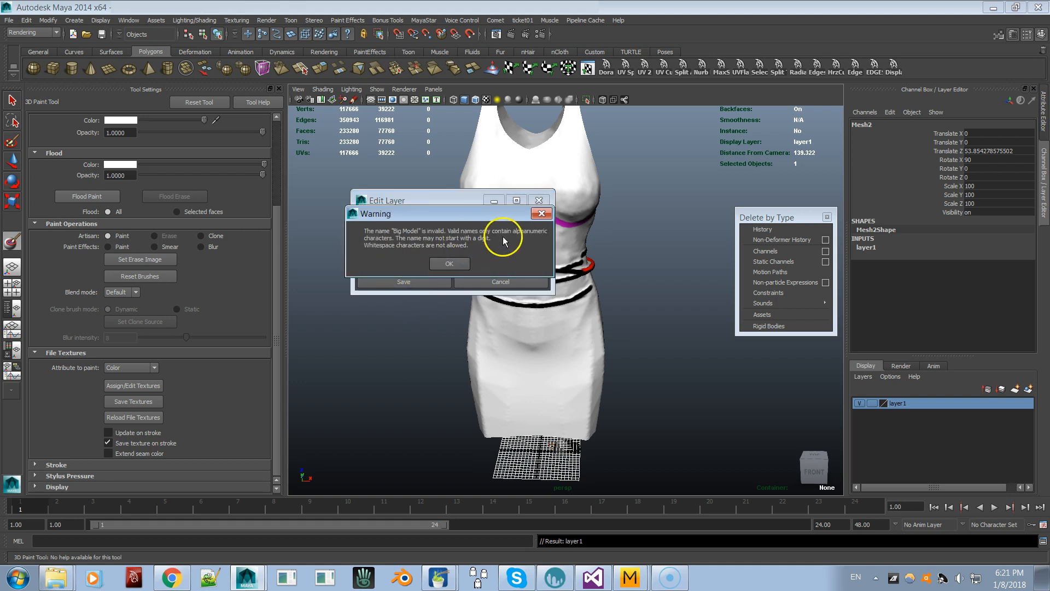
left_click(456, 263)
type("_Model")
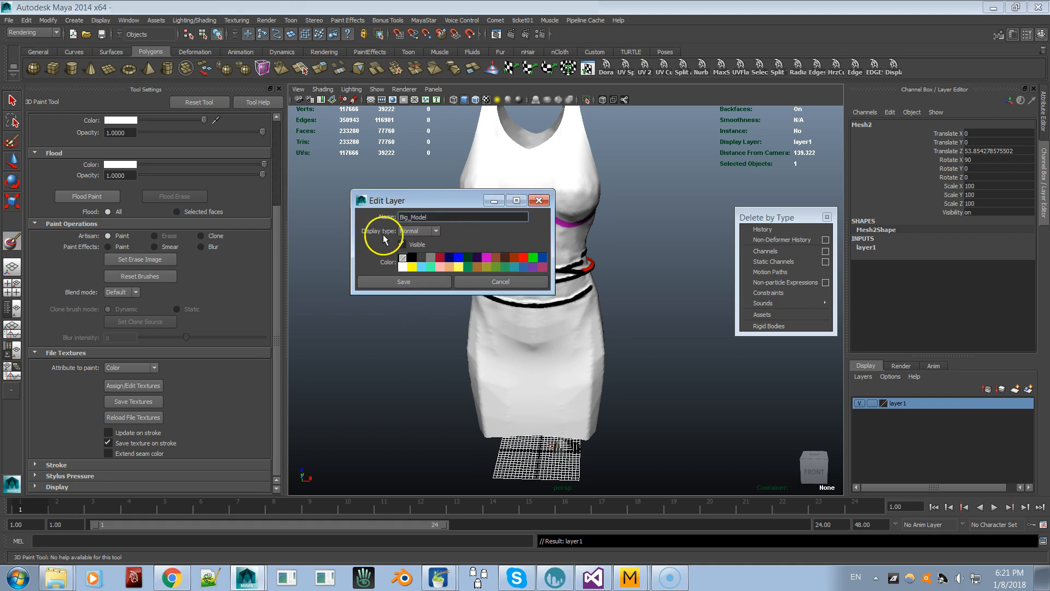
left_click(403, 281)
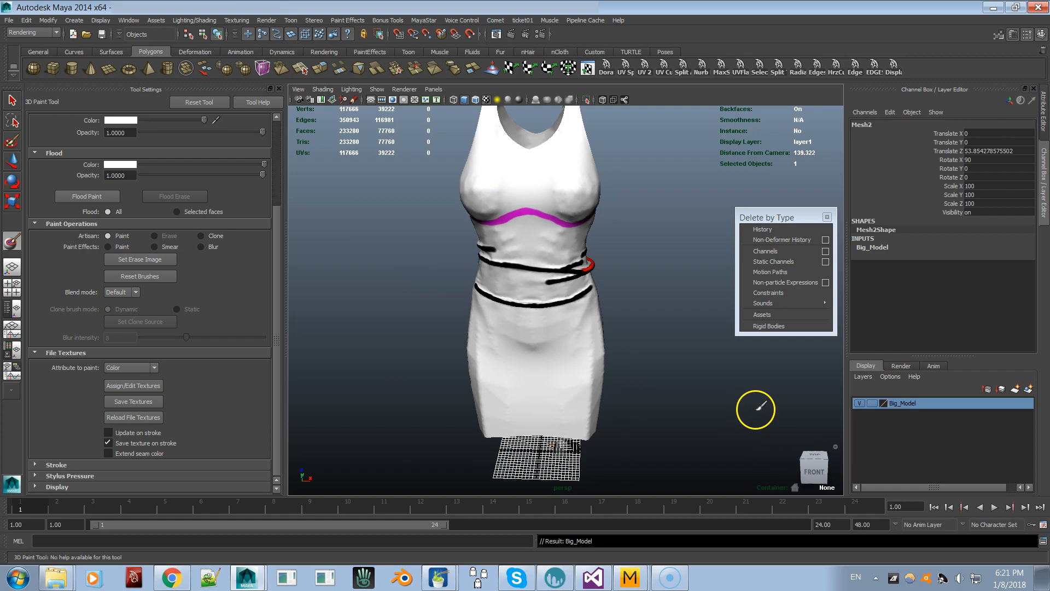
Hide the Big_Model layer and assign the For_Painting material to the flattened pattern.
left_click(859, 403)
right_click_drag(731, 437, 689, 350, "alt")
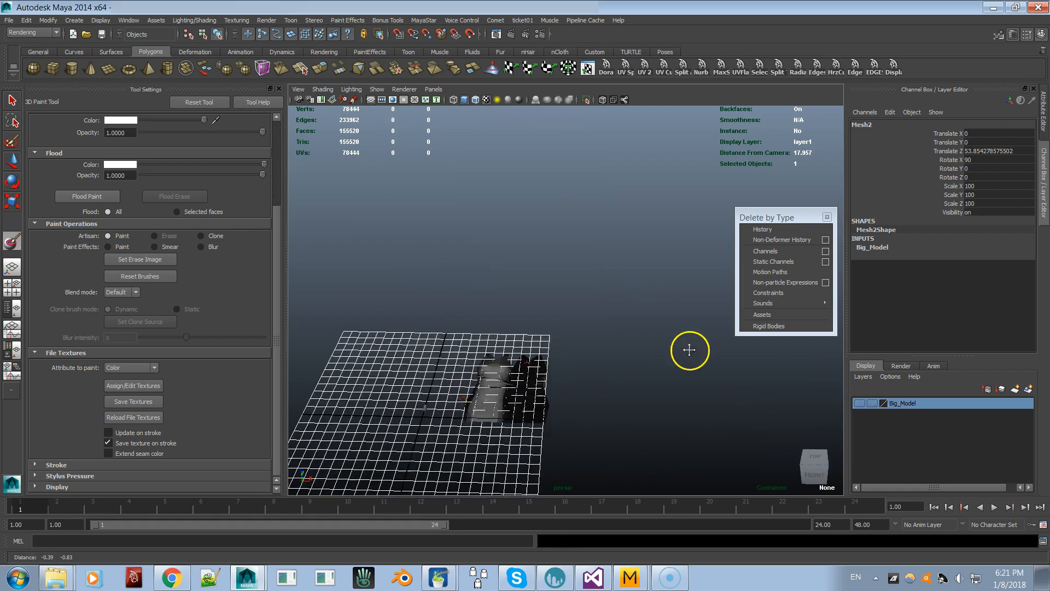
left_click(12, 100)
left_click(500, 399)
key("f")
right_click(547, 329)
right_click_drag(546, 338, 617, 565)
left_click_drag(530, 293, 520, 280, "alt")
left_click(434, 279)
left_click_drag(433, 279, 516, 344, "alt")
right_click_drag(515, 329, 629, 557)
Raise the For_Painting material's Incandescence to maximum and return the pattern to object selection.
left_click(892, 123)
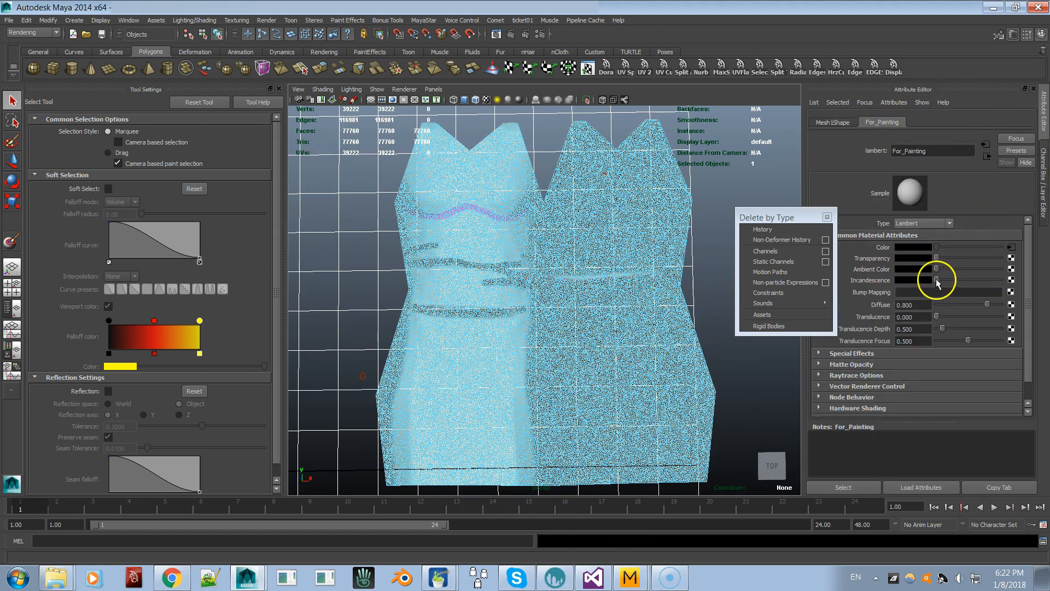
left_click_drag(937, 281, 1001, 278)
right_click_drag(415, 220, 465, 208)
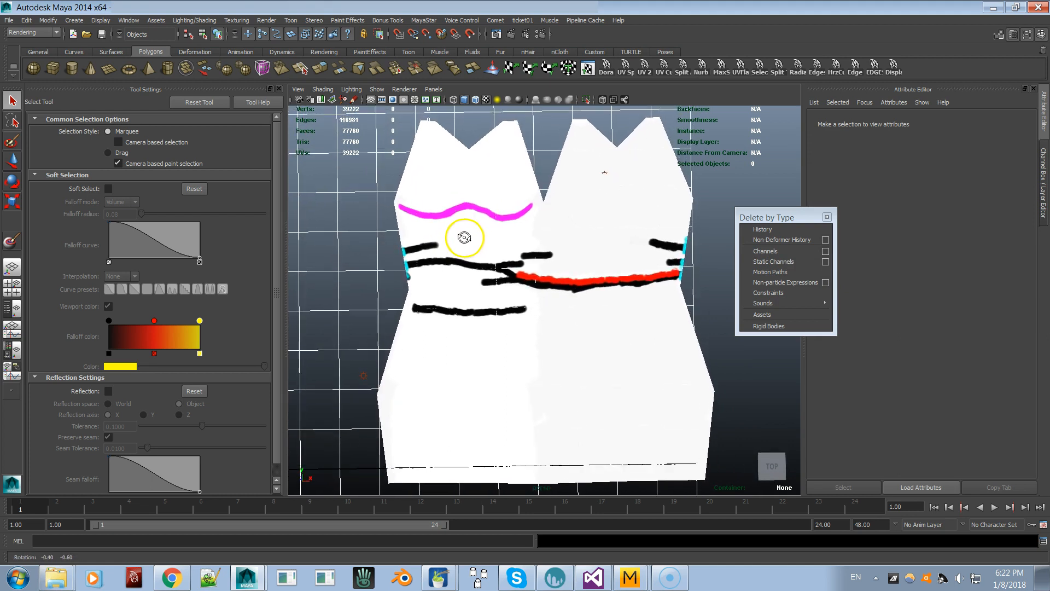
Delete the small stray items lying over and beside the flattened pattern.
left_click(605, 171)
left_click(364, 375)
key("Delete")
Examine the painted fold and underbust lines on the flattened pattern.
left_click_drag(453, 378, 465, 382, "alt")
key("f")
left_click(568, 287)
key("f")
scroll(496, 345, "up", 3)
left_click(362, 303)
scroll(362, 302, "up", 1)
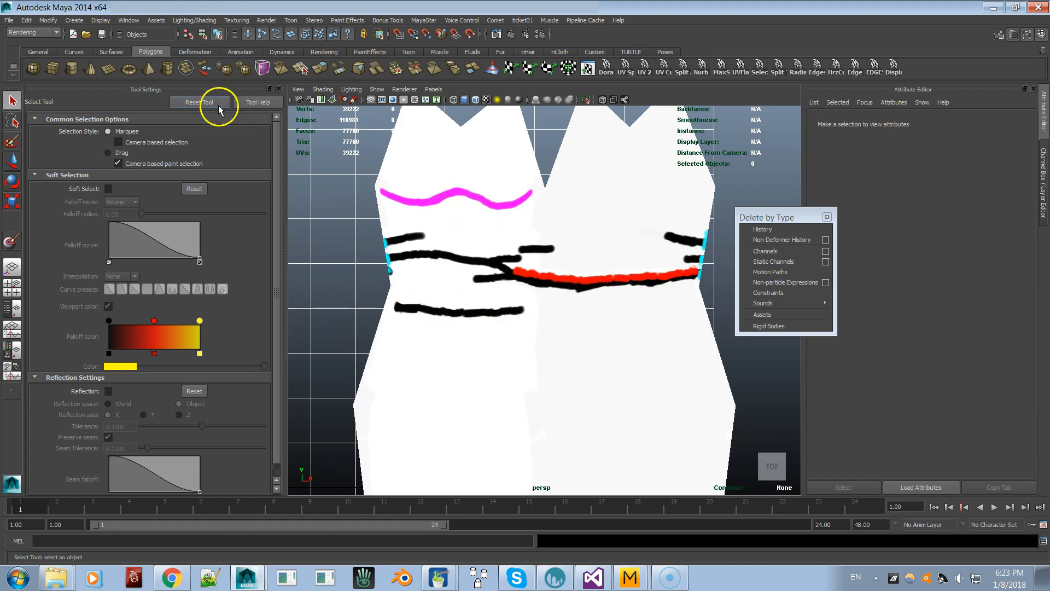
scroll(434, 222, "up", 1)
Switch to Instant Meshes to look at its model, and return to Maya.
mouse_move(439, 575)
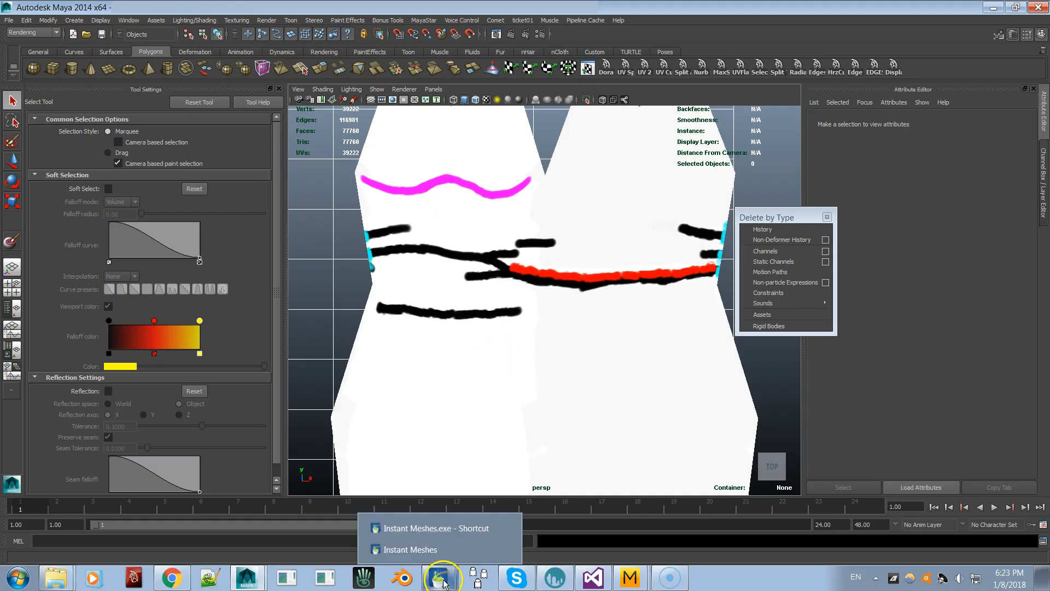
left_click(421, 550)
left_click_drag(490, 470, 466, 266)
key("alt+Tab")
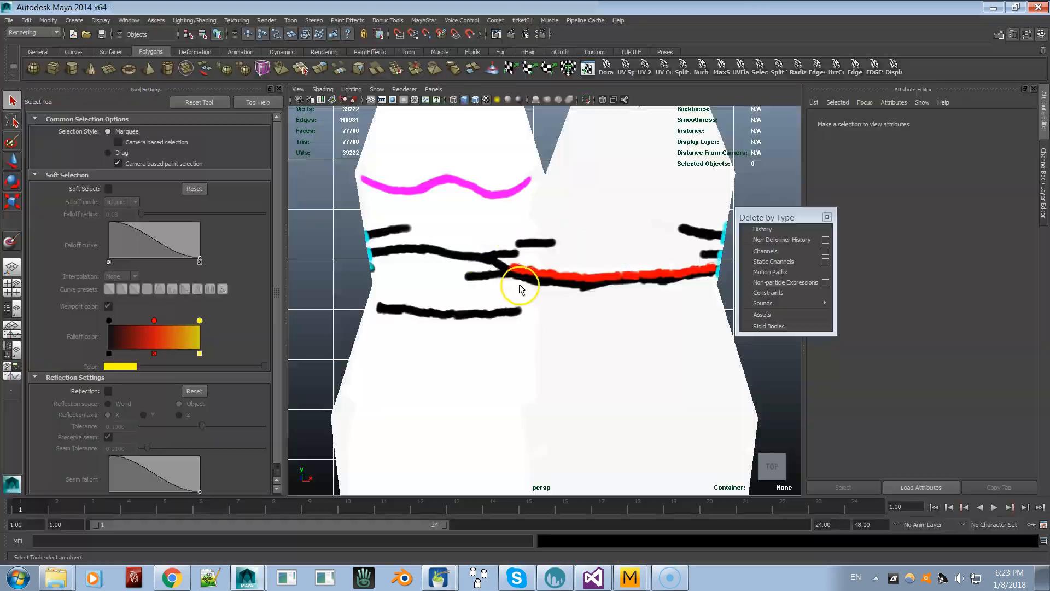
Trace the lowest black painted line on the pattern with a degree-2 CV curve.
left_click(74, 20)
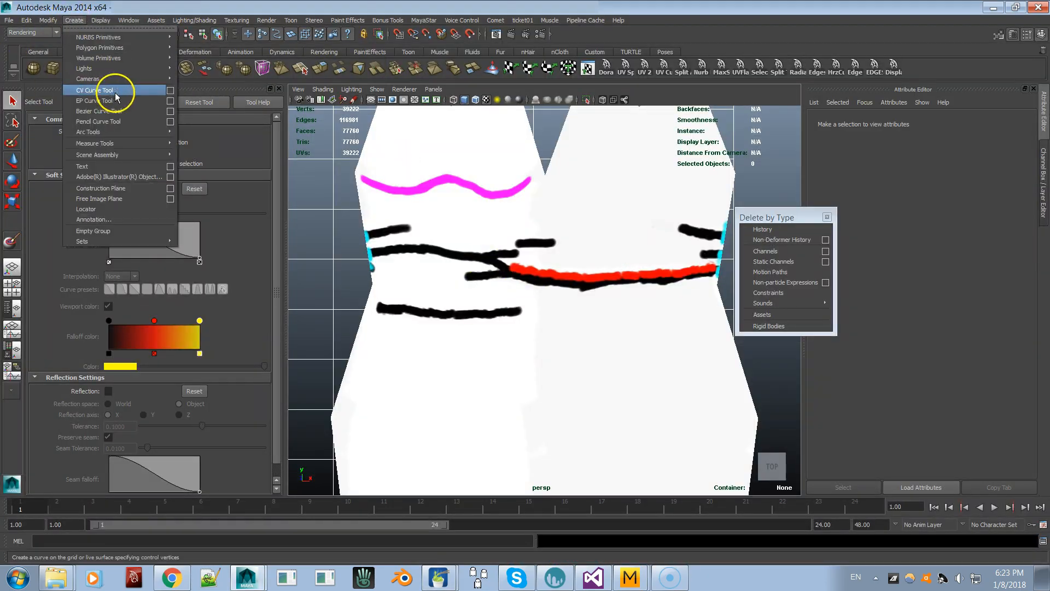
left_click(113, 95)
scroll(394, 257, "up", 5)
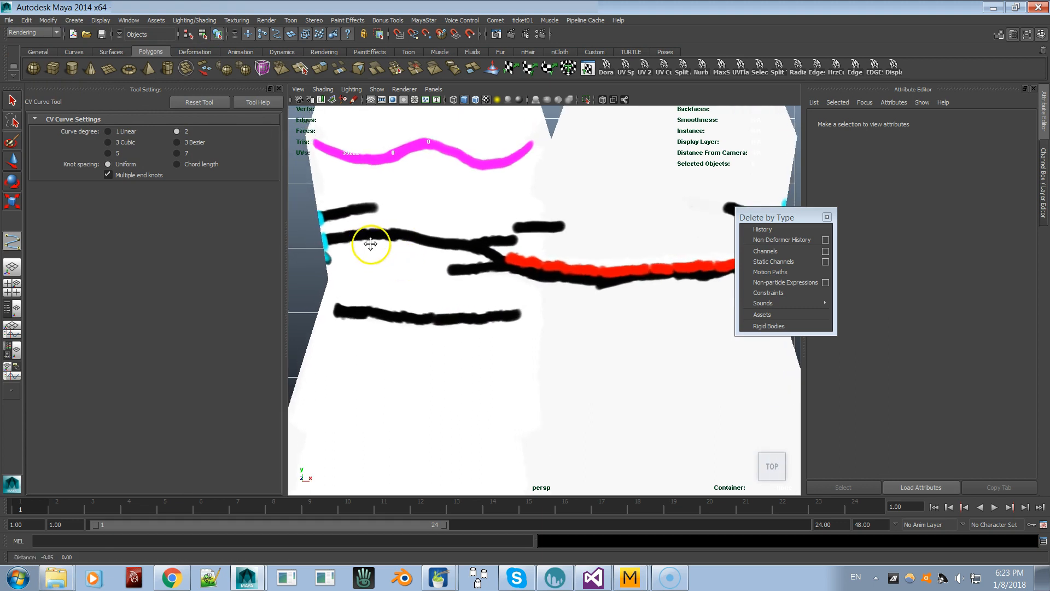
scroll(449, 306, "up", 2)
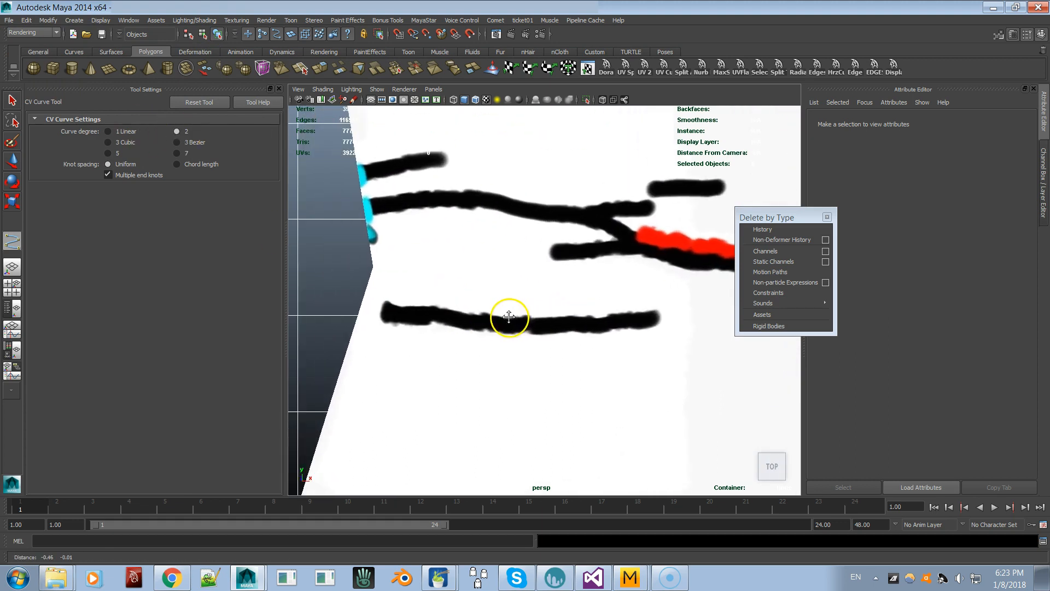
left_click(377, 307)
left_click(437, 319)
left_click(522, 327)
left_click(667, 316)
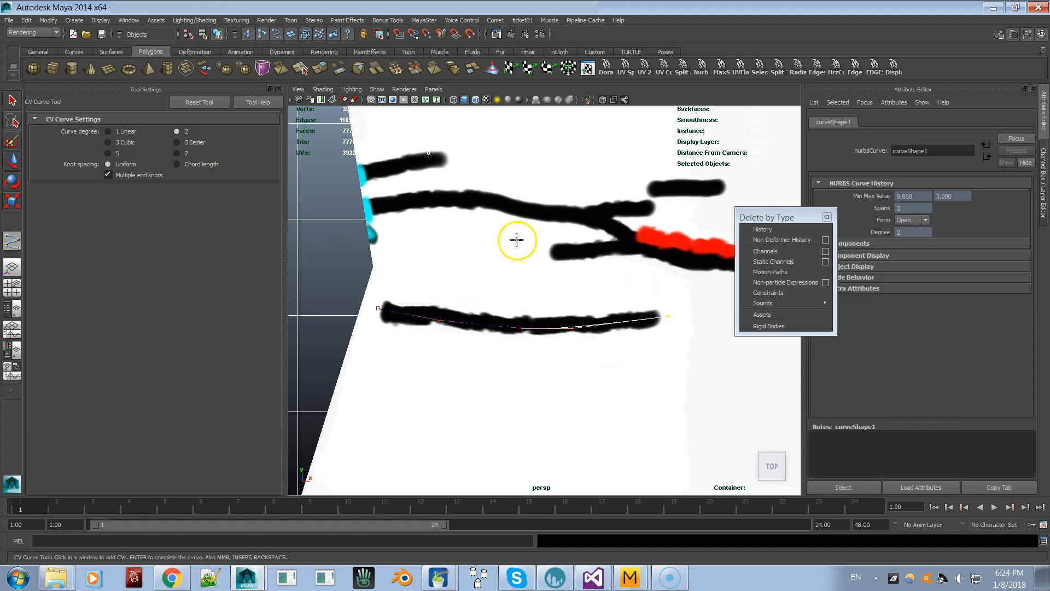
Clear the floating delete list and tool settings off the pattern, and finish and deselect the curve.
middle_click_drag(519, 275, 394, 272, "alt")
scroll(394, 272, "down", 2)
left_click_drag(751, 215, 1, 322)
left_click(279, 88)
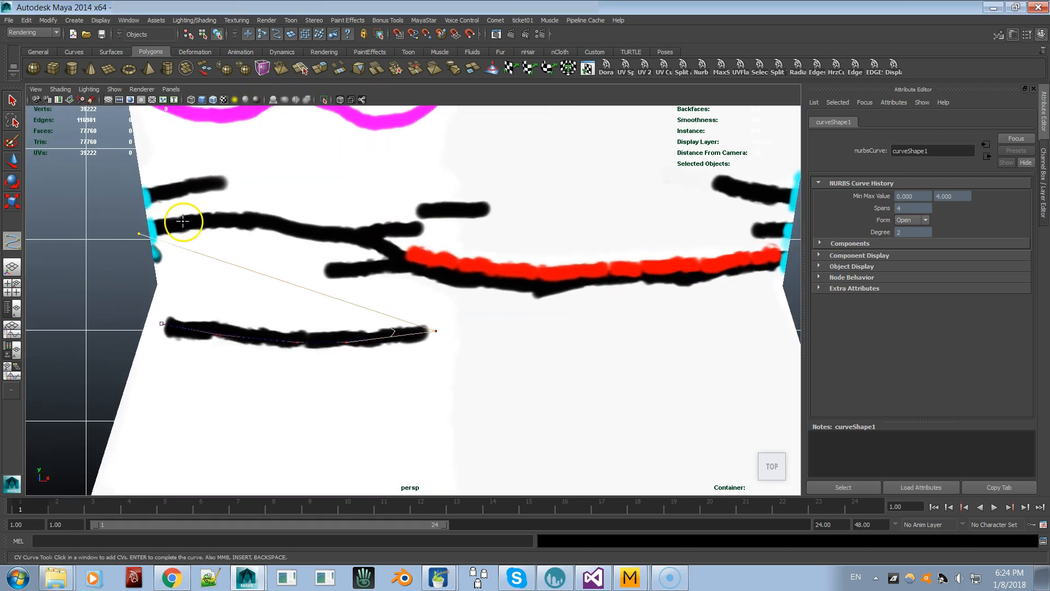
key("q")
left_click(136, 229)
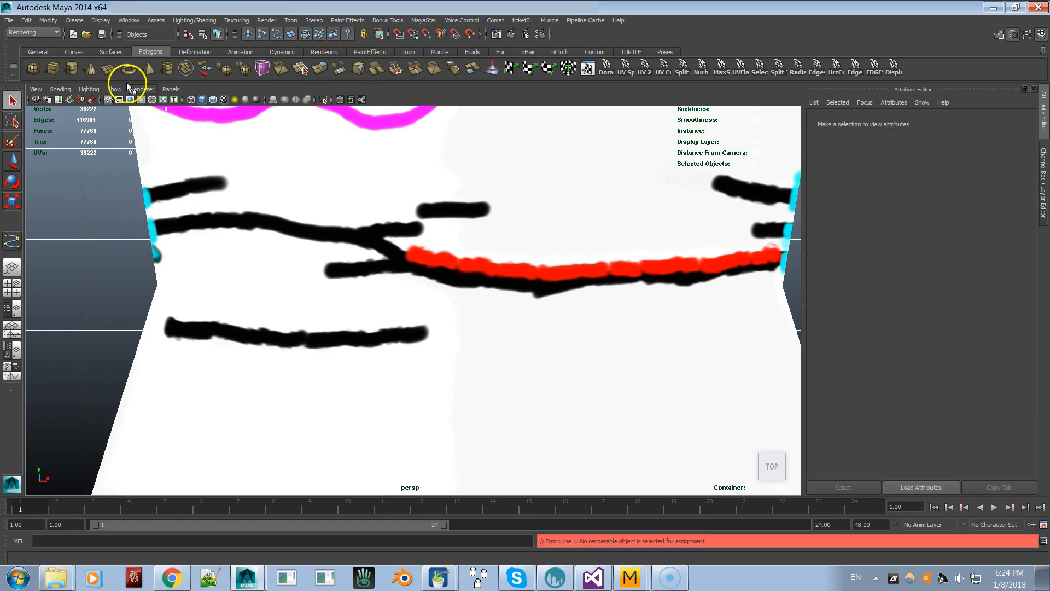
Trace the long painted line with a CV curve, from the left pattern edge along the black and red strokes to the right edge.
left_click(69, 25)
left_click(167, 89)
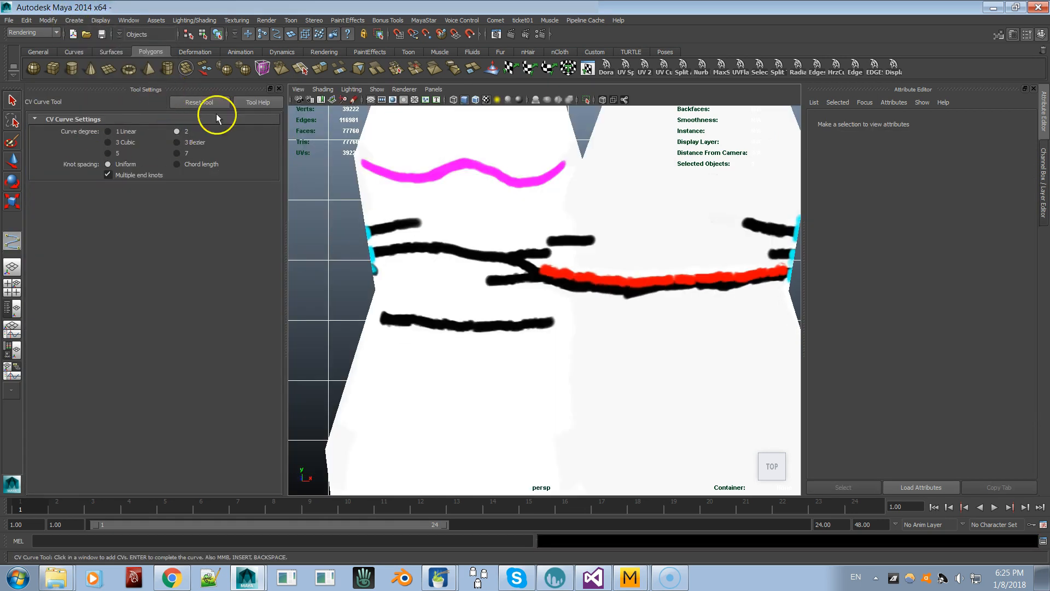
left_click(277, 89)
left_click(133, 236)
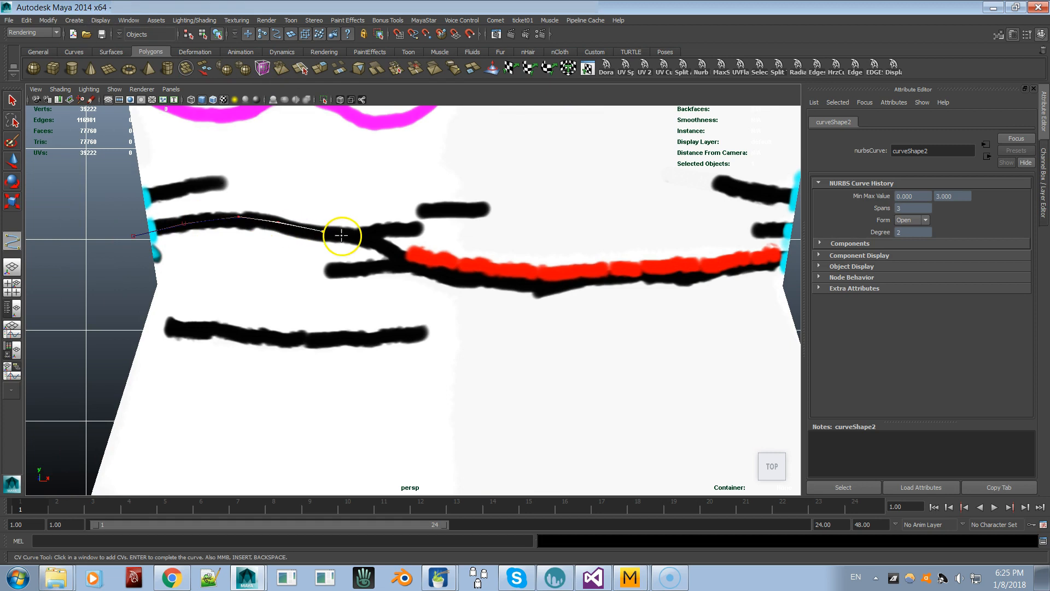
middle_click_drag(423, 265, 408, 282, "alt")
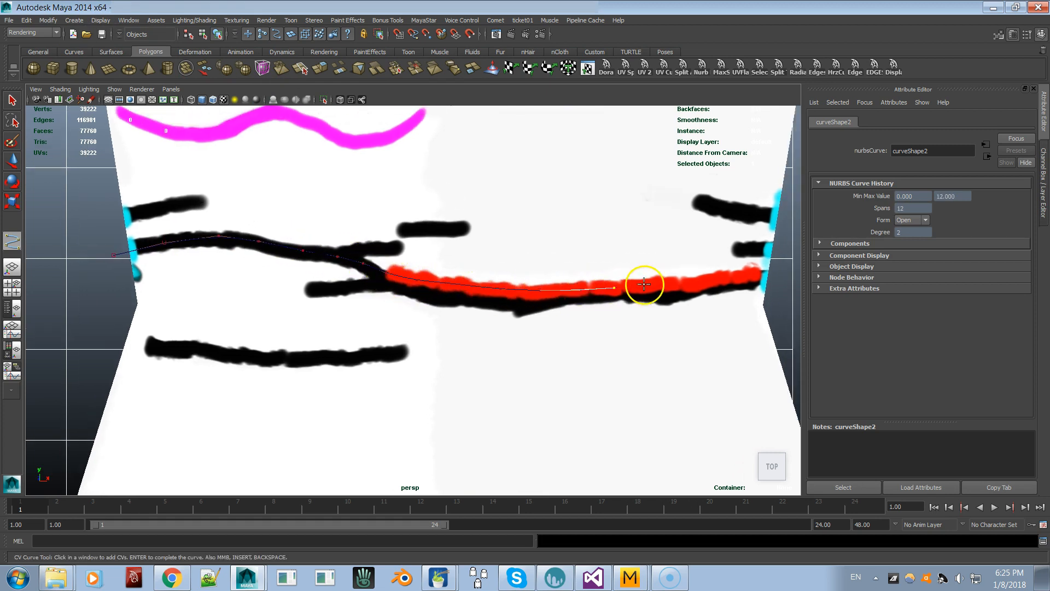
left_click(783, 269)
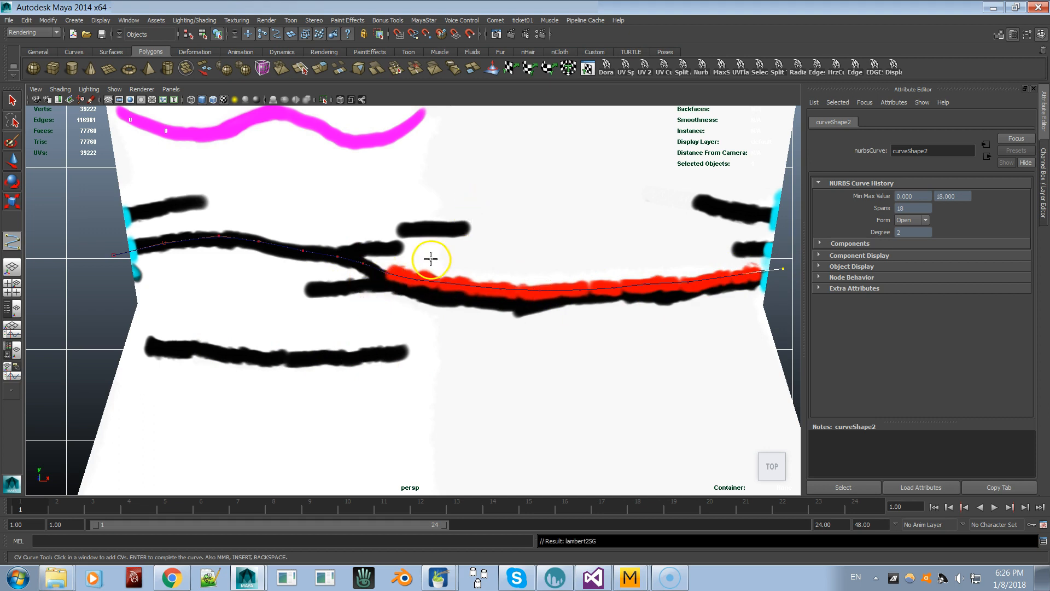
key("q")
Detach the Create commands as a floating list over the viewport.
left_click(78, 21)
left_click(141, 28)
left_click_drag(122, 16, 84, 157)
middle_click_drag(384, 242, 456, 238, "alt")
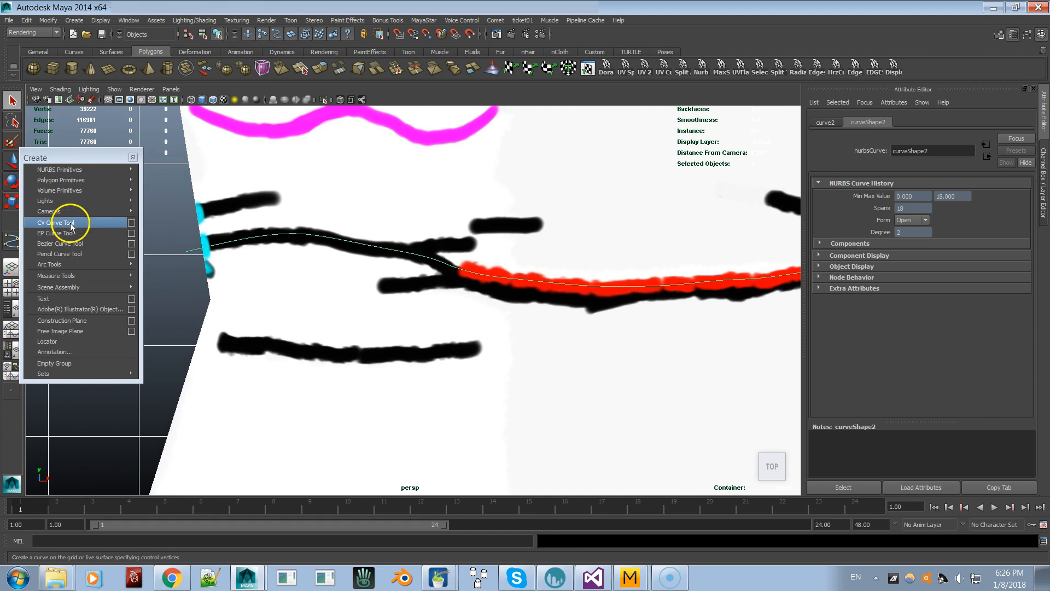
With the CV Curve tool active, turn on X-Ray shading and hide the grid so the traced curves show.
left_click(70, 225)
middle_click_drag(232, 220, 236, 240, "alt")
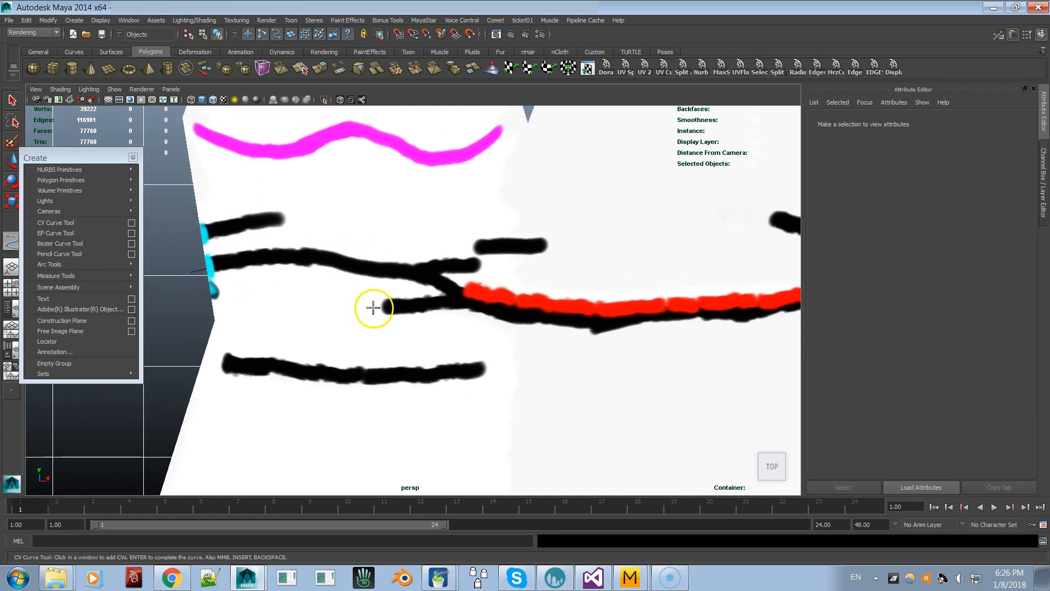
left_click(61, 89)
left_click(66, 199)
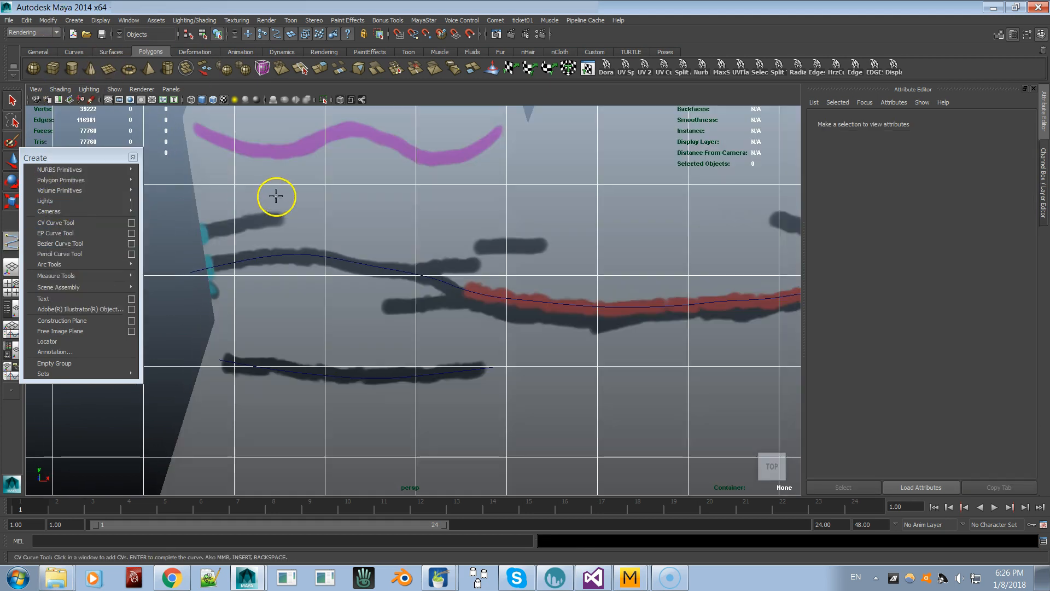
left_click(106, 21)
left_click(111, 34)
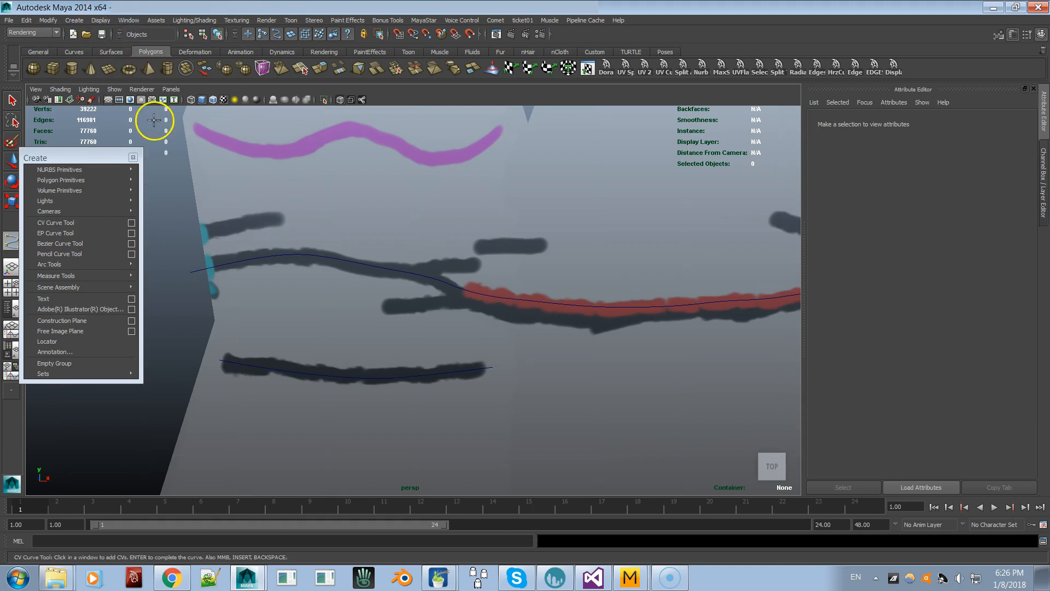
Trace the lower and upper short black branches at the fork with separate CV curves.
left_click(376, 307)
left_click(407, 306)
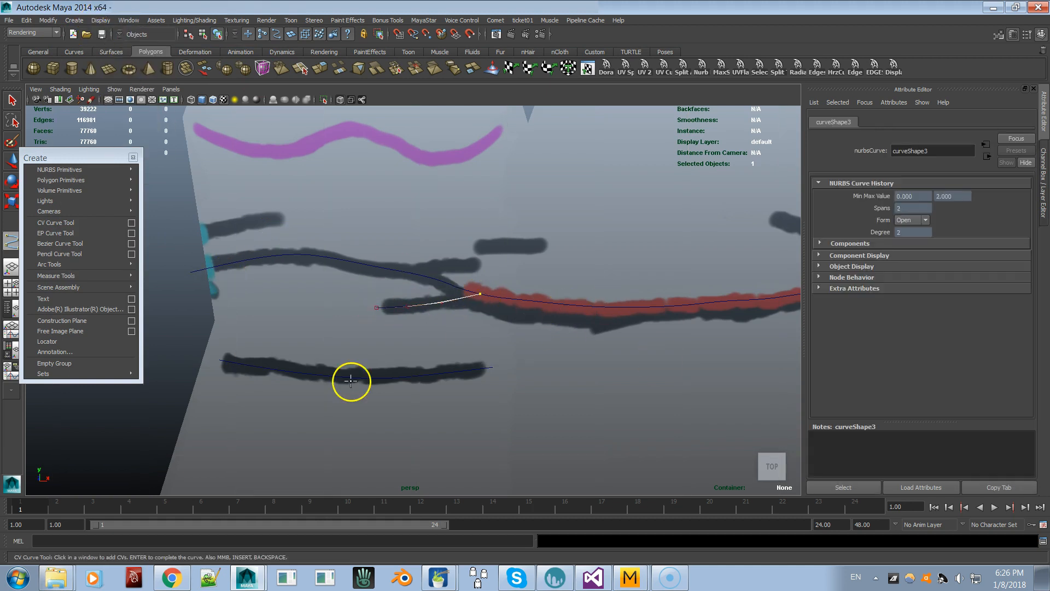
key("Return")
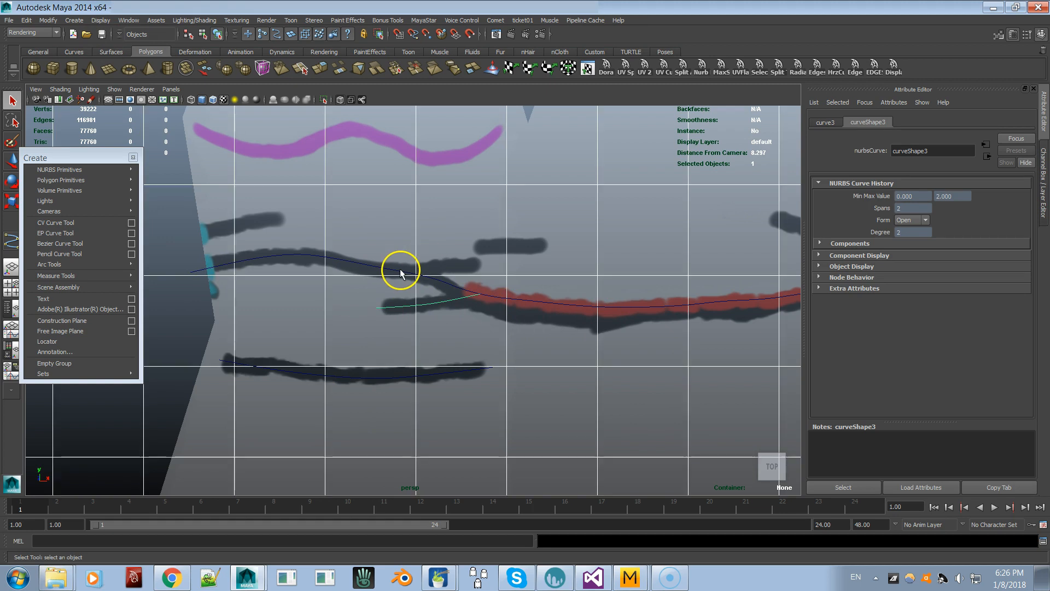
left_click(55, 223)
left_click(409, 272)
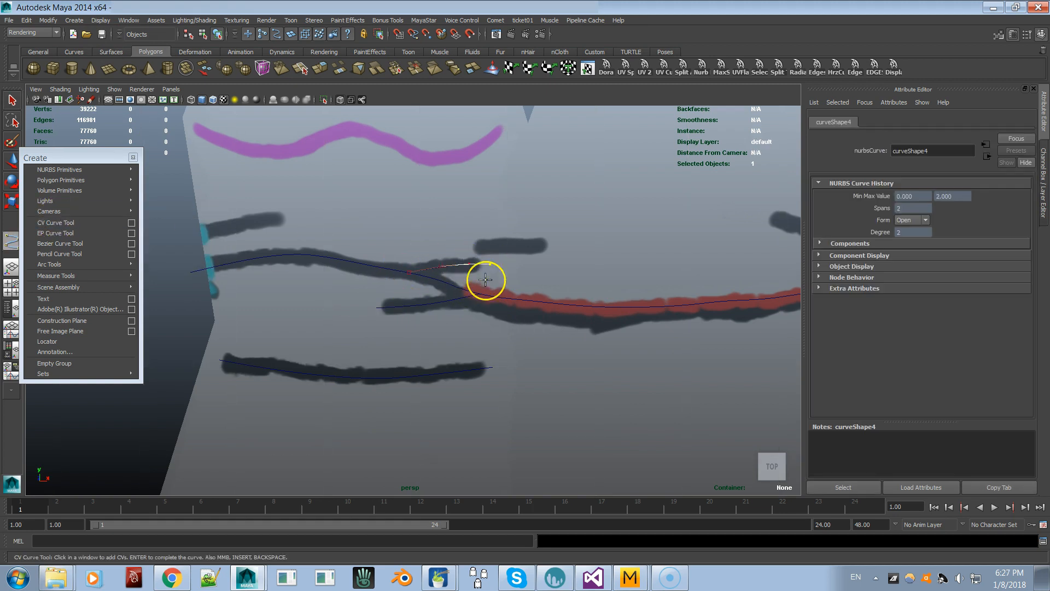
left_click(489, 264)
Trace the short detached line above the fork and the short upper line at the left pattern edge with CV curves.
left_click(468, 247)
left_click(509, 246)
left_click(552, 246)
key("g")
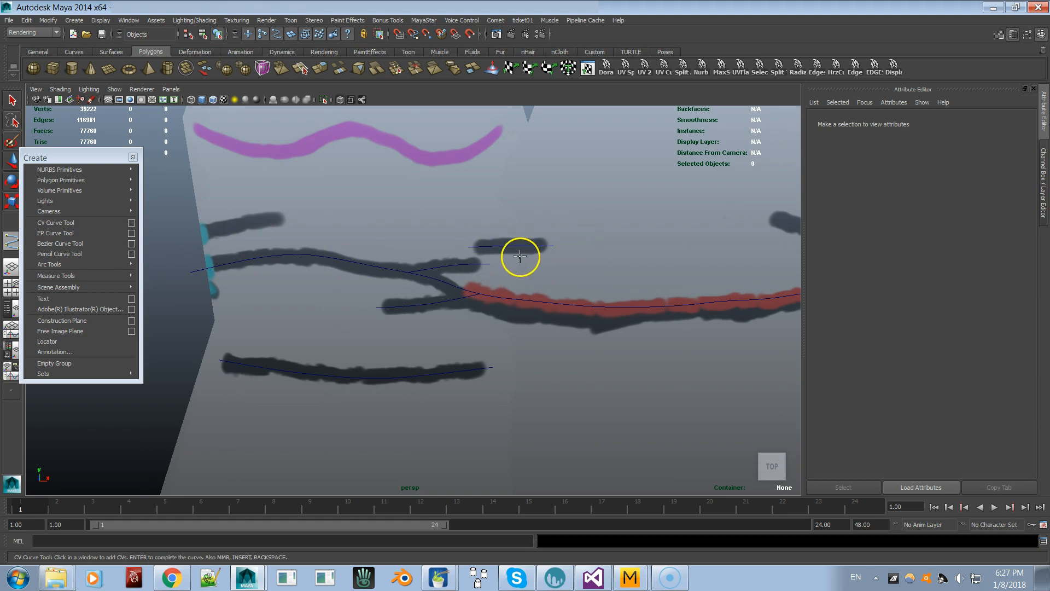
left_click(192, 235)
left_click(254, 219)
left_click(298, 217)
key("g")
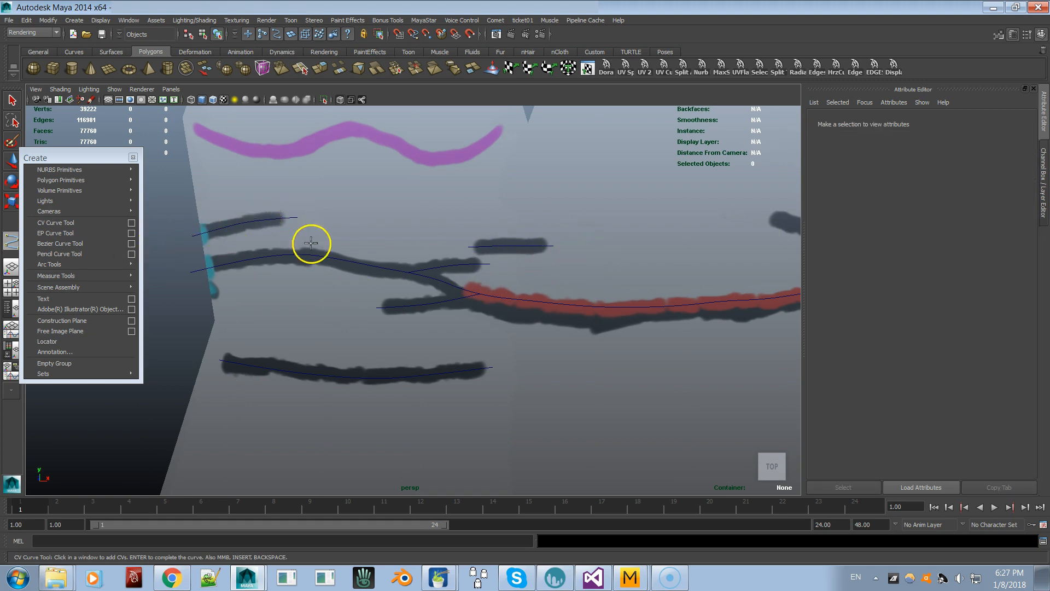
Trace the two short black lines at the right pattern edge with separate CV curves.
right_click_drag(331, 252, 259, 247, "alt")
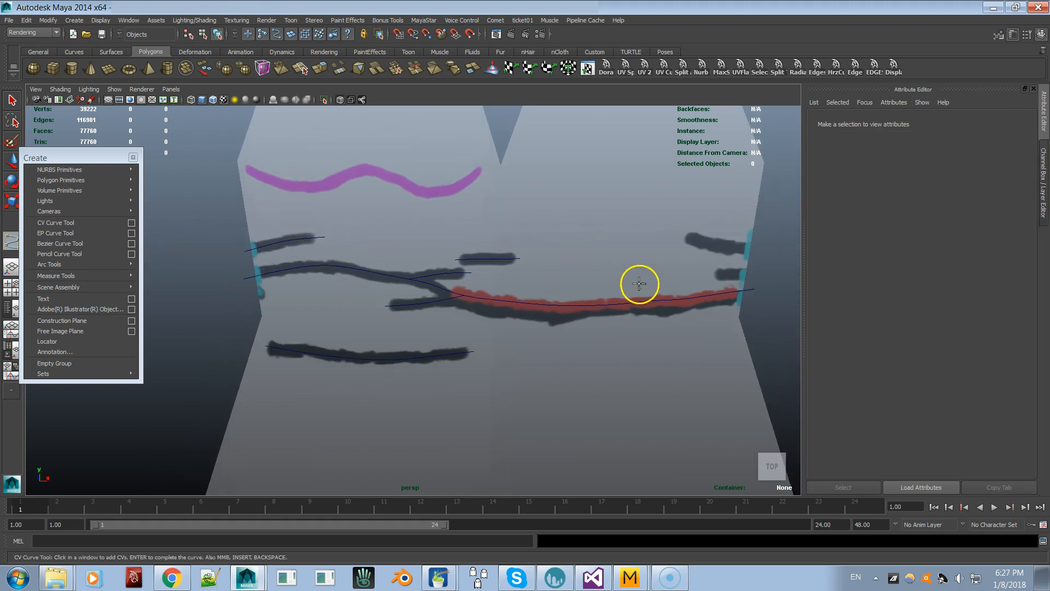
left_click(755, 273)
left_click(738, 275)
key("Return")
left_click(759, 251)
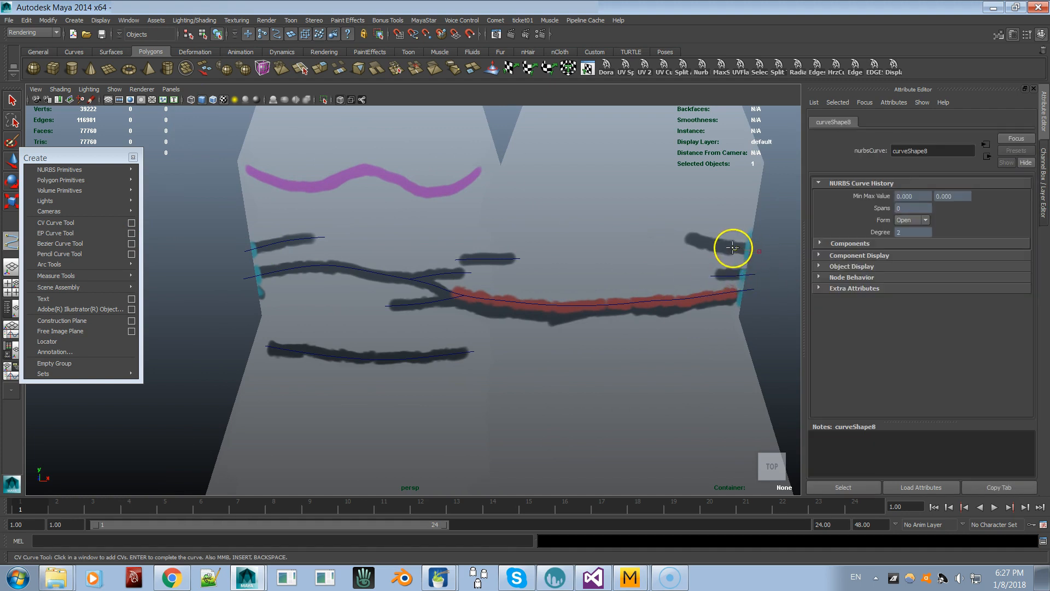
left_click(679, 232)
key("Return")
Trace the wavy magenta line with a CV curve and return to the Select tool.
left_click(242, 165)
left_click(266, 178)
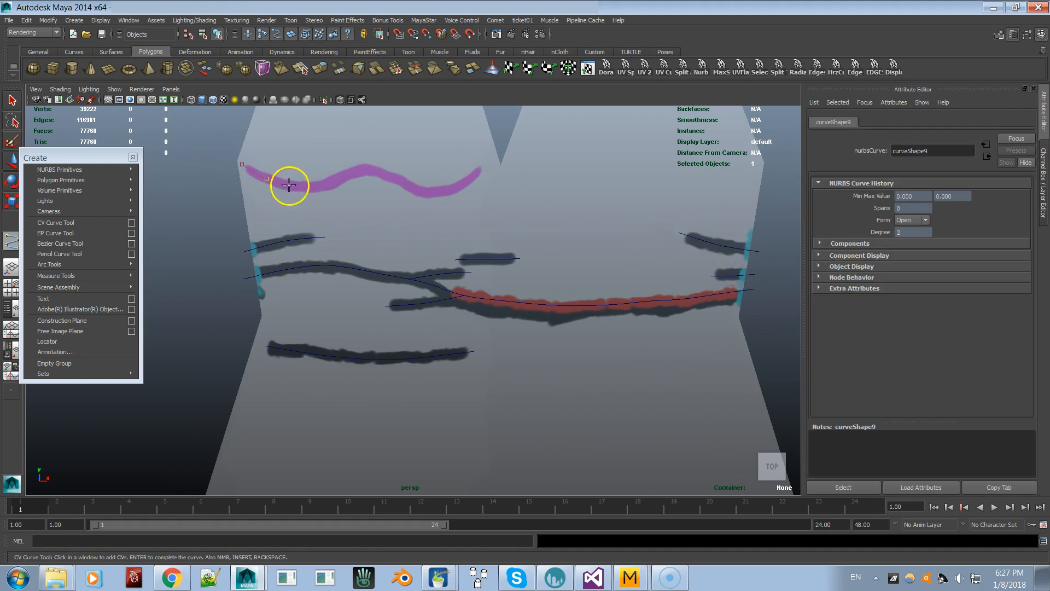
left_click(366, 171)
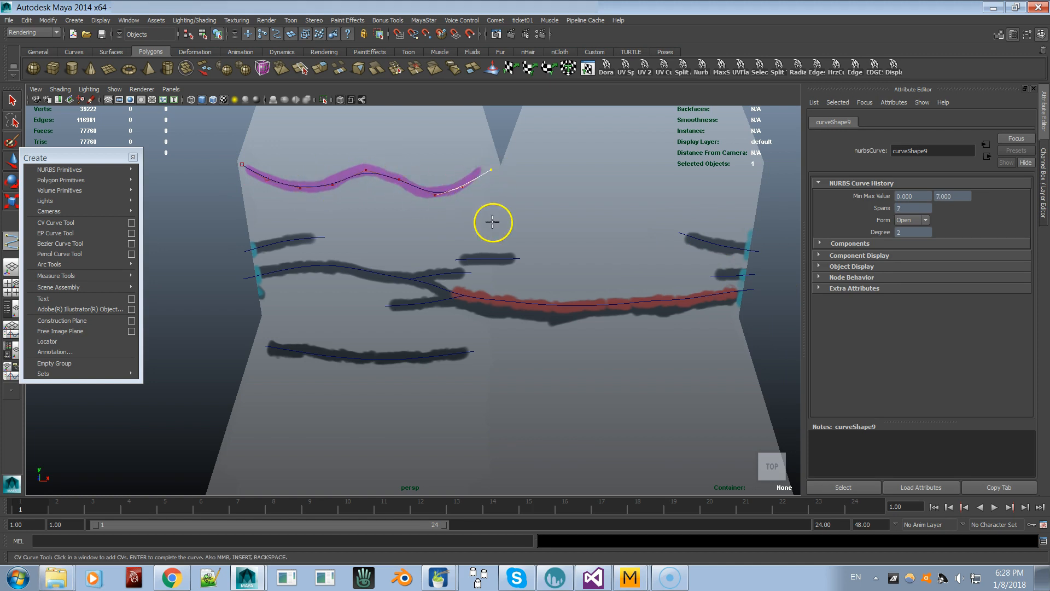
key("Return")
key("q")
Inspect the lowest traced curve and the long fold curve by selecting each in turn.
left_click(330, 382)
left_click(223, 368)
left_click(270, 362)
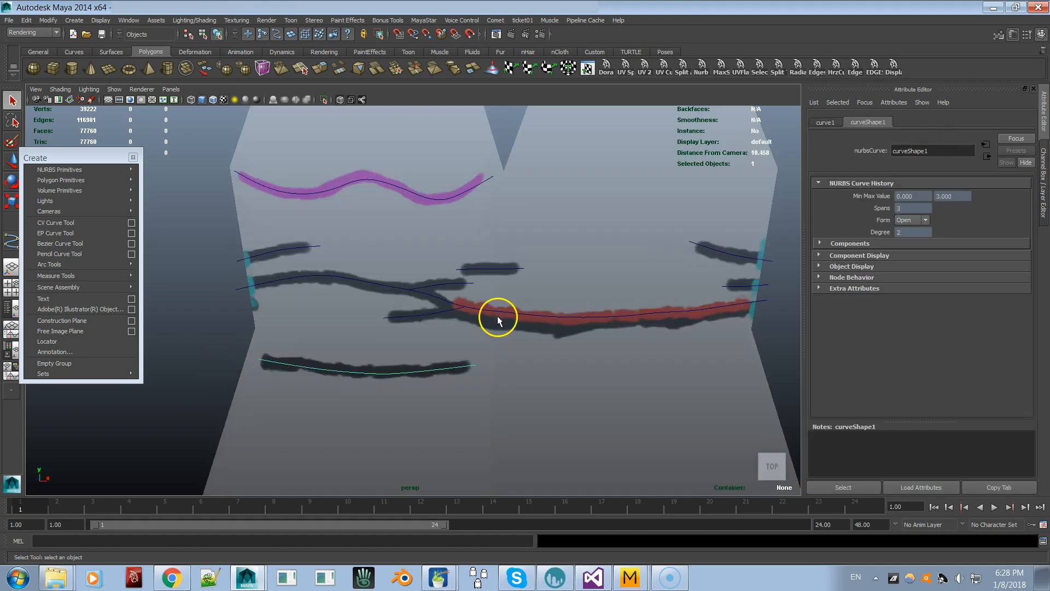
left_click(452, 324)
left_click(488, 306)
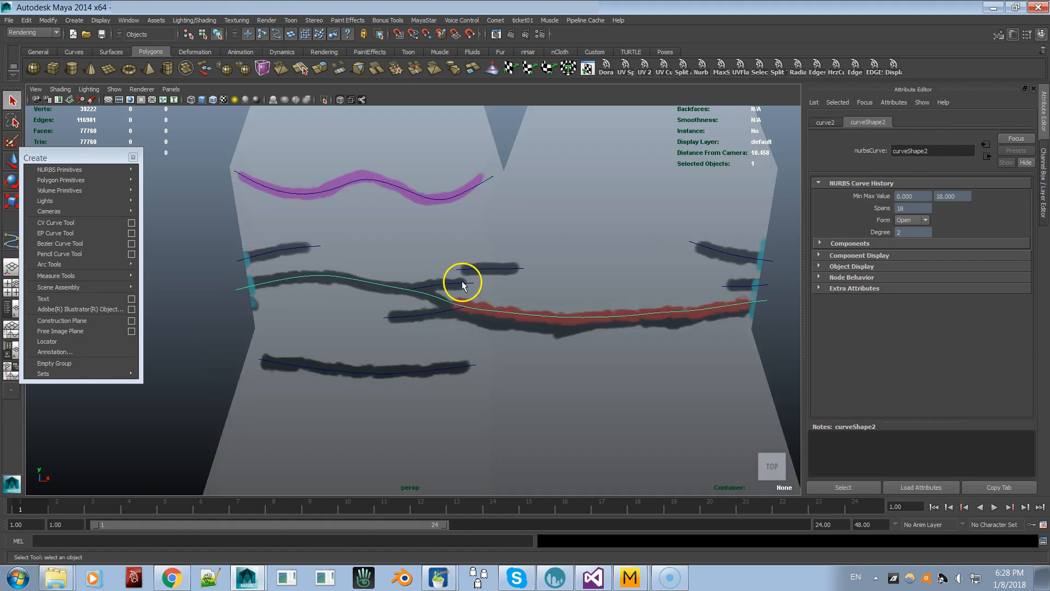
Switch to the Animation command set and float the Create Deformers list in place of the Create list.
left_click(55, 33)
left_click(45, 41)
left_click(278, 20)
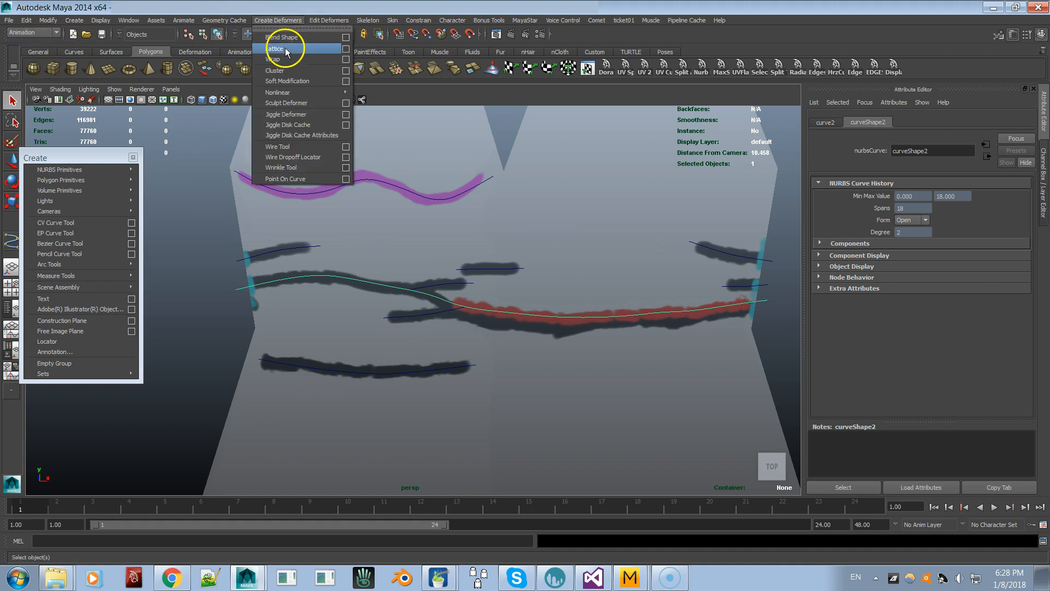
left_click(276, 28)
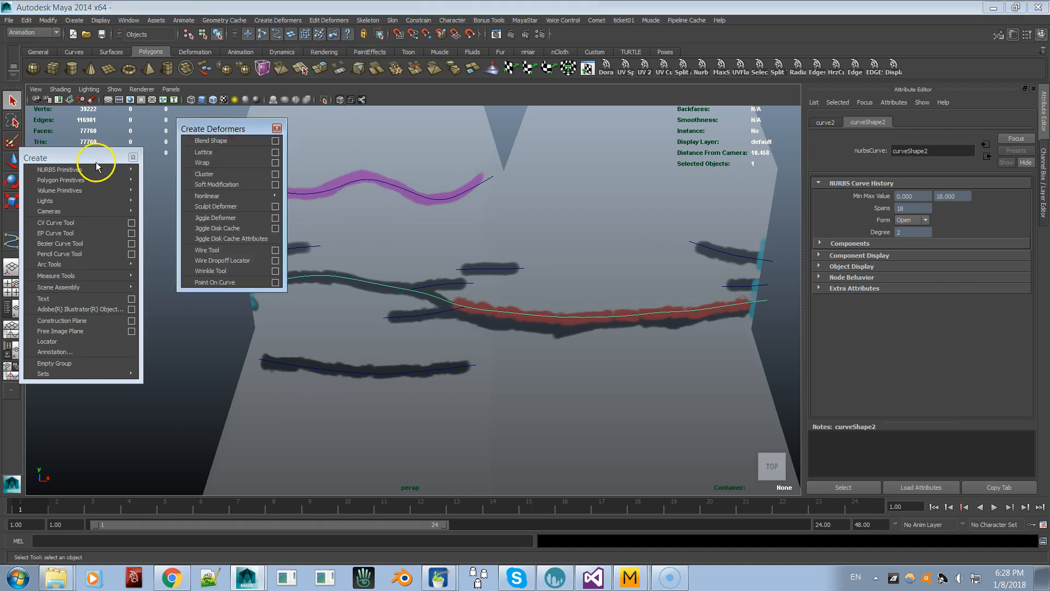
left_click(133, 157)
left_click_drag(230, 142, 380, 284)
Review the Wire Tool's dropoff distance setting, close the settings, and move the deformer list off the pattern.
left_click(164, 275)
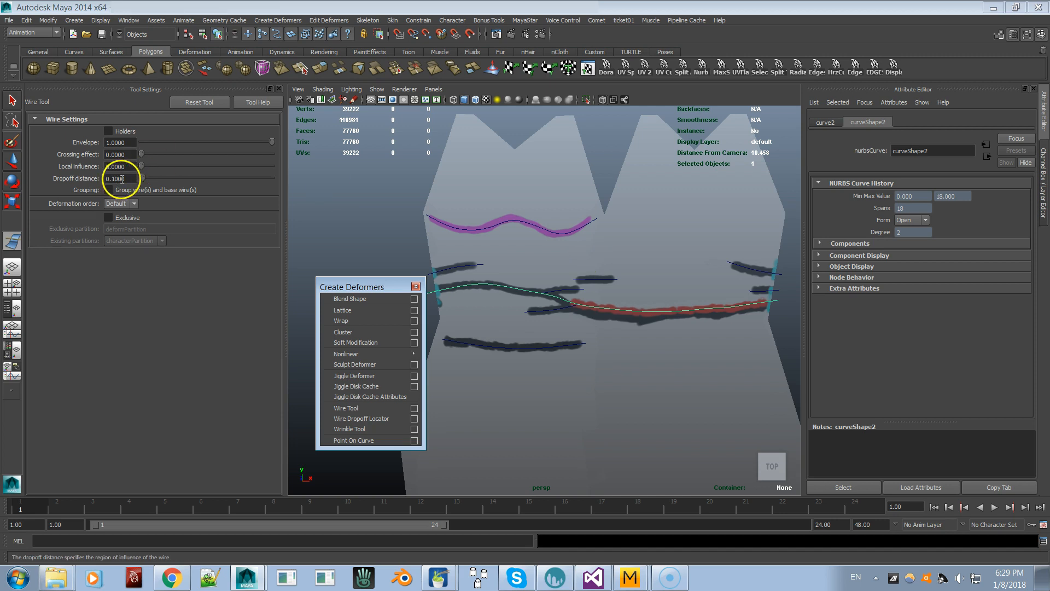
left_click(279, 89)
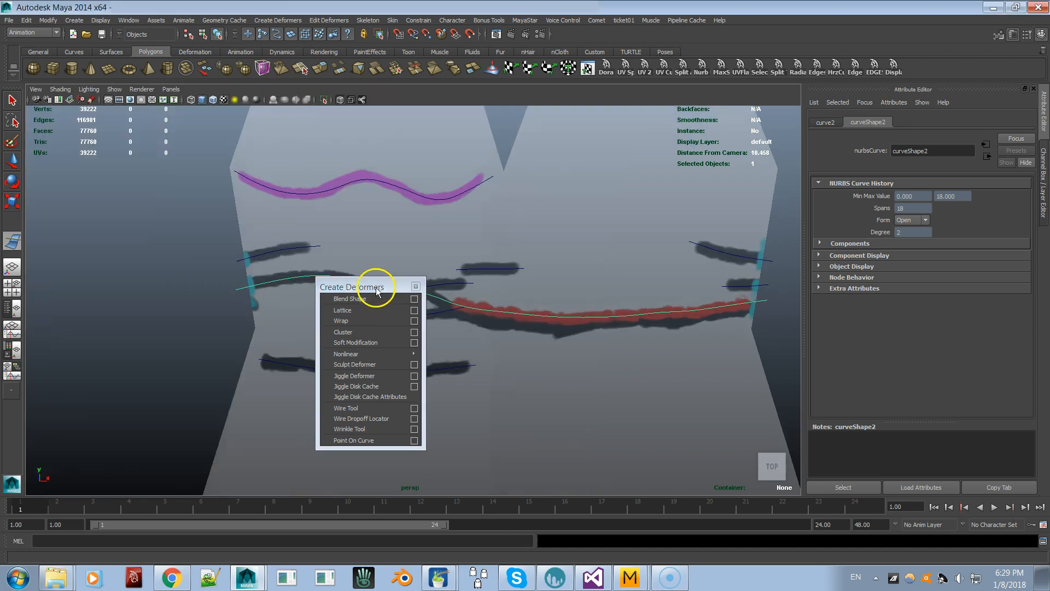
left_click_drag(376, 286, 130, 162)
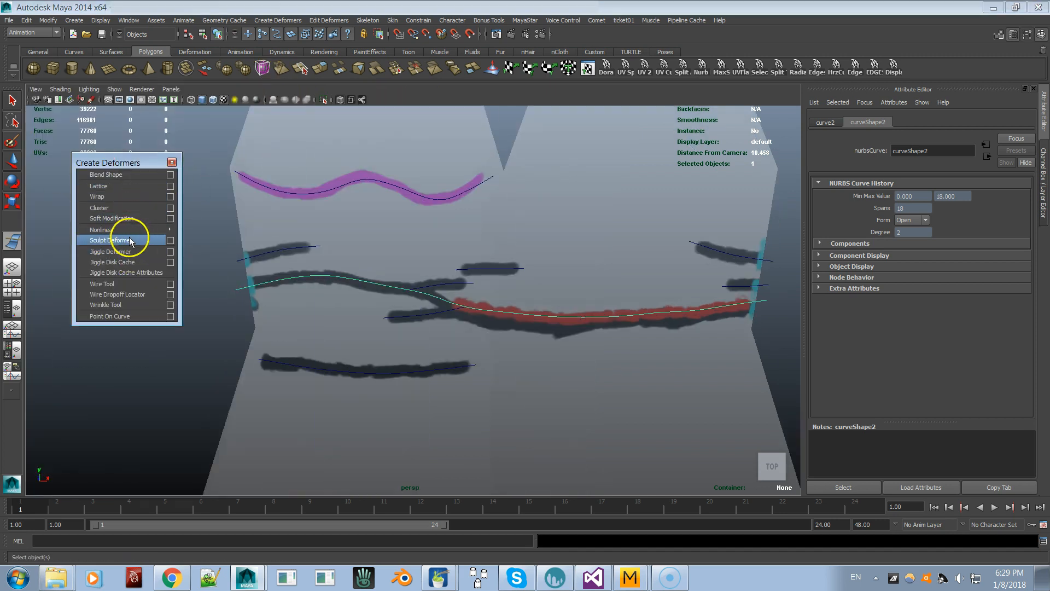
Apply a Wire deformer to the pattern mesh with the lowest traced curve as its wire.
left_click(203, 51)
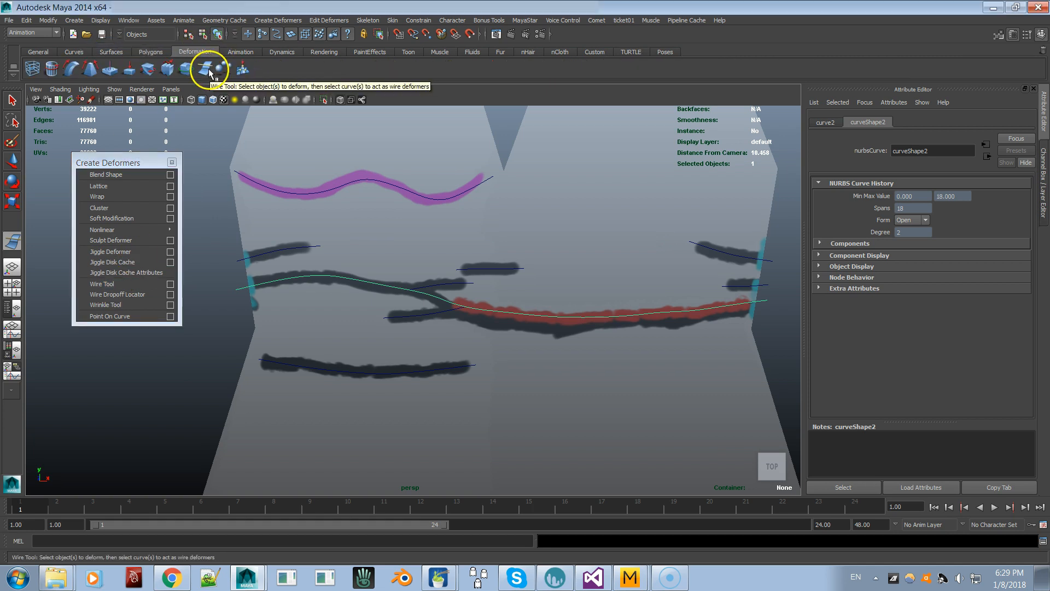
left_click(122, 285)
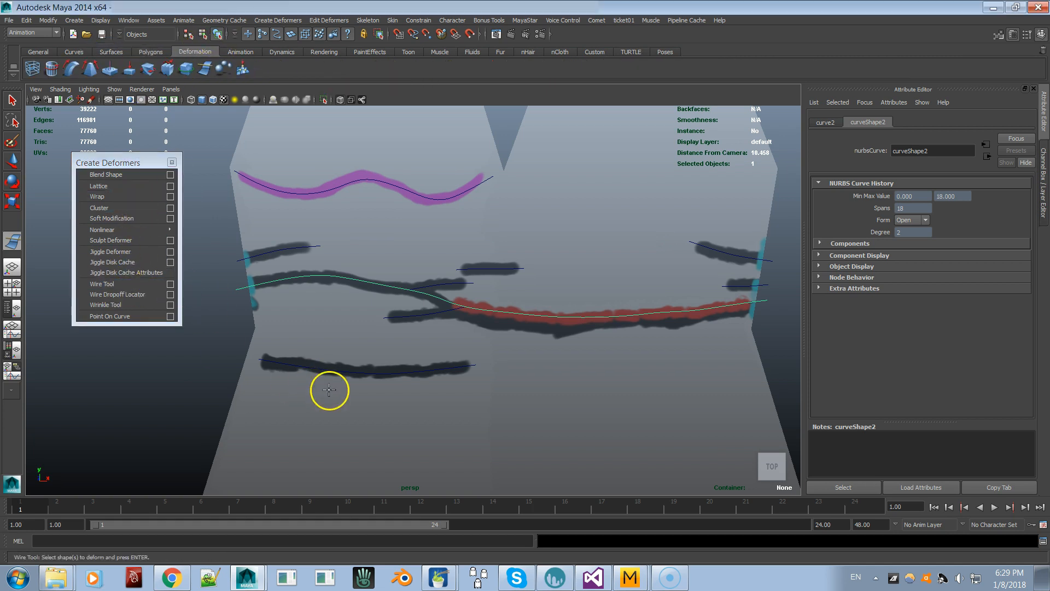
left_click(330, 388)
left_click(330, 371)
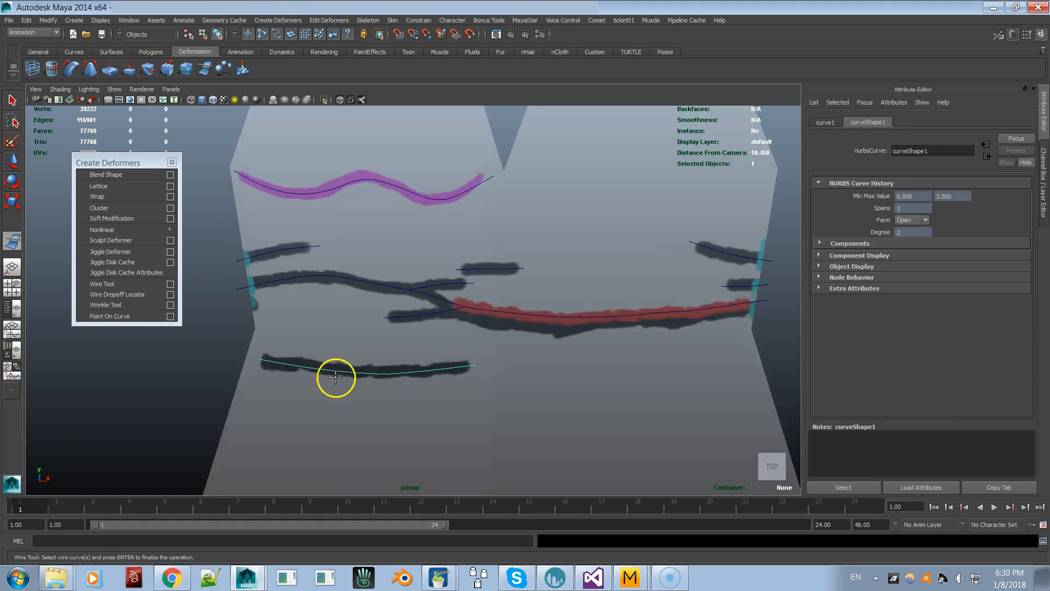
key("Return")
Center the wire curve's pivot and move the curve slightly upward to test the deformation.
left_click_drag(421, 395, 359, 315, "alt")
key("w")
left_click(48, 20)
left_click(64, 124)
left_click_drag(368, 275, 370, 259)
Try to select control vertices of the lowest wire curve on the pattern.
mouse_move(371, 258)
left_mouse_down("alt")
mouse_move(441, 255)
mouse_move(330, 263)
mouse_move(352, 251)
mouse_move(364, 224)
mouse_move(415, 257)
mouse_move(370, 259)
mouse_move(421, 262)
mouse_move(461, 283)
mouse_move(469, 274)
mouse_move(422, 272)
mouse_move(298, 347)
mouse_move(305, 374)
left_mouse_up("alt")
left_click(285, 341)
left_click(268, 331)
right_click_drag(308, 257, 345, 244)
left_click_drag(340, 268, 250, 360)
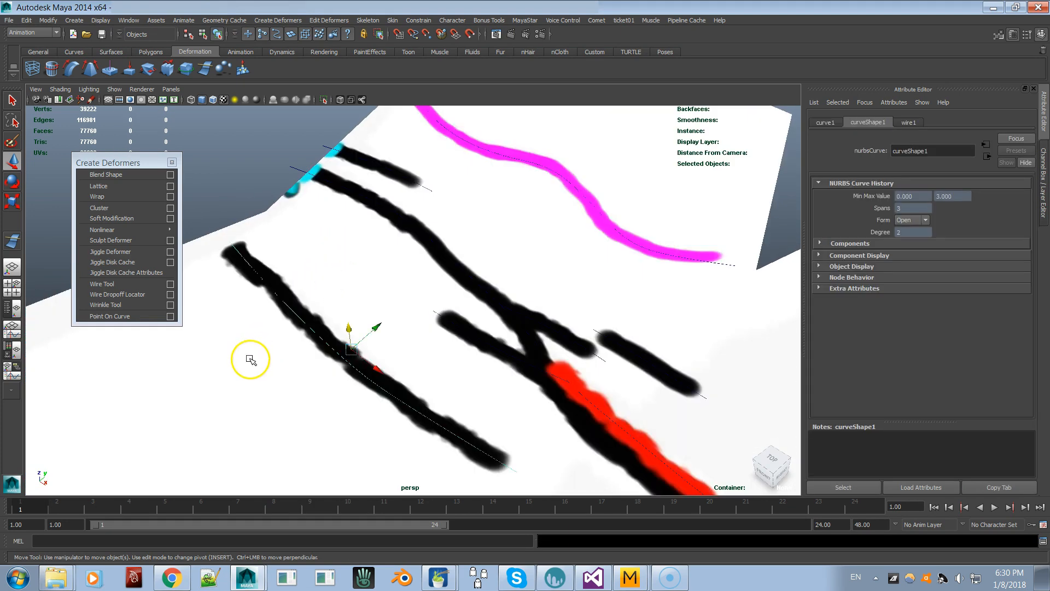
Turn on X-Ray shading so the traced curves can be picked through the pattern mesh.
left_click(61, 89)
left_click(75, 200)
right_click(250, 266)
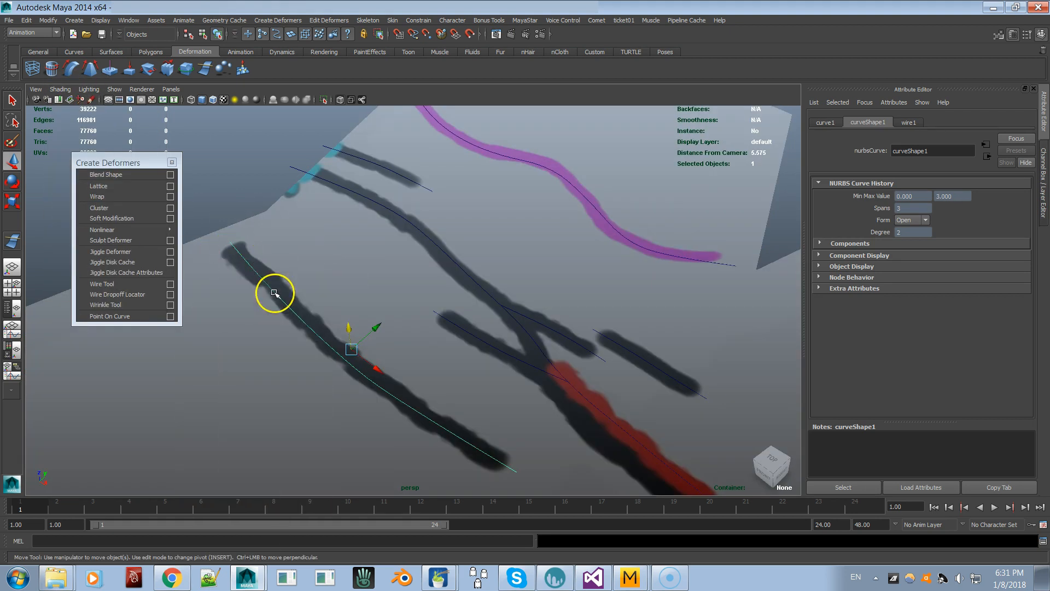
Try to pick the lowest wire curve's control vertices through the pattern, undoing the accidental mesh component selection.
left_click_drag(299, 317, 356, 302, "alt")
right_click_drag(357, 303, 416, 383, "alt")
middle_click_drag(416, 383, 432, 323, "alt")
left_click(346, 359)
key("ctrl+z")
right_click_drag(315, 354, 356, 333)
key("ctrl+z")
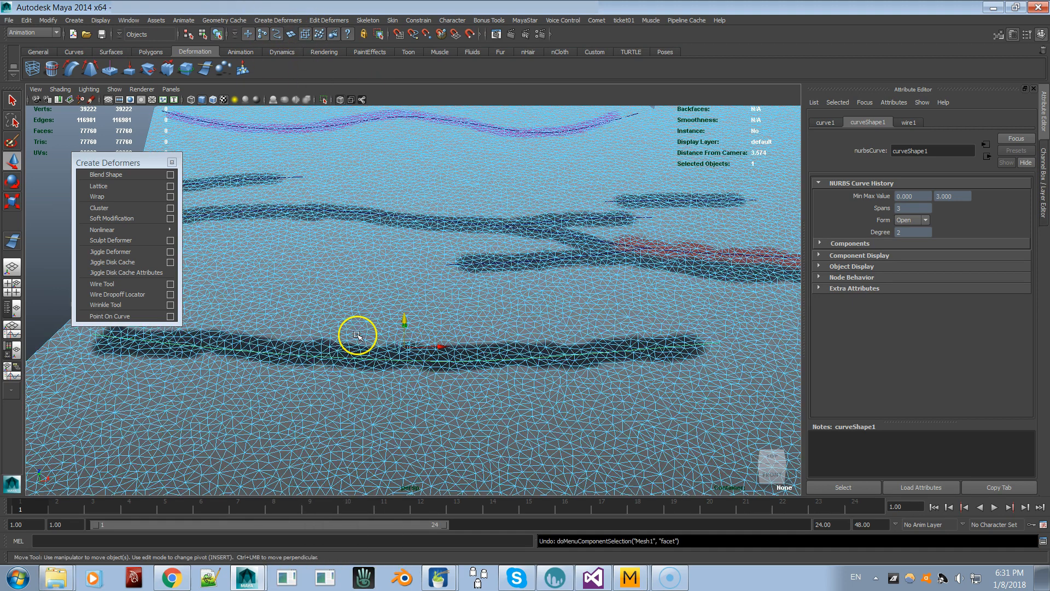
key("ctrl+z")
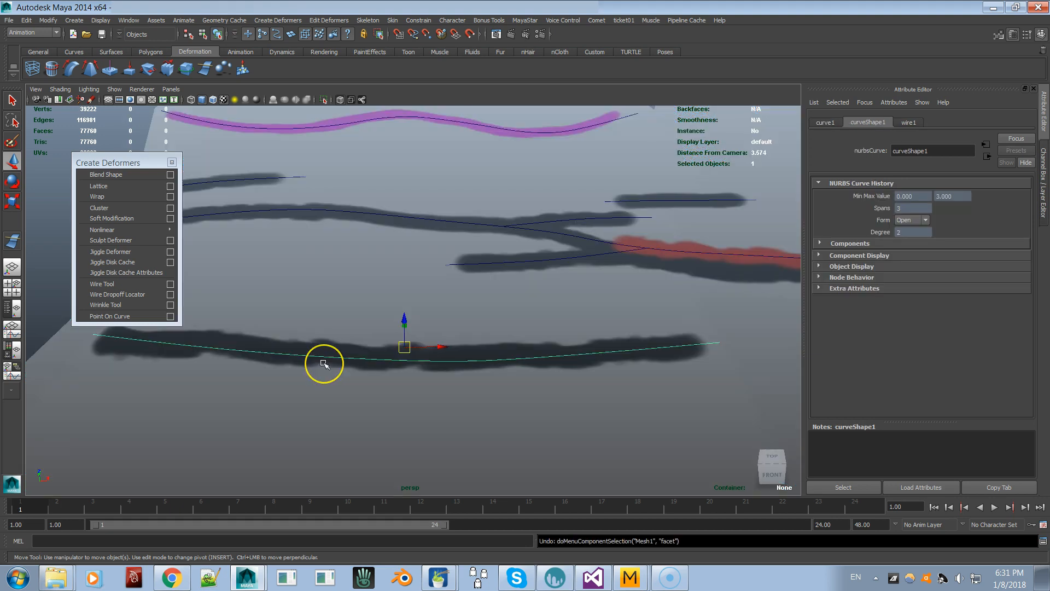
scroll(445, 396, "down", 5)
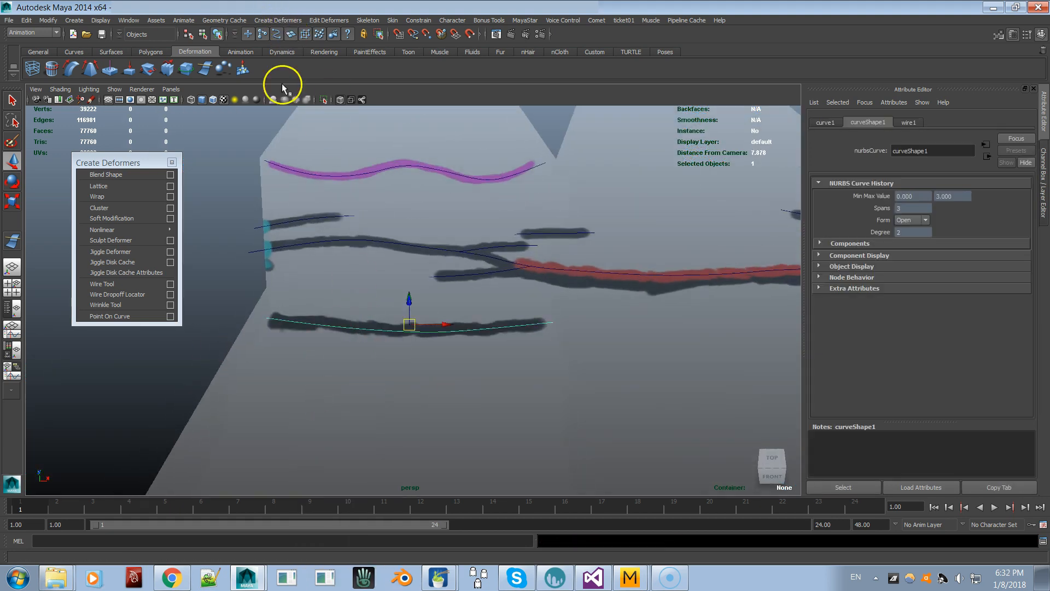
Put the pattern mesh on a new display layer and name the layer Flat.
left_click(391, 414)
left_click(1043, 186)
left_click(1028, 390)
double_click(909, 403)
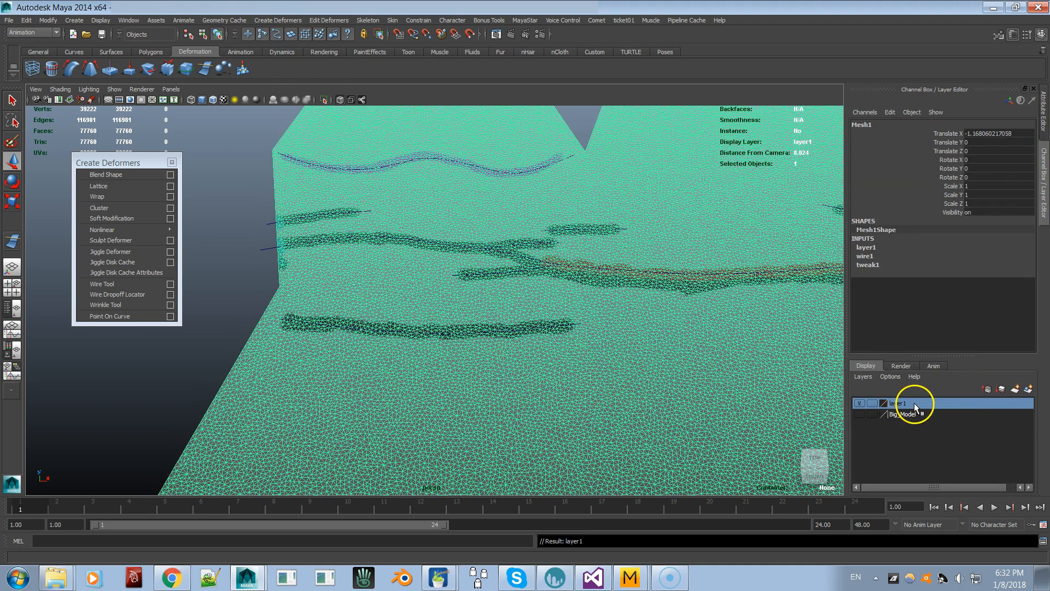
left_click(432, 281)
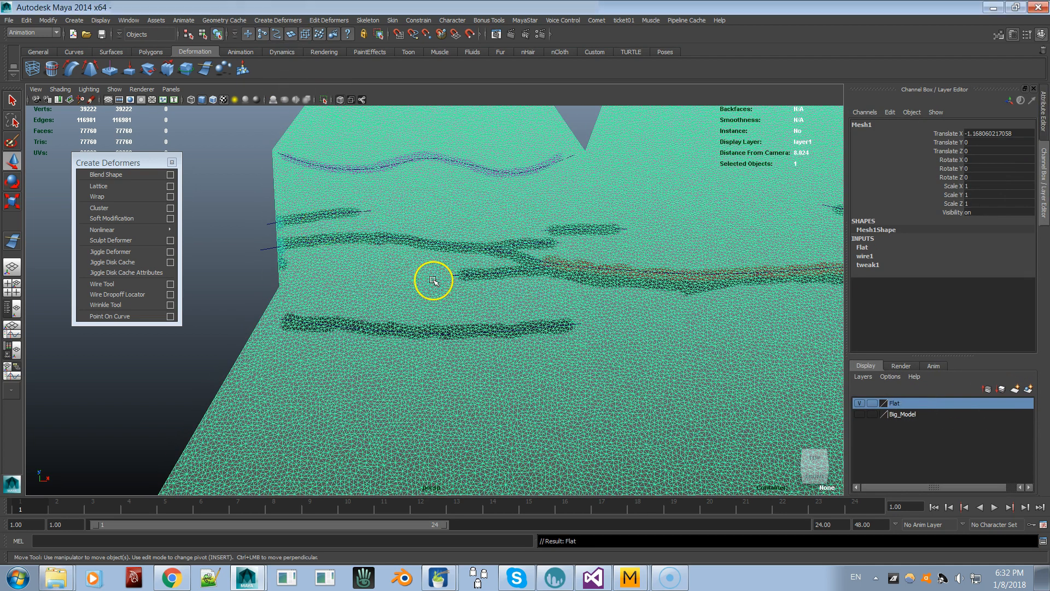
Hide the Flat layer to select the lowest curve's middle control vertices, show it again, and test raising them.
left_click(860, 403)
left_click(485, 332)
left_click(431, 352)
left_click_drag(339, 314, 774, 340)
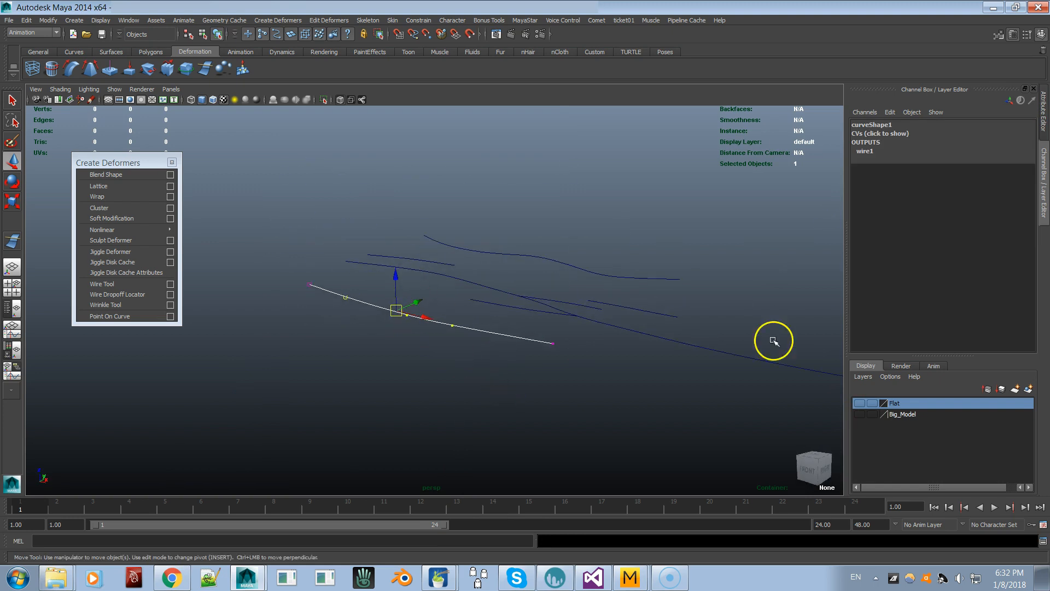
left_click(860, 403)
left_click_drag(410, 281, 399, 253)
left_click_drag(509, 343, 541, 347, "alt")
key("ctrl+z")
Apply a Wire deformer to the pattern mesh with the long main curve as its wire.
scroll(542, 347, "up", 2)
left_click(313, 310)
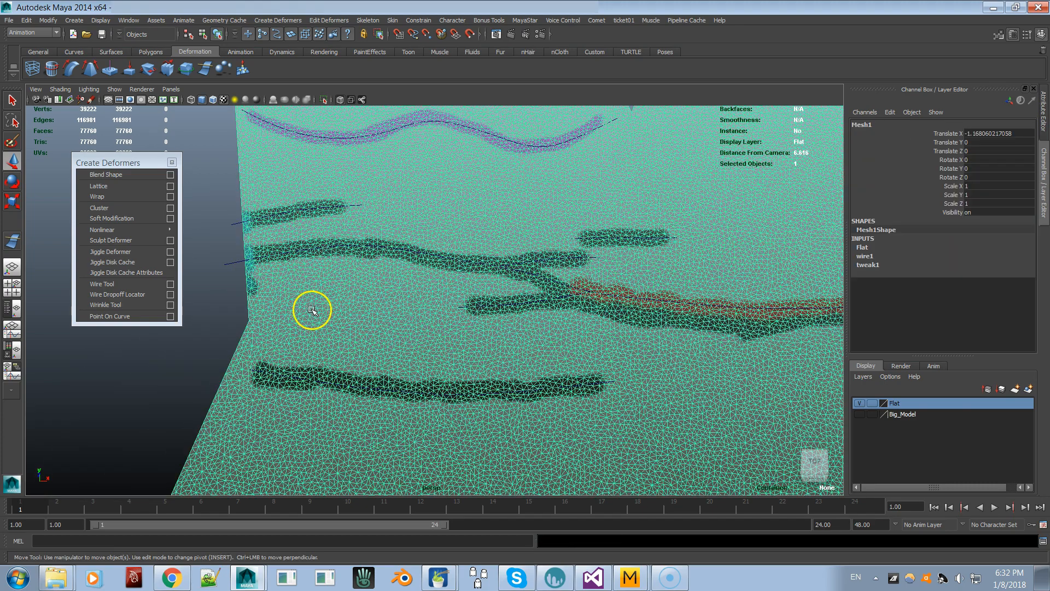
left_click(99, 285)
middle_click_drag(548, 324, 475, 331, "alt")
left_click_drag(475, 331, 476, 338, "alt")
key("Return")
left_click(615, 313)
key("Return")
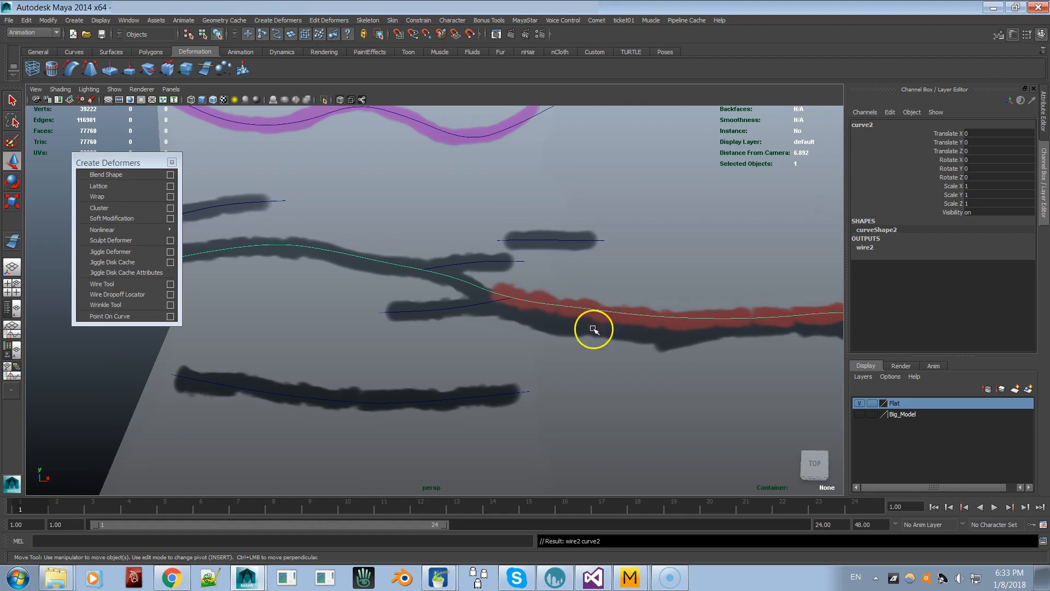
Turn on Wireframe on Shaded display and inspect the lowest and long main curves over the mesh.
left_click(594, 329)
left_click(563, 309, "shift")
left_click(426, 414)
left_click(429, 403)
left_click(66, 90)
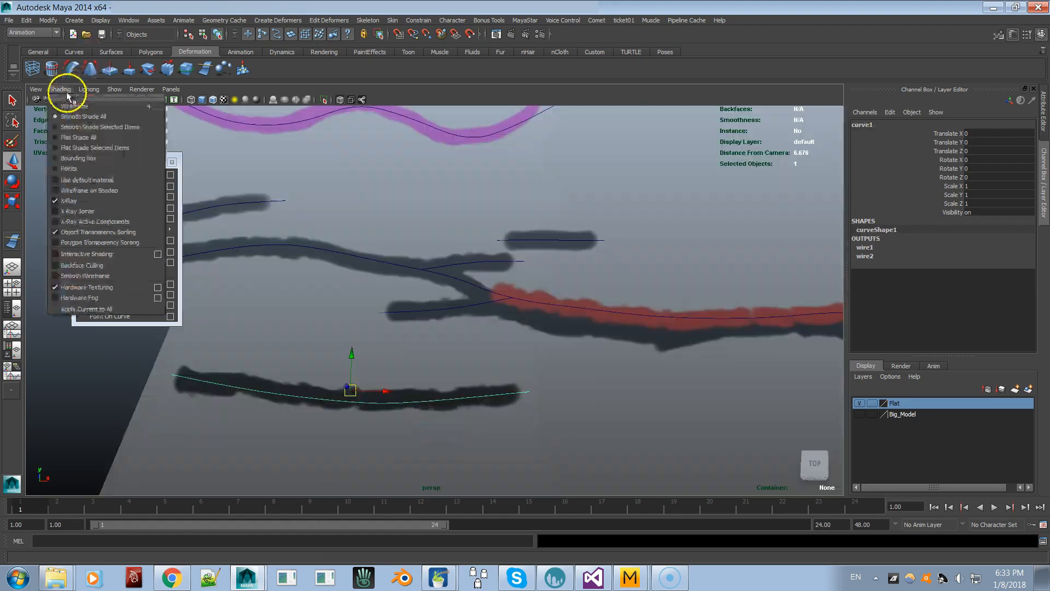
left_click(57, 191)
mouse_move(404, 421)
left_mouse_down("alt")
mouse_move(441, 334)
mouse_move(400, 404)
left_mouse_up("alt")
left_click_drag(691, 416, 443, 445, "alt")
left_click_drag(398, 382, 434, 392, "alt")
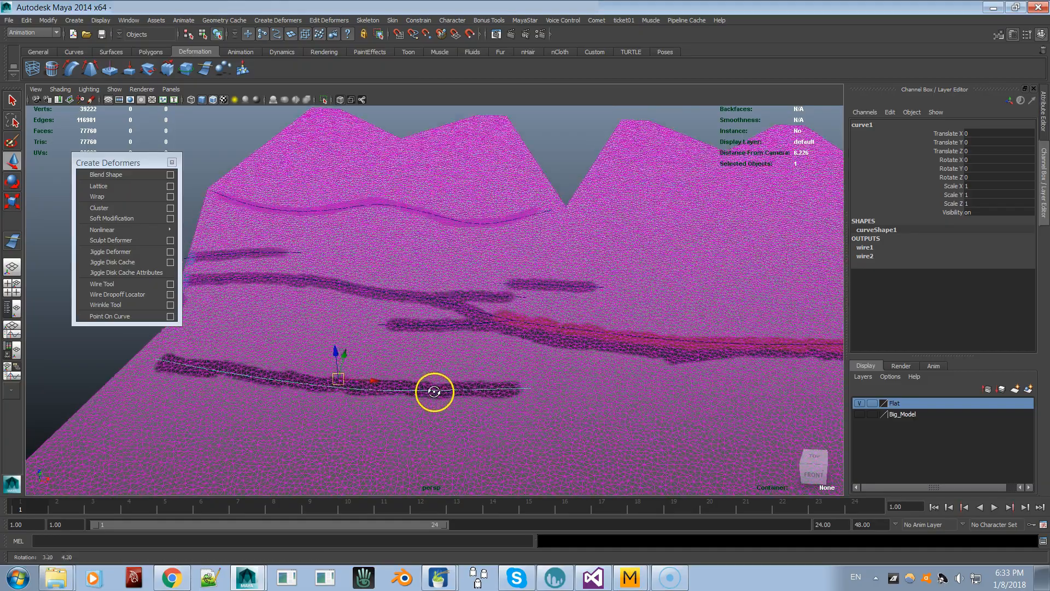
left_click(575, 339)
left_click_drag(614, 336, 476, 339, "alt")
Apply two Wire deformers to the pattern mesh, one for each short curve branching from the long main line.
left_click(130, 285)
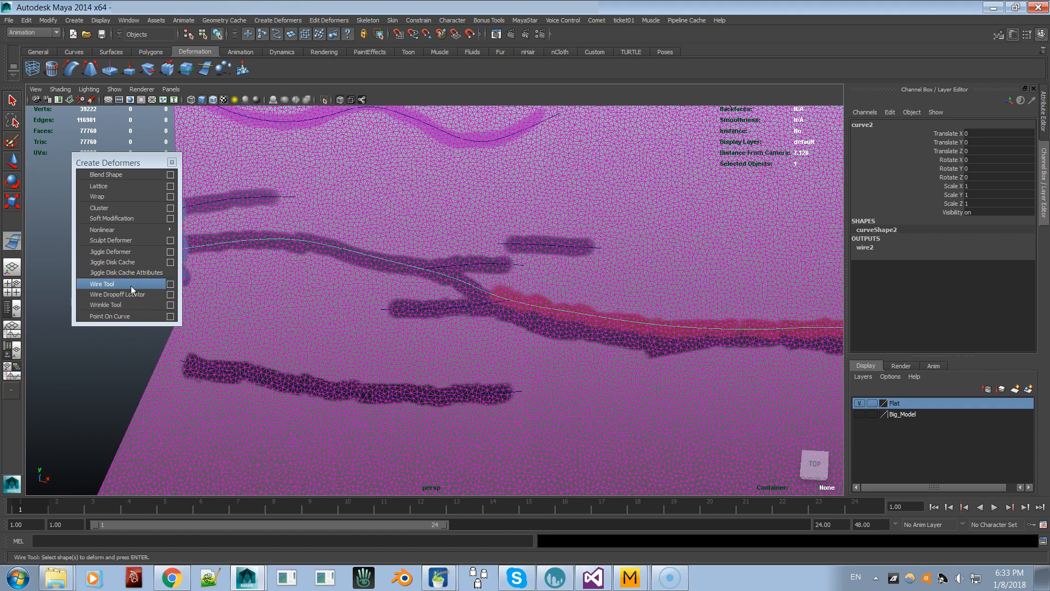
left_click(473, 348)
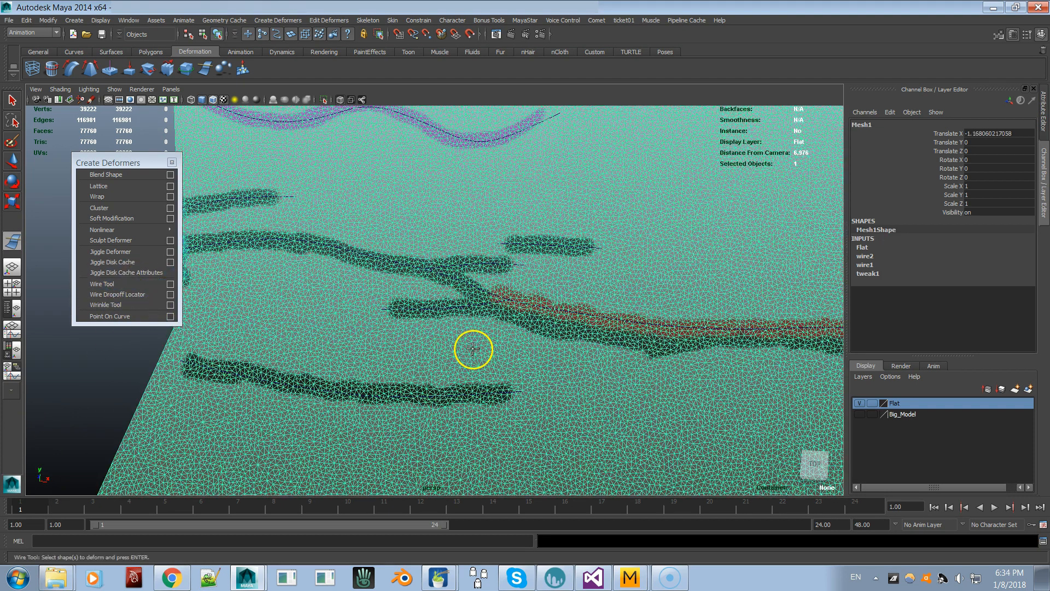
left_click(447, 310)
key("Return")
left_click(143, 284)
left_click(532, 270)
left_click(526, 290)
key("Return")
Apply Wire deformers to the pattern mesh for the short separate curve above the branches and the short upper-left curve.
key("y")
left_click(549, 247)
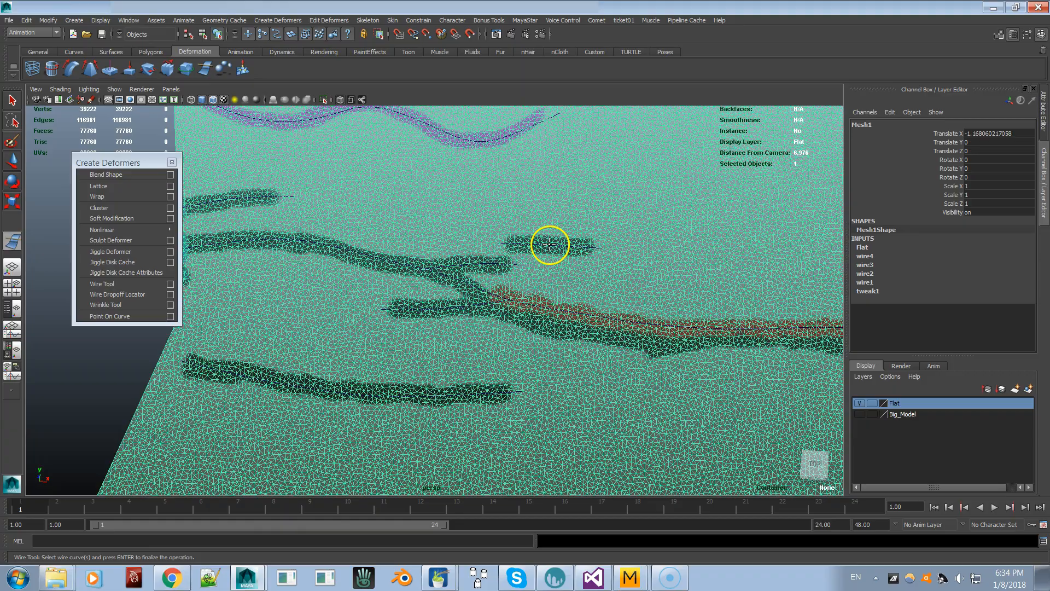
left_click(549, 244)
key("Return")
key("y")
left_click(267, 198)
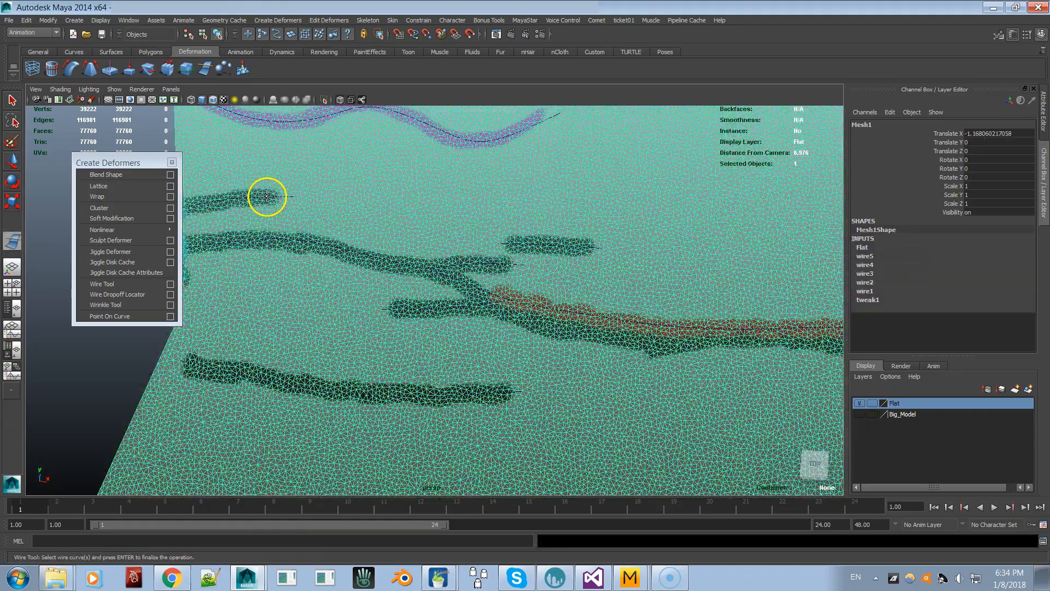
left_click(266, 198)
key("Return")
Apply Wire deformers to the pattern mesh for the two short curves at its right edge.
left_click_drag(387, 228, 696, 312, "alt")
key("y")
left_click(696, 313)
key("Return")
left_click(714, 306)
key("Return")
key("y")
left_click(704, 281)
key("Return")
left_click(710, 267)
key("Return")
Apply a Wire deformer to the pattern mesh with the wavy curve on the pink line as its wire.
key("y")
left_click(314, 196)
key("Return")
left_click(329, 176)
key("Return")
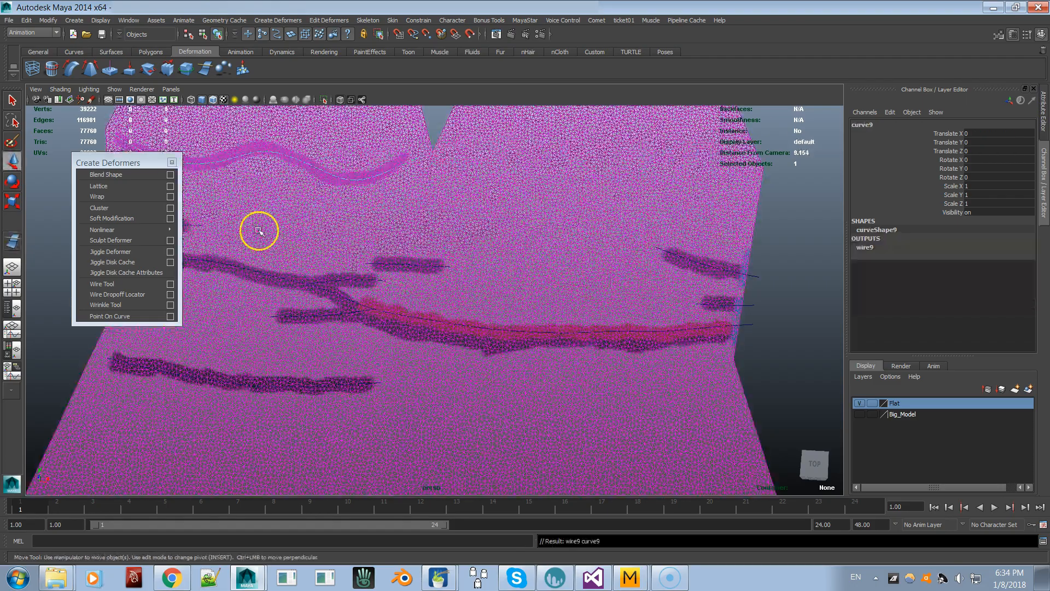
Close the deformer list, hide the Flat layer, and display the control vertices of all the wire curves.
left_click(171, 163)
left_click(859, 403)
left_click_drag(188, 272, 614, 399)
right_click_drag(333, 322, 303, 322)
mouse_move(361, 290)
right_mouse_down()
mouse_move(330, 289)
mouse_move(348, 274)
right_mouse_up()
right_click(683, 289)
right_click_drag(683, 289, 663, 253)
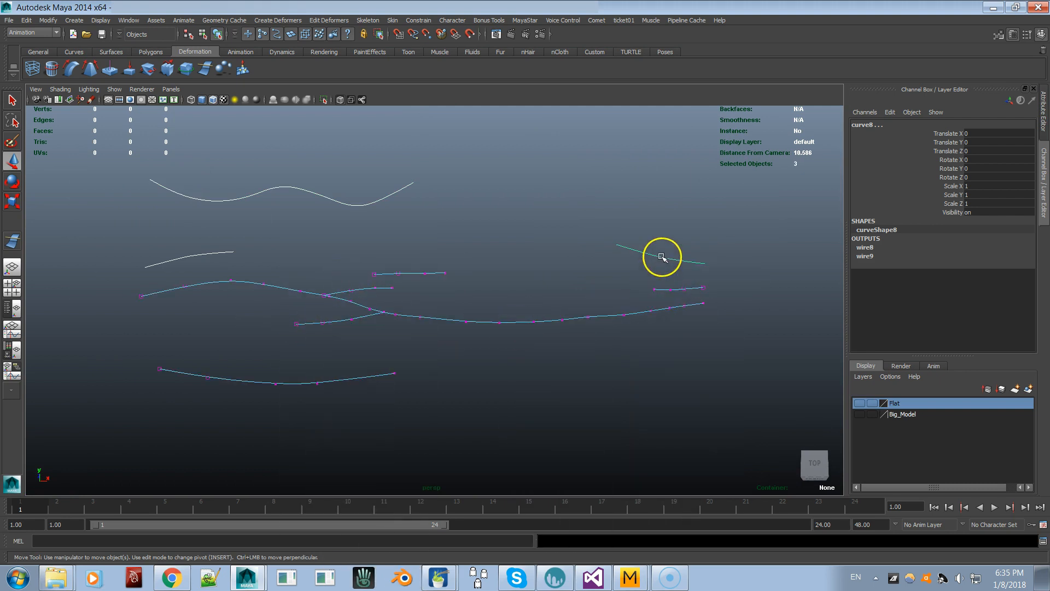
right_click_drag(316, 192, 284, 194)
Select the control vertices of all wire curves, leaving out the end points where folds should fade into the cloth.
left_click_drag(523, 418, 501, 361, "alt")
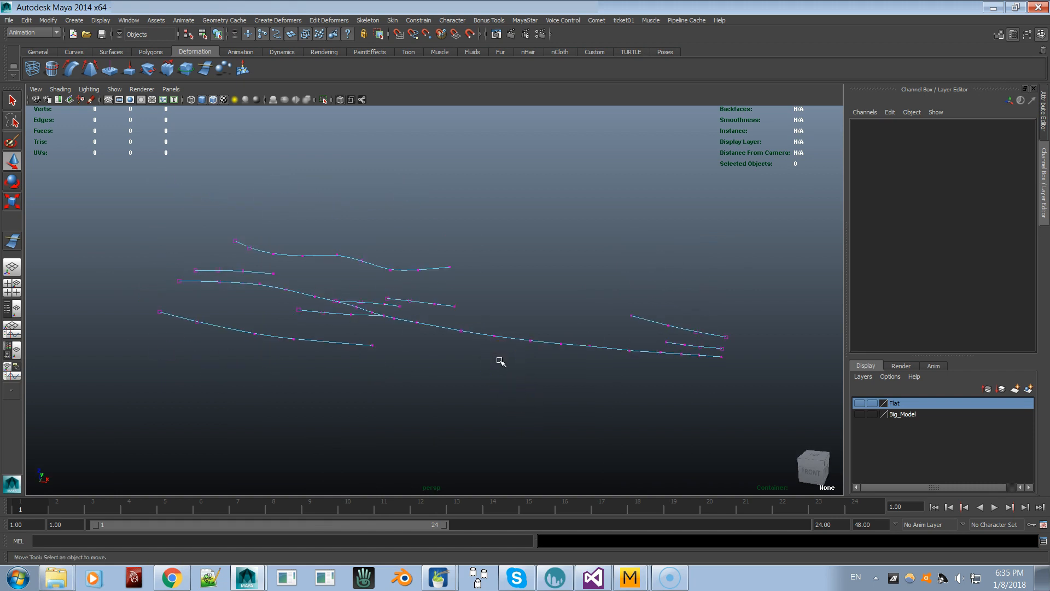
left_click_drag(379, 333, 396, 374, "alt")
left_click_drag(185, 353, 329, 417)
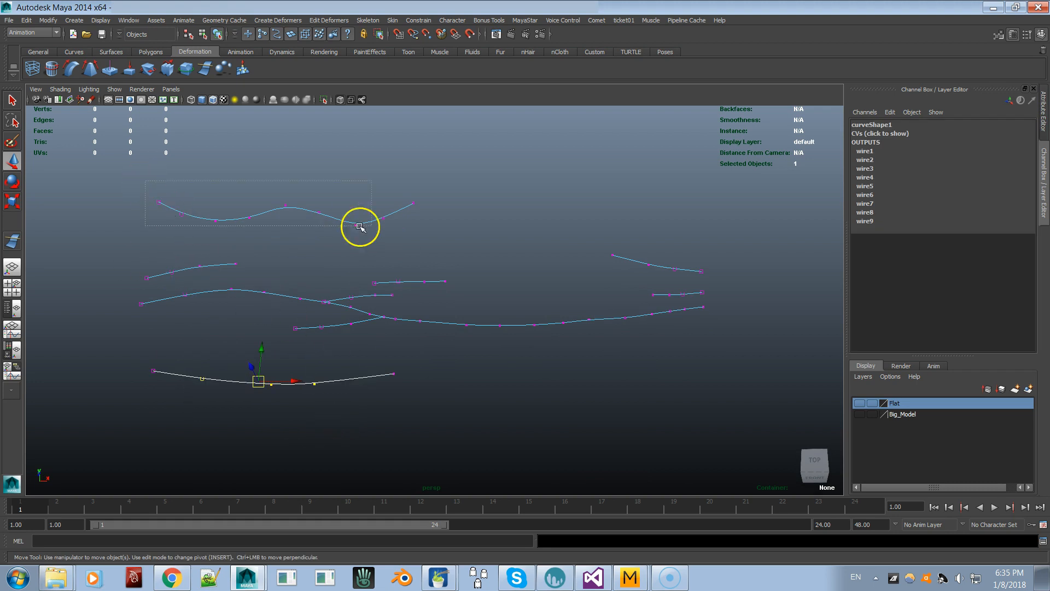
left_click_drag(360, 227, 436, 231, "shift")
left_click_drag(587, 235, 698, 383, "shift")
left_click_drag(728, 249, 720, 275, "shift")
left_click_drag(457, 290, 361, 335, "shift")
left_click_drag(297, 305, 299, 306, "shift")
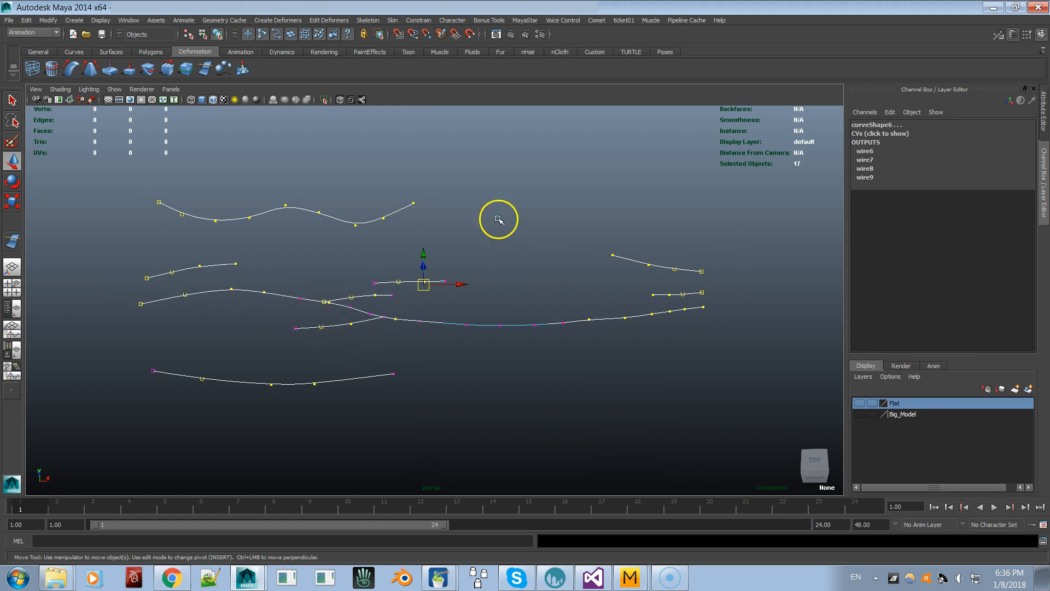
left_click_drag(154, 194, 165, 209, "shift")
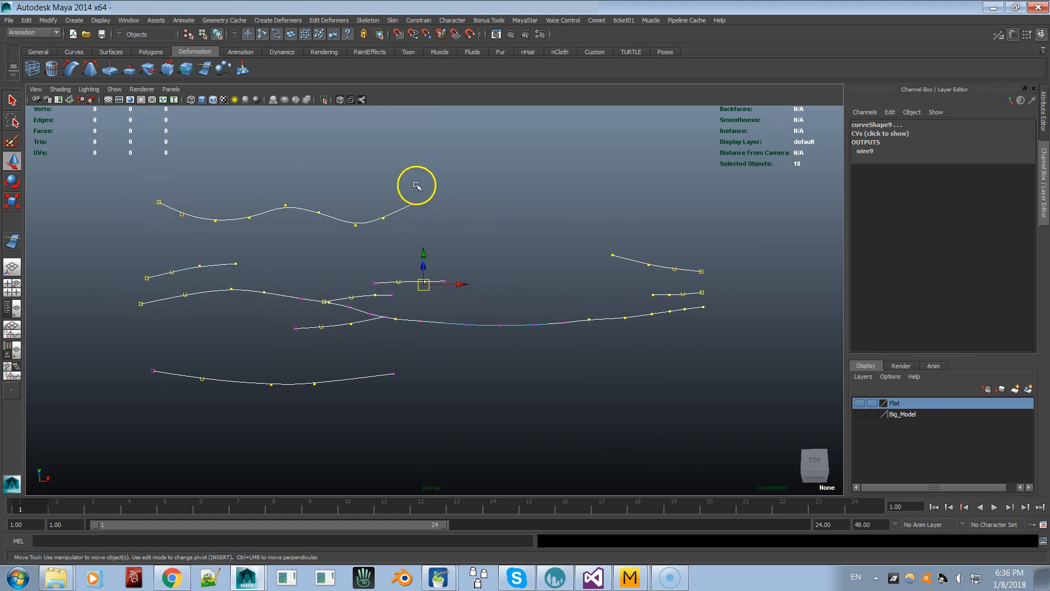
left_click_drag(579, 309, 342, 322, "shift")
left_click_drag(310, 287, 290, 307, "shift")
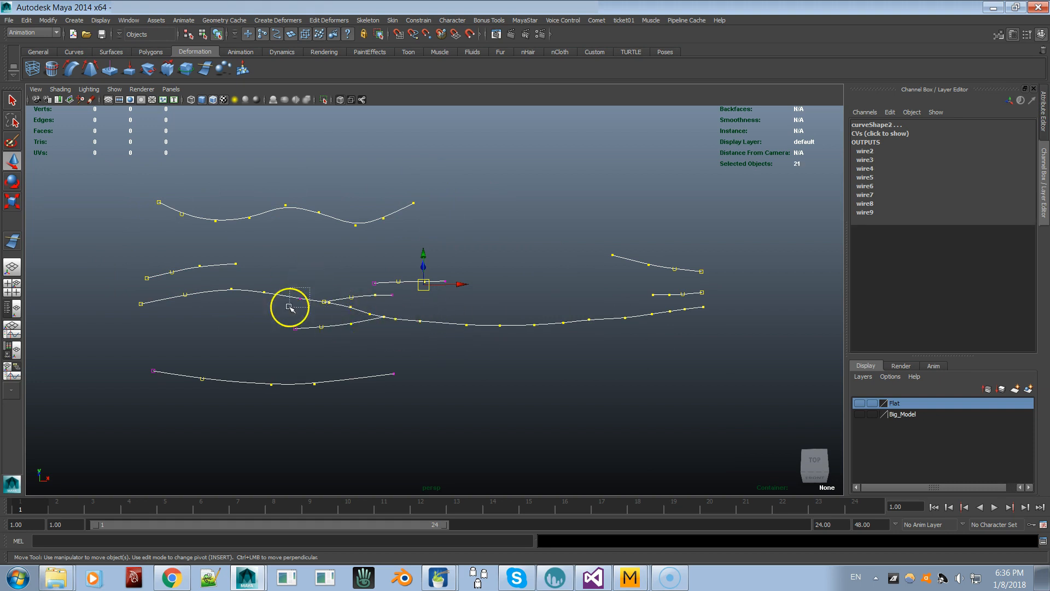
scroll(438, 356, "down", 2)
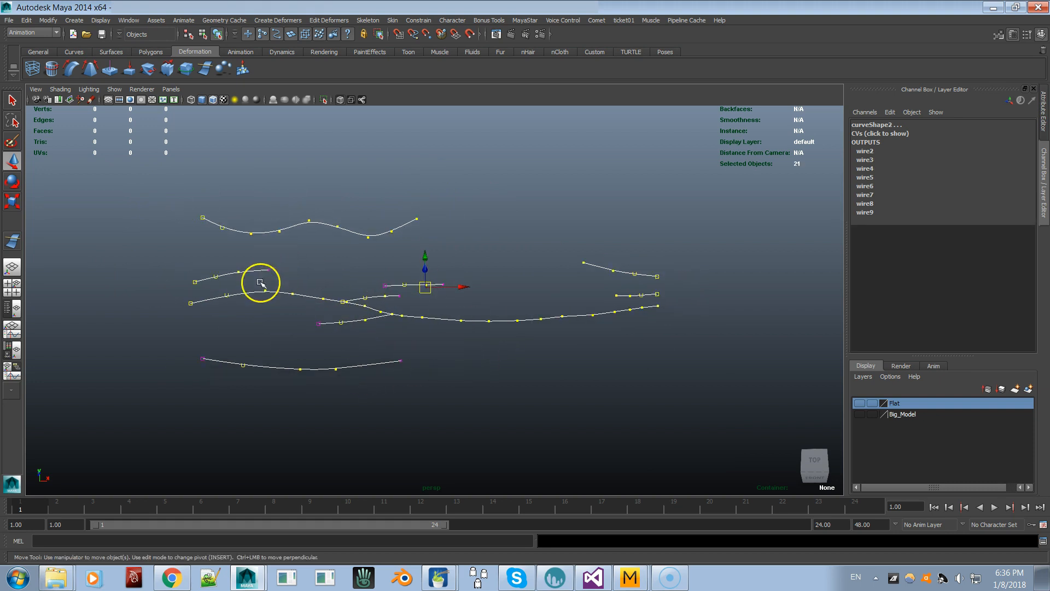
scroll(547, 277, "down", 1)
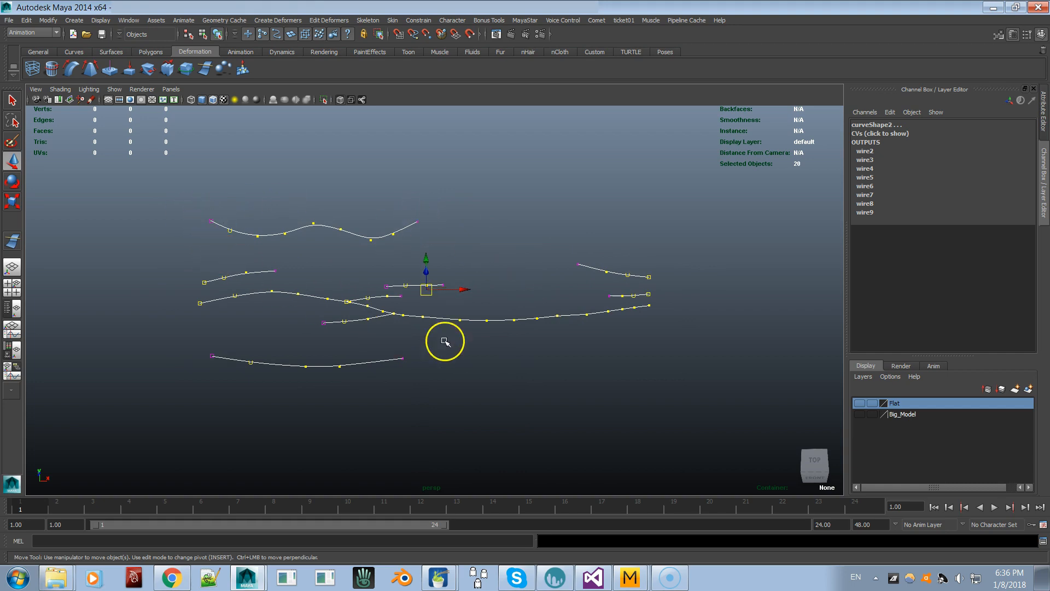
Show the Flat layer and raise the selected control vertices to lift folds from the pattern mesh.
left_click(860, 403)
left_click_drag(617, 340, 474, 356, "alt")
left_click_drag(456, 246, 555, 405, "alt")
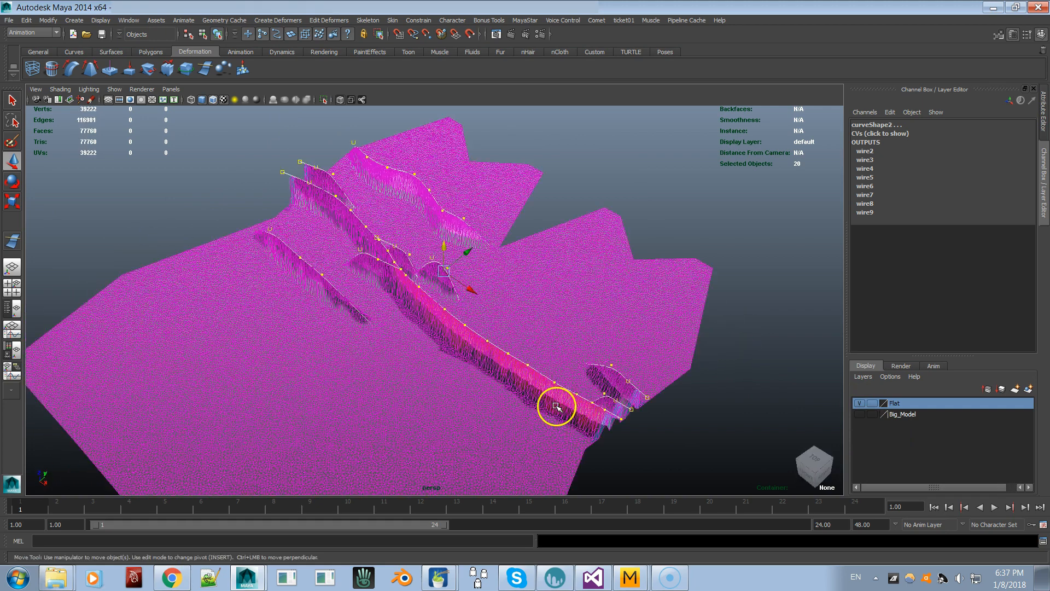
Duplicate the folded pattern mesh, moving the copy about 11.22 units along Y and centering its pivot.
left_click(537, 424)
left_click_drag(448, 429, 559, 481, "alt")
left_click(26, 20)
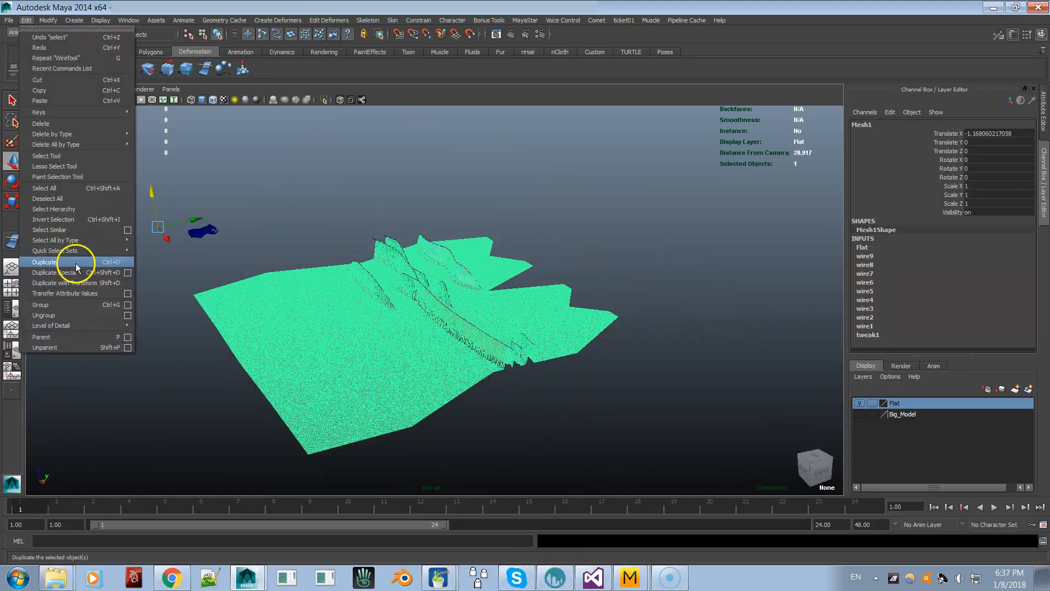
left_click(78, 265)
left_click_drag(199, 212, 483, 151)
middle_click_drag(483, 151, 358, 156, "alt")
left_click(46, 20)
left_click(85, 126)
left_click_drag(329, 261, 415, 262, "alt")
Try to cut horizontally through the duplicated mesh's folds with the Cut Faces tool in the right perspective view.
left_click(819, 472)
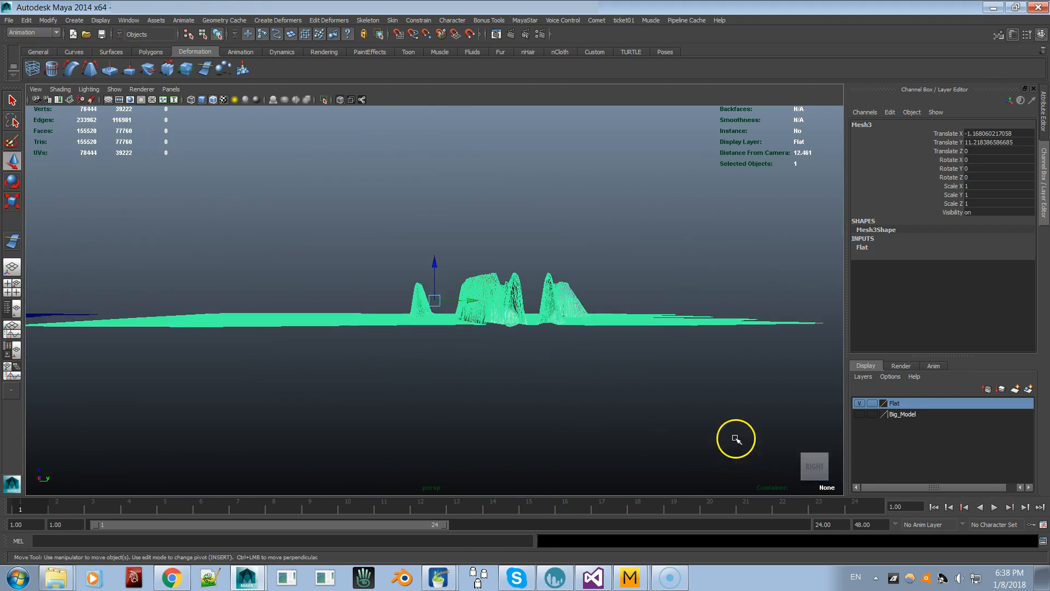
left_click(146, 52)
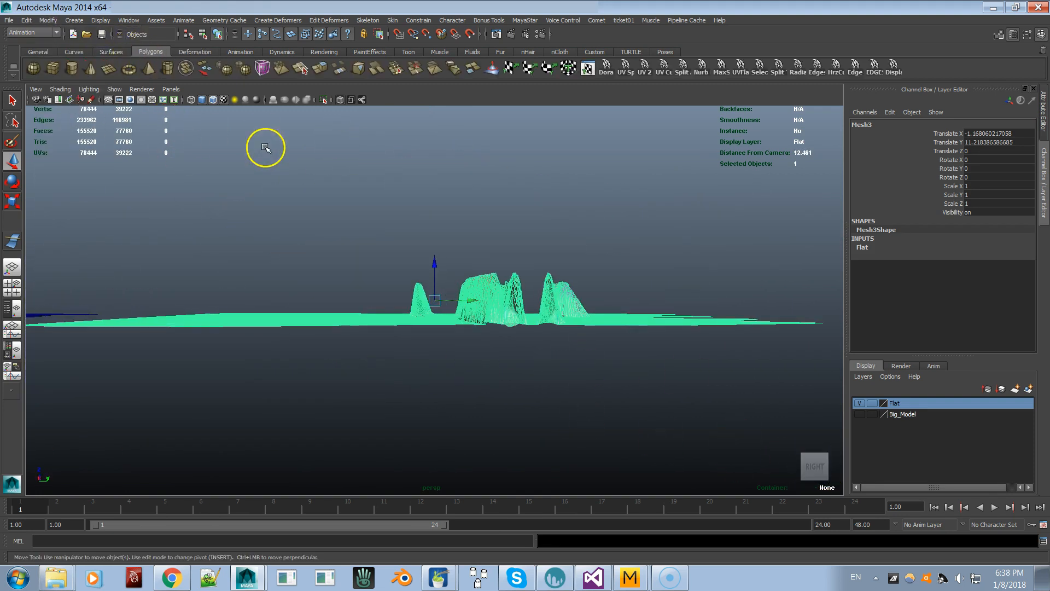
left_click(378, 70)
left_click_drag(662, 234, 559, 235)
left_click_drag(458, 255, 458, 256)
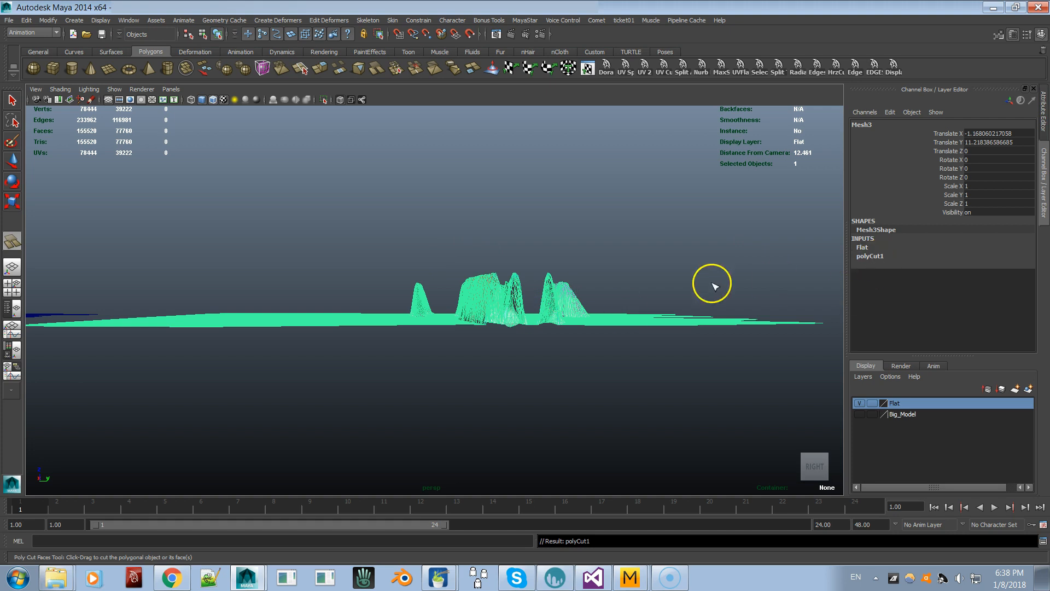
key("ctrl+z")
Cut the duplicated mesh horizontally about a third of the way up its folds in the orthographic side view.
left_click(816, 466)
scroll(450, 382, "up", 4)
left_click(815, 467)
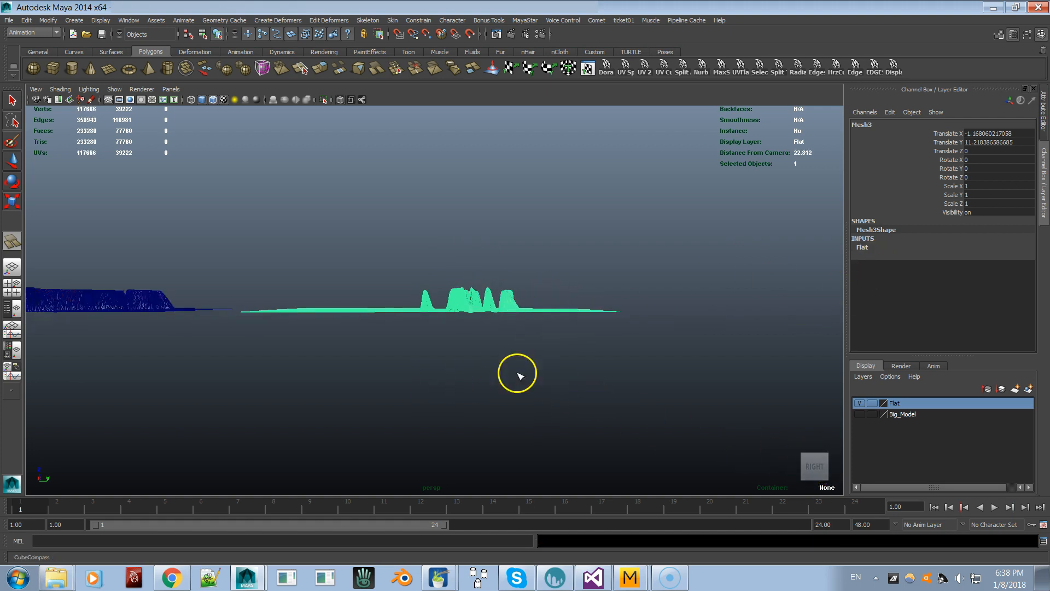
left_click(170, 89)
mouse_move(203, 122)
left_click(269, 131)
middle_click_drag(613, 361, 310, 363, "alt")
right_click_drag(310, 363, 809, 368, "alt")
middle_click_drag(820, 368, 546, 373, "alt")
right_click_drag(547, 374, 731, 296, "alt")
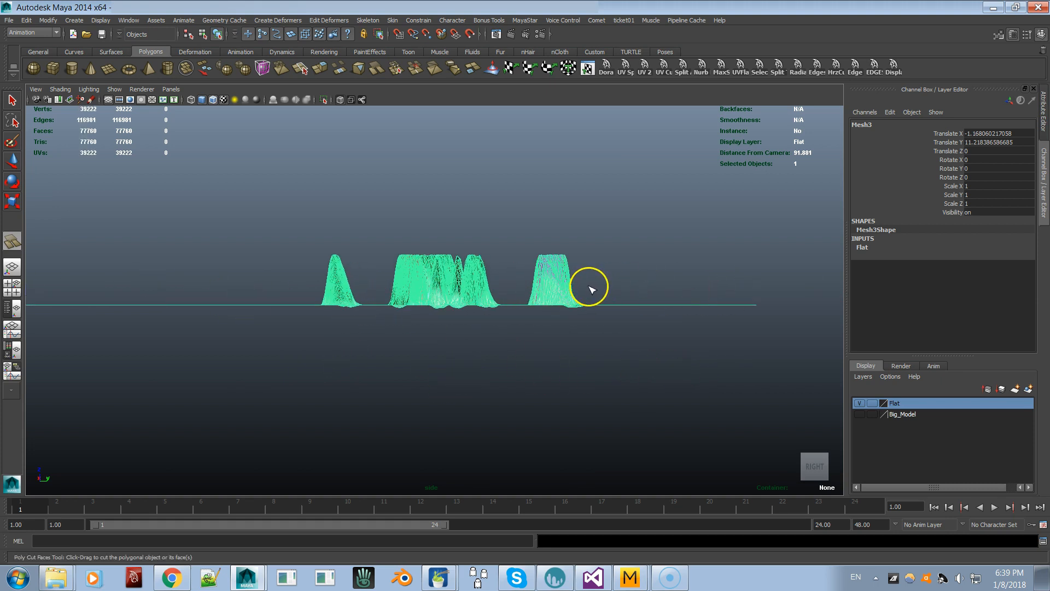
left_click_drag(589, 291, 472, 260)
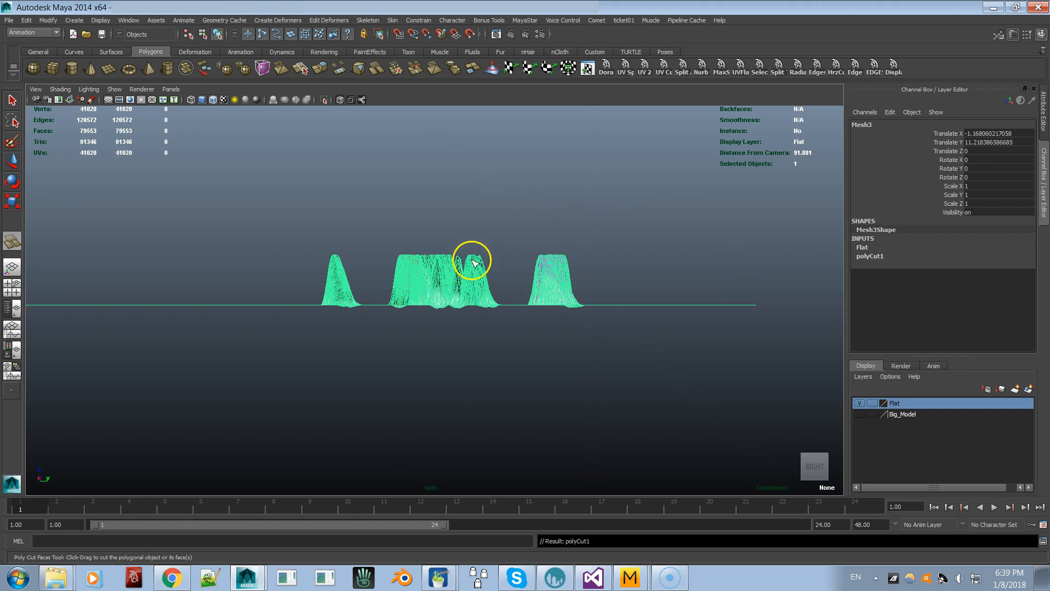
Select the duplicated mesh's vertices above the cut line and scale them flat vertically.
right_click_drag(488, 311, 906, 319, "alt")
right_click_drag(414, 227, 361, 225)
left_click_drag(154, 174, 547, 236)
left_click_drag(767, 276, 767, 276)
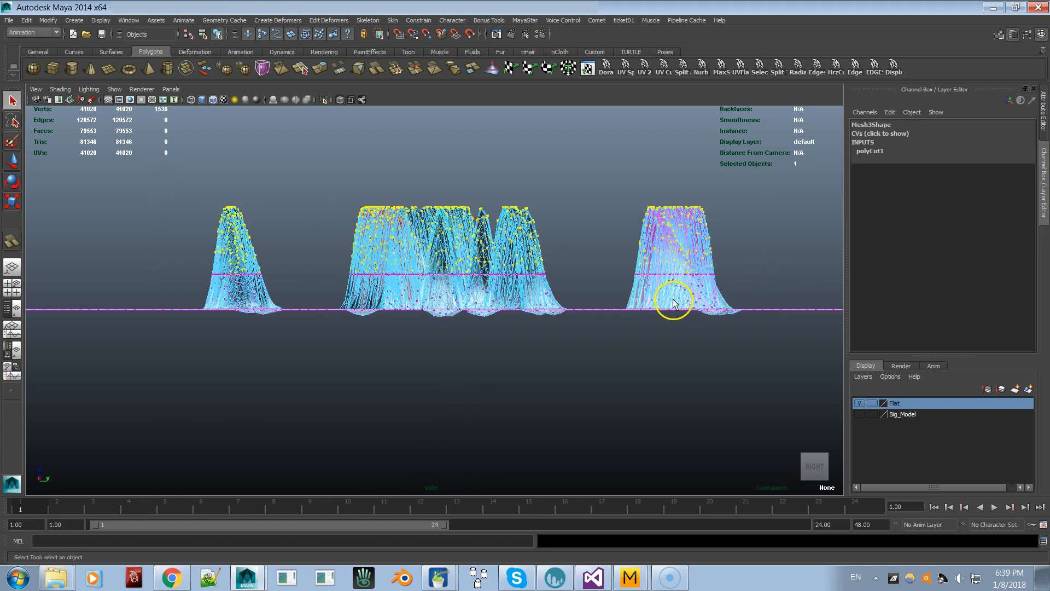
left_click_drag(463, 190, 465, 289)
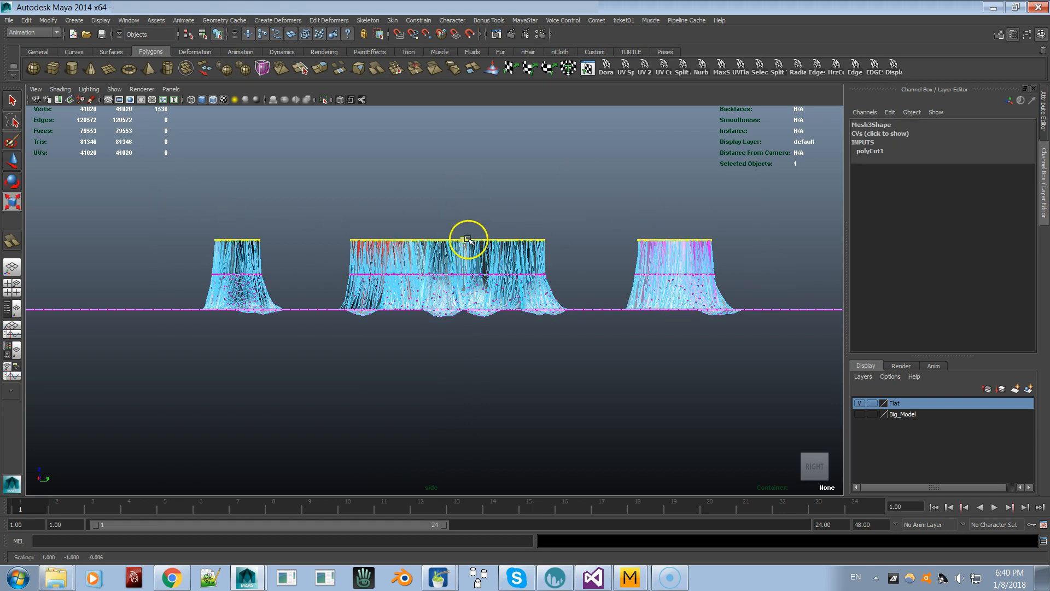
Lower the flattened fold-top vertices to just above the cut line.
key("w")
left_click_drag(463, 236, 462, 236)
right_click_drag(468, 237, 872, 255, "alt")
left_click_drag(559, 158, 559, 140)
right_click_drag(559, 140, 186, 241, "alt")
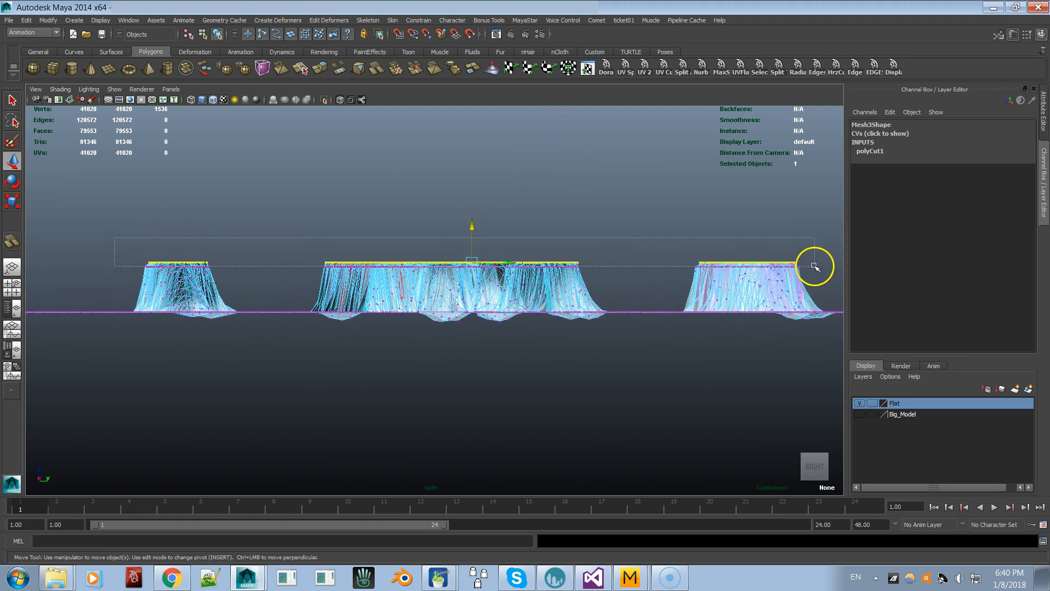
Box-select the fold-top vertices again, including the row at the cut line, and scale them flat vertically.
left_click_drag(815, 266, 816, 266)
scroll(568, 299, "up", 1)
key("r")
left_click_drag(476, 212, 479, 298)
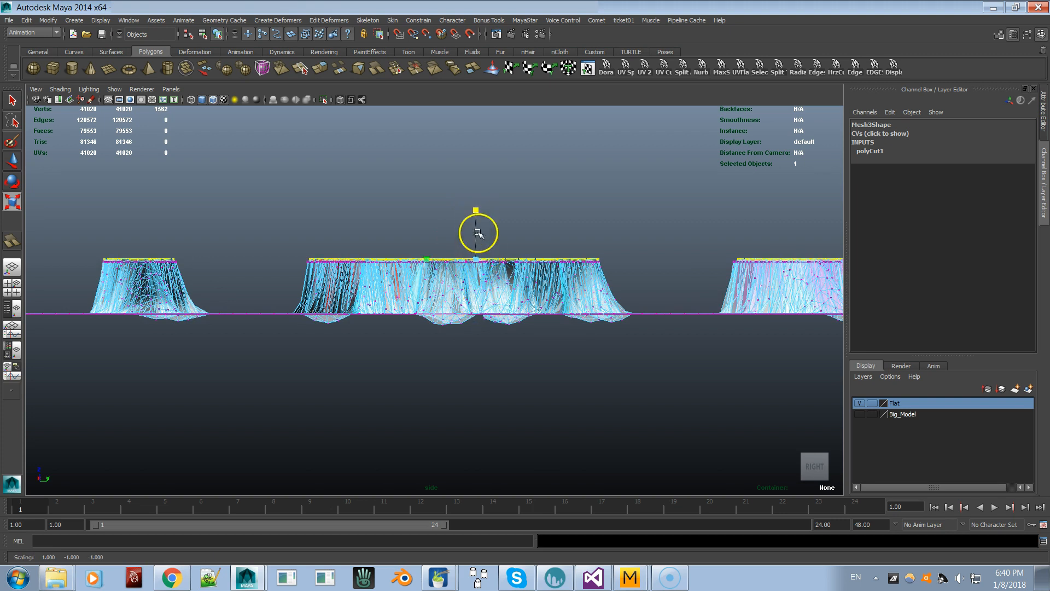
right_click_drag(475, 257, 549, 296, "alt")
left_click_drag(514, 187, 514, 191)
Return to the perspective view and switch the flattened-fold mesh from vertex to object selection.
scroll(641, 319, "down", 3)
scroll(734, 398, "down", 2)
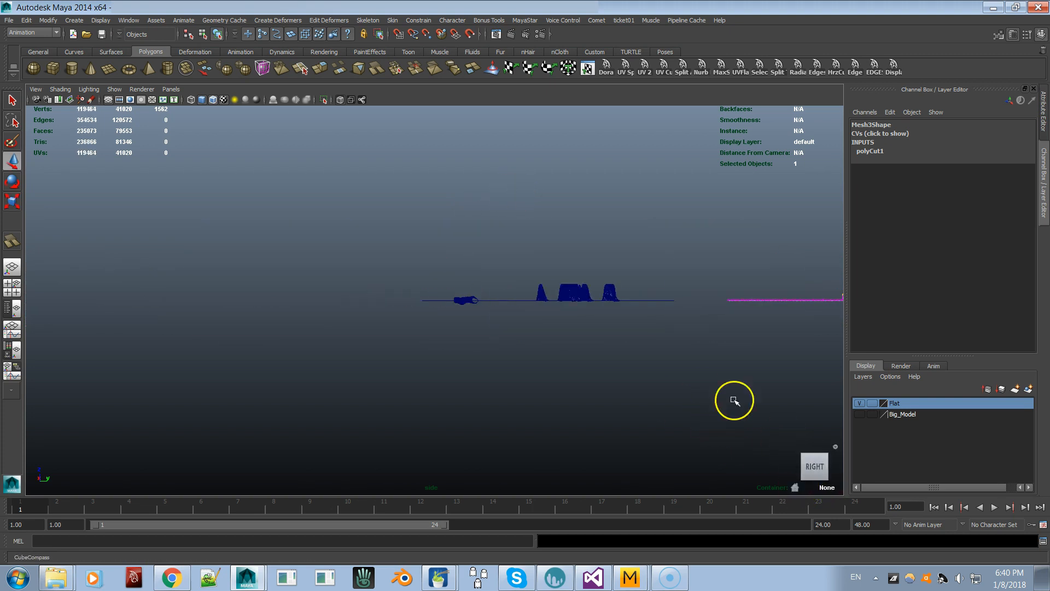
left_click(170, 89)
left_click(255, 101)
right_click_drag(563, 322, 610, 335)
left_click_drag(319, 272, 591, 307, "alt")
Export the selected mesh as an OBJ to the Desktop under the name Dress FLAT For Video.obj.
left_click(9, 20)
left_click(65, 106)
left_click(196, 94)
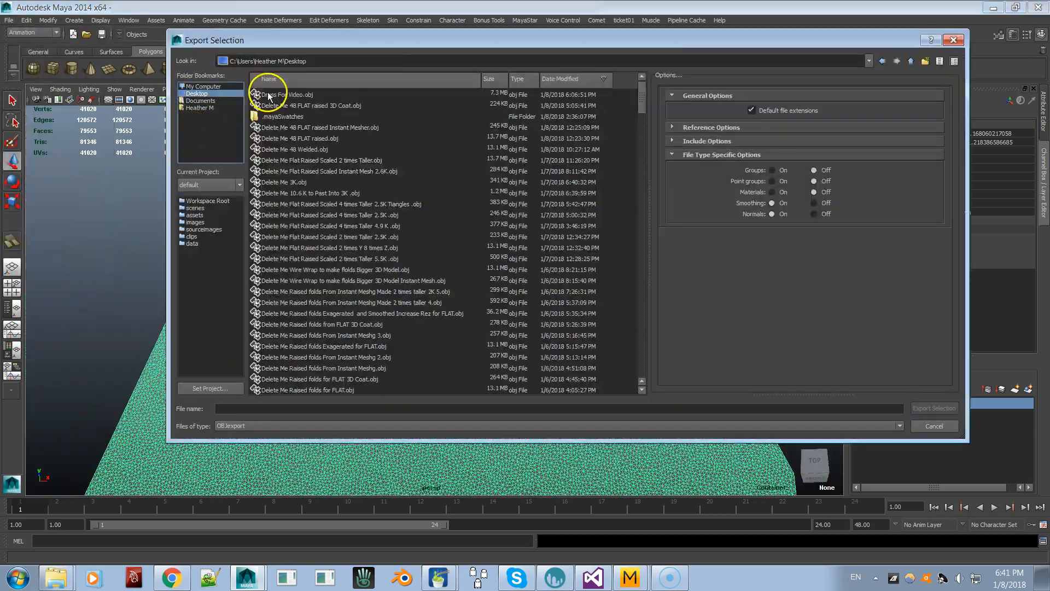
left_click(286, 94)
left_click(233, 409)
type("FLAT")
key("Return")
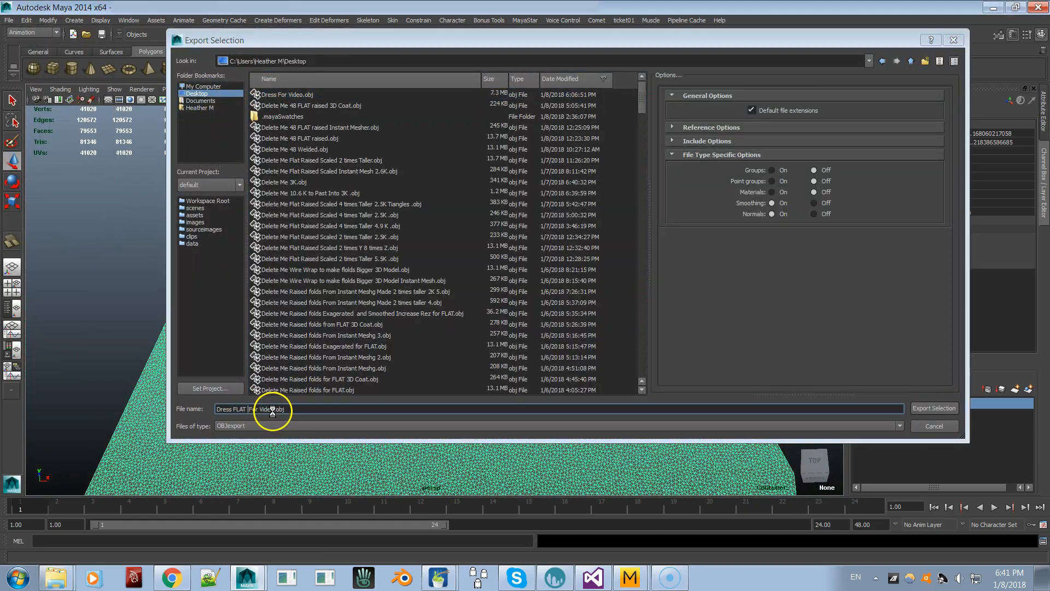
Switch to Instant Meshes and open the OBJ of the full 3D dress.
key("alt+Tab")
left_click_drag(273, 411, 527, 284)
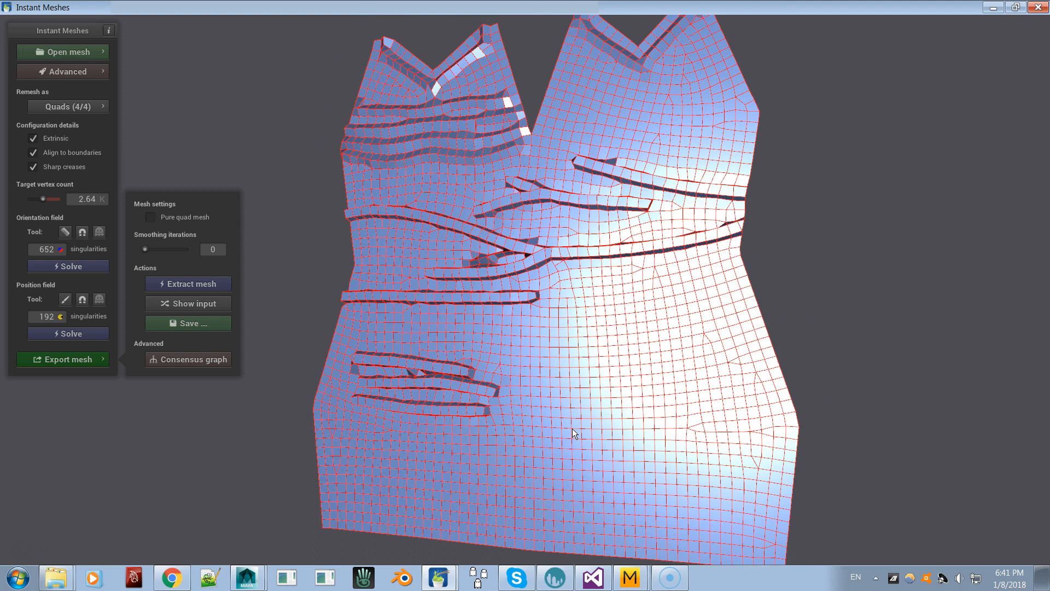
left_click(85, 52)
left_click(148, 59)
double_click(467, 148)
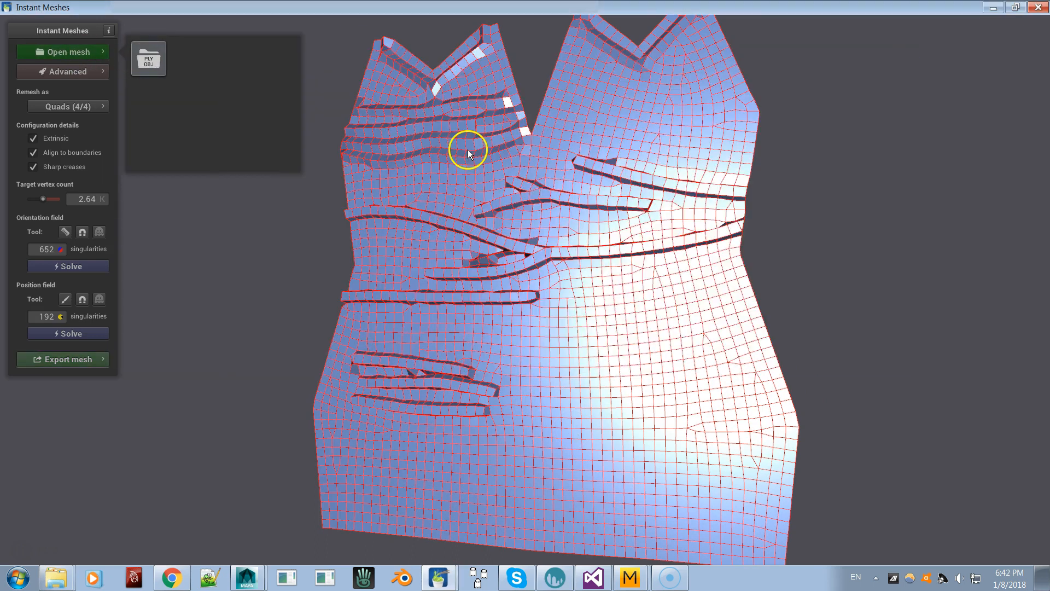
left_click_drag(471, 163, 476, 232)
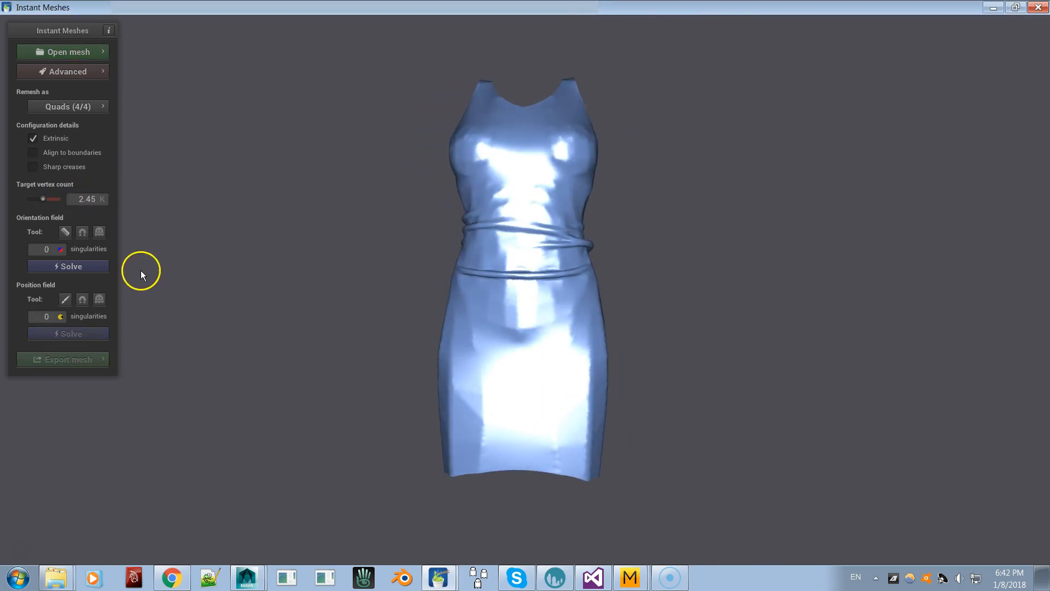
Enable Align to boundaries, solve the dress's orientation and position fields, and extract the quad mesh.
left_click(68, 266)
mouse_move(636, 296)
left_mouse_down()
mouse_move(497, 219)
mouse_move(699, 263)
mouse_move(379, 206)
left_mouse_up()
left_click(94, 334)
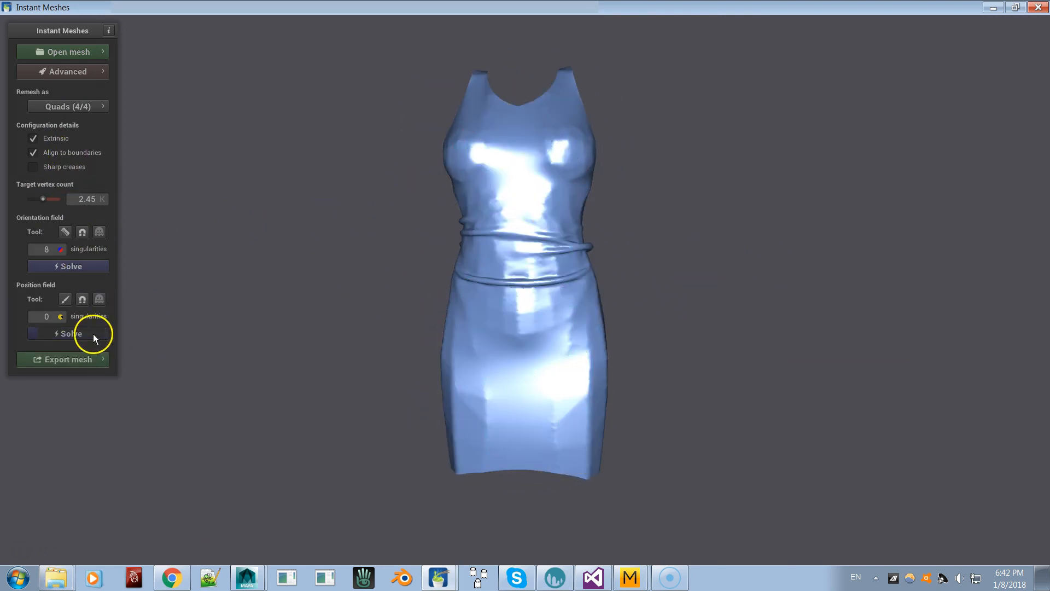
left_click(85, 355)
left_click(181, 285)
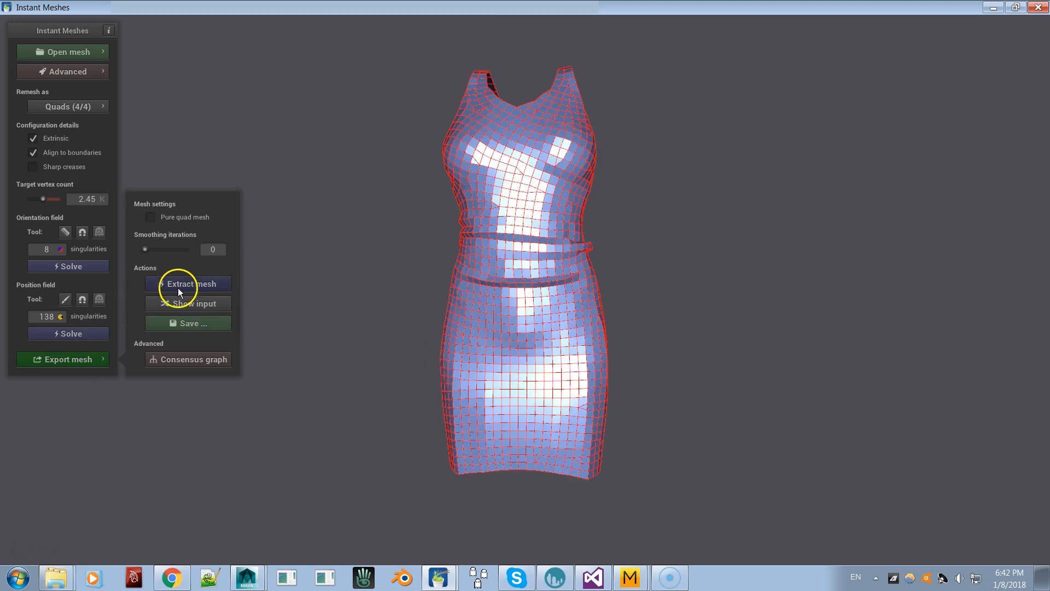
scroll(537, 318, "up", 5)
left_click_drag(514, 324, 517, 281)
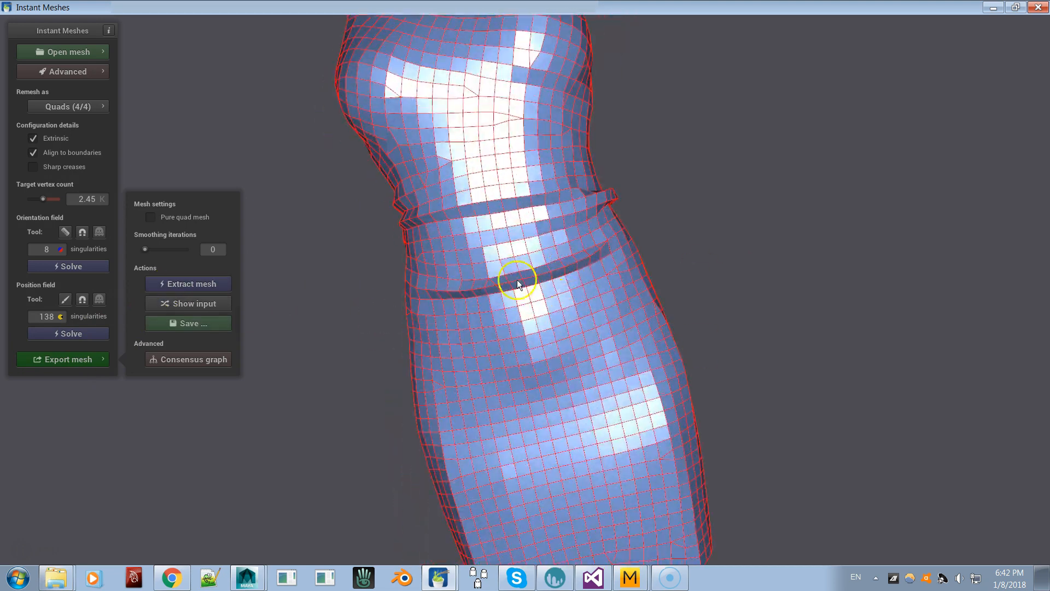
left_click_drag(608, 222, 584, 256)
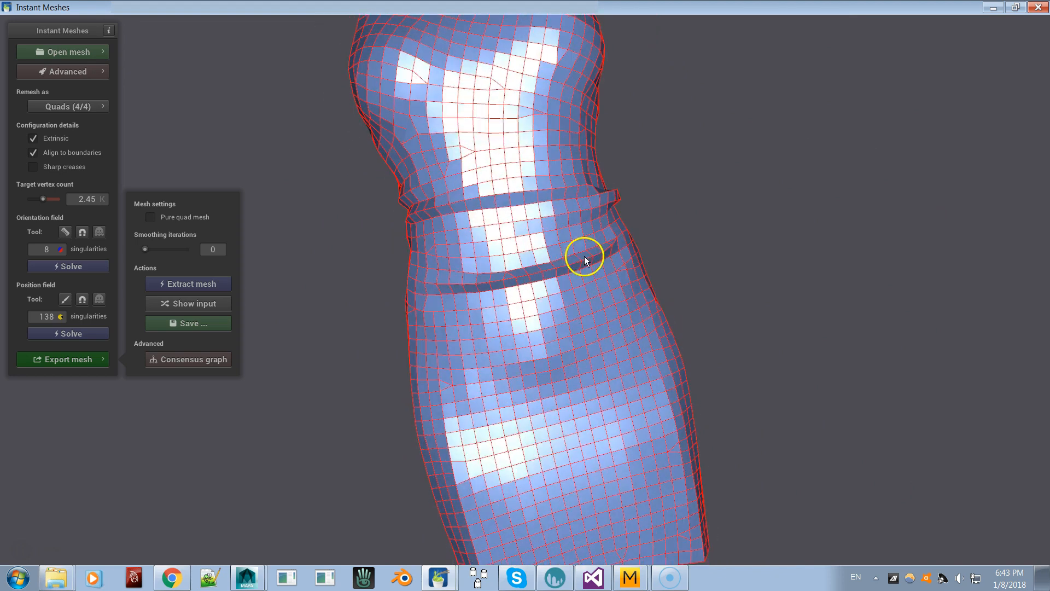
Set the target vertex count to 10.76 K and solve the orientation field for the dress.
left_click(51, 199)
left_click(533, 321)
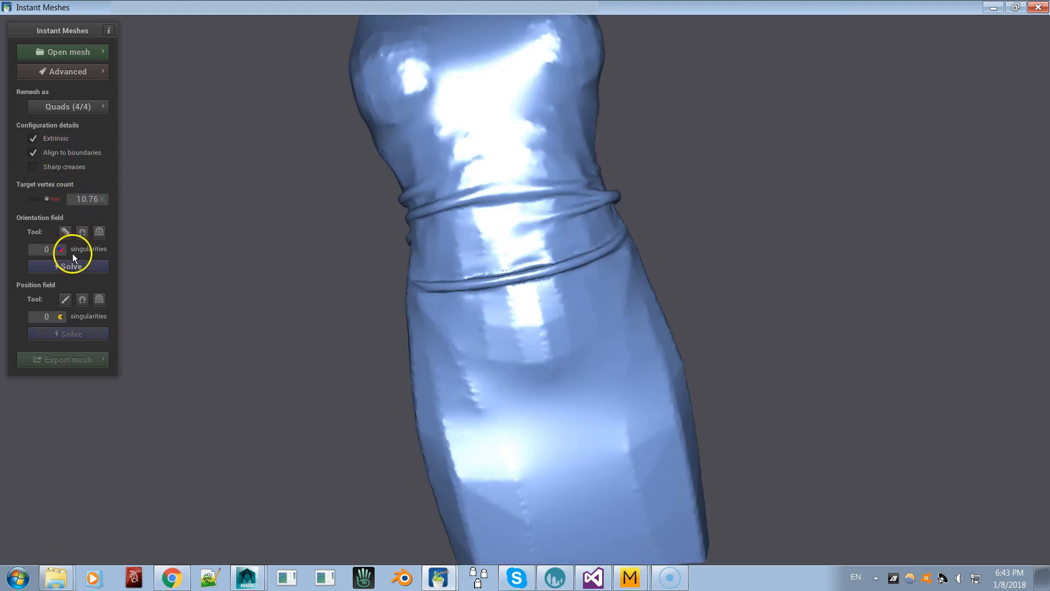
left_click(87, 270)
Comb the orientation field along the lower waist fold, then solve the position field and show the extracted quad mesh.
left_click_drag(539, 282, 460, 264)
scroll(422, 227, "up", 8)
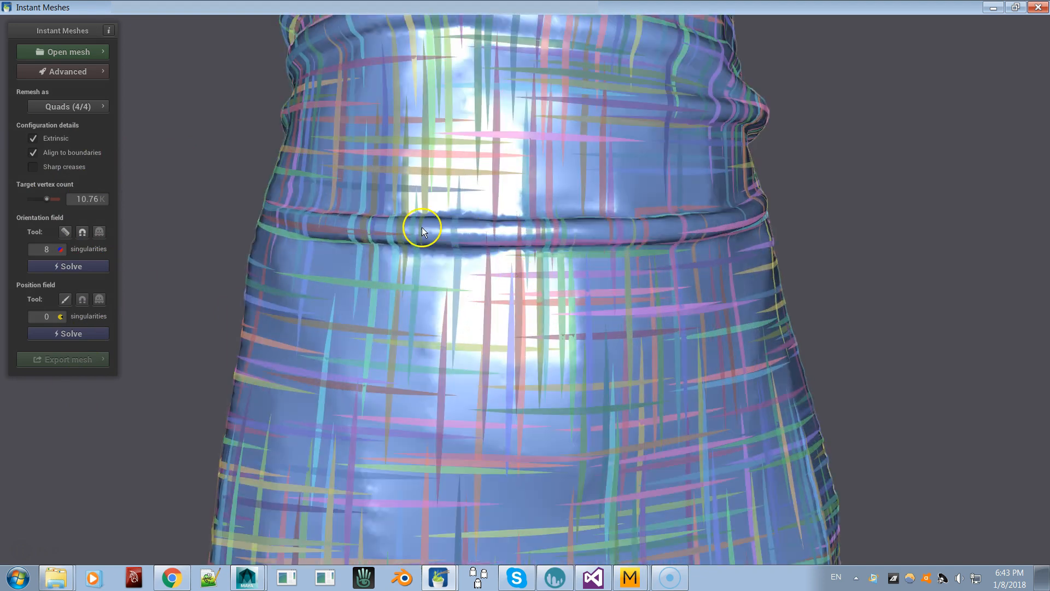
left_click_drag(374, 224, 584, 243)
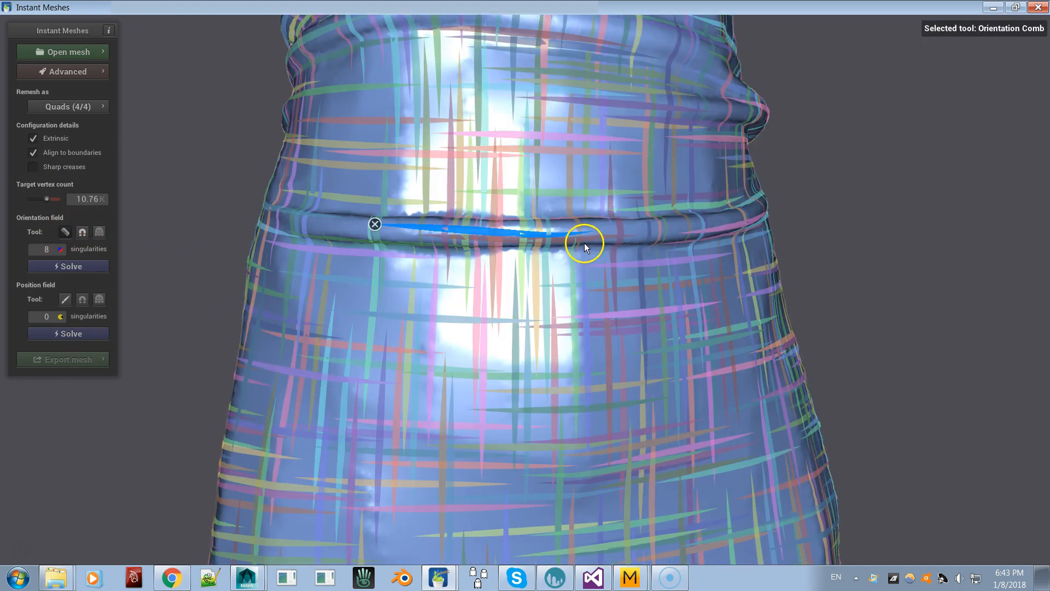
left_click(68, 334)
left_click(66, 359)
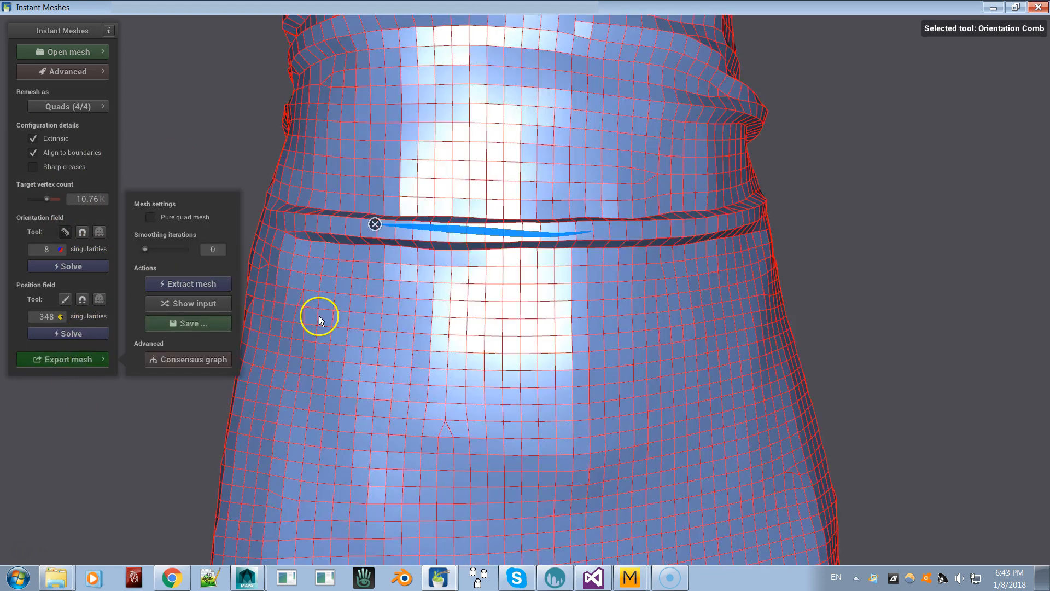
Re-solve the orientation and position fields for the whole dress and show the extracted mesh.
scroll(550, 289, "down", 10)
left_click(507, 294)
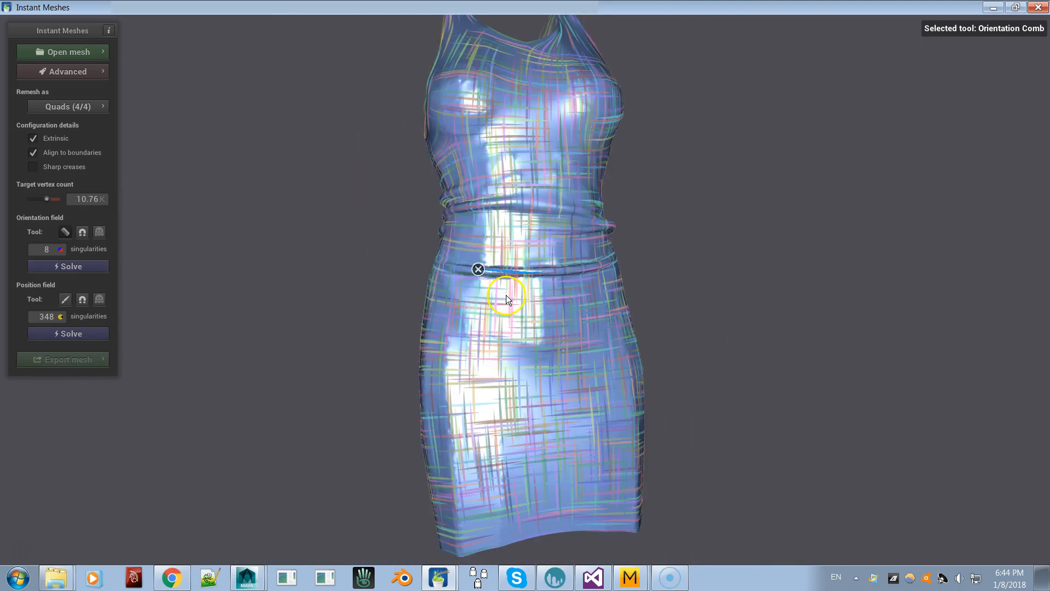
left_click(69, 267)
left_click(68, 333)
left_click(67, 359)
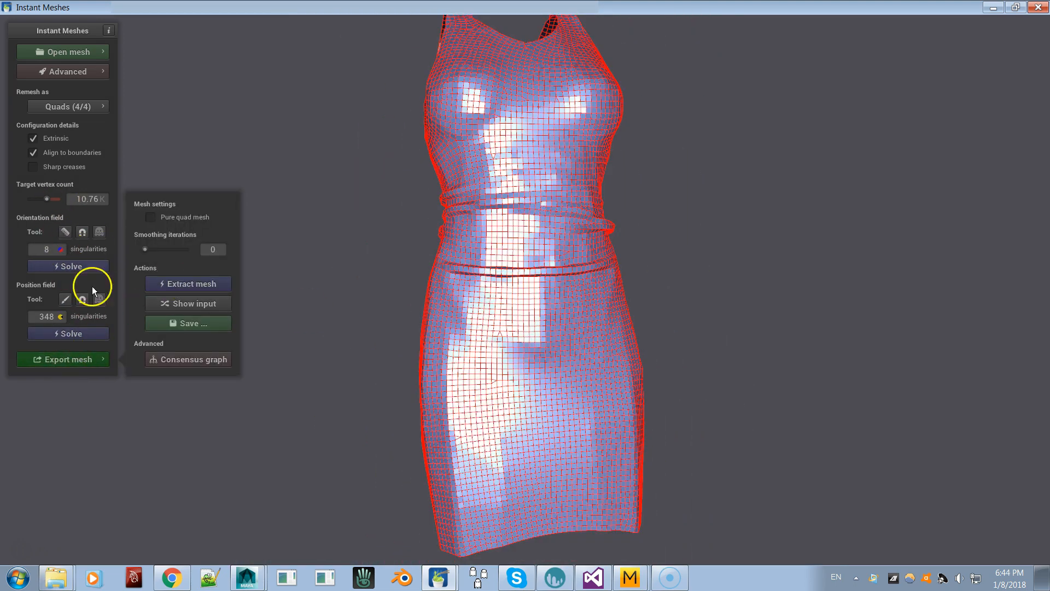
left_click_drag(694, 285, 484, 210)
scroll(517, 257, "up", 5)
scroll(484, 210, "down", 6)
left_click_drag(537, 321, 556, 253)
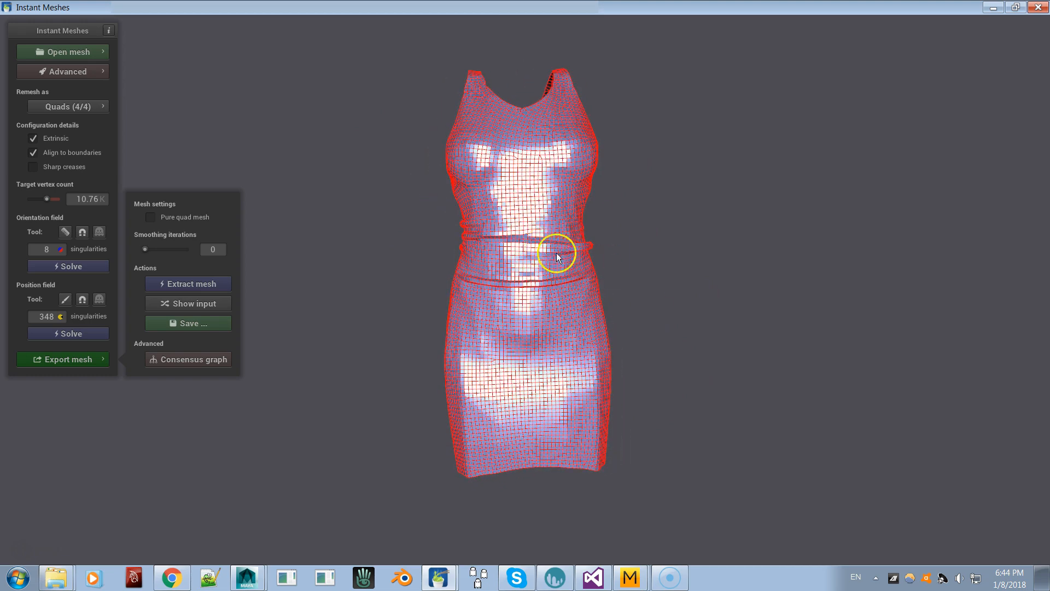
Open the flattened dress mesh with the raised folds.
left_click(100, 57)
left_click(143, 52)
double_click(496, 140)
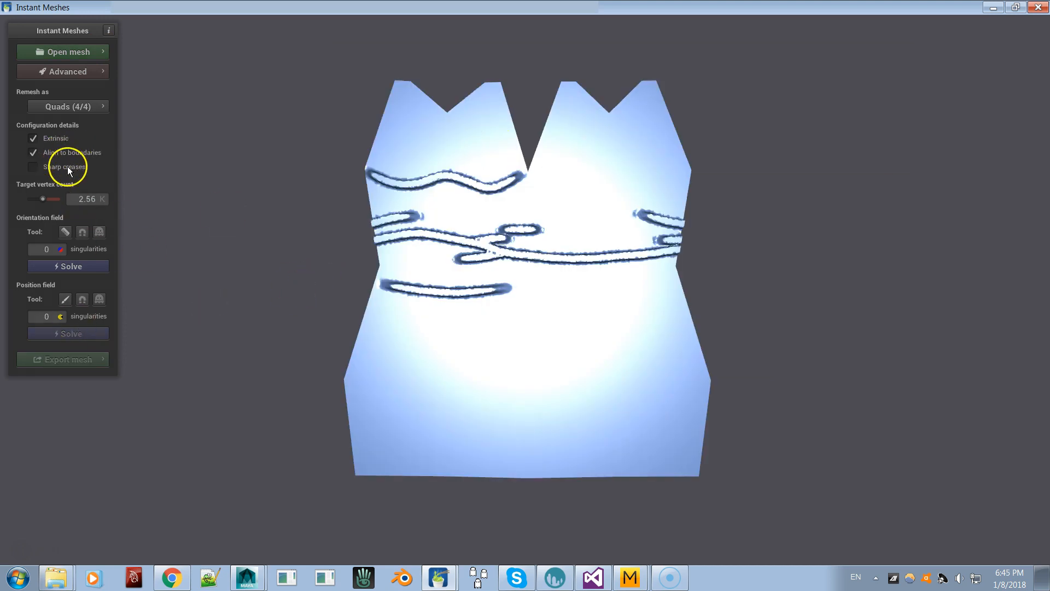
Enable Sharp creases and solve the orientation and position fields of the flat dress.
left_click(33, 166)
left_click(539, 319)
left_click(100, 266)
left_click(52, 334)
scroll(584, 261, "up", 4)
left_click_drag(584, 261, 509, 259)
Switch to Maya and select the raised vertices of the uppermost fold on the flat dress mesh.
key("alt+Tab")
left_click_drag(724, 333, 757, 304, "alt")
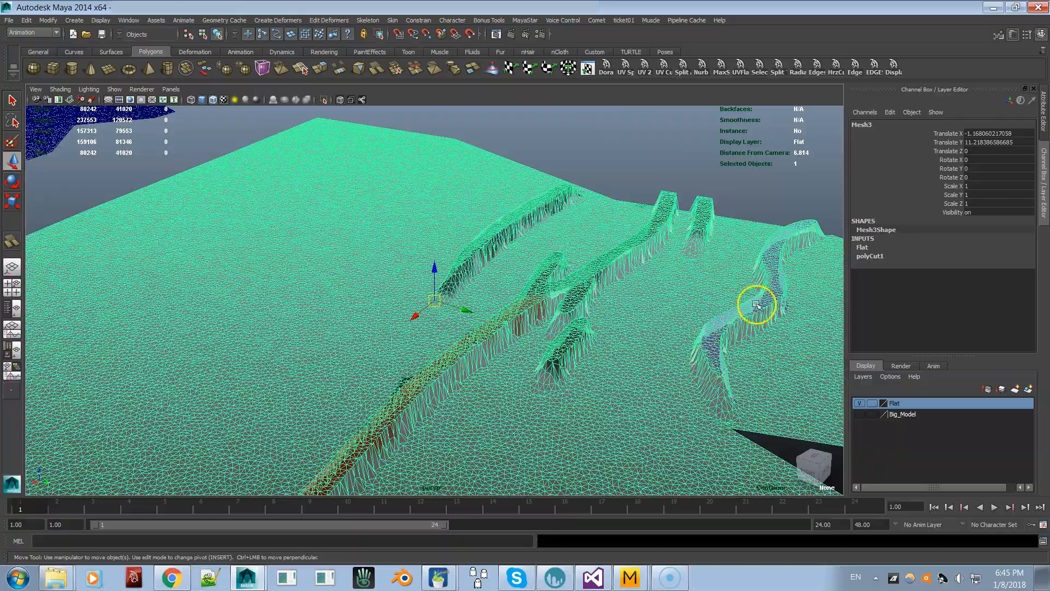
left_click_drag(781, 248, 640, 298, "alt")
left_click(688, 301)
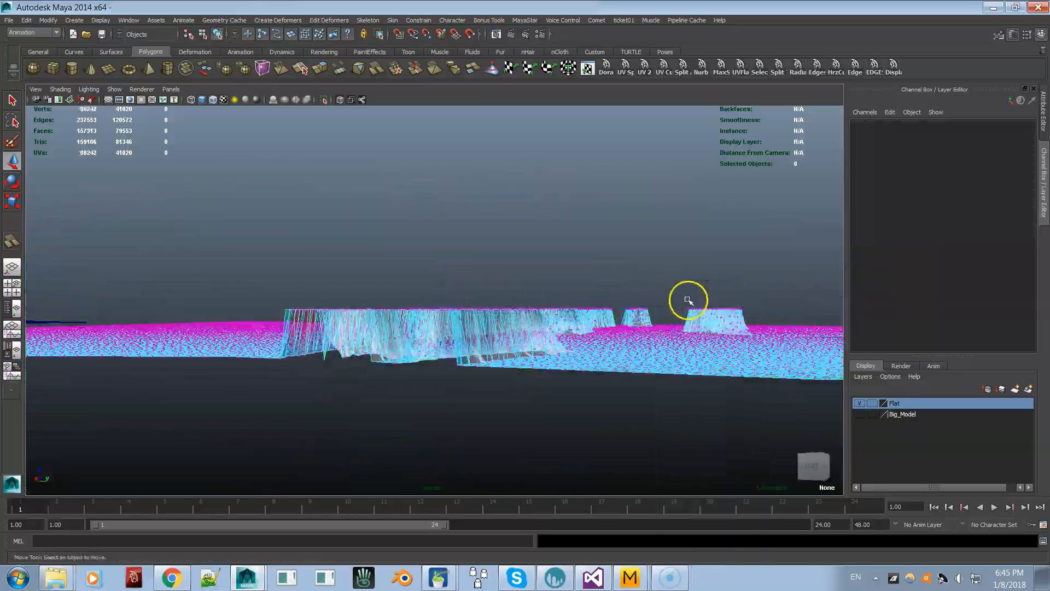
left_click_drag(750, 325, 751, 326)
left_click_drag(730, 293, 790, 355, "alt")
left_click_drag(368, 126, 349, 110, "alt")
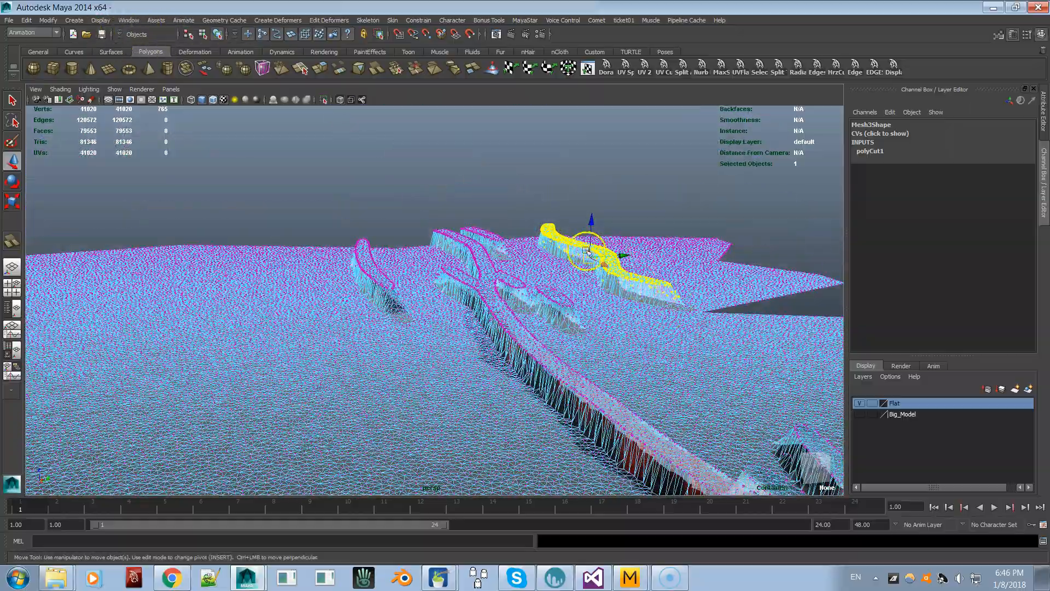
Smooth the selected fold vertices by applying Average Vertices seven times.
left_click_drag(587, 250, 484, 310, "alt")
left_click_drag(342, 306, 565, 345, "alt")
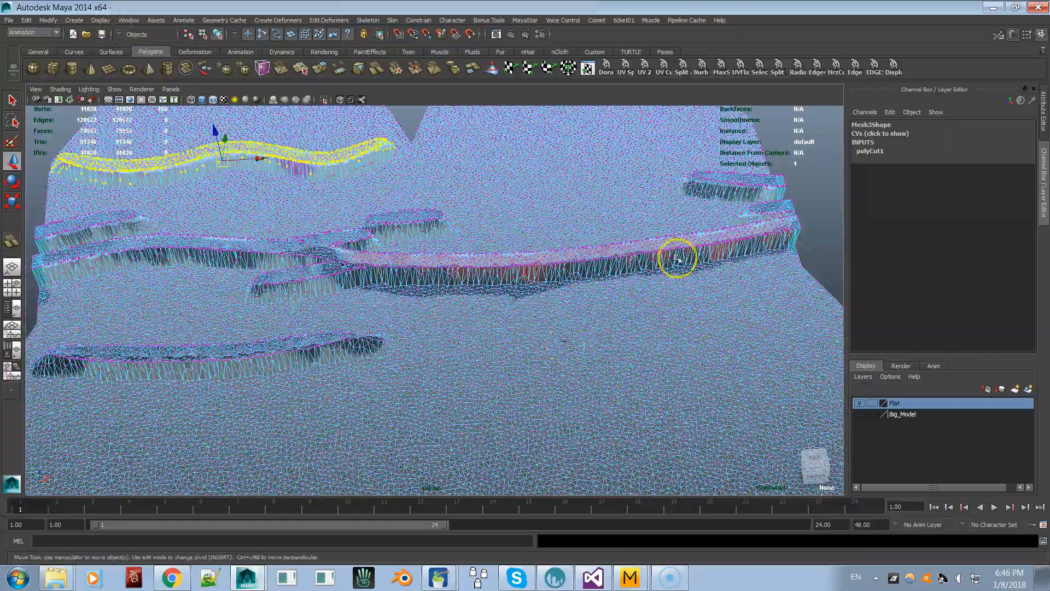
left_click_drag(332, 317, 159, 203, "alt")
key("F3")
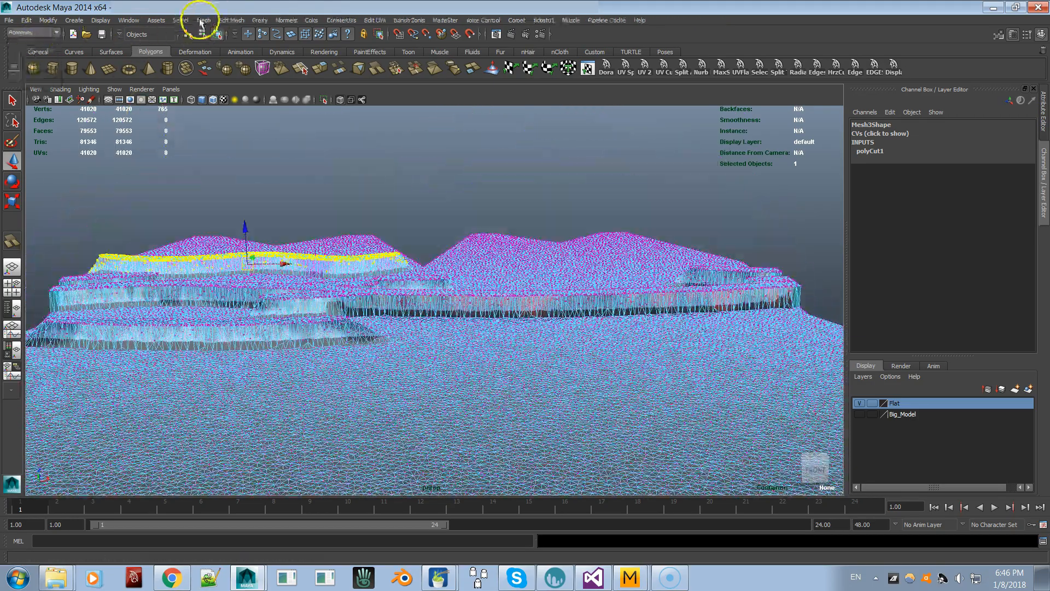
left_click(203, 20)
left_click(253, 89)
left_click_drag(246, 165, 698, 282, "alt")
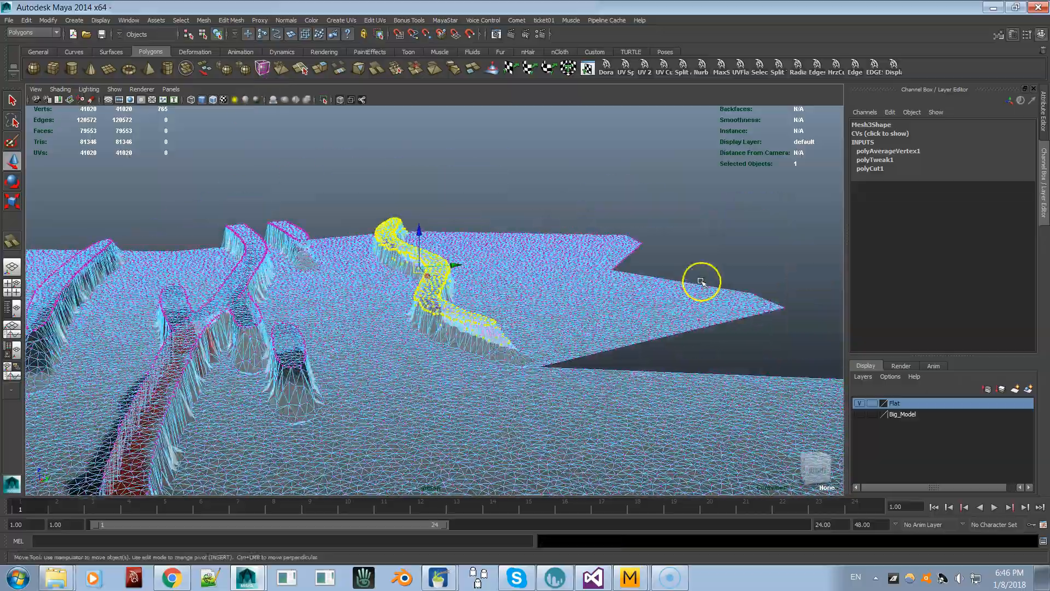
key("g")
key("g")
key("g")
key("g")
key("g")
key("g")
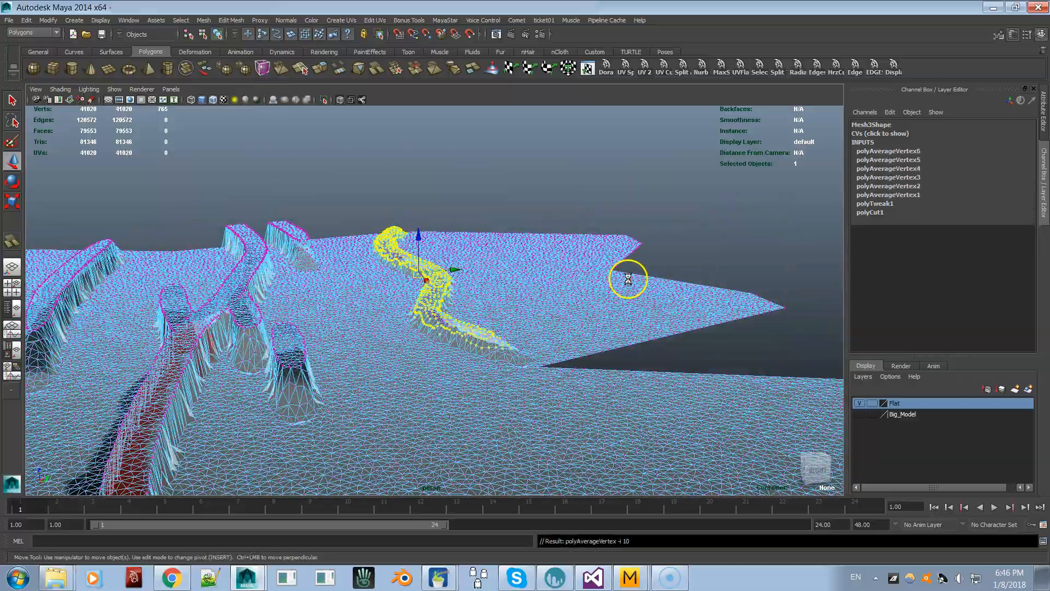
Select the whole flat dress mesh and export it over the existing Dress FLAT For Video.obj.
left_click_drag(407, 323, 513, 342, "alt")
scroll(514, 342, "down", 3)
right_click_drag(513, 343, 548, 317)
left_click(356, 307)
left_click_drag(356, 309, 469, 350, "alt")
left_click(9, 21)
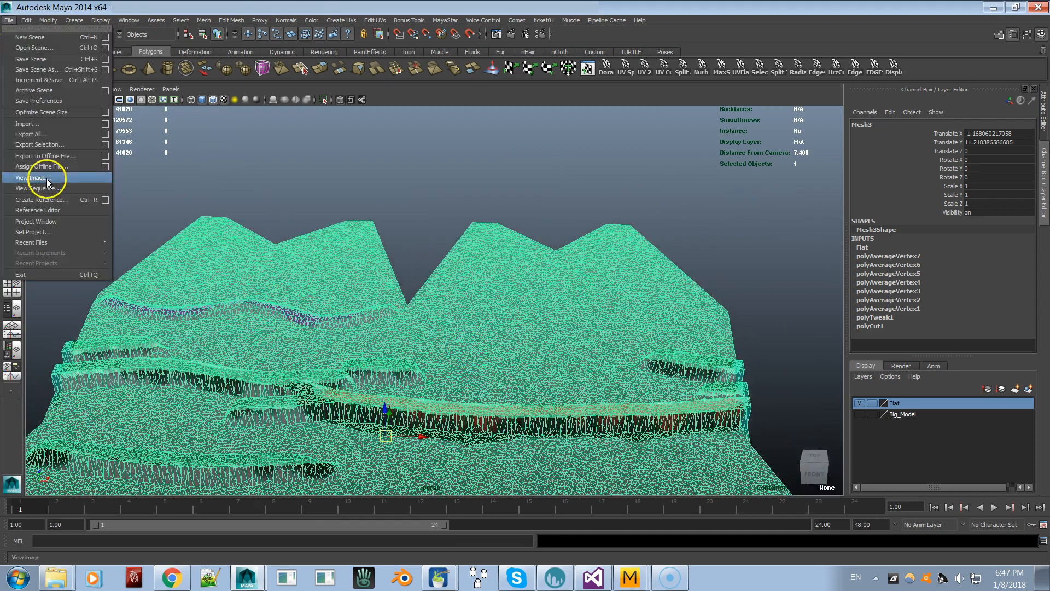
left_click(47, 176)
double_click(294, 93)
left_click(555, 253)
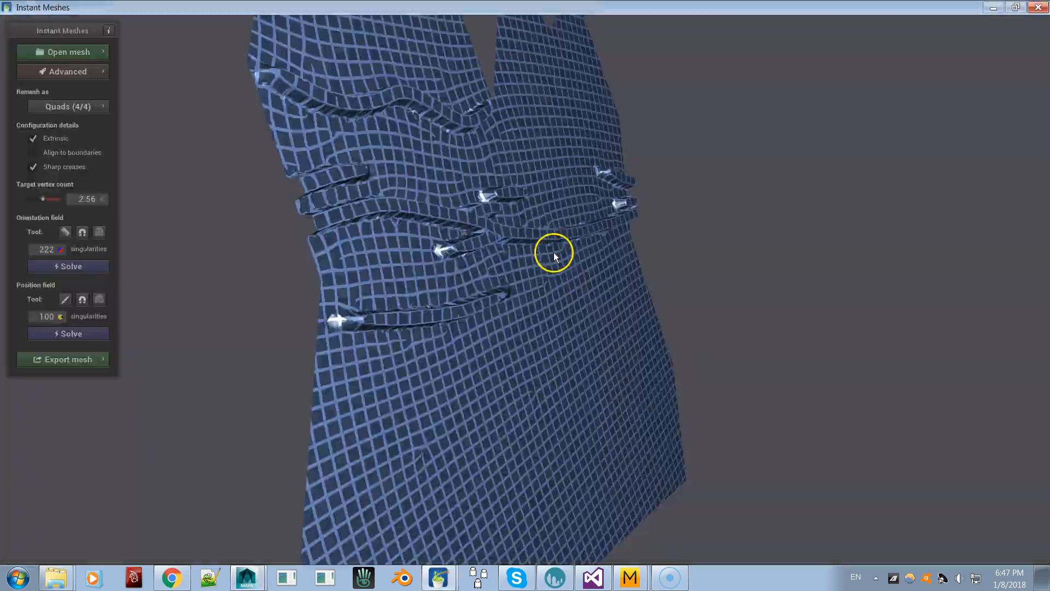
Switch to Instant Meshes and open the re-exported Dress FLAT For Video.obj.
left_click(53, 50)
left_click(145, 52)
double_click(470, 77)
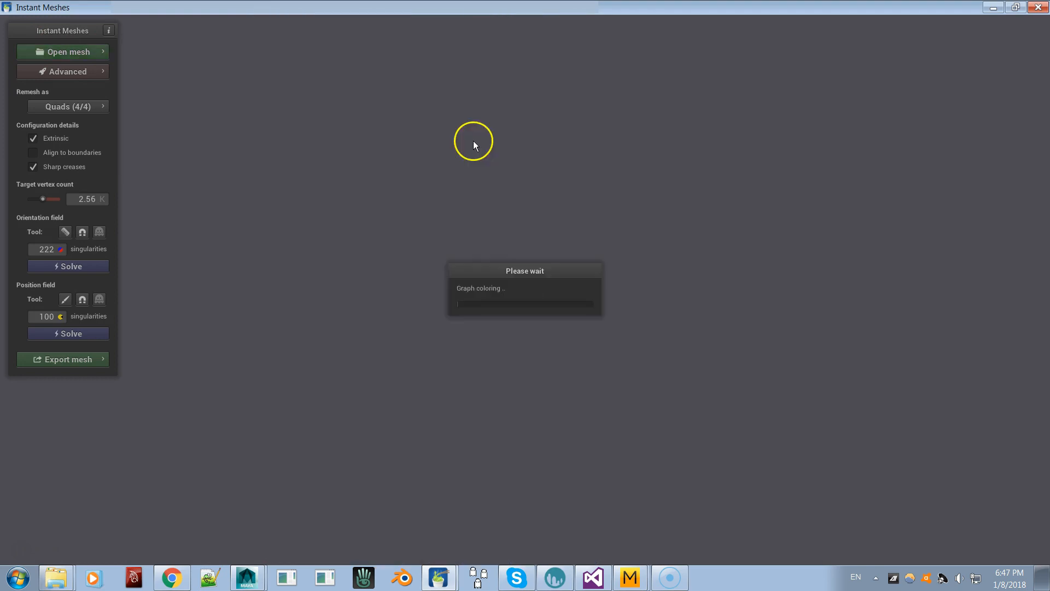
Enable Sharp creases for the smoothed flat dress and solve its orientation and position fields.
left_click(64, 164)
left_click(557, 319)
left_click(68, 264)
left_click(81, 334)
scroll(422, 321, "up", 5)
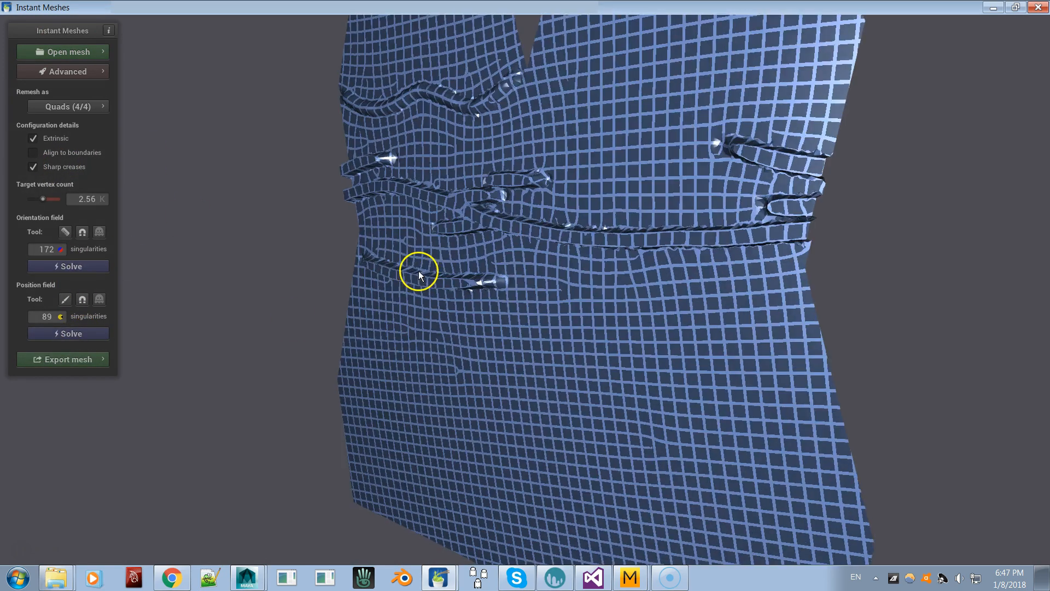
Enable Align to boundaries and solve the fields again.
left_click_drag(468, 237, 157, 181)
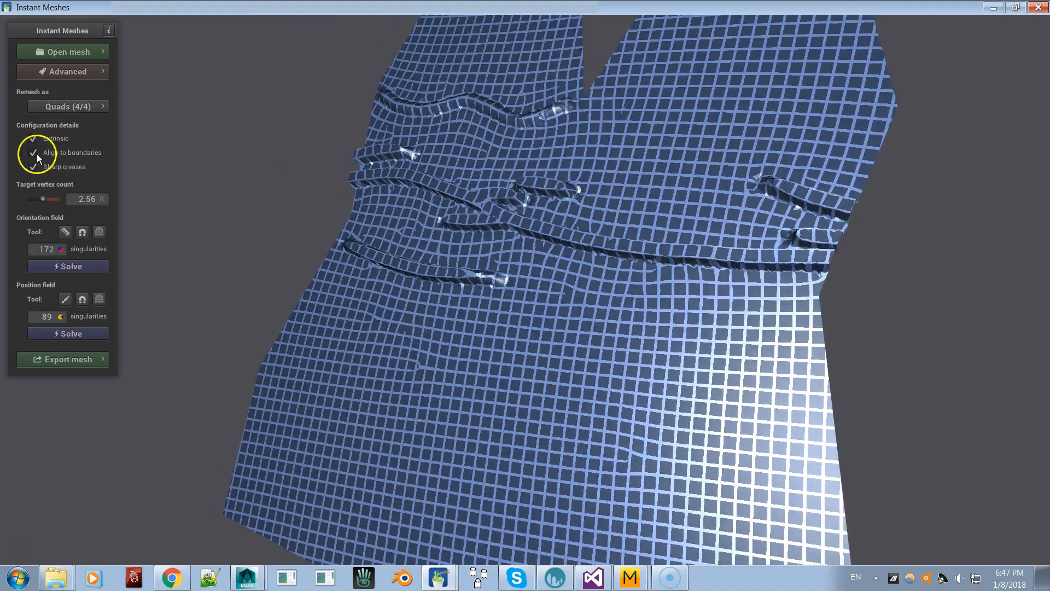
left_click(85, 334)
left_click_drag(351, 274, 294, 190)
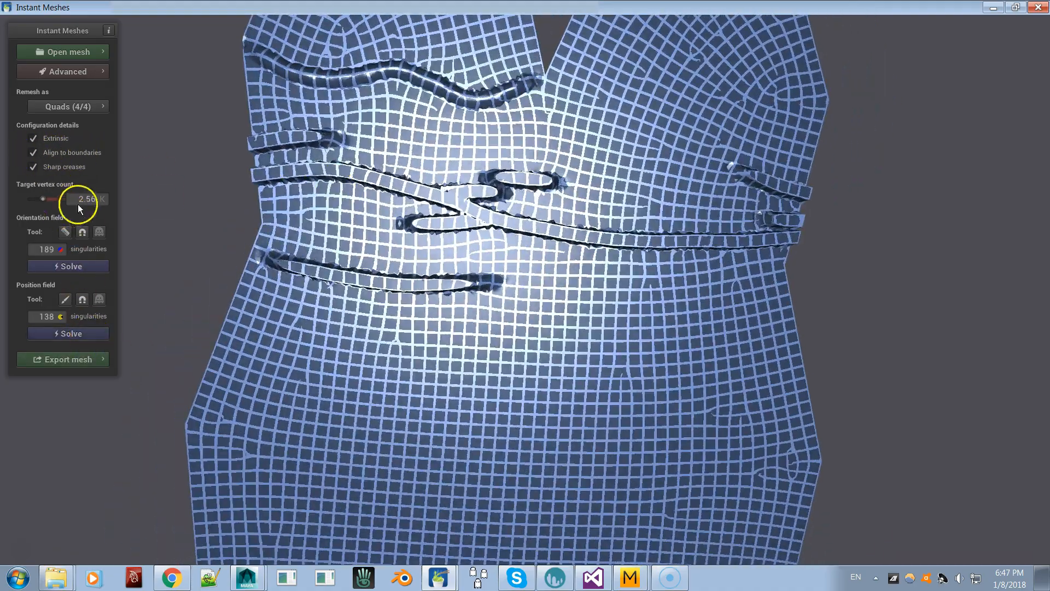
Extract the remeshed quad mesh of the flat dress.
left_click_drag(409, 130, 233, 140)
left_click(68, 359)
left_click(165, 283)
Examine the extracted mesh's edge flow around the raised folds and along the side boundaries from several angles.
left_click_drag(347, 312, 299, 203)
left_click_drag(408, 119, 279, 105)
left_click_drag(497, 114, 450, 186)
left_click_drag(405, 92, 408, 255)
scroll(442, 171, "down", 4)
scroll(408, 255, "up", 8)
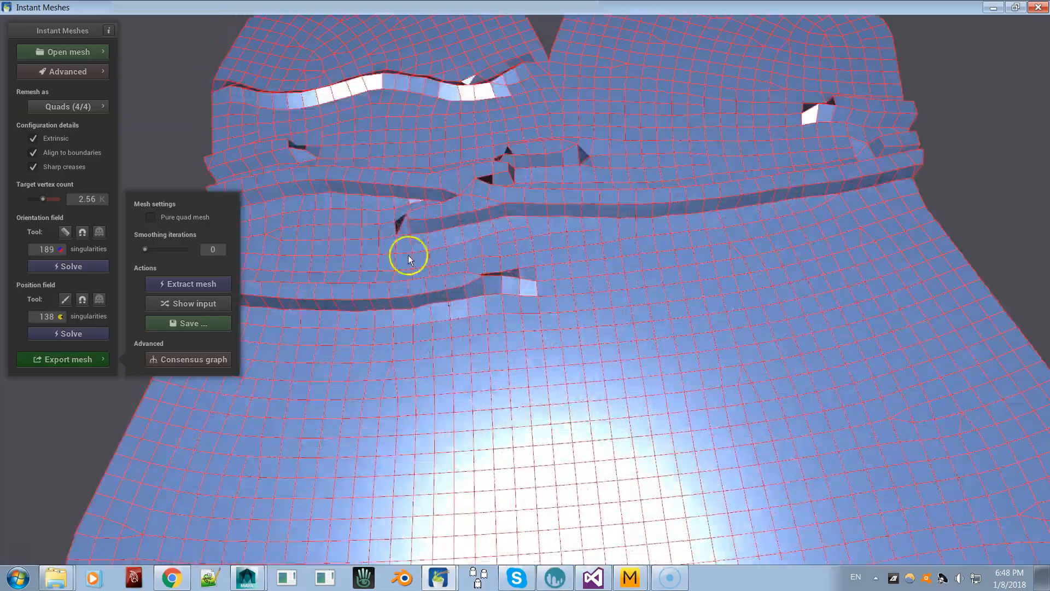
left_click_drag(412, 292, 698, 270)
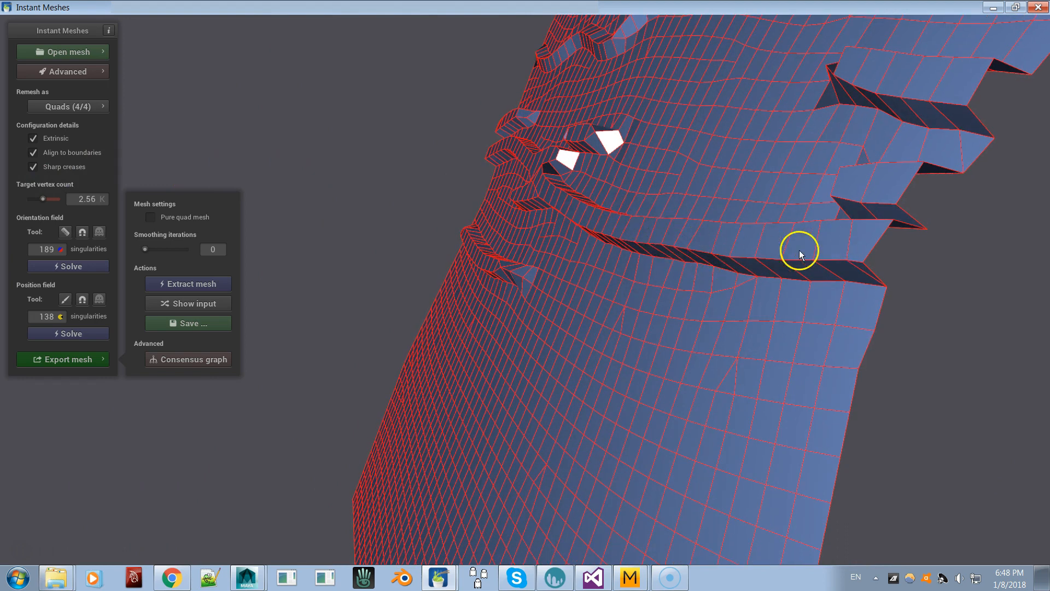
left_click_drag(785, 265, 665, 296)
left_click_drag(565, 275, 710, 337)
left_click_drag(611, 257, 782, 328)
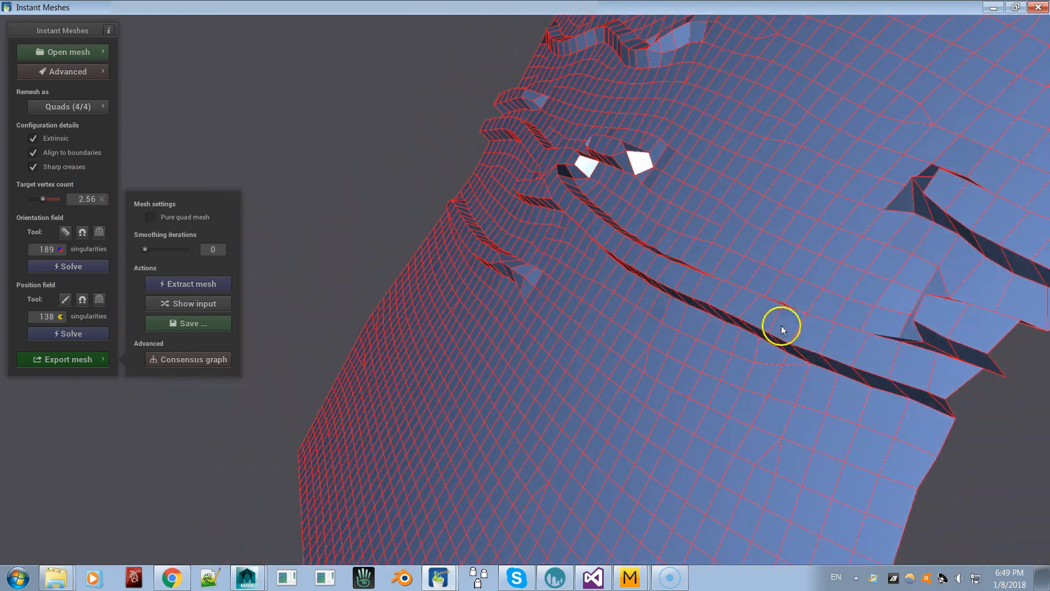
left_click_drag(914, 368, 552, 188)
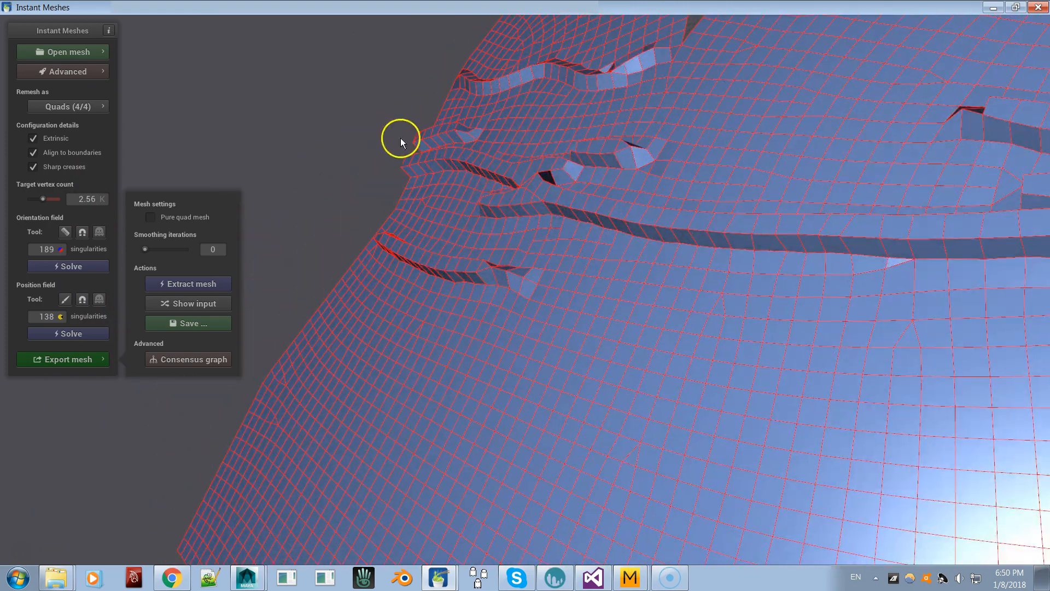
left_click_drag(557, 187, 709, 66)
left_click_drag(611, 255, 477, 58)
left_click_drag(366, 341, 476, 301)
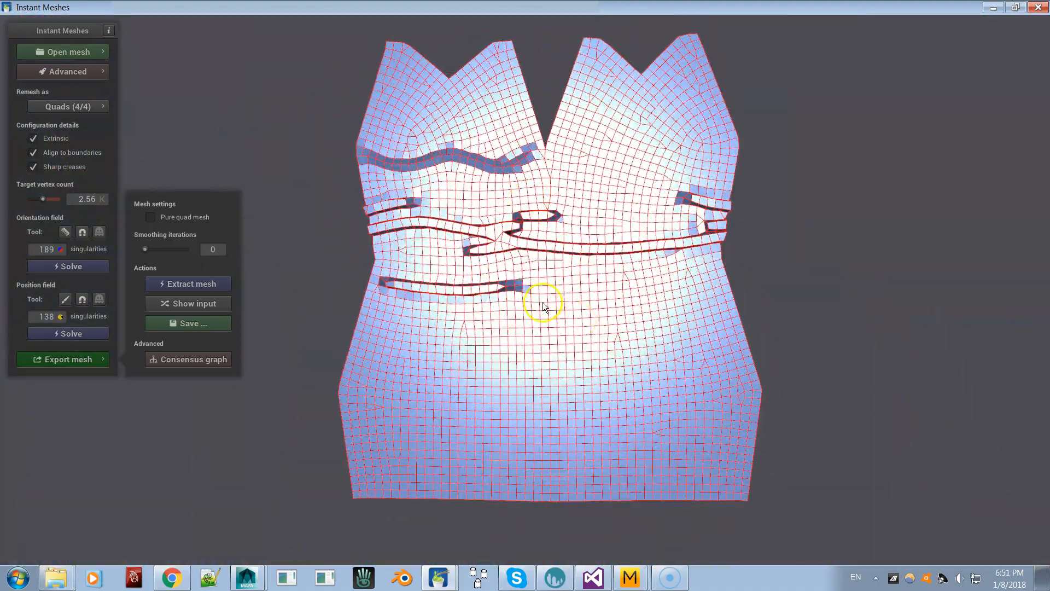
Save the extracted mesh to the Desktop as Dress FLAT For Video From Instant Mesher.obj.
left_click(192, 323)
left_click(432, 139)
left_click(395, 302)
left_click(395, 301)
type("F")
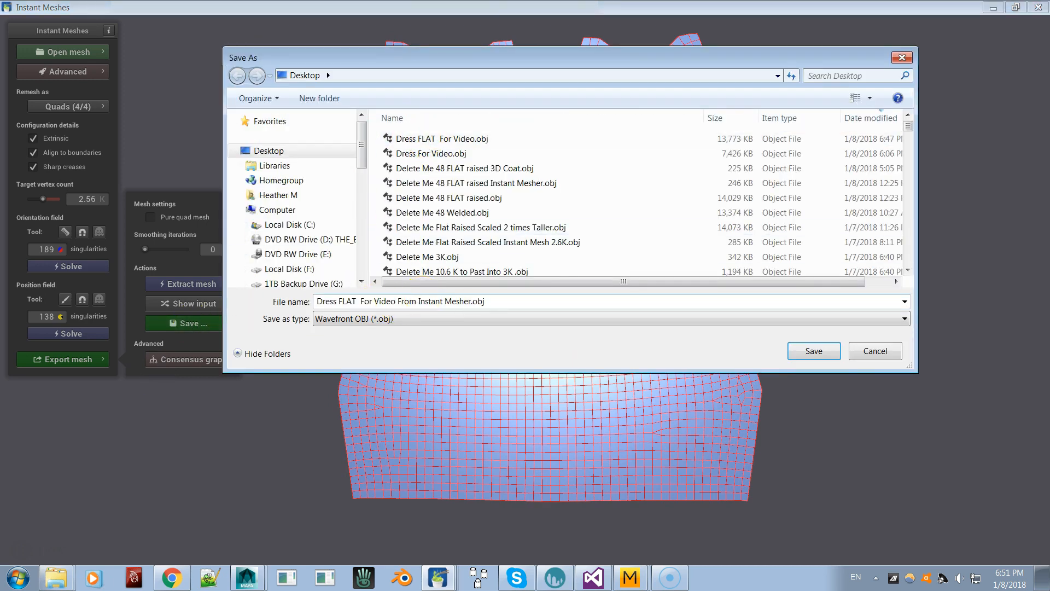
left_click(800, 352)
Switch to Maya and import Dress FLAT For Video From Instant Mesher.obj.
key("alt+Tab")
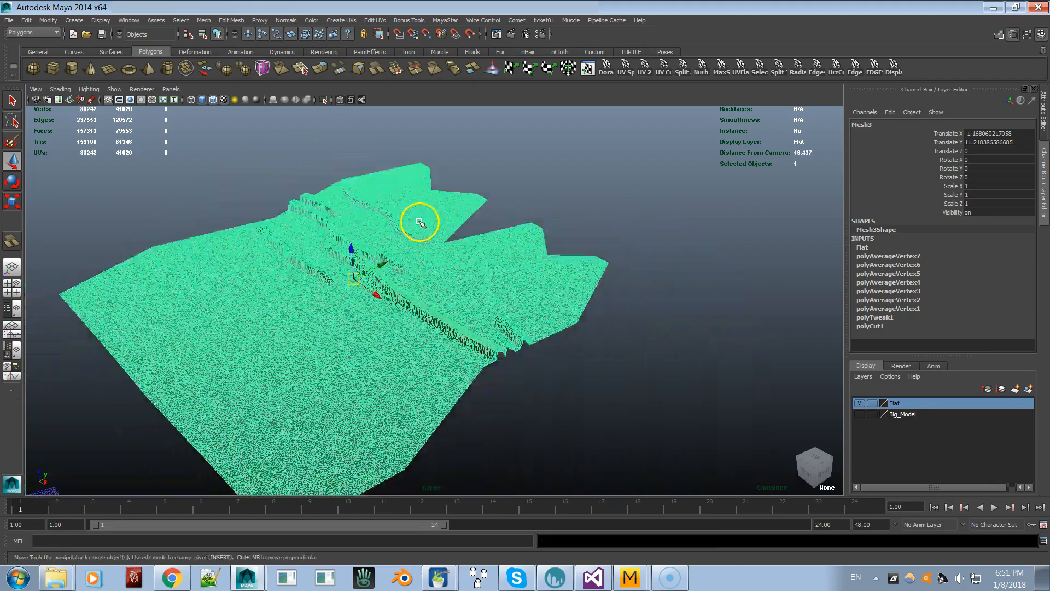
left_click(9, 20)
left_click(33, 134)
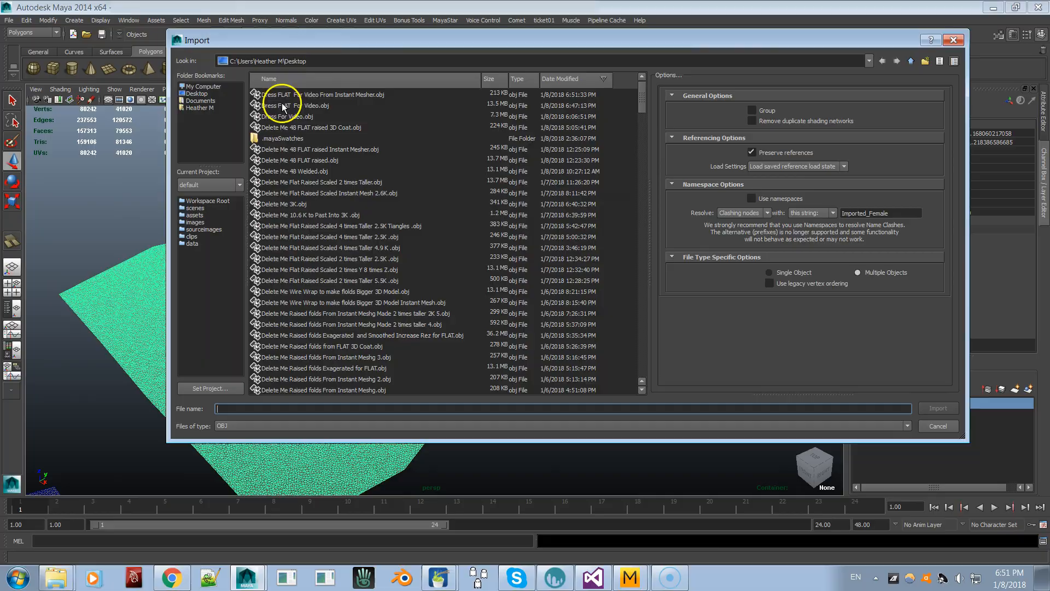
double_click(284, 99)
Show the imported mesh's vertices in the top view and hide the Flat layer.
left_click(324, 281)
left_click_drag(324, 281, 422, 326, "alt")
left_click(368, 335)
left_click(815, 466)
right_click_drag(695, 377, 618, 361, "alt")
middle_click_drag(602, 180, 459, 433, "alt")
right_click_drag(459, 434, 766, 419, "alt")
middle_click_drag(766, 418, 556, 380, "alt")
right_click_drag(420, 271, 370, 270)
left_click(860, 402)
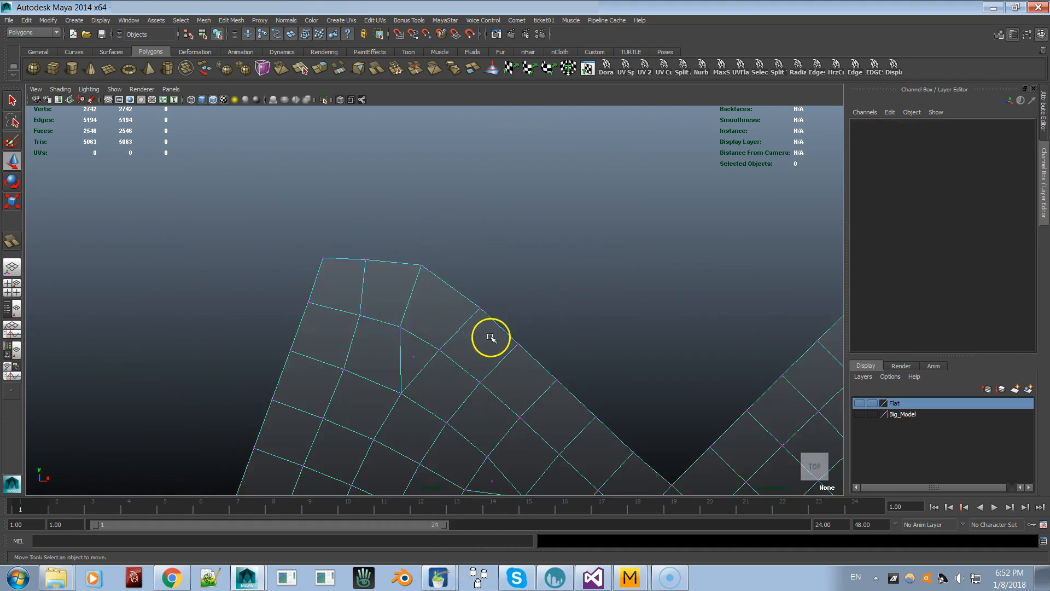
Merge the imported quad mesh's overlapping vertices and delete its construction history.
right_click_drag(570, 419, 377, 405, "alt")
middle_click_drag(654, 346, 676, 317, "alt")
right_click_drag(593, 329, 620, 313)
left_click(615, 315)
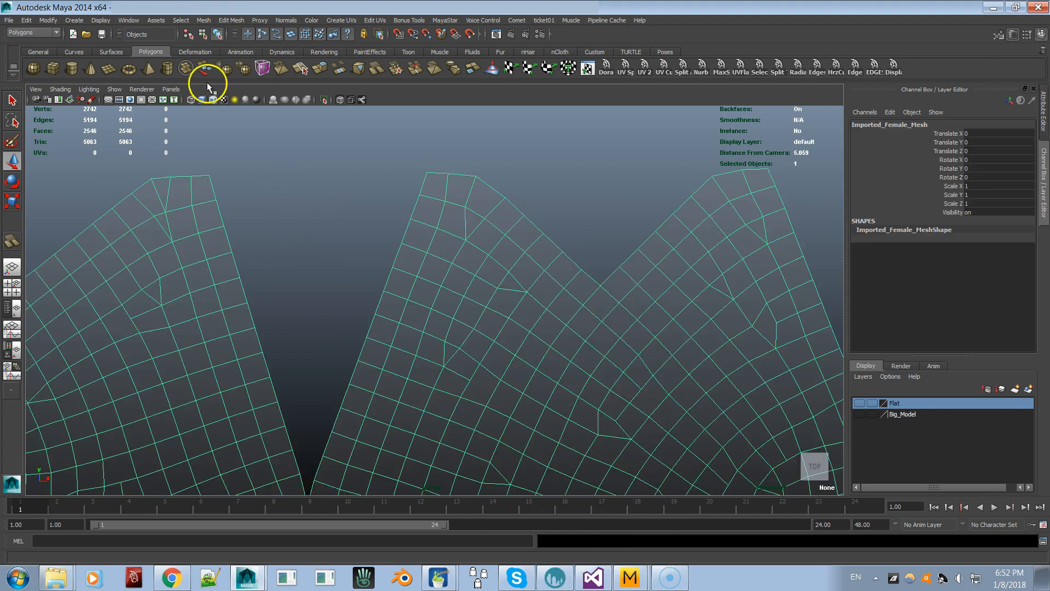
left_click(223, 21)
left_click(258, 285)
right_click_drag(405, 344, 263, 377, "alt")
middle_click_drag(299, 386, 330, 367, "alt")
right_click_drag(330, 367, 590, 346, "alt")
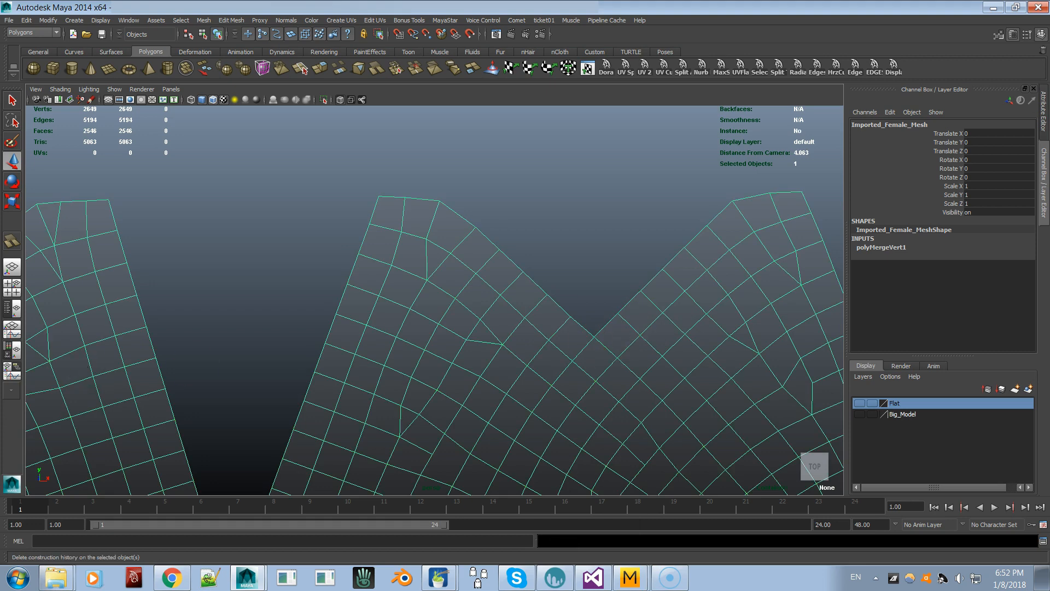
Display the imported mesh's vertices and show the Flat layer as a reference layer.
middle_click_drag(413, 298, 481, 304, "alt")
right_click_drag(492, 235, 444, 236)
left_click(862, 404)
left_click(872, 404)
Turn on point snapping and snap a shoulder vertex of the quad mesh onto the reference mesh.
left_click(525, 221)
left_click(427, 33)
left_click_drag(542, 161, 453, 157)
Snap boundary vertices at the side corner and beside the side folds onto the reference mesh's outline.
middle_click_drag(773, 360, 436, 479, "alt")
left_click(641, 285)
scroll(735, 281, "up", 6)
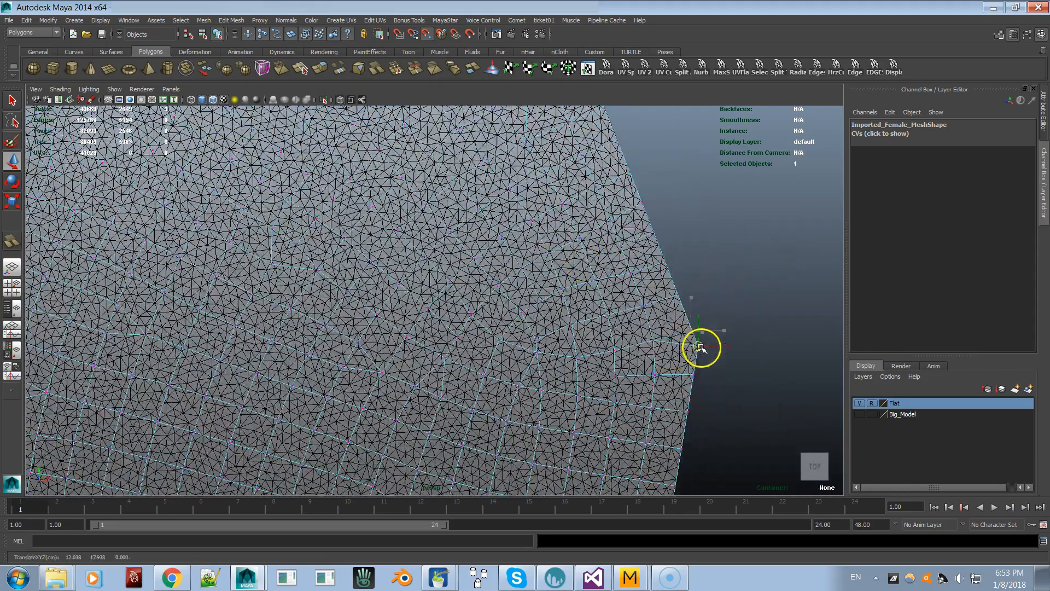
scroll(701, 348, "down", 5)
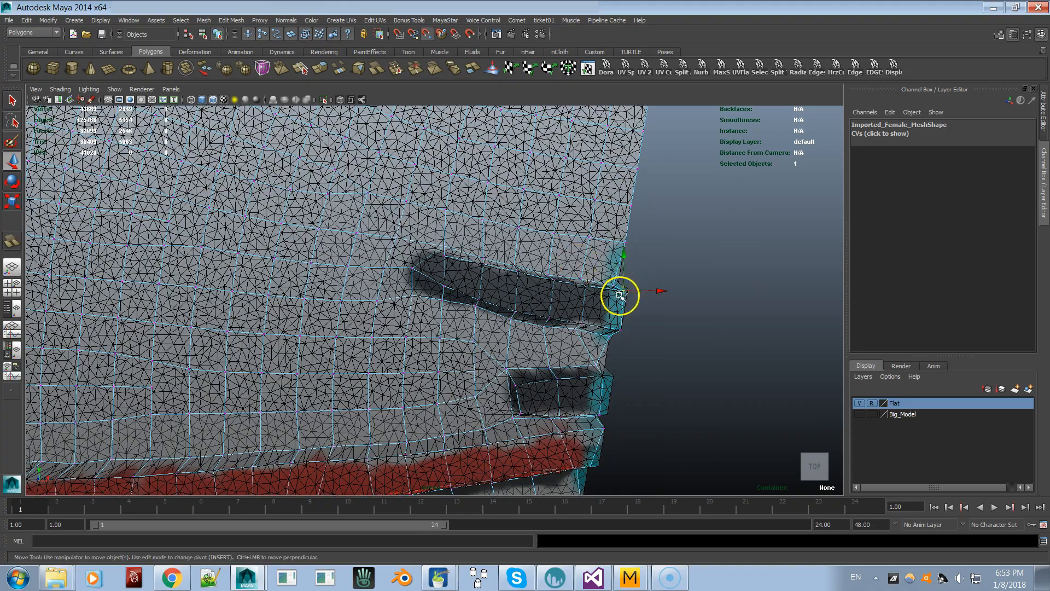
scroll(610, 289, "down", 3)
left_click(574, 306)
scroll(557, 249, "up", 3)
left_click_drag(332, 130, 289, 137, "alt")
left_click(816, 463)
middle_click_drag(469, 265, 397, 337, "alt")
right_click_drag(396, 337, 717, 309, "alt")
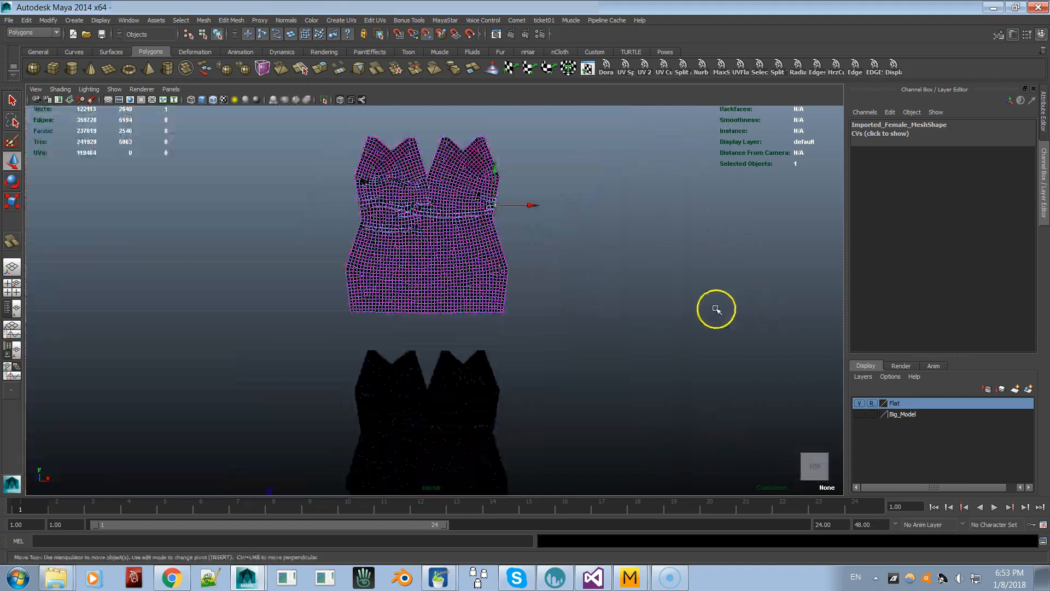
Snap the quad mesh's boundary vertices beside the waist folds on the right side onto the reference mesh's outline.
key("f")
middle_click_drag(465, 343, 489, 342, "alt")
middle_click_drag(516, 384, 534, 263, "alt")
left_click(450, 357)
left_click_drag(471, 285, 469, 286)
middle_click_drag(449, 377, 457, 330, "alt")
left_click(444, 324)
left_click_drag(452, 331, 462, 339)
middle_click_drag(464, 370, 465, 303, "alt")
left_click(453, 324)
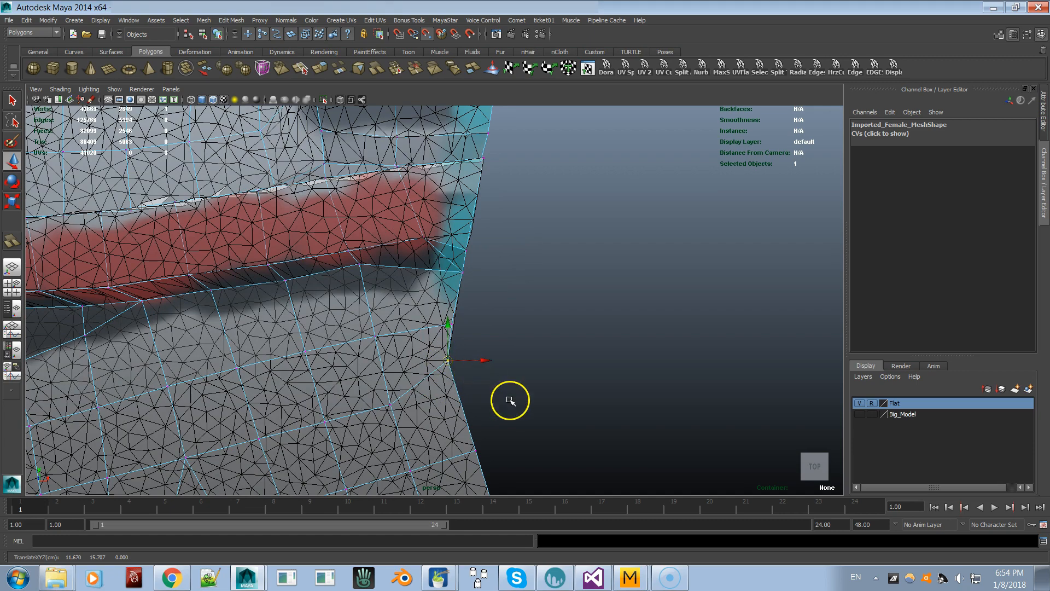
Snap the boundary vertices along the right skirt edge down to the hem onto the reference mesh.
middle_click_drag(510, 401, 514, 254, "alt")
middle_click_drag(603, 471, 650, 333, "alt")
middle_click_drag(649, 454, 655, 342, "alt")
left_click(594, 249)
middle_click_drag(635, 431, 654, 305, "alt")
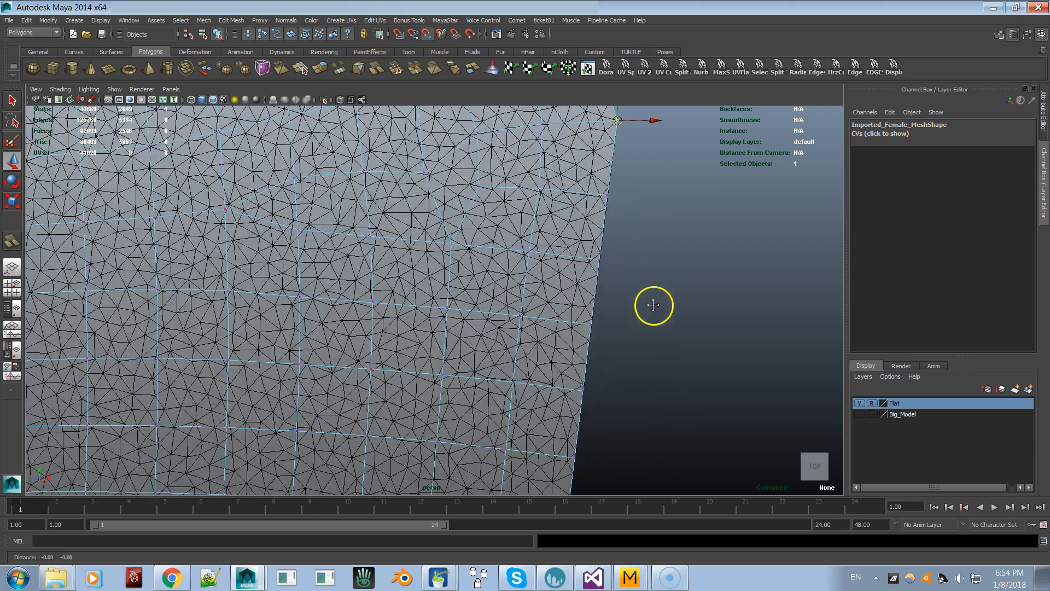
middle_click_drag(650, 455, 651, 328, "alt")
left_click_drag(608, 375, 553, 462)
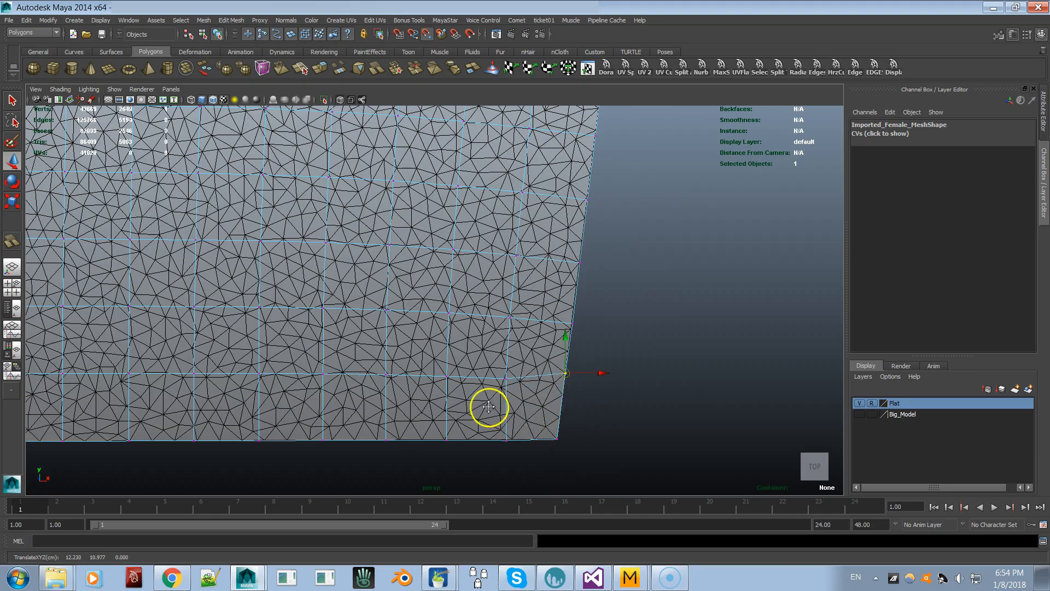
Snap the boundary vertex just above the left hem corner onto the reference mesh's side edge.
middle_click_drag(489, 407, 712, 375, "alt")
scroll(511, 344, "down", 1)
middle_click_drag(511, 345, 779, 311, "alt")
middle_click_drag(547, 331, 766, 358, "alt")
left_click_drag(417, 384, 407, 328)
right_click_drag(407, 329, 861, 258, "alt")
left_click_drag(386, 335, 386, 328)
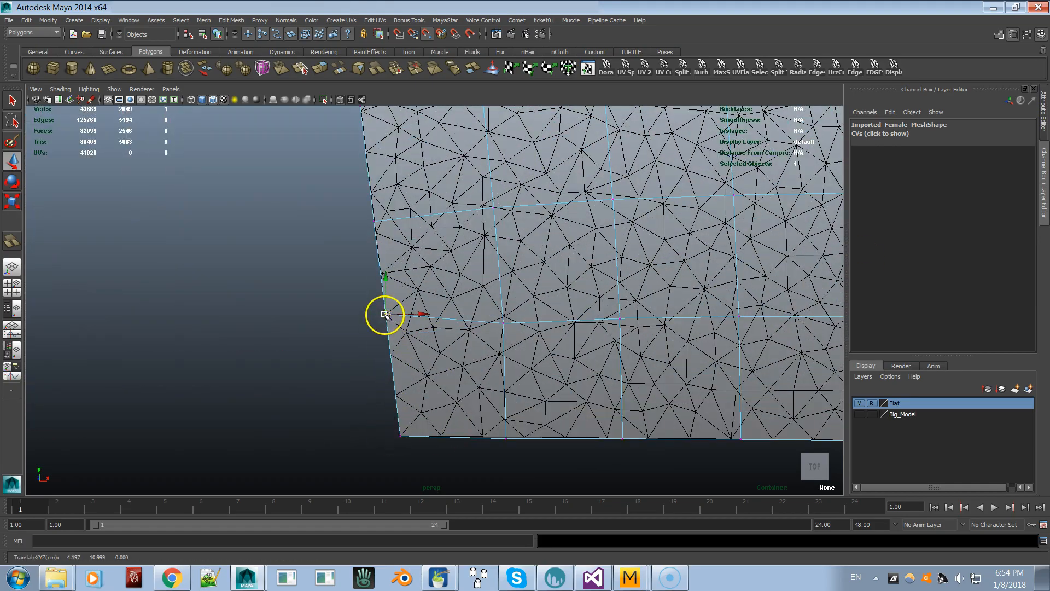
Snap the left skirt edge vertices and those at the lower waist folds onto the reference outline.
right_click_drag(444, 297, 385, 289, "alt")
middle_click_drag(416, 305, 460, 422, "alt")
middle_click_drag(515, 181, 546, 437, "alt")
left_click_drag(445, 356, 424, 320)
middle_click_drag(475, 335, 469, 469, "alt")
middle_click_drag(637, 159, 613, 443, "alt")
middle_click_drag(558, 219, 528, 487, "alt")
mouse_move(508, 284)
left_mouse_down()
mouse_move(534, 324)
mouse_move(521, 300)
left_mouse_up()
middle_click_drag(547, 131, 558, 434, "alt")
left_click_drag(516, 353, 490, 375)
left_click_drag(510, 337, 497, 344)
left_click_drag(488, 232, 471, 210)
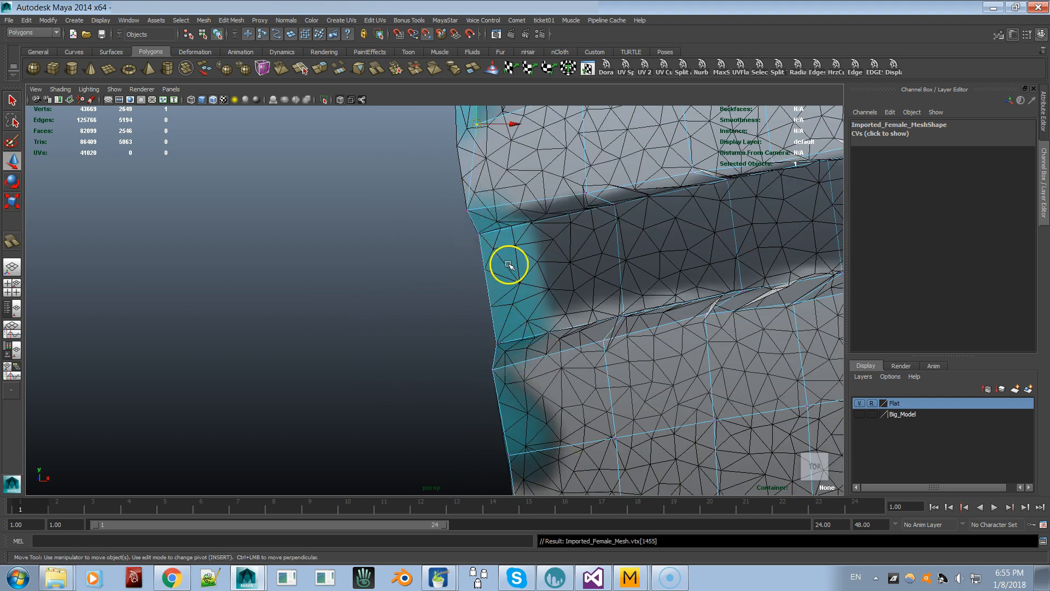
Snap the boundary vertices at the upper fold on the left side onto the reference mesh's outline.
middle_click_drag(522, 264, 502, 418, "alt")
left_click_drag(453, 283, 422, 299)
left_click_drag(453, 255, 435, 267)
left_click(453, 259)
right_click_drag(456, 259, 429, 260)
left_click_drag(453, 258, 434, 262)
middle_click_drag(479, 233, 487, 315, "alt")
Return to vertex selection on the quad mesh and fit the stray corner vertex at the upper left fold to the reference.
key("F8")
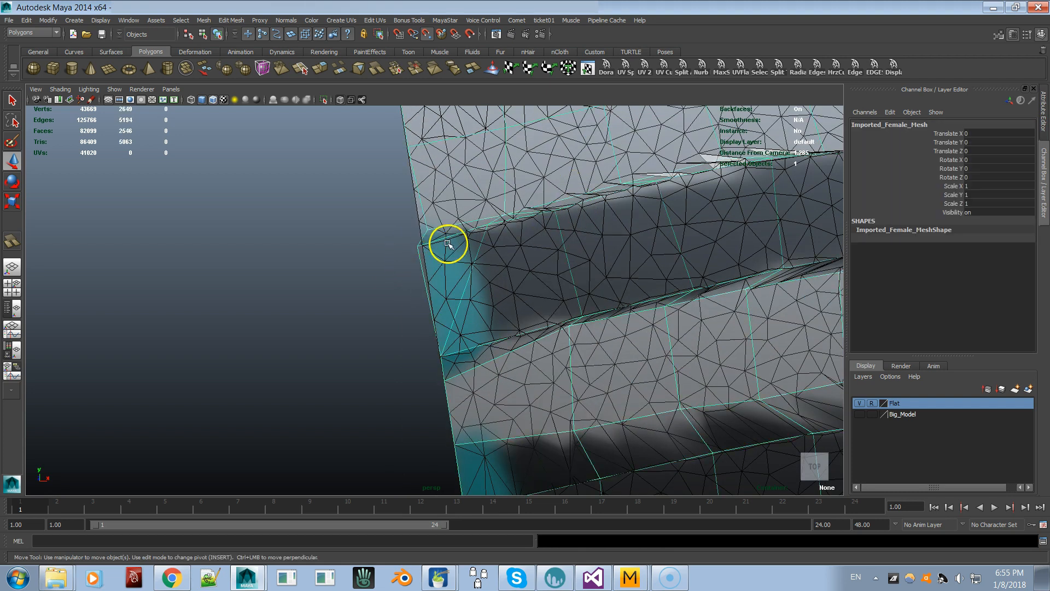
key("F8")
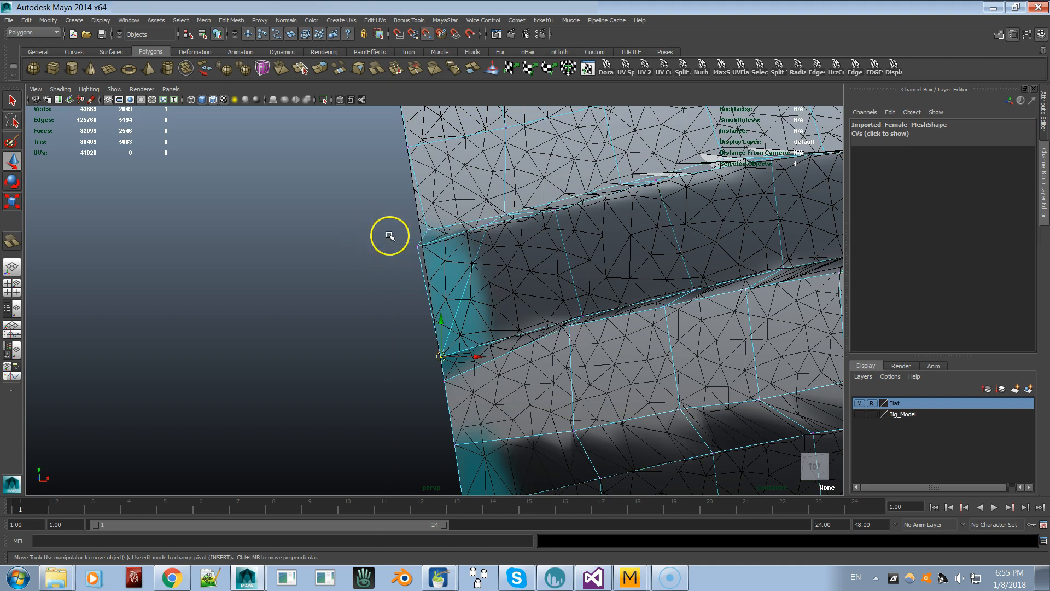
right_click(438, 239)
left_click(484, 226)
key("F11")
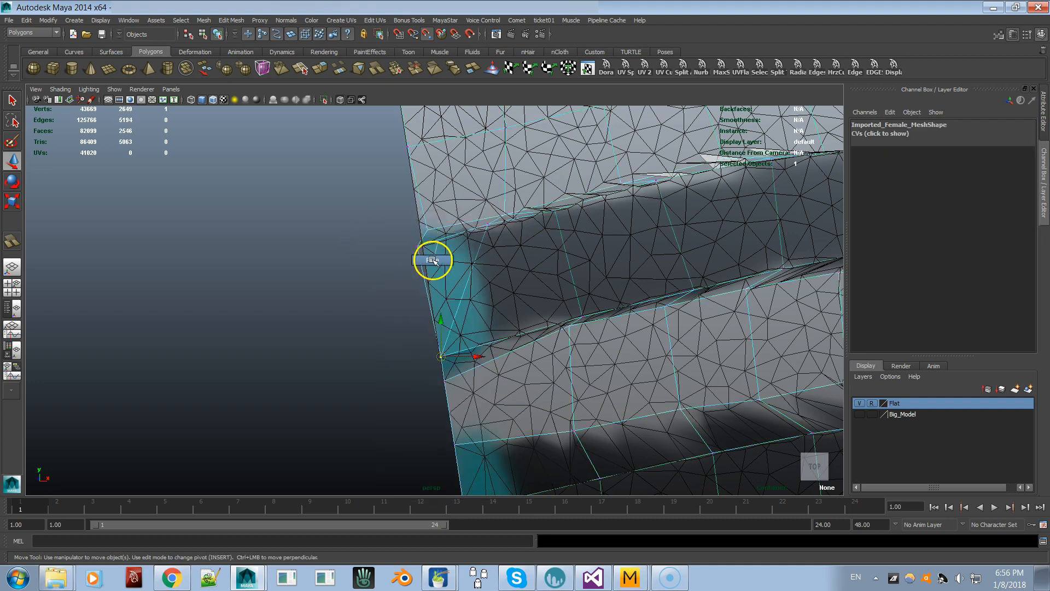
left_click(419, 239)
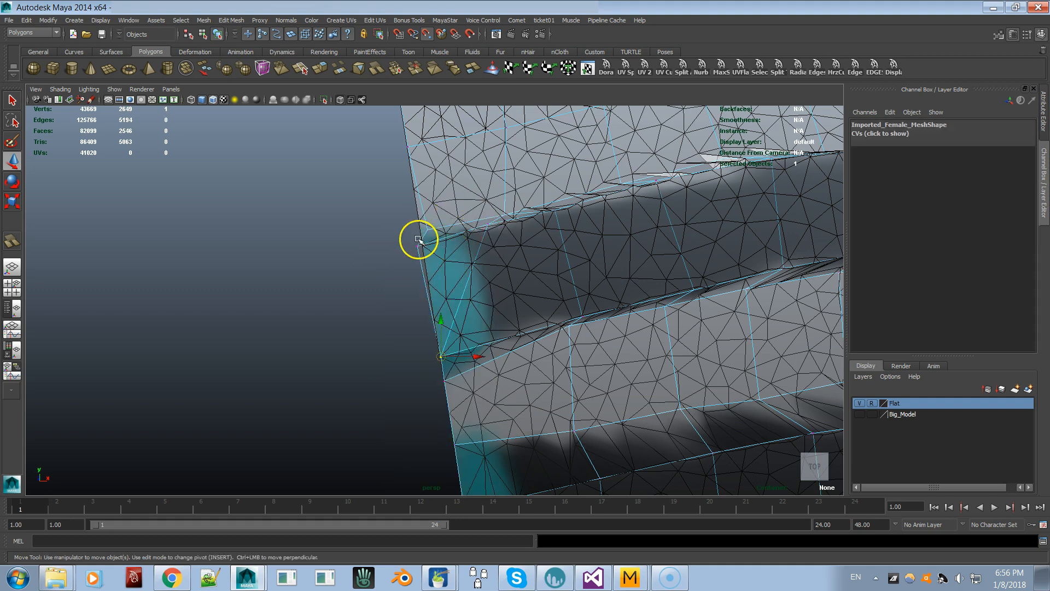
right_click(475, 210)
right_click(335, 231)
mouse_move(339, 230)
right_mouse_down()
mouse_move(337, 241)
mouse_move(347, 232)
right_mouse_up()
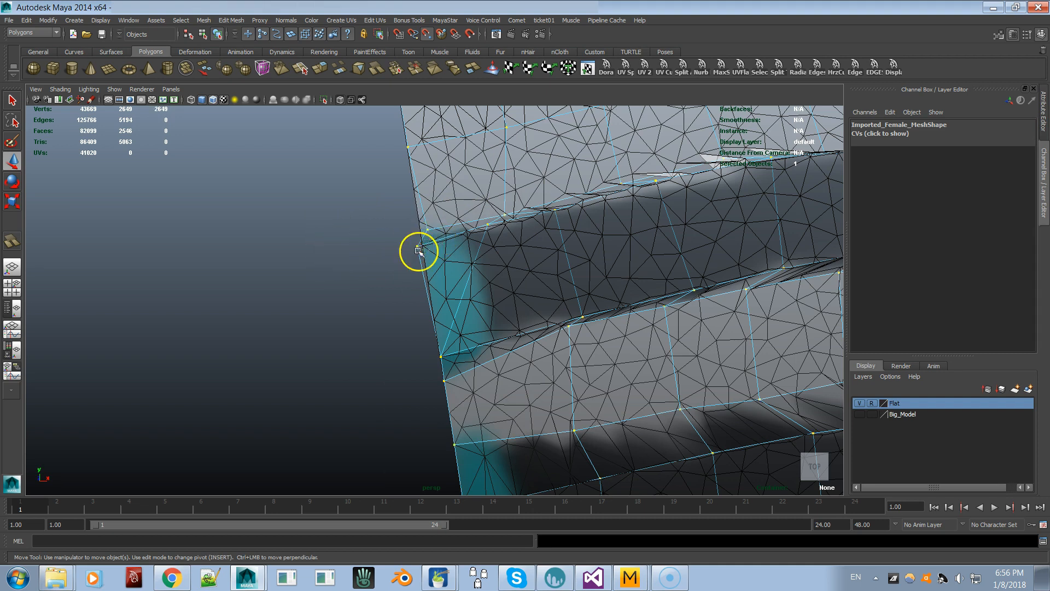
left_click(424, 227)
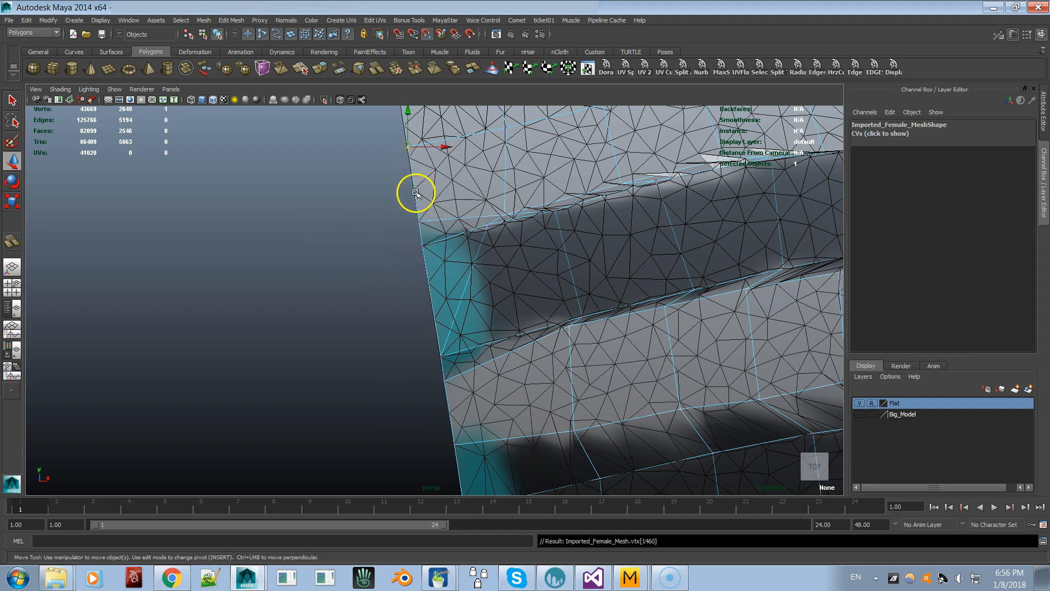
Snap the left bodice edge vertices above the folds onto the reference mesh's outline.
middle_click_drag(416, 193, 424, 465, "alt")
middle_click_drag(399, 170, 419, 298, "alt")
left_click(421, 283)
middle_click_drag(418, 213, 425, 335, "alt")
left_click(400, 178)
left_click_drag(400, 178, 393, 201)
middle_click_drag(471, 132, 421, 339, "alt")
middle_click_drag(509, 218, 430, 459, "alt")
Snap the boundary vertices around the outer left shoulder peak and its neckline notch onto the reference mesh.
left_click(351, 158)
left_click_drag(352, 158, 370, 163)
left_click(553, 176)
left_click_drag(552, 176, 585, 175)
middle_click_drag(766, 394, 511, 309, "alt")
left_click(617, 369)
left_click_drag(617, 369, 624, 359)
Snap the corner and top edge vertices of the left half's inner shoulder peak onto the reference mesh.
middle_click_drag(799, 147, 449, 285, "alt")
left_click(602, 236)
left_click_drag(602, 235, 603, 228)
left_click(676, 229)
left_click_drag(676, 229, 670, 222)
left_click(753, 226)
left_click_drag(753, 226, 758, 223)
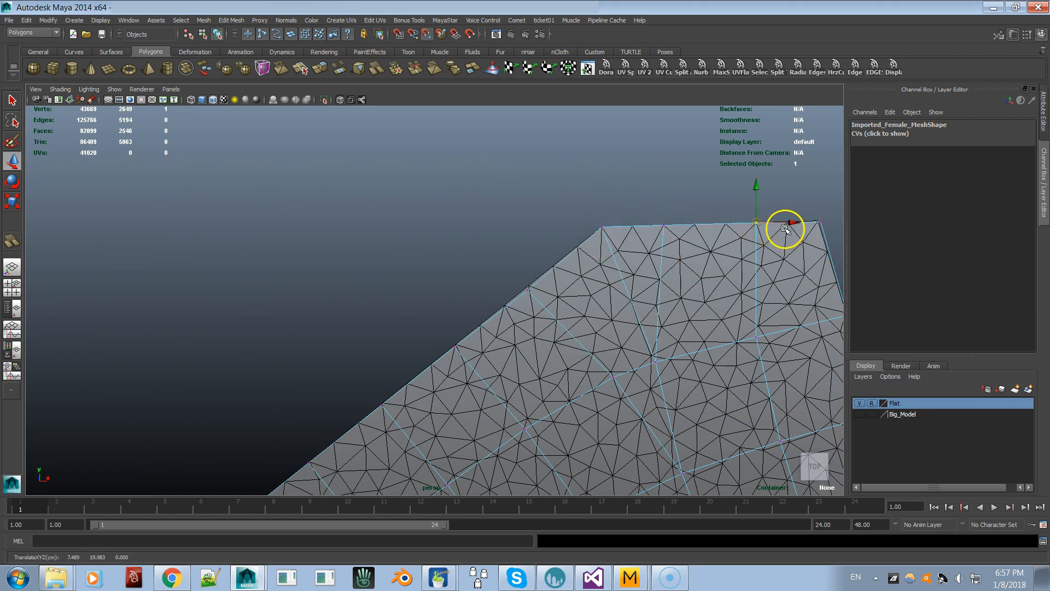
Snap the remaining stray vertices along the shoulder peaks and neckline onto the reference outline.
scroll(612, 241, "down", 4)
middle_click_drag(383, 307, 970, 313, "alt")
left_click(345, 259)
left_click_drag(344, 259, 340, 251)
middle_click_drag(766, 323, 306, 328, "alt")
middle_click_drag(793, 312, 511, 339, "alt")
left_click(548, 304)
left_click_drag(547, 304, 534, 304)
middle_click_drag(837, 383, 374, 367, "alt")
left_click(703, 275)
left_click_drag(703, 274, 715, 281)
middle_click_drag(280, 407, 546, 355, "alt")
middle_click_drag(32, 402, 471, 378, "alt")
scroll(298, 211, "down", 3)
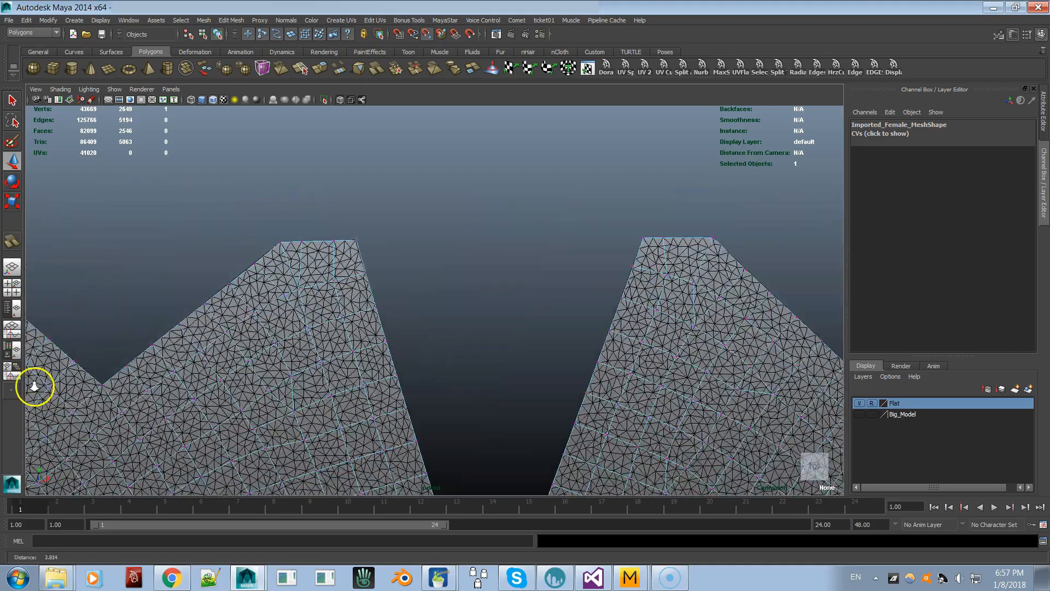
middle_click_drag(33, 387, 367, 320, "alt")
scroll(367, 319, "down", 3)
scroll(430, 405, "up", 3)
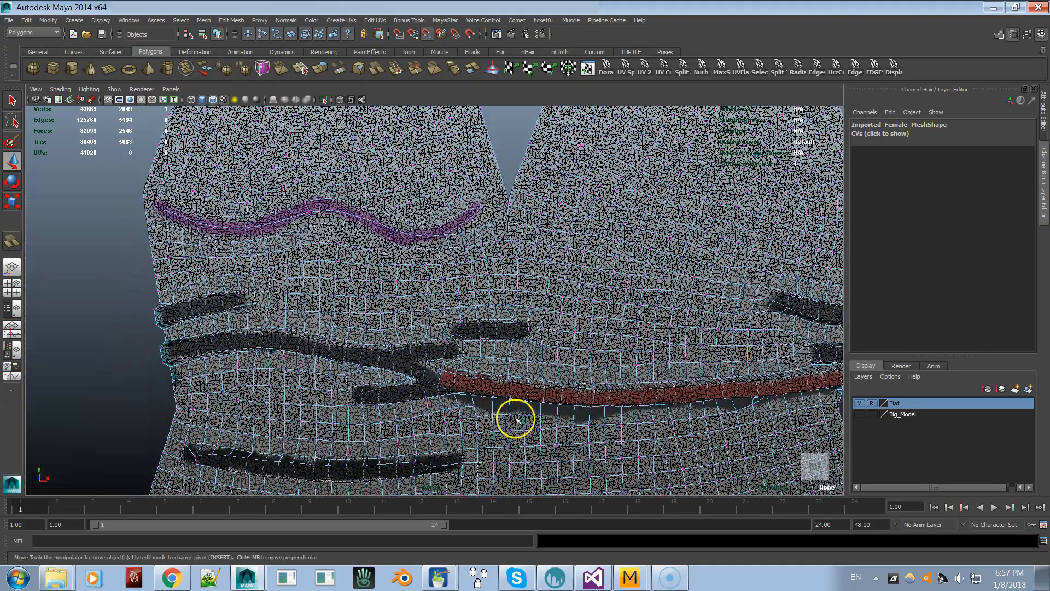
Duplicate the fitted quad mesh and move the copy clear of the reference mesh along Y.
key("F8")
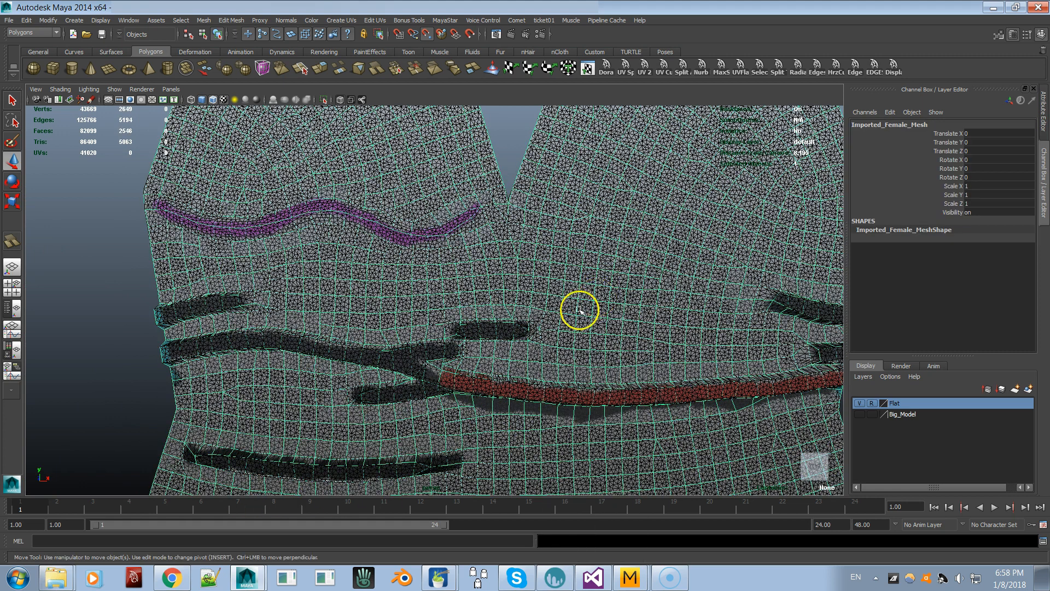
left_click(794, 486)
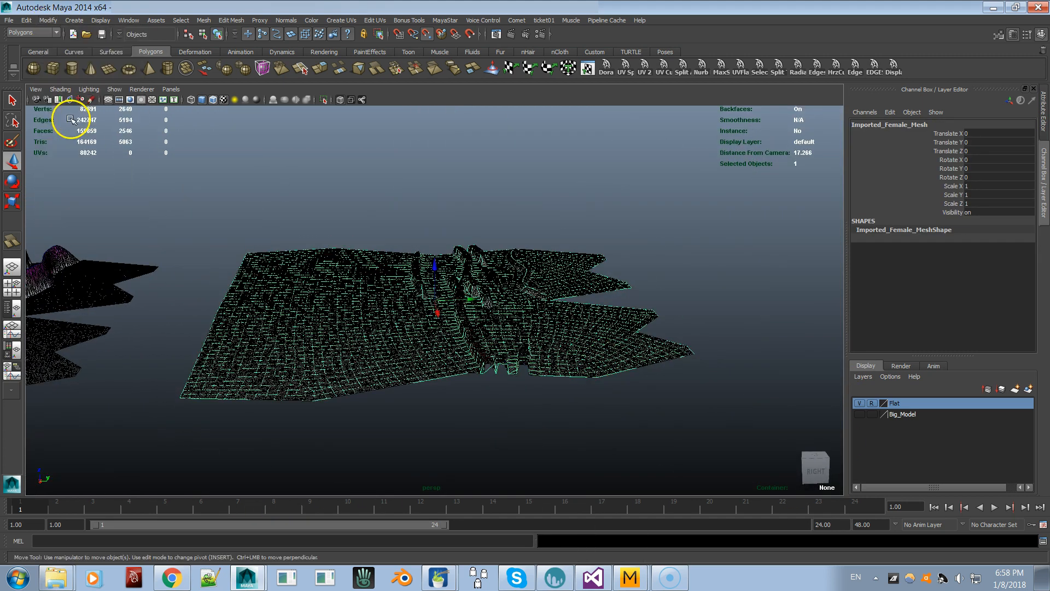
left_click_drag(483, 307, 717, 165)
Select the raised fold vertices on the duplicate, leaving out those on its side borders.
right_click_drag(666, 212, 605, 210)
left_click_drag(498, 181, 689, 205)
left_click_drag(673, 383, 677, 387, "alt")
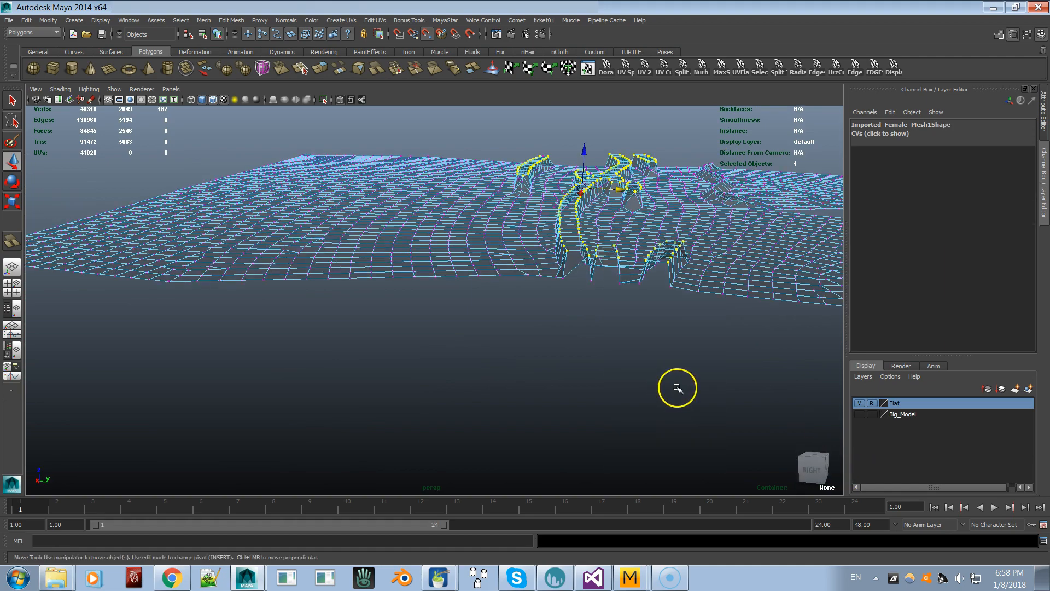
left_click(812, 454)
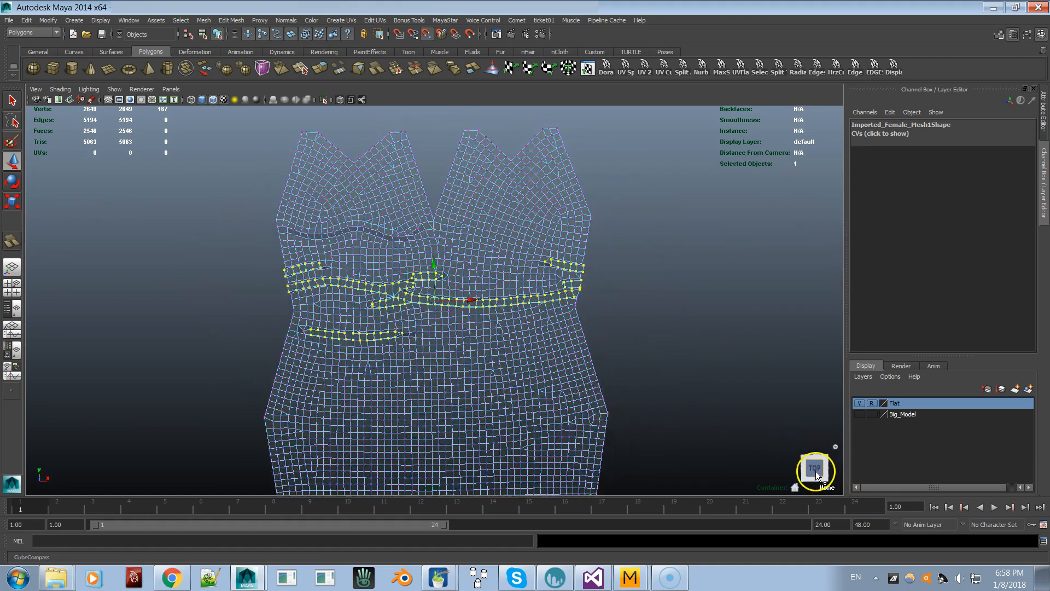
scroll(536, 423, "up", 5)
middle_click_drag(536, 423, 598, 419, "alt")
left_click_drag(231, 235, 247, 259)
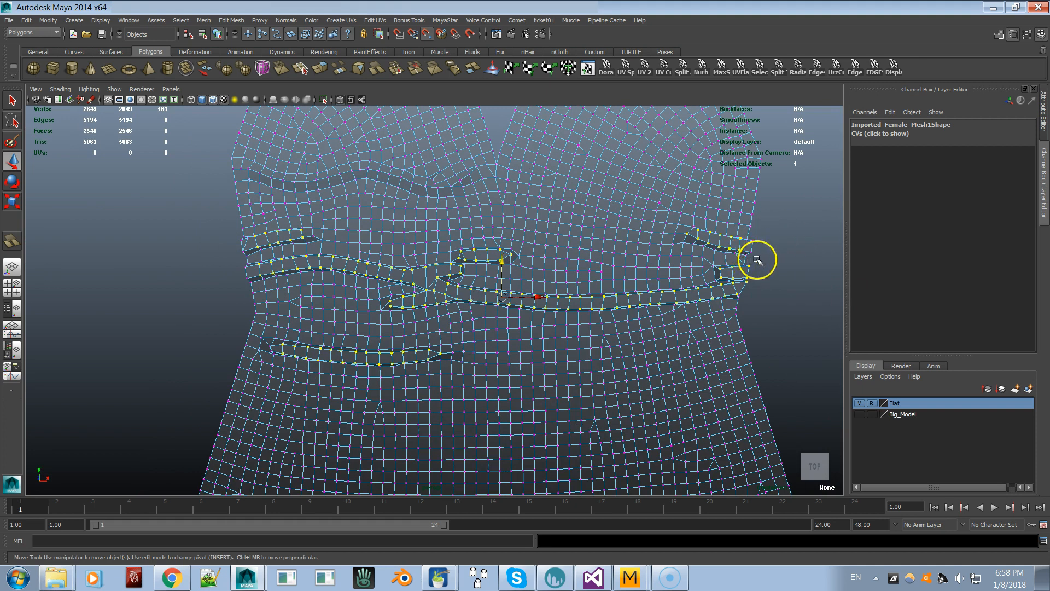
Average the selected fold vertices three times with 10 iterations each, and delete the mesh's construction history.
left_click(203, 21)
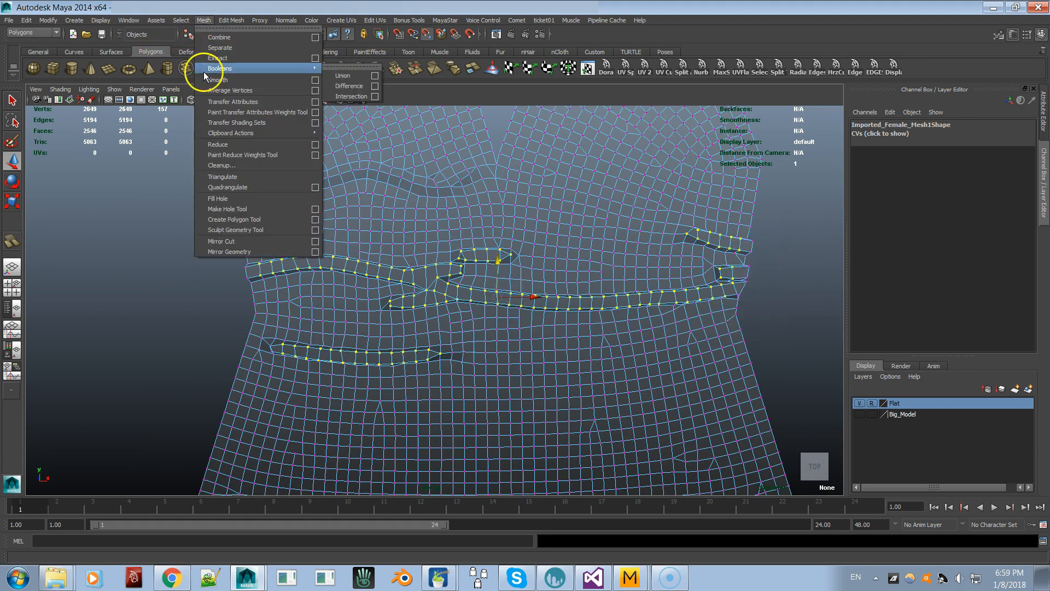
left_click(212, 84)
key("g")
key("g")
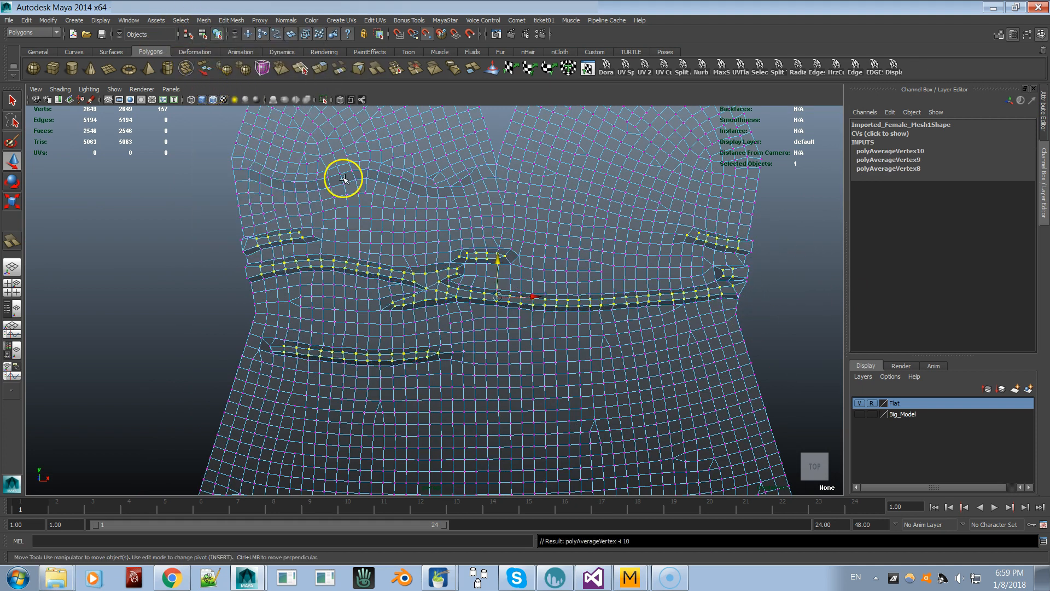
key("F8")
key("alt+shift+d")
Open the UV Texture Editor and apply a planar UV projection to the smoothed quad mesh.
left_click(343, 20)
left_click(402, 36)
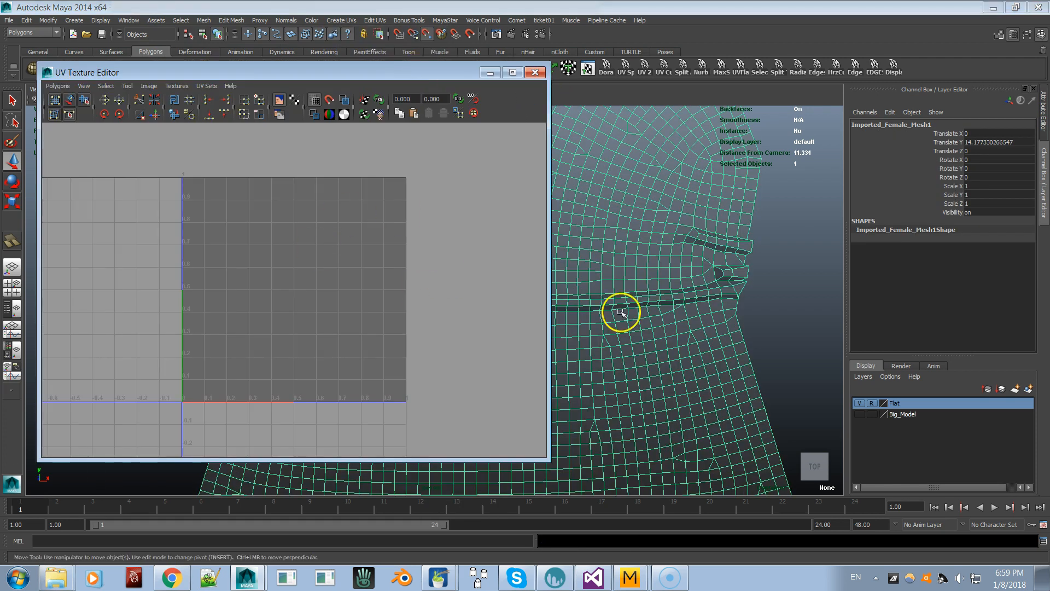
left_click(344, 20)
left_click(350, 37)
left_click(363, 296)
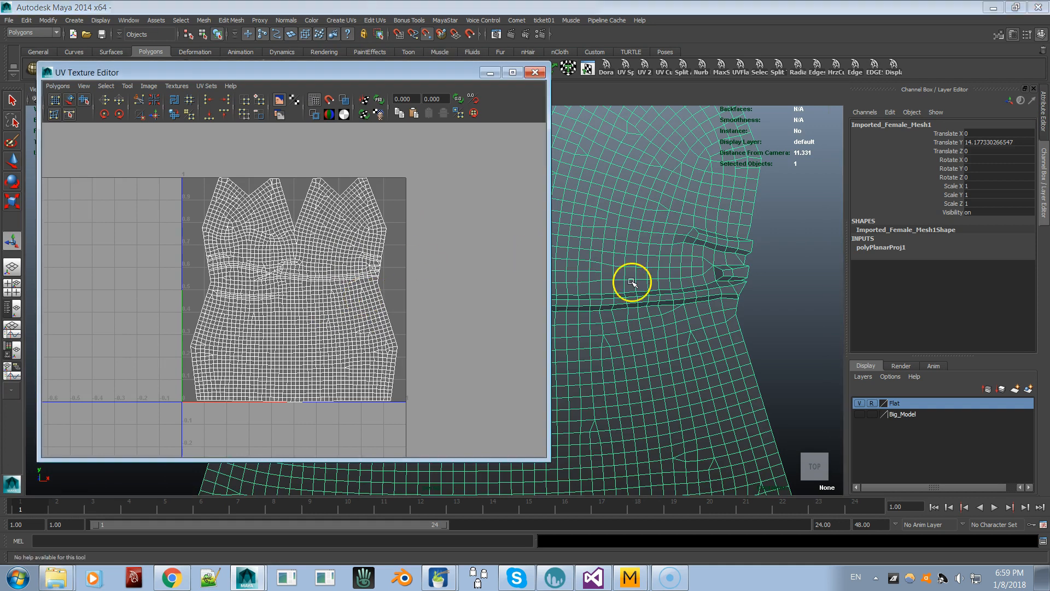
Compare the quad mesh's UV layout with the small dress model's layout in the UV Texture Editor.
right_click_drag(631, 281, 459, 345, "alt")
left_click_drag(318, 70, 684, 136)
left_click_drag(494, 141, 646, 127)
right_click_drag(293, 285, 257, 288, "alt")
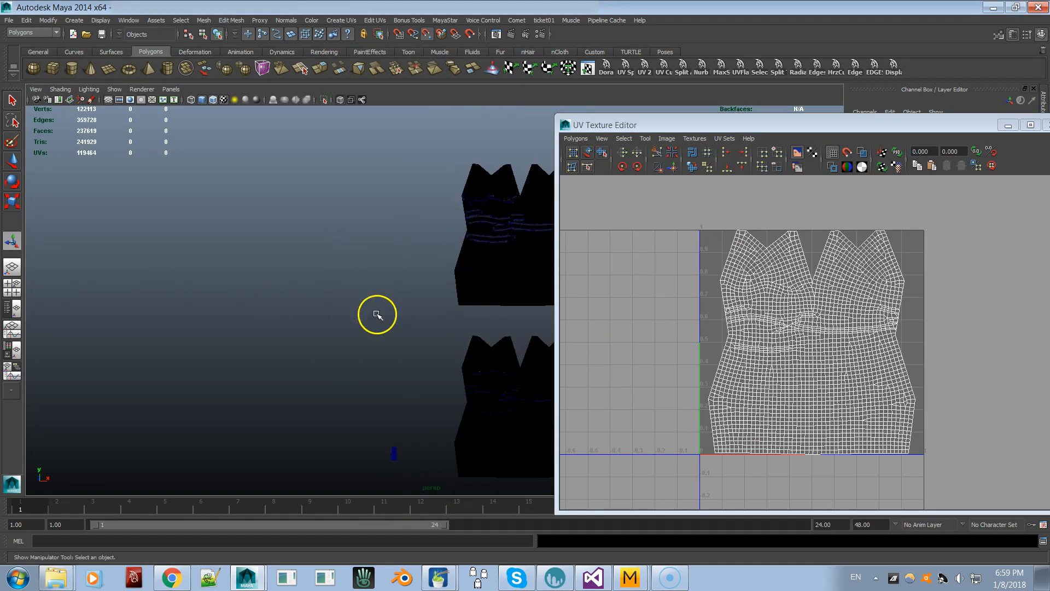
middle_click_drag(370, 311, 293, 301, "alt")
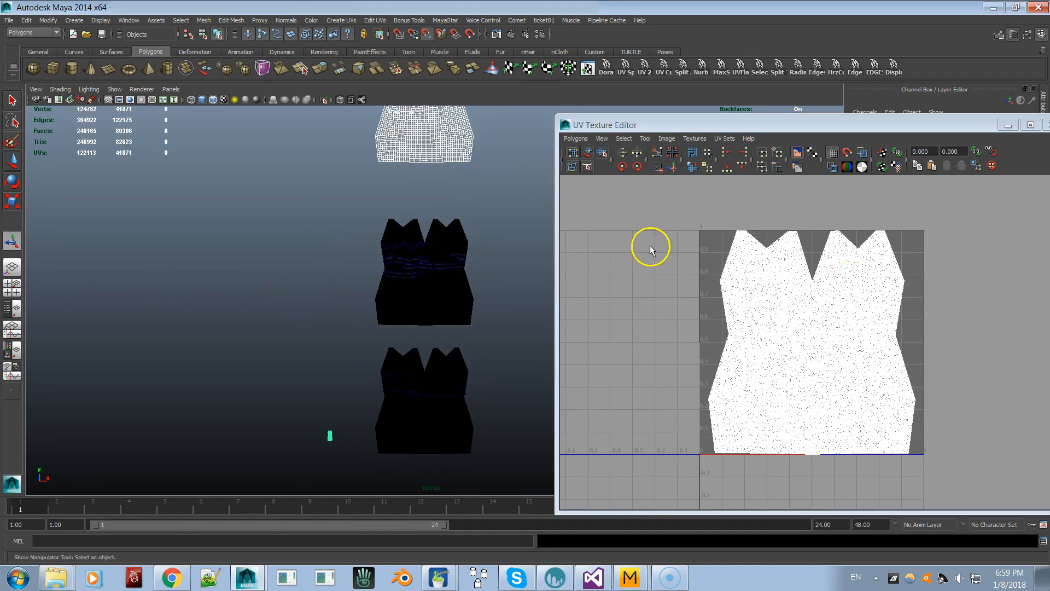
Turn off point snapping and move the smoothed quad mesh beside the small dress model.
left_click(429, 155)
key("w")
left_click(429, 35)
left_click_drag(424, 110, 255, 395)
right_click_drag(339, 372, 478, 338, "alt")
middle_click_drag(438, 186, 486, 395, "alt")
left_click(427, 338)
left_click(330, 294)
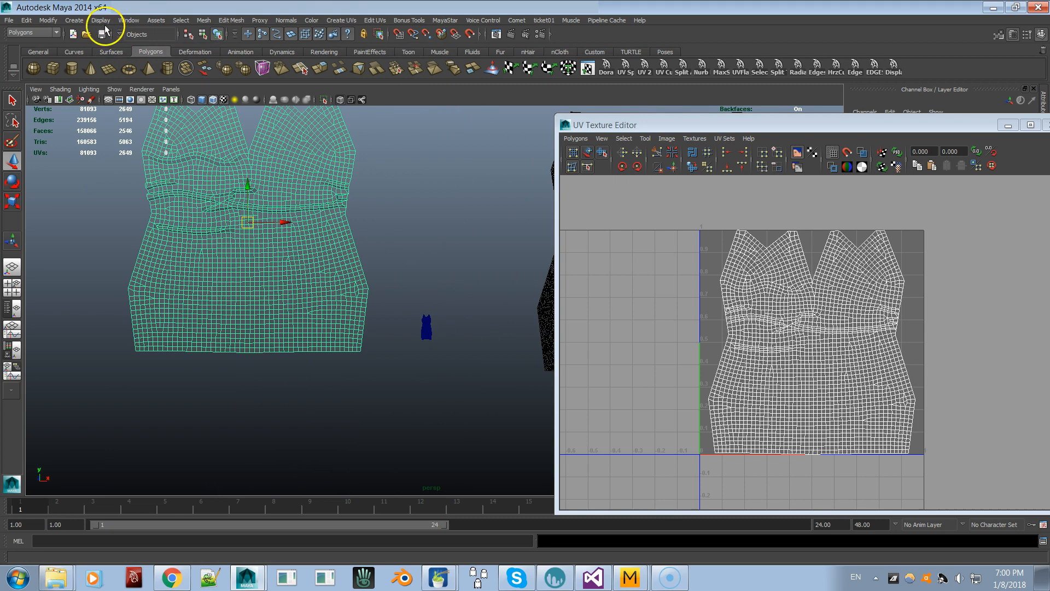
Freeze the quad mesh's translate, rotate and scale transformations.
left_click_drag(640, 125, 587, 276)
left_click_drag(0, 249, 0, 362)
left_click(208, 341)
left_click(48, 20)
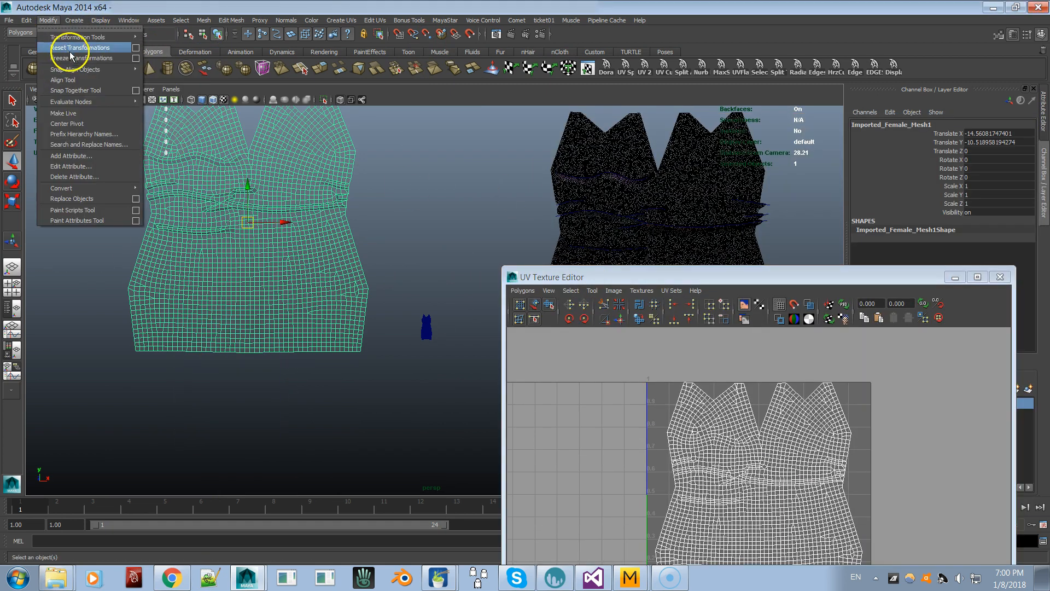
left_click(137, 54)
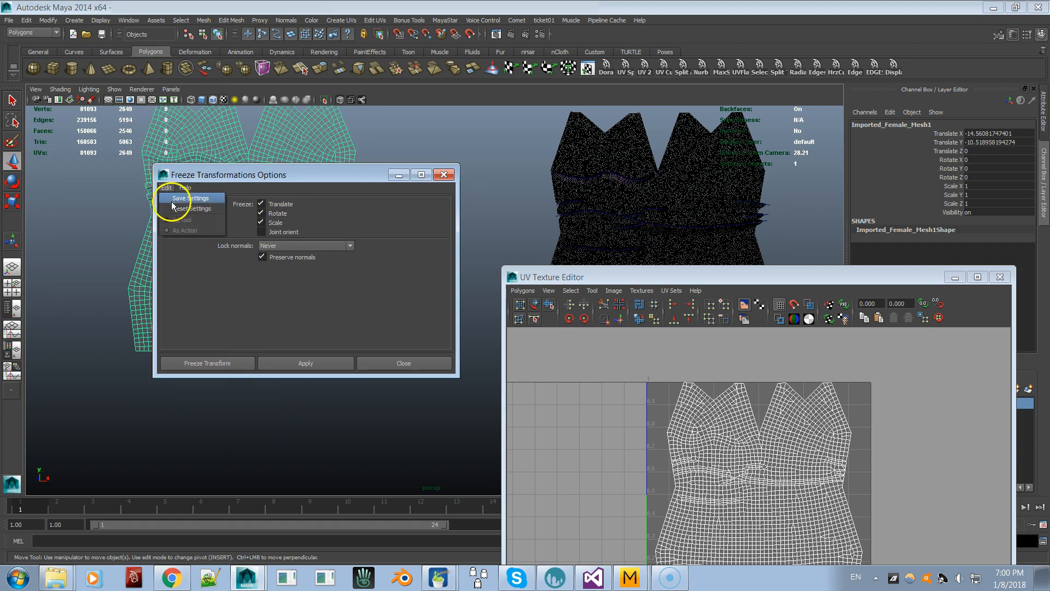
left_click(236, 364)
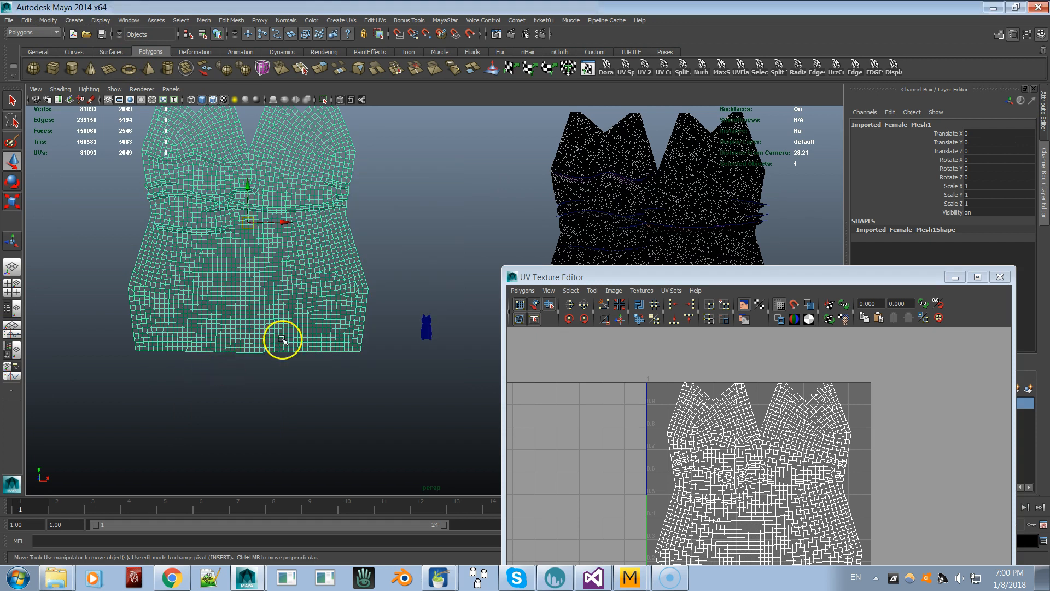
Transfer only vertex positions from the small dress to the quad mesh, with UV sample space and closest-to-point search.
left_click(430, 328)
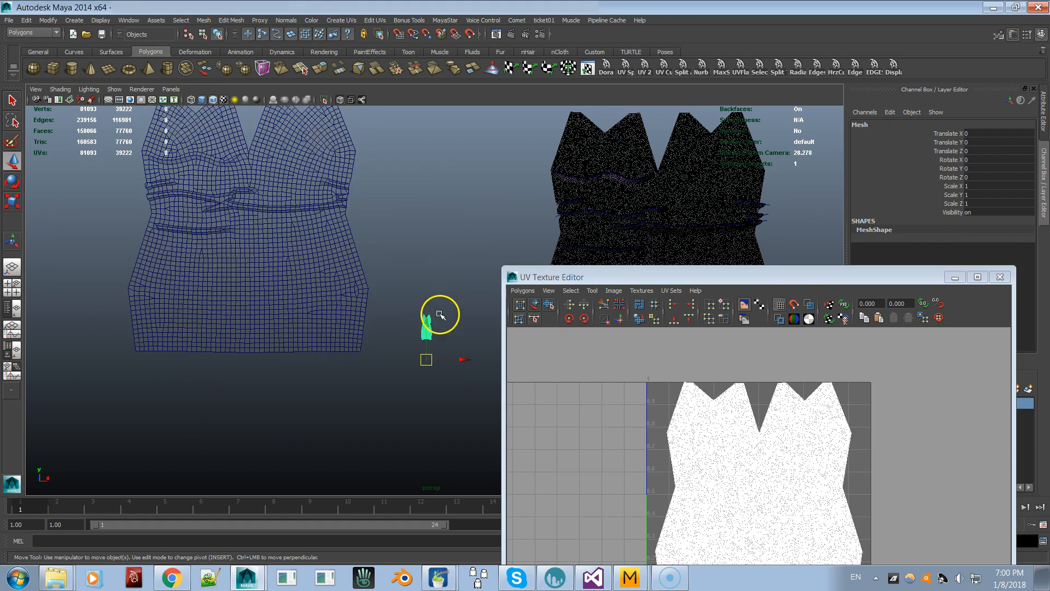
left_click(293, 274, "shift")
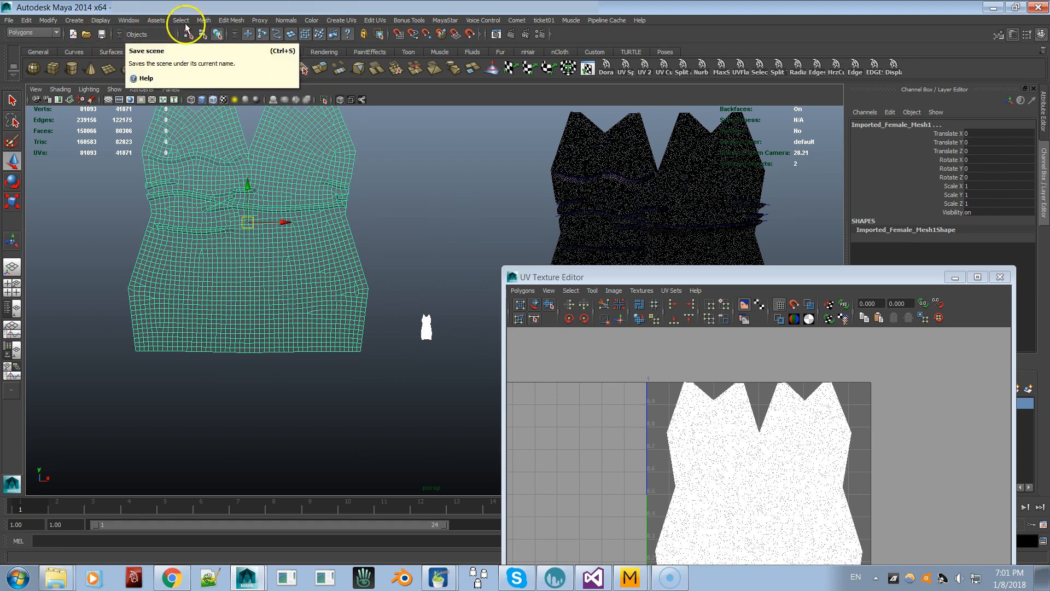
left_click(204, 20)
left_click(305, 99)
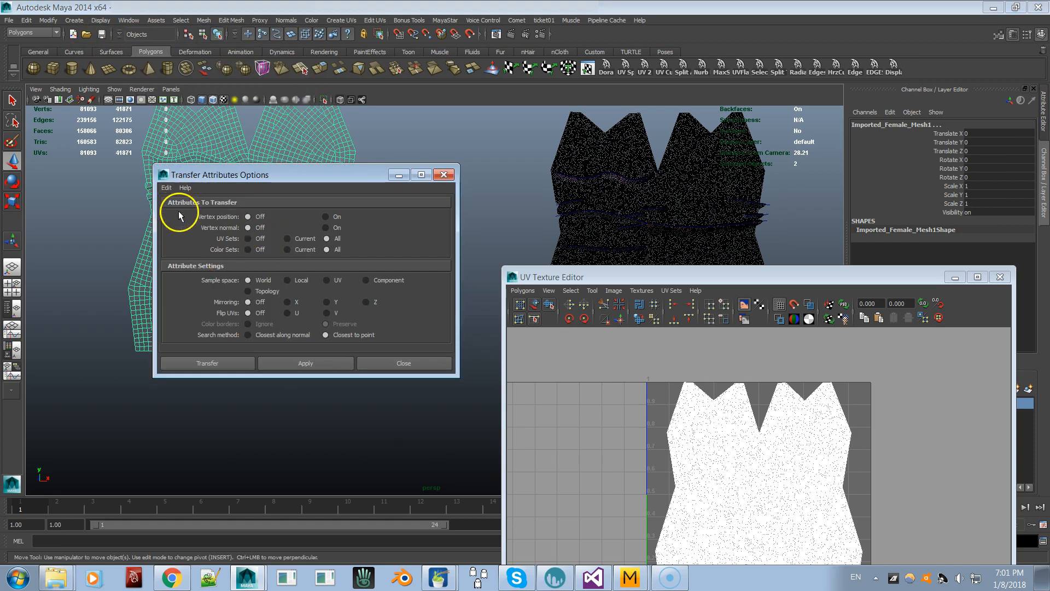
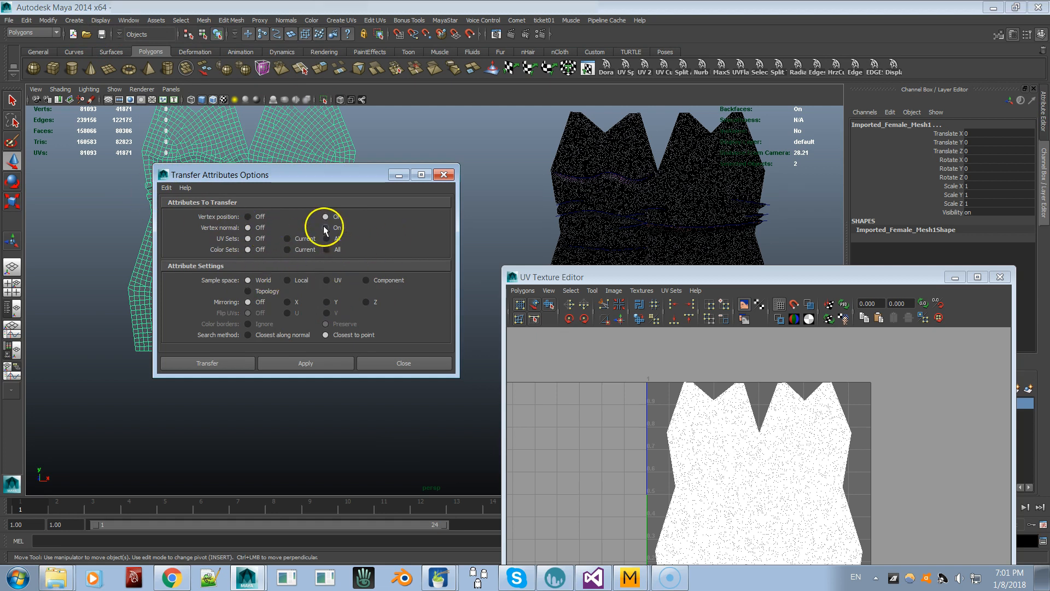
left_click_drag(303, 173, 186, 327)
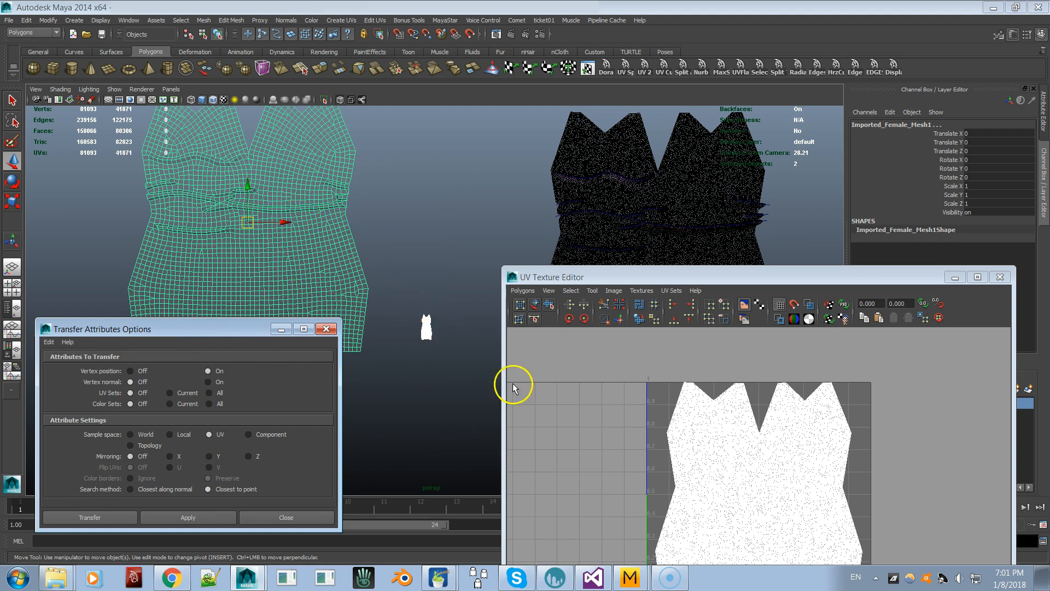
left_click(230, 517)
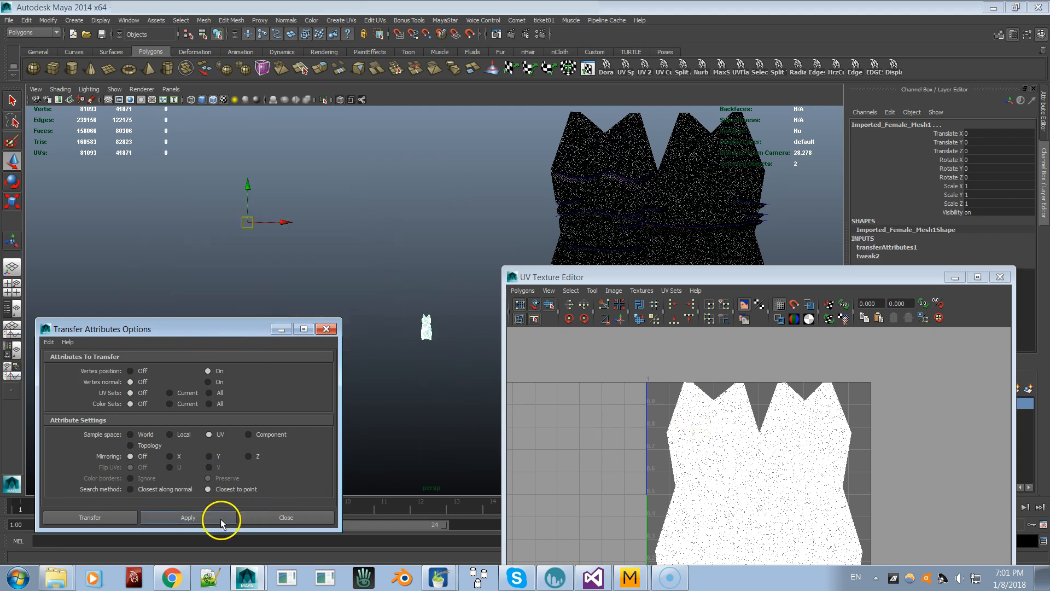
Delete the construction history of the selected dress meshes.
key("f")
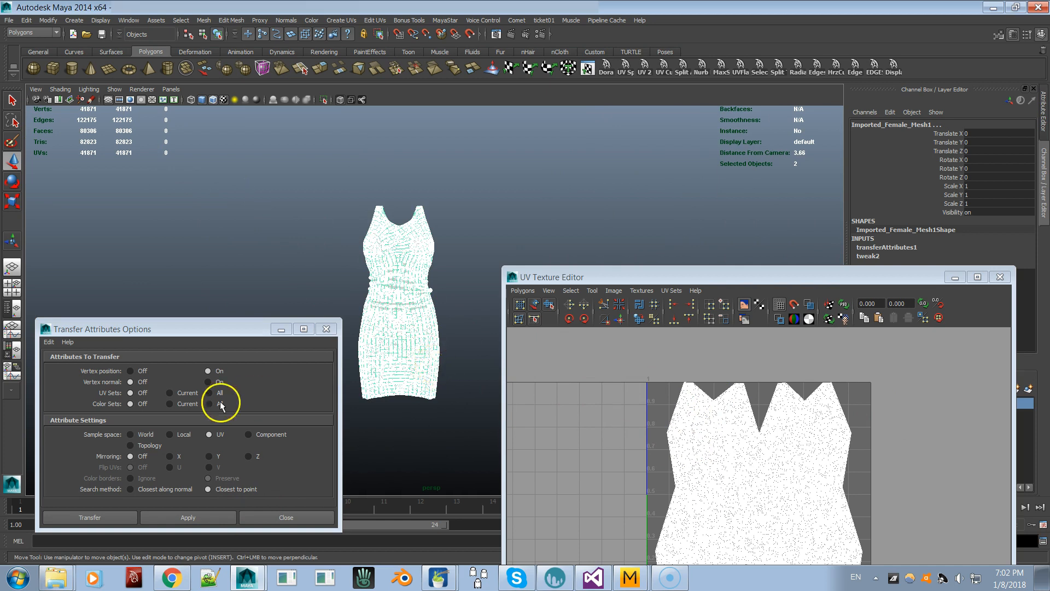
left_click_drag(661, 284, 662, 418)
left_click(262, 185)
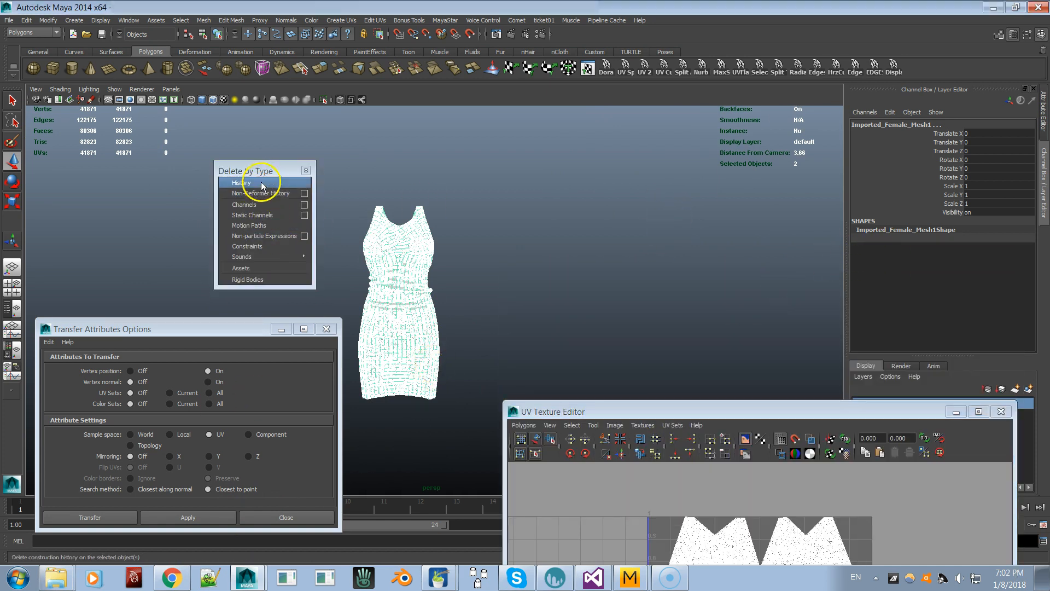
Move the wrapped quad dress sideways off the small dress and close the Delete by Type and Transfer Attributes windows.
left_click(415, 330)
left_click_drag(569, 409, 573, 301)
left_click_drag(454, 307, 410, 354, "shift")
right_click_drag(410, 354, 290, 406, "alt")
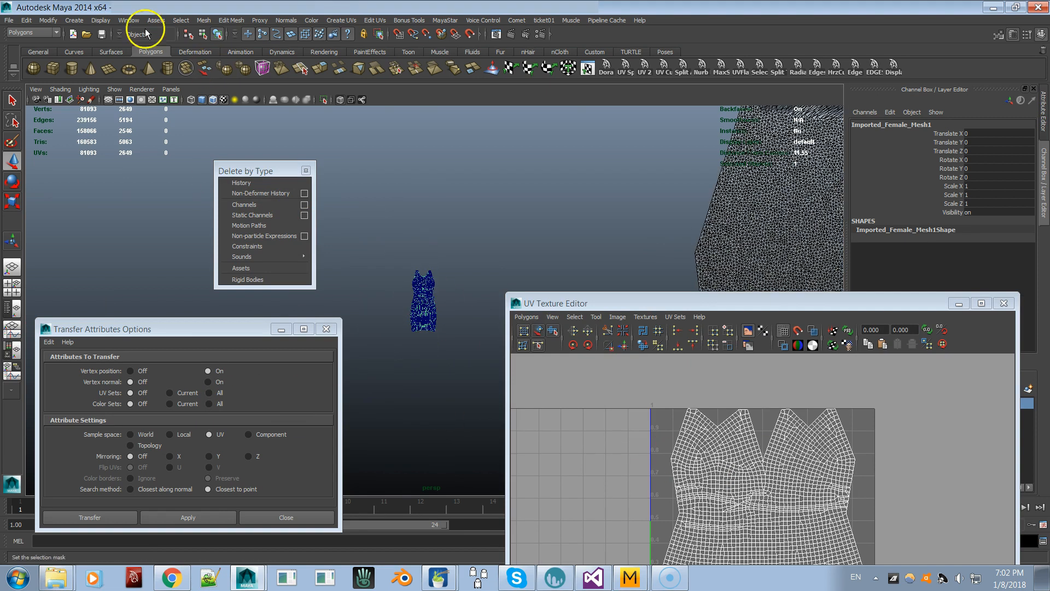
left_click_drag(438, 336, 541, 239, "alt")
right_click_drag(541, 239, 585, 251, "alt")
left_click(350, 169)
left_click_drag(272, 172, 260, 170)
left_click(306, 170)
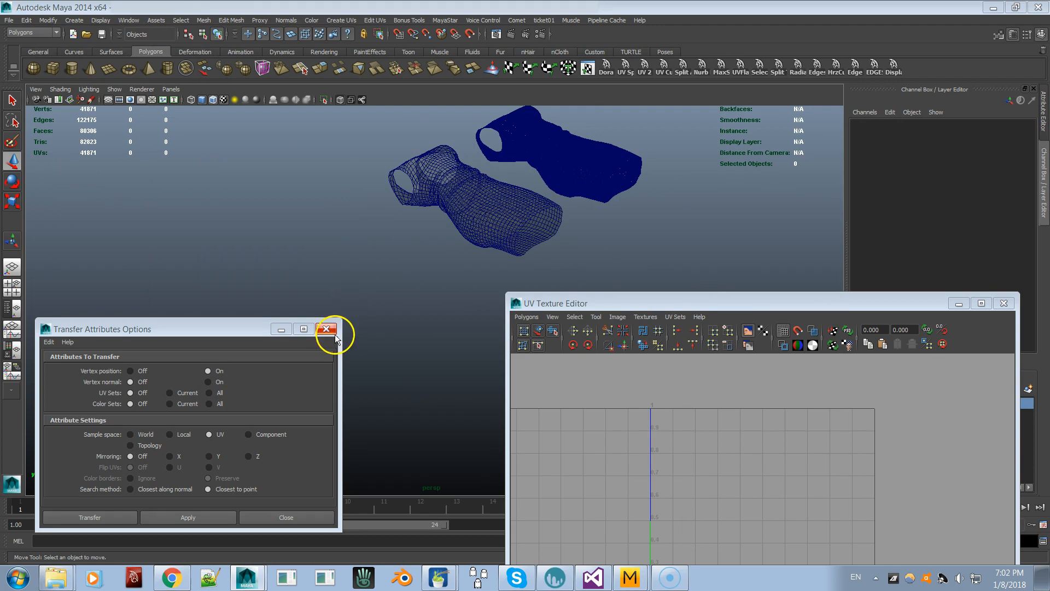
left_click(326, 329)
Close the UV Texture Editor and display both dress meshes shaded with their wireframes.
left_click(503, 215)
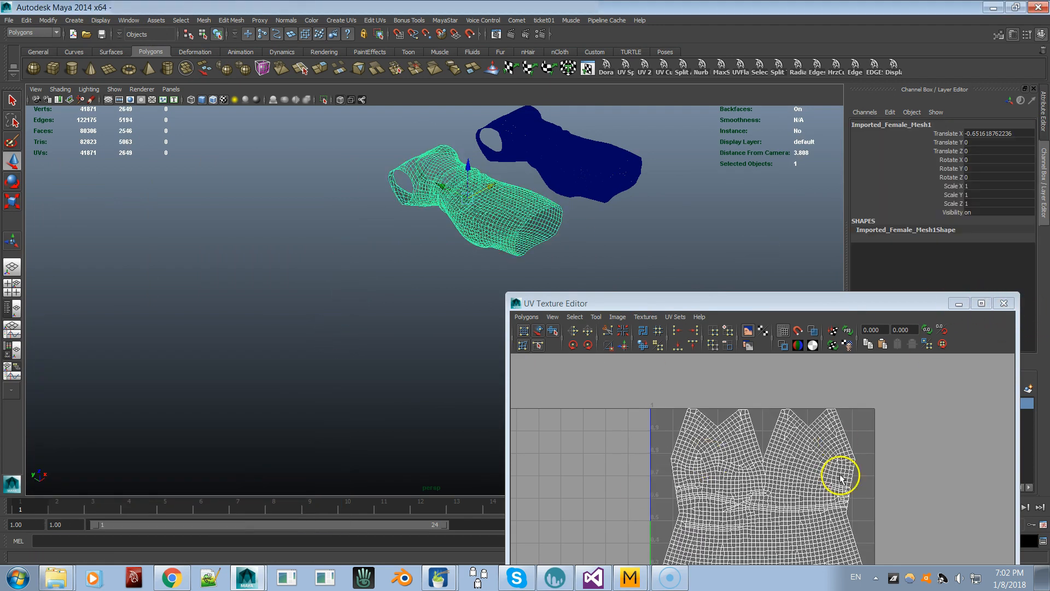
left_click(476, 246)
left_click_drag(476, 246, 316, 272, "alt")
left_click(317, 271)
right_click_drag(492, 306, 668, 333, "alt")
left_click_drag(669, 333, 652, 326, "alt")
left_click(651, 326)
left_click(640, 399)
left_click_drag(640, 400, 532, 392, "alt")
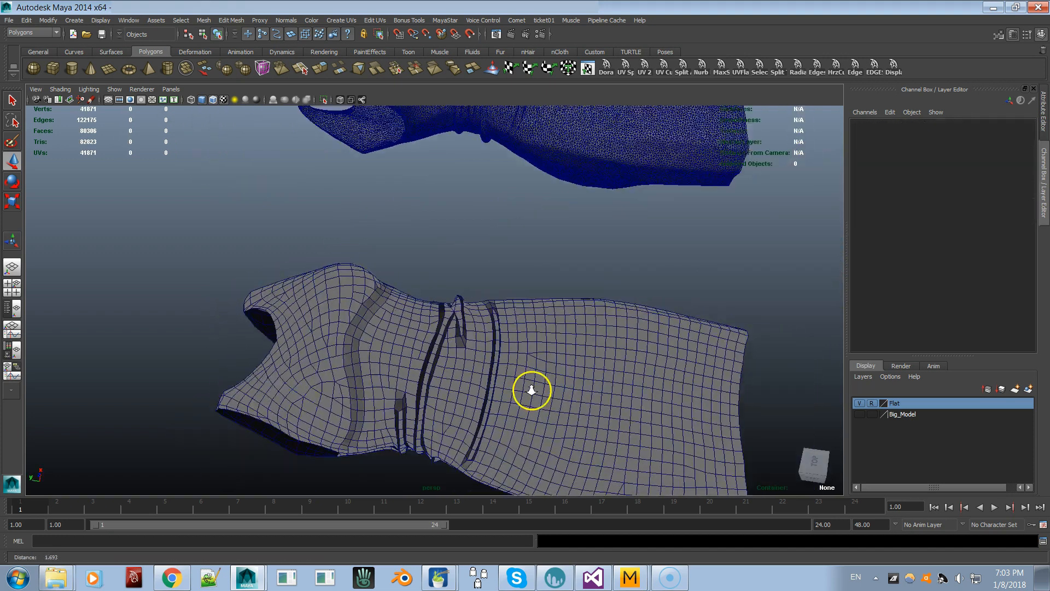
Turn off the wireframe overlay on the shaded dress meshes.
right_click_drag(532, 392, 471, 377, "alt")
left_click_drag(471, 378, 448, 348, "alt")
right_click(522, 291)
left_click(61, 89)
left_click(73, 191)
left_click_drag(553, 323, 534, 315, "alt")
left_click(534, 315)
mouse_move(534, 315)
left_mouse_down("alt")
mouse_move(346, 254)
mouse_move(369, 317)
mouse_move(547, 298)
left_mouse_up("alt")
Set the wrapped quad dress's normals to face and check the shading at the waist folds.
left_click(500, 357)
left_click(543, 294)
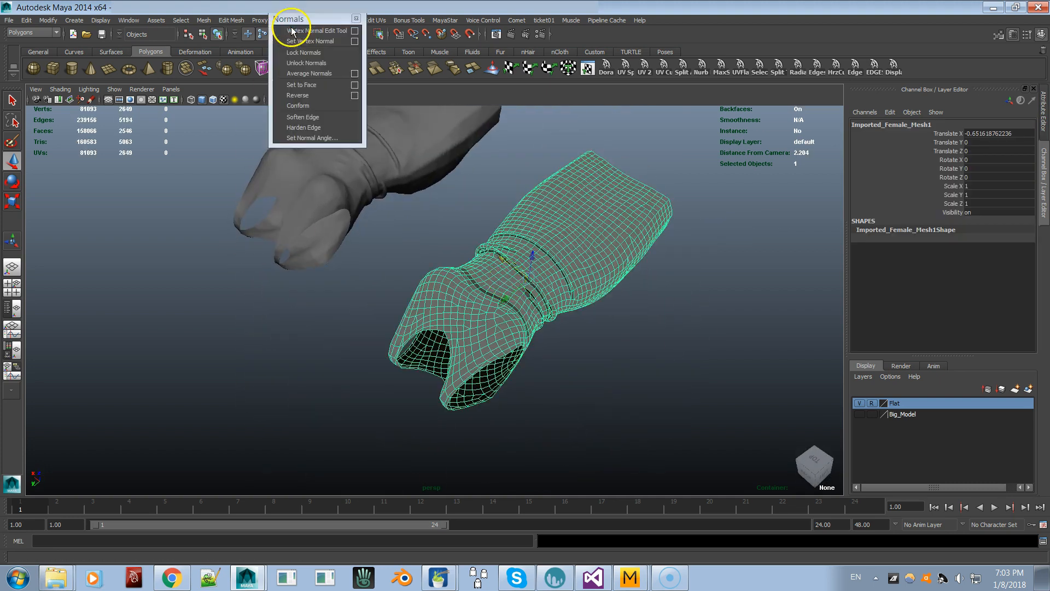
left_click_drag(295, 20, 129, 245)
left_click(143, 310)
left_click(523, 364)
left_click(525, 310)
left_click_drag(525, 309, 547, 329, "alt")
left_click(596, 367)
right_click_drag(596, 366, 763, 349, "alt")
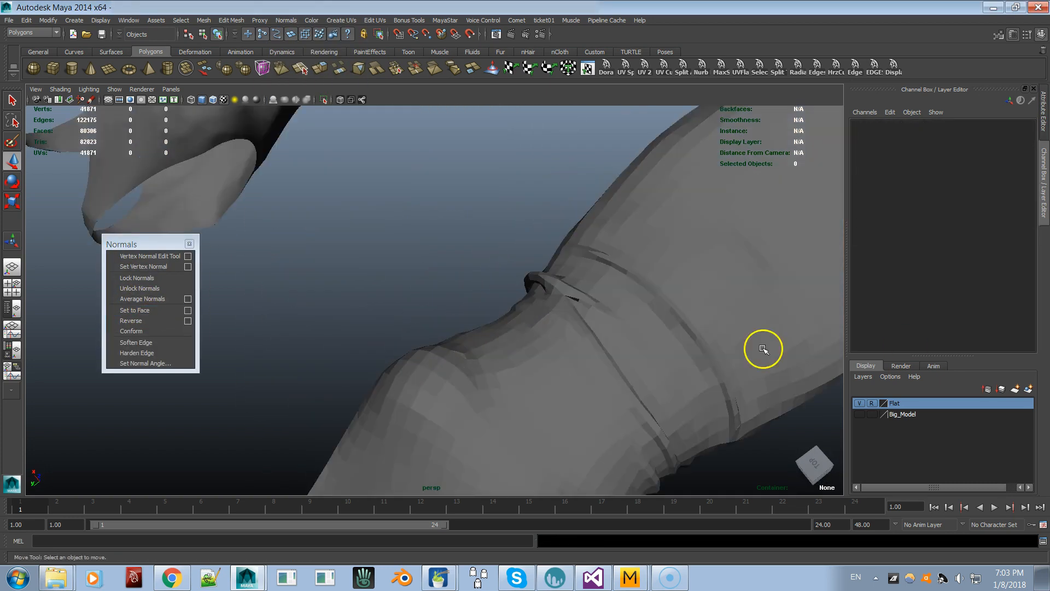
Soften the wrapped quad dress's edges and unlock its normals, then close the Normals menu window.
left_click_drag(763, 349, 552, 367, "alt")
left_click(350, 381)
left_click(143, 343)
left_click(640, 435)
mouse_move(635, 416)
left_mouse_down("alt")
mouse_move(607, 369)
mouse_move(492, 339)
left_mouse_up("alt")
left_click(416, 322)
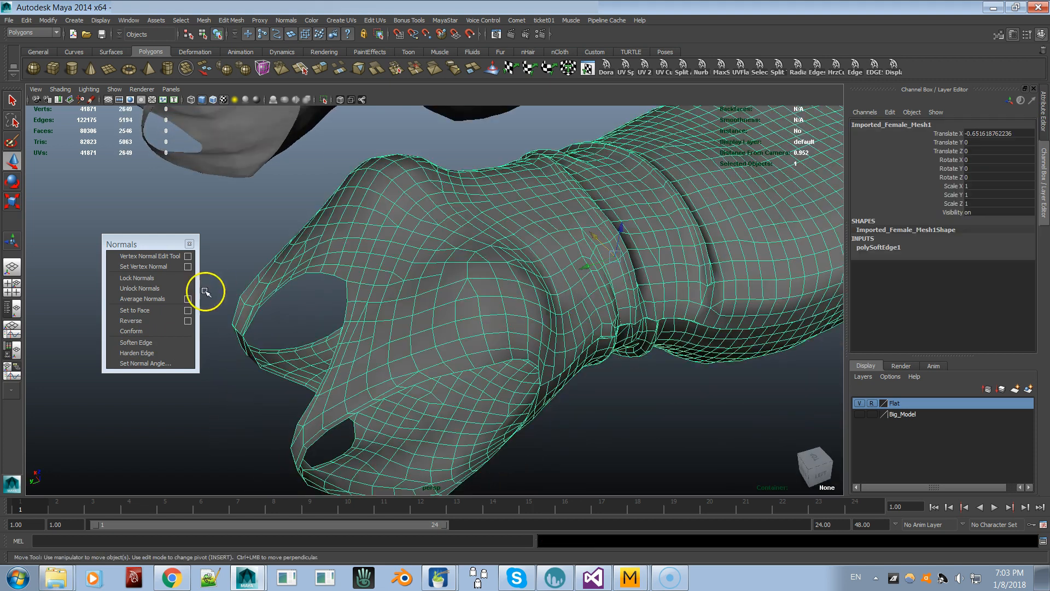
left_click(158, 289)
left_click(188, 245)
Compare the wrapped quad dress with the original small dress from the front and the side.
left_click(301, 306)
left_click_drag(382, 331, 317, 373, "alt")
right_click_drag(492, 306, 388, 311, "alt")
left_click(377, 322)
left_click_drag(340, 251, 261, 263, "alt")
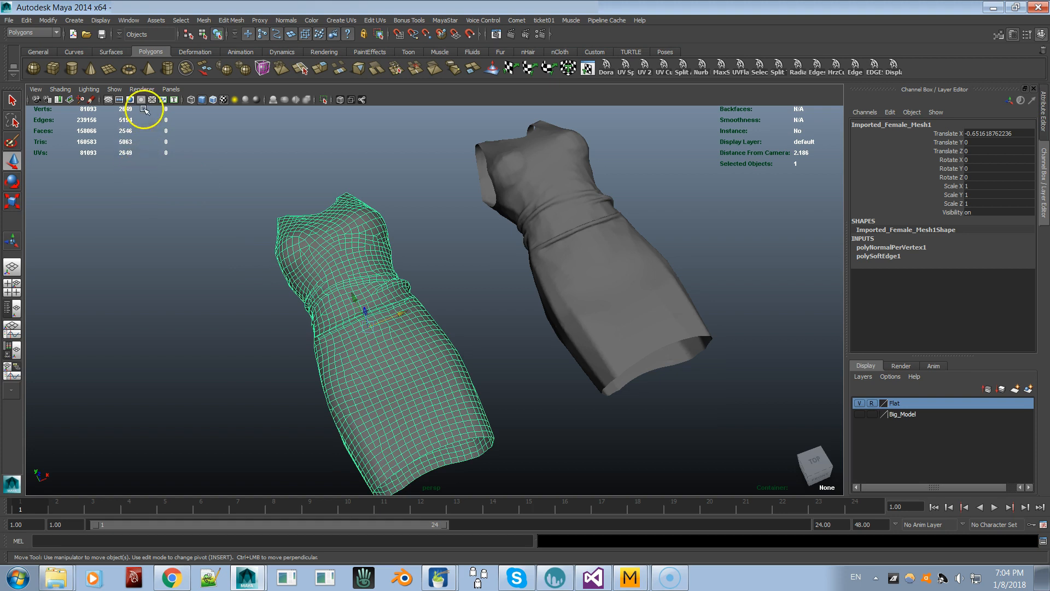
left_click_drag(201, 173, 122, 134, "alt")
right_click_drag(122, 133, 158, 169, "alt")
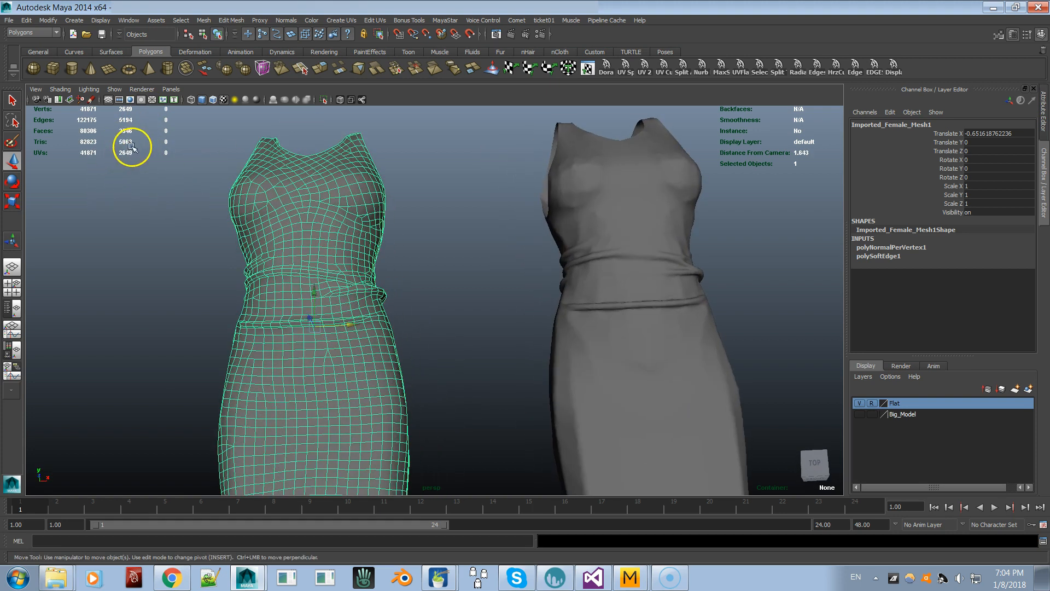
left_click_drag(154, 173, 396, 291, "alt")
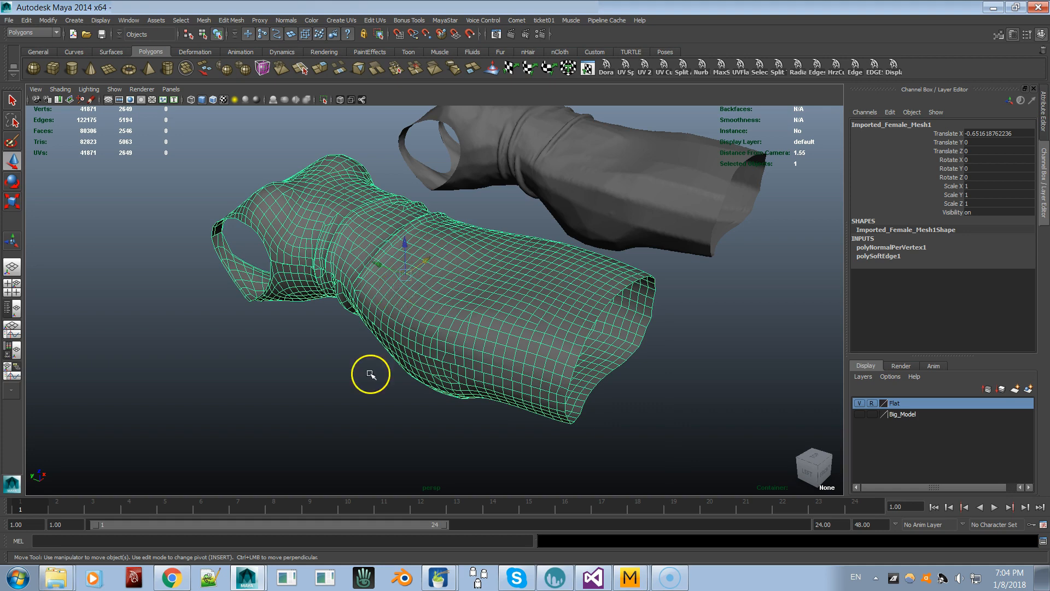
key("alt+Tab")
key("alt+Tab")
Examine the quad edge flow on the wrapped dress's back and around the waist fold.
left_click_drag(472, 294, 340, 323, "alt")
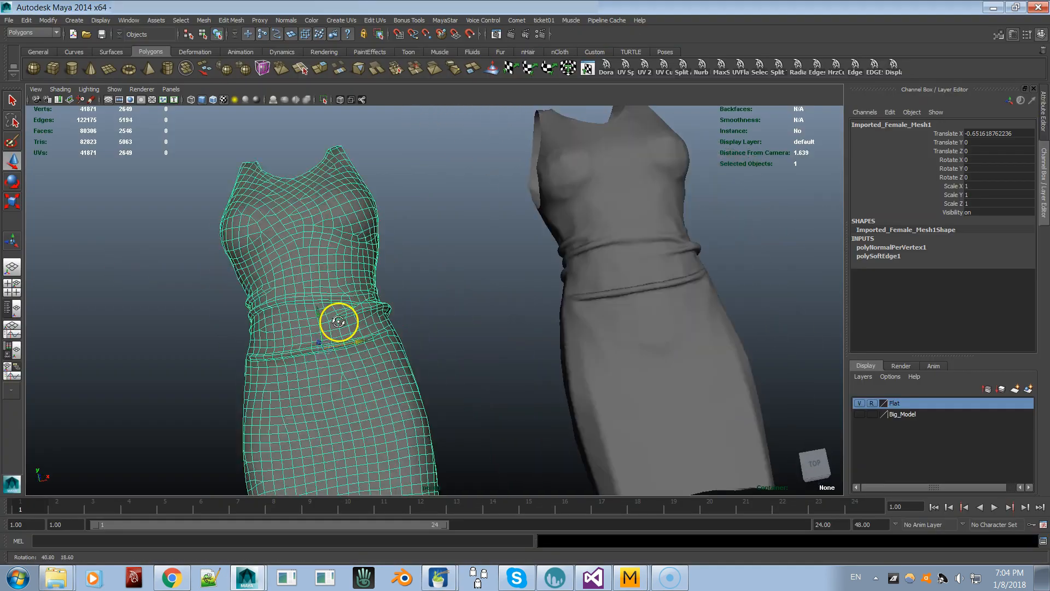
right_click_drag(340, 323, 409, 314, "alt")
middle_click_drag(408, 315, 516, 267, "alt")
left_click(516, 267)
left_click_drag(488, 246, 542, 241, "alt")
right_click_drag(541, 241, 502, 234, "alt")
left_click_drag(502, 234, 461, 375, "alt")
left_click(462, 378)
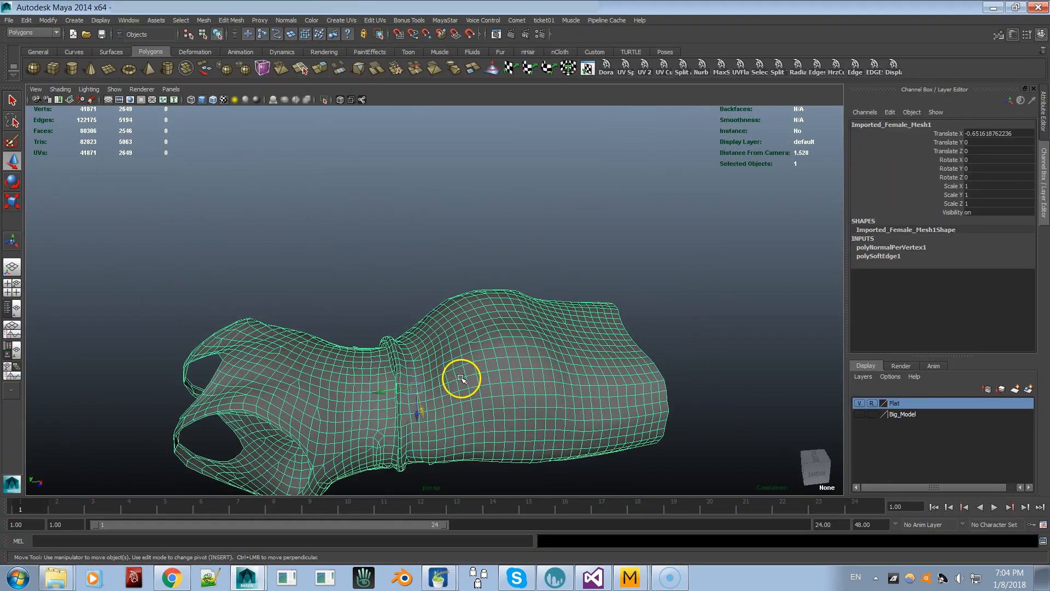
left_click_drag(386, 368, 431, 378, "alt")
middle_click_drag(431, 378, 493, 317, "alt")
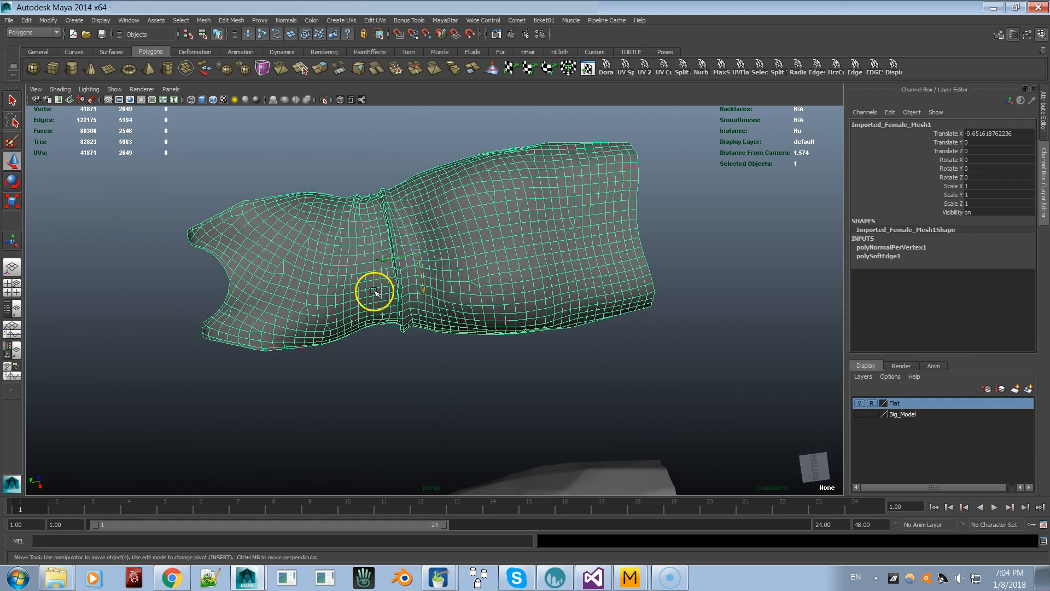
right_click_drag(348, 289, 540, 317, "alt")
left_click_drag(540, 317, 584, 286, "alt")
middle_click_drag(583, 286, 734, 221, "alt")
right_click_drag(435, 280, 489, 288, "alt")
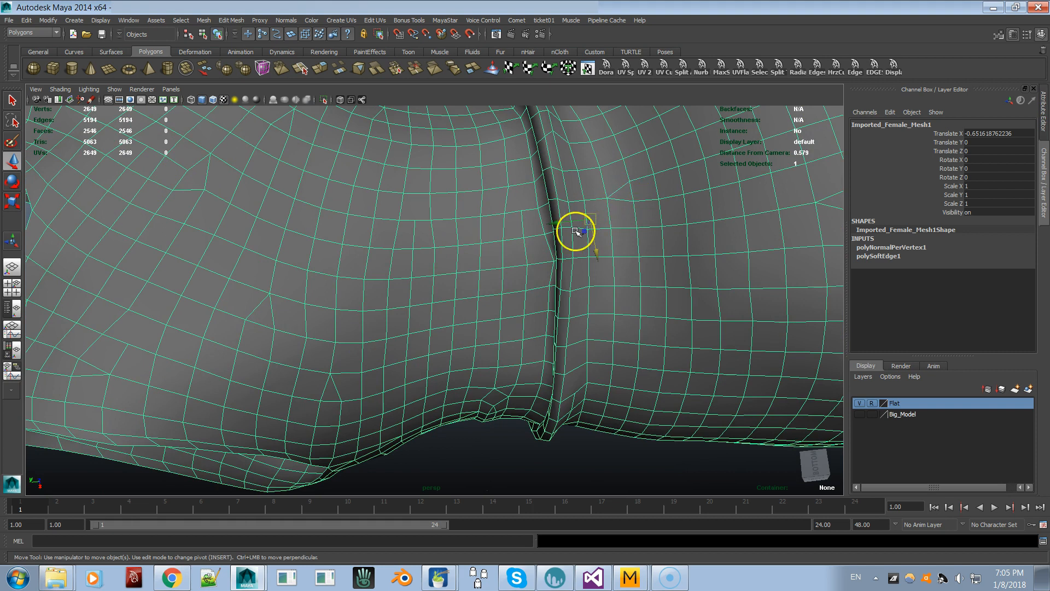
right_click_drag(415, 219, 433, 241, "alt")
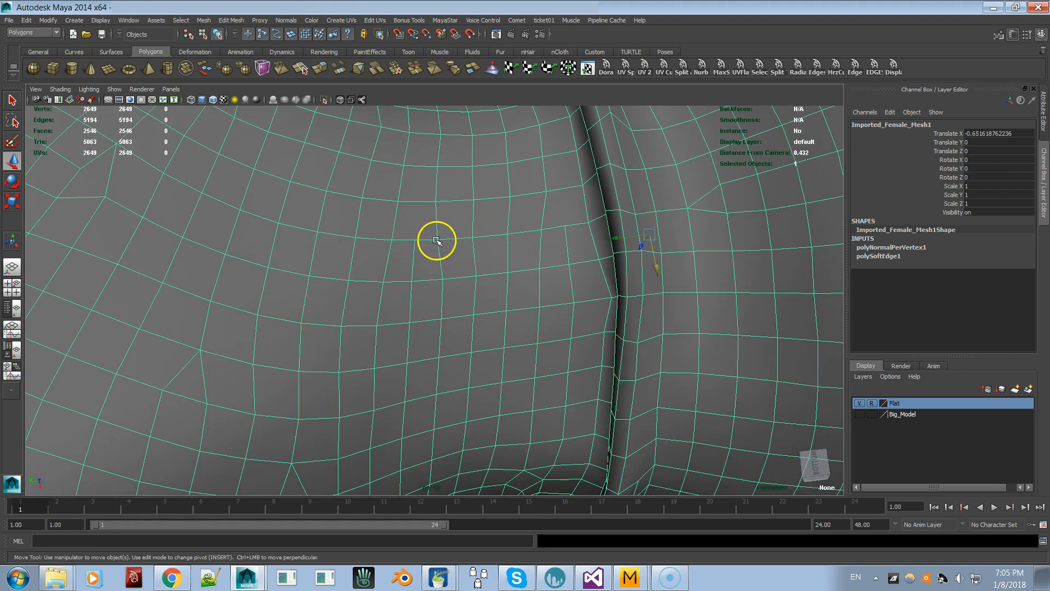
left_click_drag(458, 273, 418, 250, "alt")
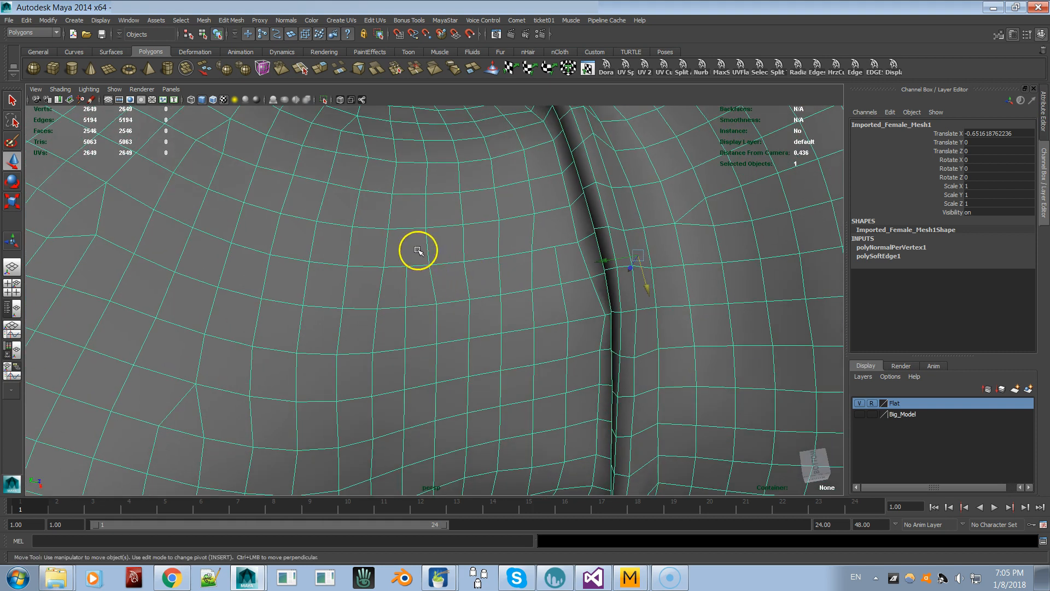
Try triangulating the wrapped quad dress mesh.
left_click(224, 26)
mouse_move(203, 20)
mouse_move(213, 70)
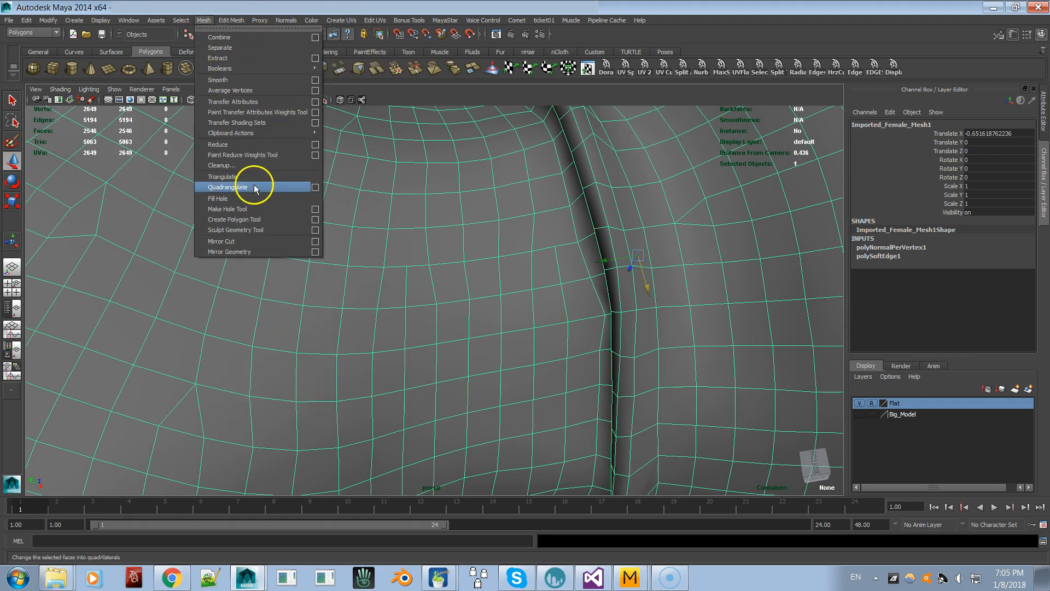
left_click(230, 177)
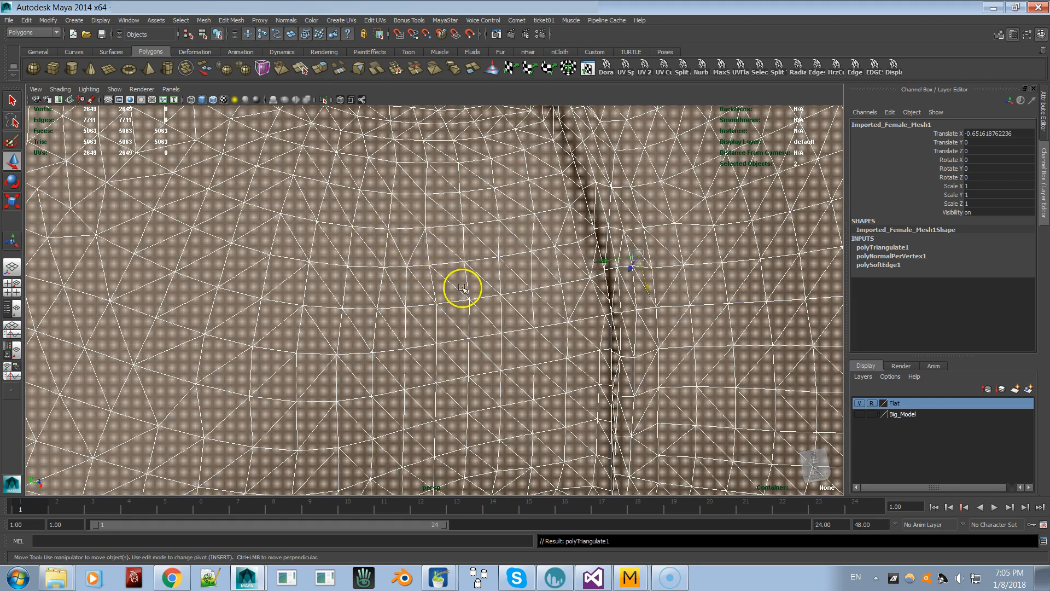
key("ctrl+z")
Examine the quad layout of the wrapped dress's upper body.
left_click_drag(410, 258, 564, 290, "alt")
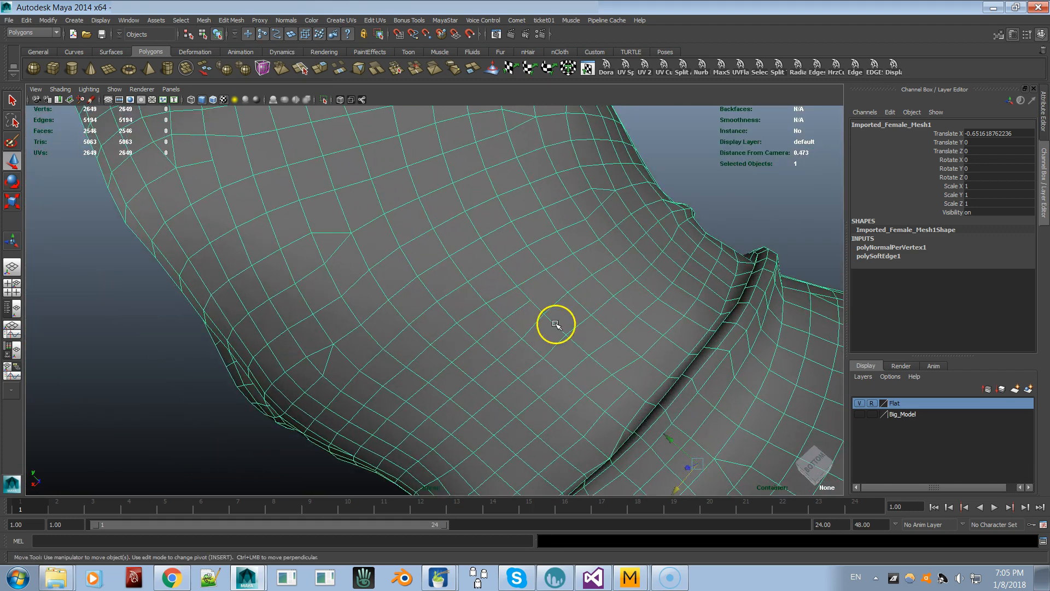
right_click_drag(557, 325, 589, 329, "alt")
left_click_drag(588, 330, 528, 323, "alt")
scroll(442, 331, "up", 5)
left_click(347, 428)
left_click(527, 324)
scroll(498, 360, "down", 5)
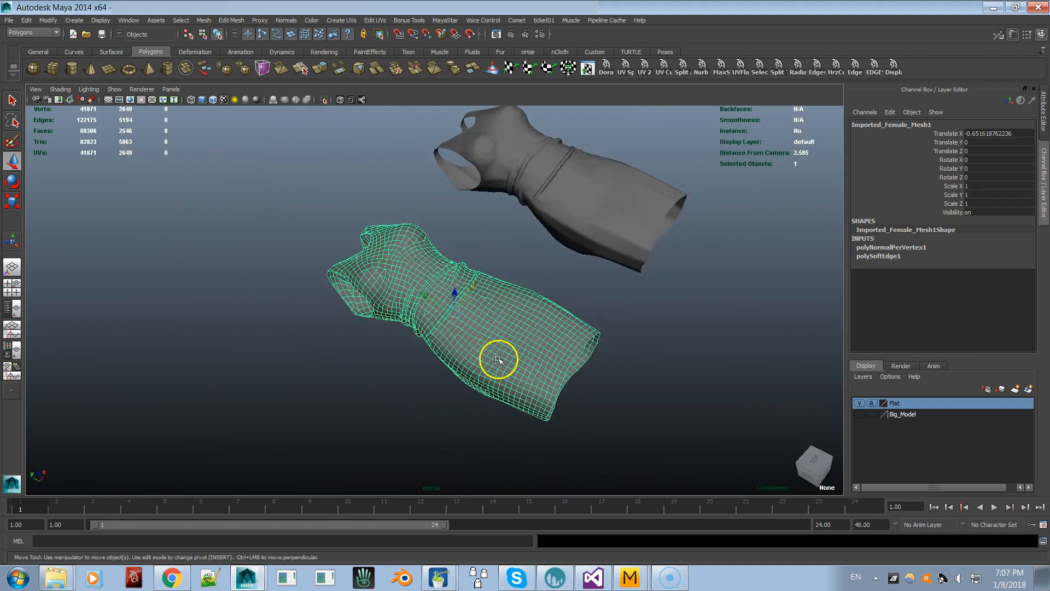
Undo the edits back to the flat quad mesh, before the vertex position transfer.
scroll(88, 259, "down", 5)
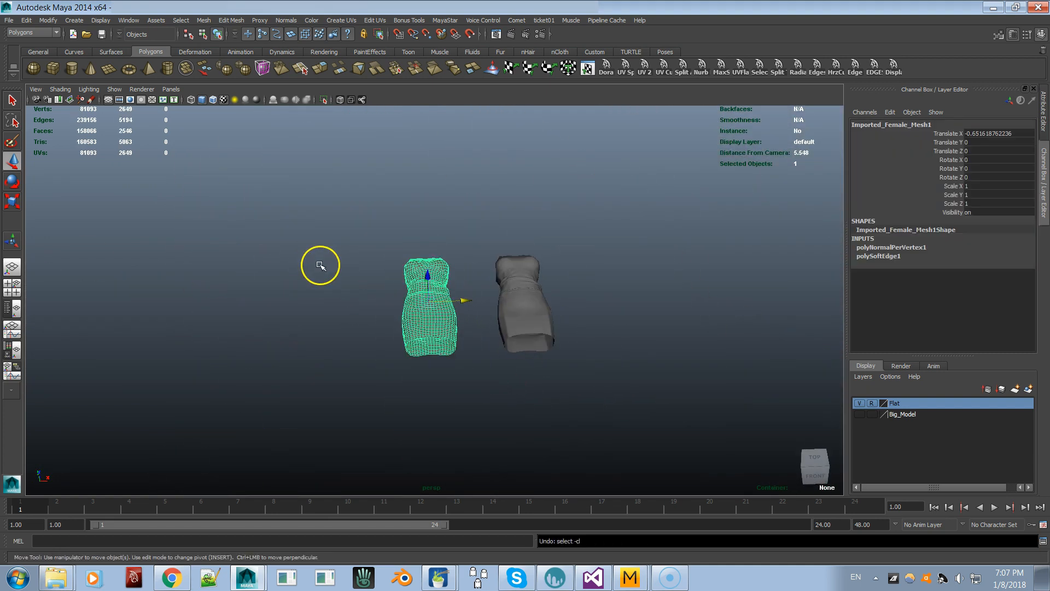
scroll(320, 266, "down", 5)
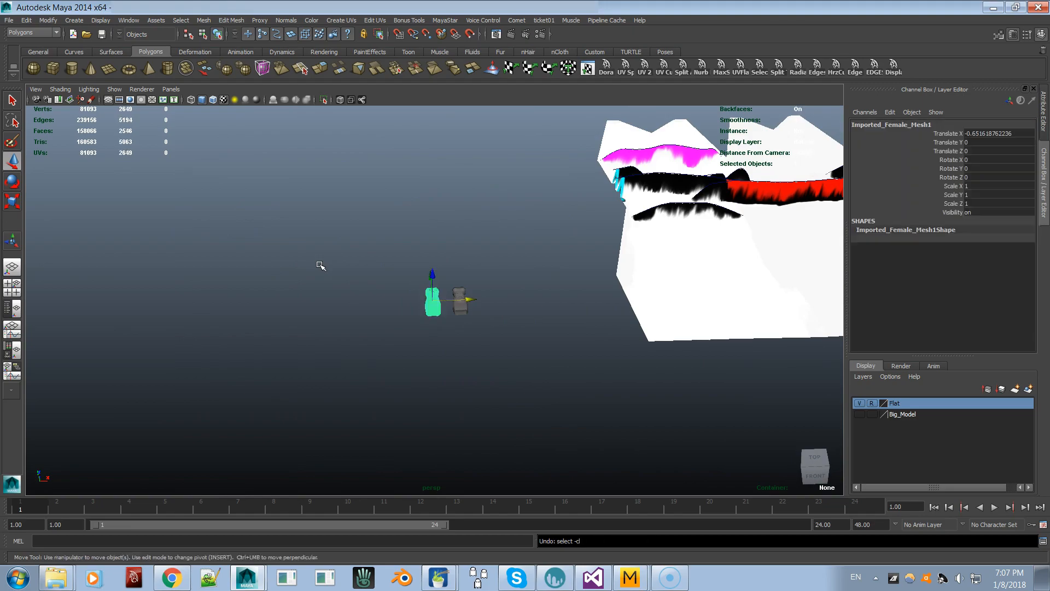
key("ctrl+z")
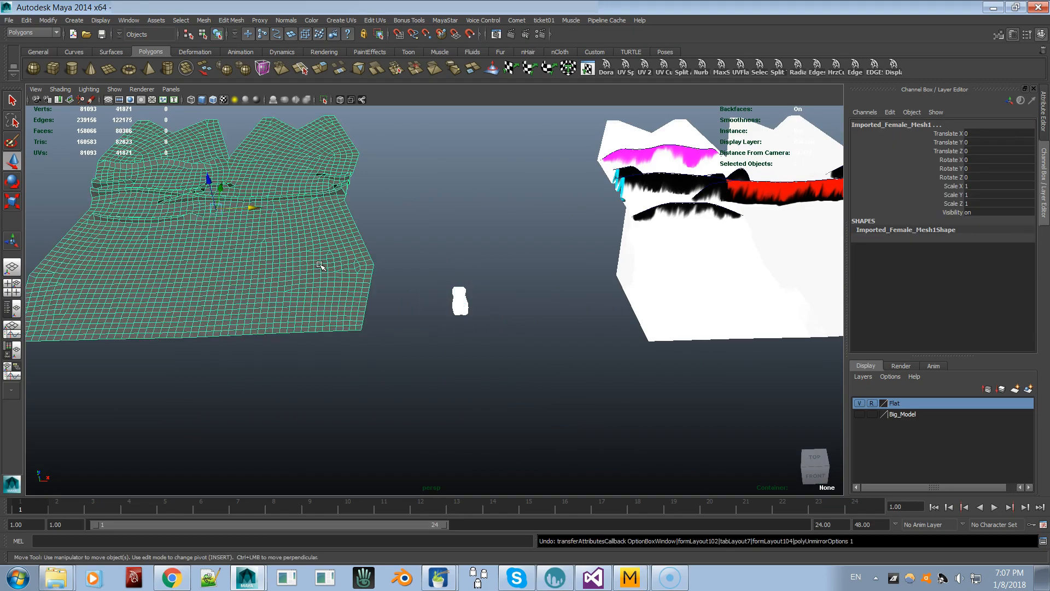
Inspect the folds modelled on the flat quad mesh from the side and from above.
left_click_drag(321, 266, 317, 264, "alt")
right_click_drag(317, 264, 607, 389, "alt")
middle_click_drag(444, 448, 525, 376, "alt")
left_click_drag(410, 342, 446, 112, "alt")
scroll(474, 366, "down", 5)
left_click(820, 476)
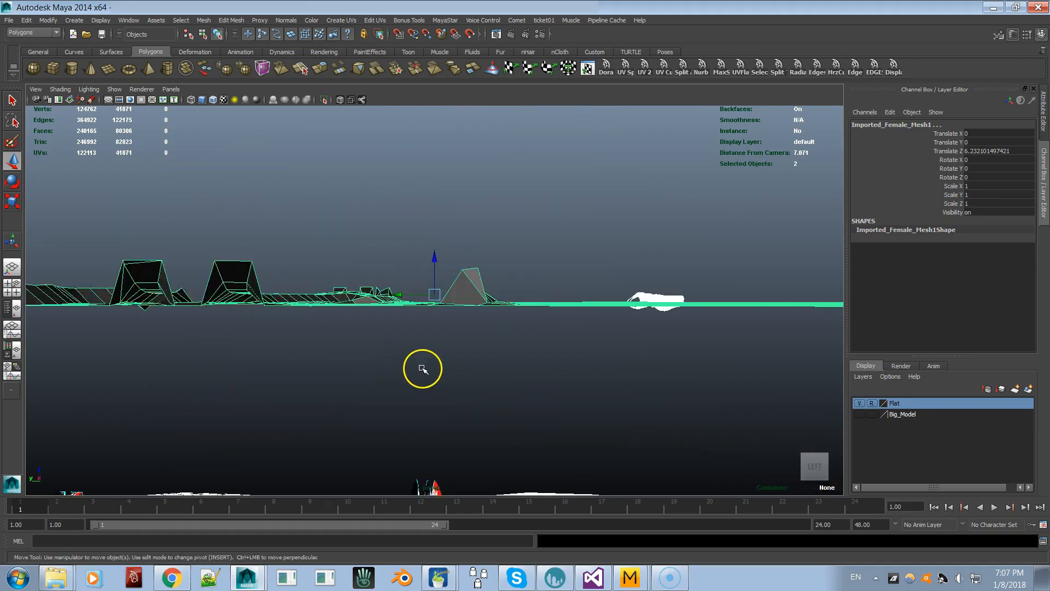
left_click_drag(358, 264, 299, 325, "alt")
middle_click_drag(299, 325, 446, 344, "alt")
right_click_drag(446, 345, 527, 348, "alt")
left_click(816, 464)
middle_click_drag(493, 306, 495, 351, "alt")
right_click_drag(495, 351, 574, 353, "alt")
Switch the flat quad mesh to face selection with the Paint Selection Tool and clear the selected faces.
right_click_drag(243, 200, 245, 231)
left_click(14, 141)
scroll(383, 290, "down", 2)
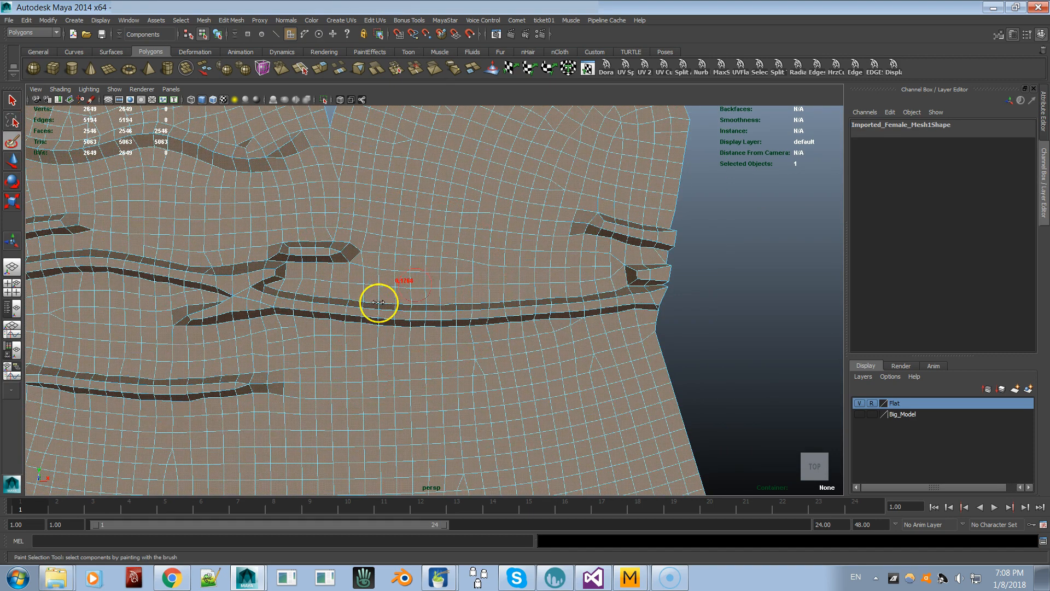
left_click_drag(404, 339, 403, 264, "alt")
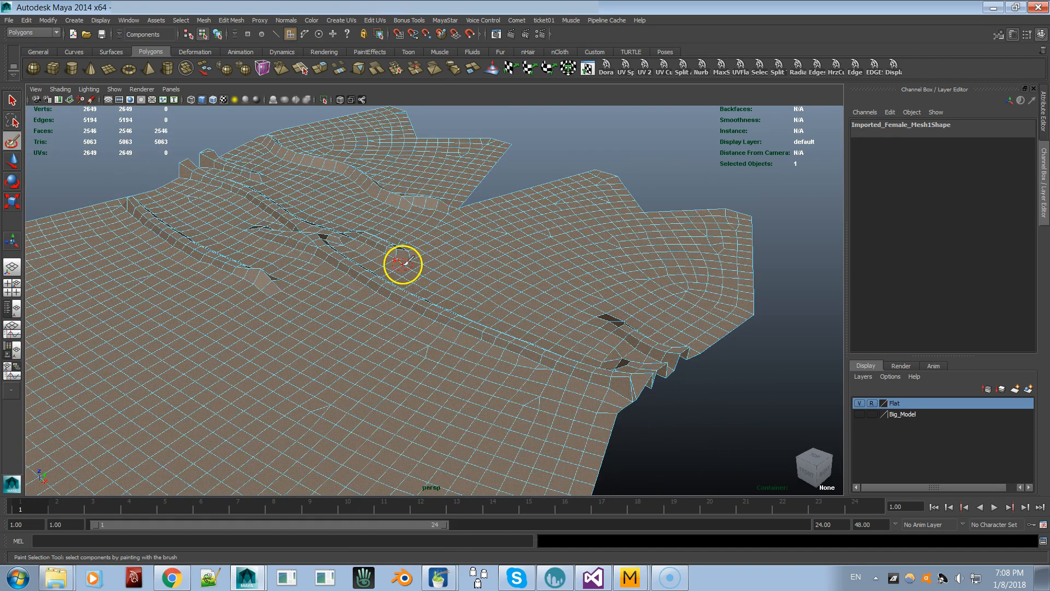
left_click(31, 21)
left_click(82, 199)
Paint-select the middle strip of faces along the long waist fold toward the mesh's side edge.
left_click_drag(263, 325, 339, 397, "alt")
right_click_drag(344, 397, 445, 399, "alt")
left_click_drag(422, 417, 422, 338, "alt")
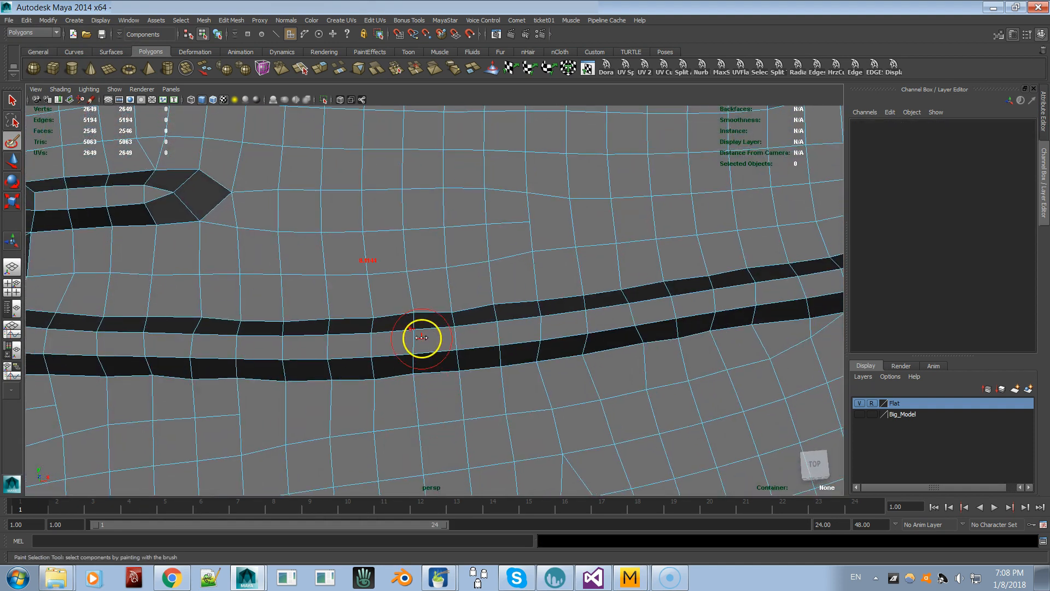
middle_click_drag(519, 328, 491, 331, "alt")
left_click_drag(491, 331, 644, 297, "shift")
middle_click_drag(644, 297, 465, 326, "alt")
left_click_drag(466, 326, 523, 323, "shift")
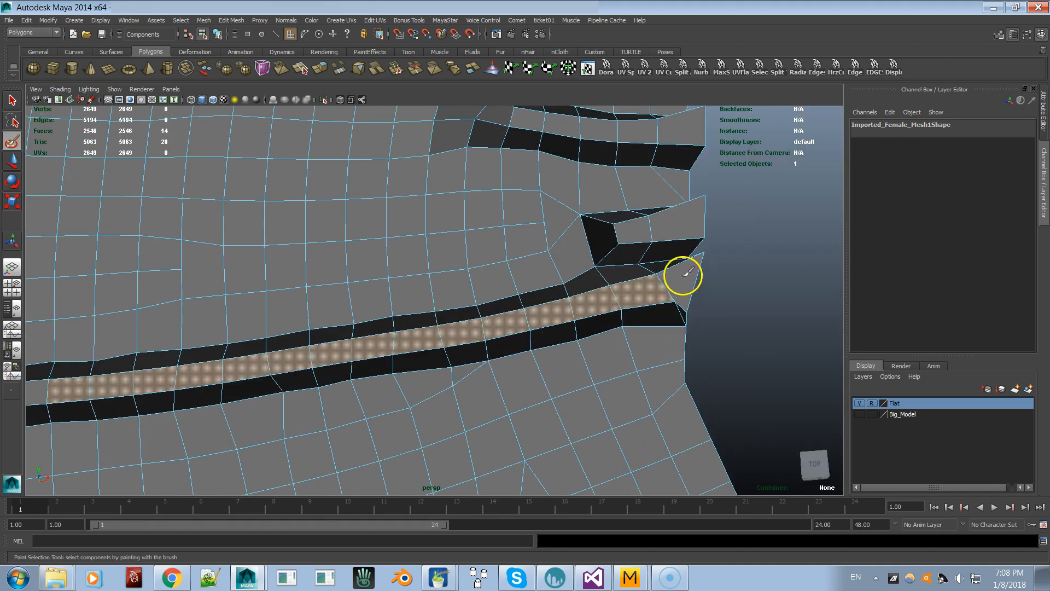
Extend the painted face selection back along the long waist fold to its branching junction.
mouse_move(685, 279)
left_mouse_down("alt")
mouse_move(605, 298)
mouse_move(651, 409)
mouse_move(501, 314)
mouse_move(501, 361)
mouse_move(570, 403)
mouse_move(665, 317)
mouse_move(577, 389)
left_mouse_up("alt")
middle_click_drag(408, 222, 552, 370, "alt")
mouse_move(552, 370)
left_mouse_down("shift")
mouse_move(507, 343)
mouse_move(476, 343)
left_mouse_up("shift")
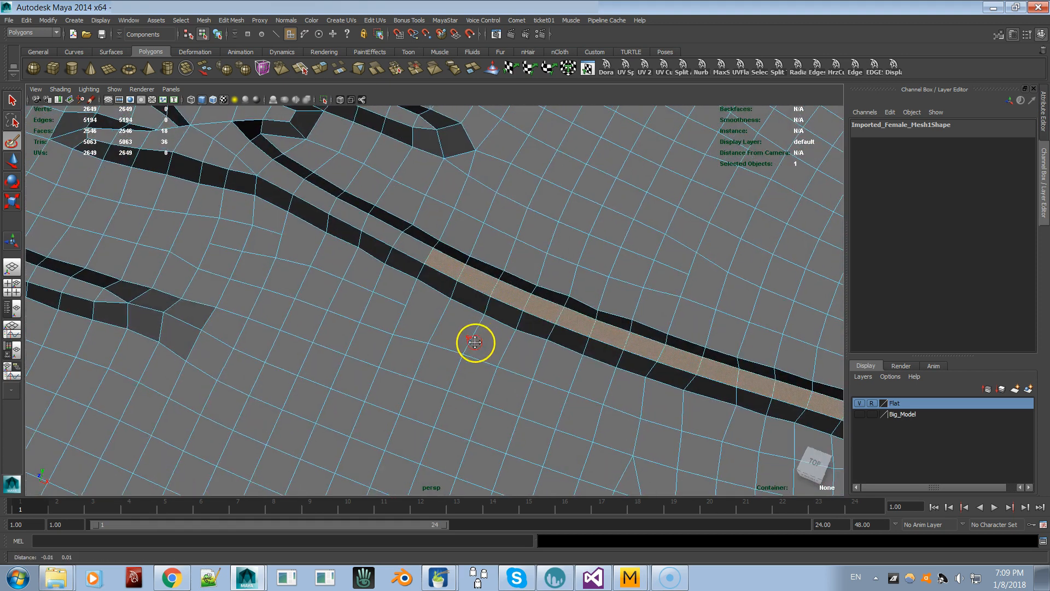
middle_click_drag(451, 257, 549, 333, "alt")
left_click_drag(548, 333, 431, 283, "shift")
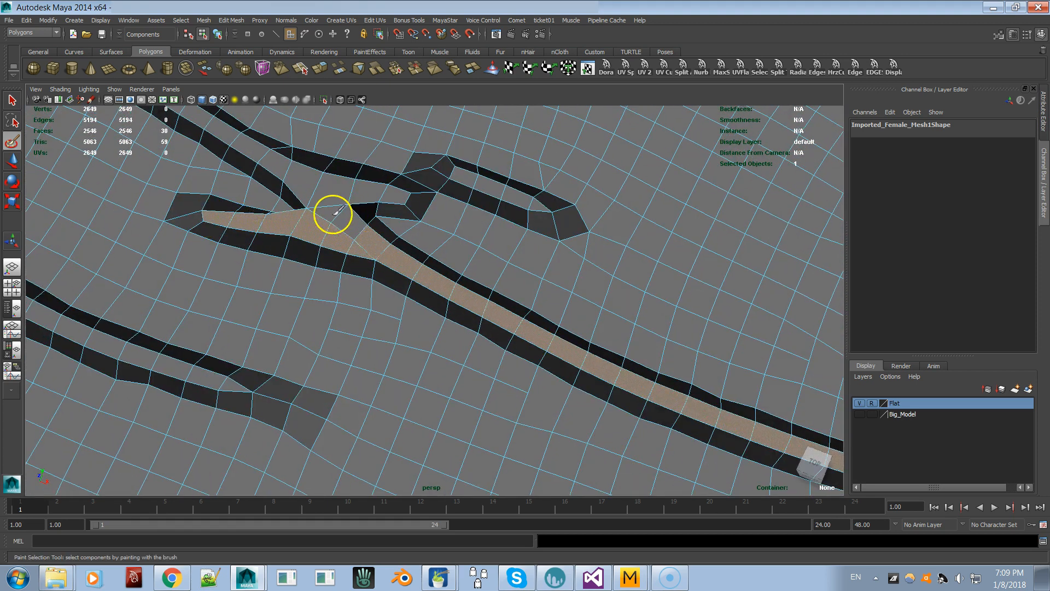
Add the junction's remaining faces and the fold's other branch, out to the opposite side edge, to the selection.
left_click_drag(333, 214, 644, 344, "alt")
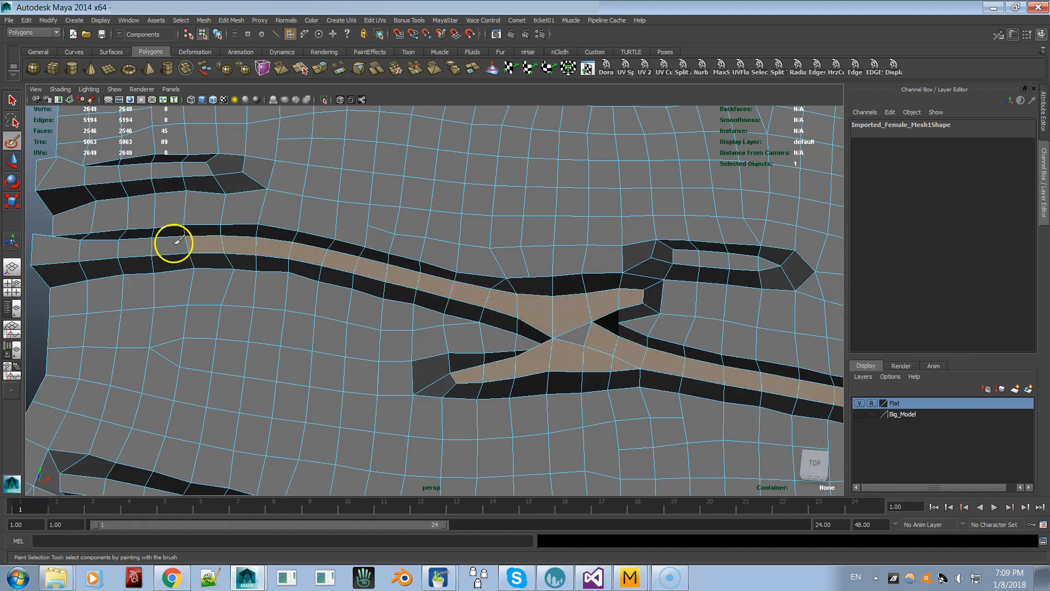
middle_click_drag(651, 455, 643, 356, "alt")
right_click_drag(642, 355, 585, 326, "alt")
middle_click_drag(585, 326, 496, 382, "alt")
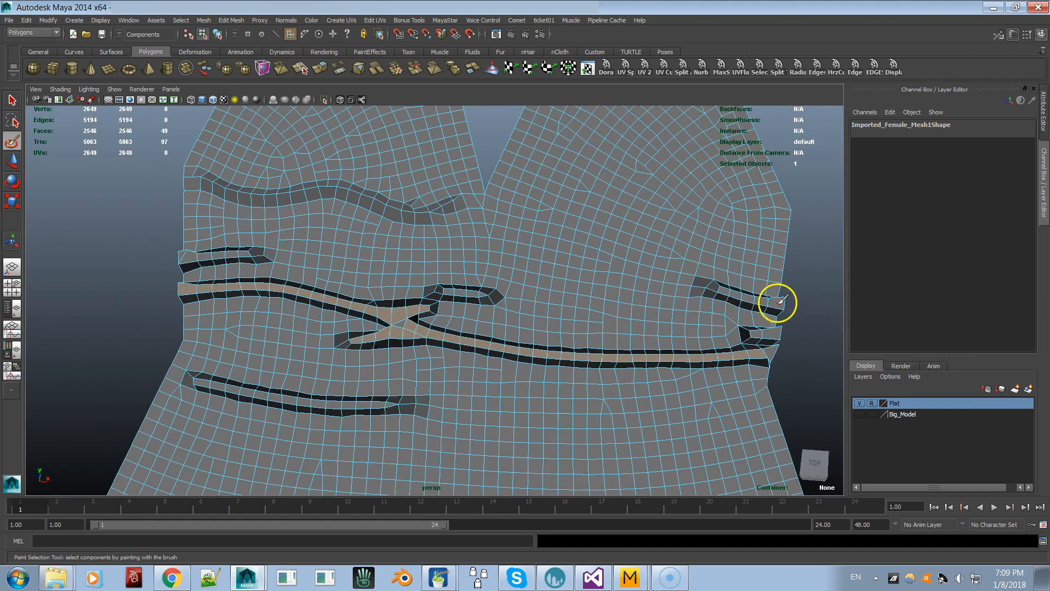
Add the missed fold faces to the selection, switching from the Paint Selection Tool to the Select Tool.
right_click_drag(711, 326, 766, 330, "alt")
left_click(406, 363, "shift")
key("q")
middle_click_drag(615, 323, 364, 280, "alt")
left_click_drag(461, 369, 448, 305, "alt")
left_click(739, 359, "shift")
left_click_drag(675, 376, 582, 348, "alt")
right_click_drag(582, 348, 343, 340, "alt")
left_click_drag(343, 340, 336, 312, "alt")
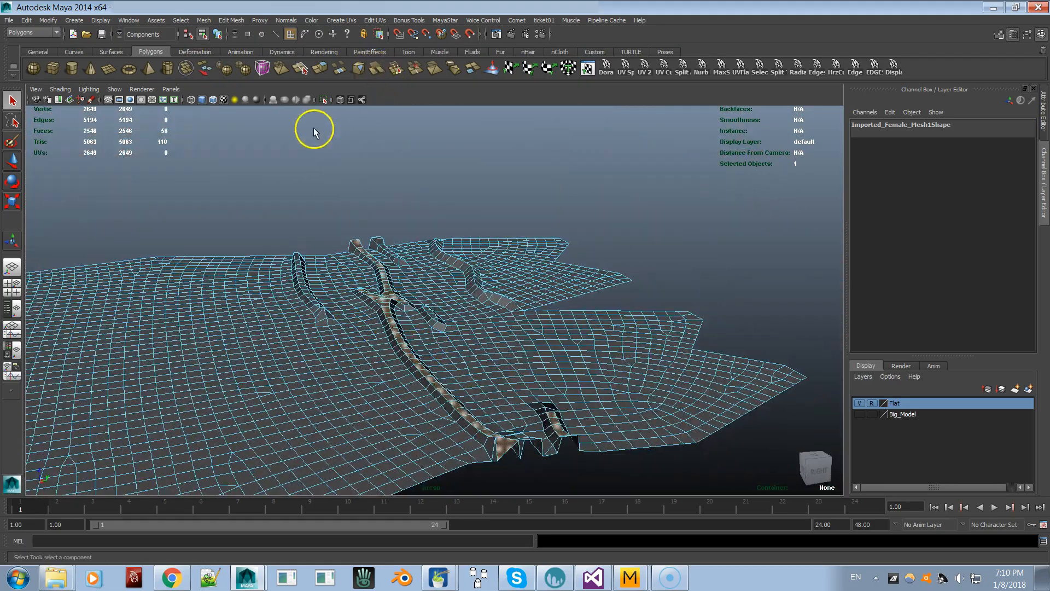
Extrude the selected waist-fold faces upward in two stages, the second by about 0.186 in local Z.
left_click(302, 68)
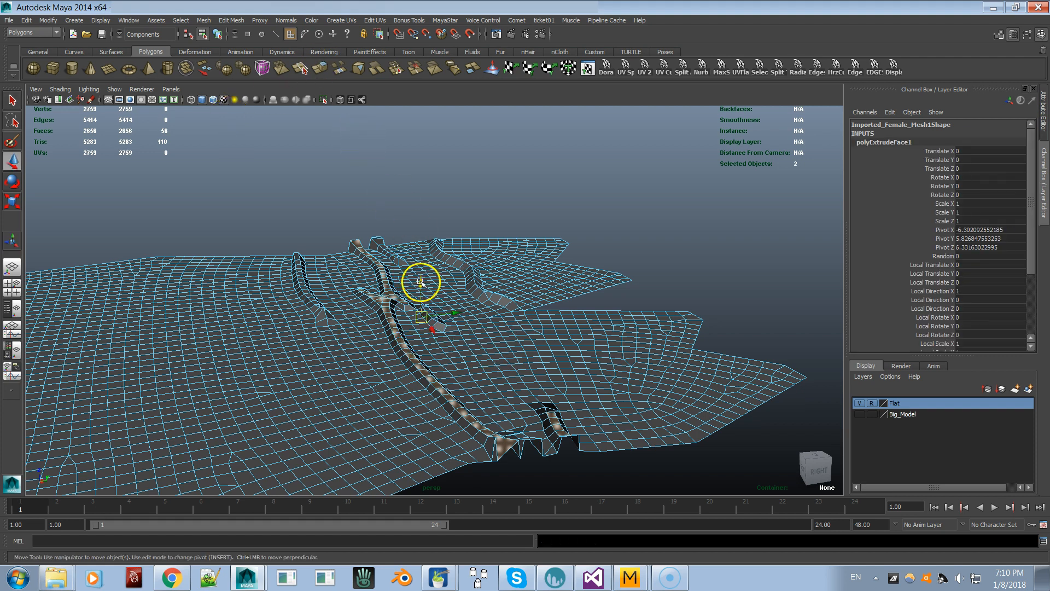
left_click_drag(397, 281, 400, 278)
left_click_drag(399, 278, 429, 284, "alt")
Select the vertices of the raised waist fold and smooth them with Average Vertices five times.
key("F9")
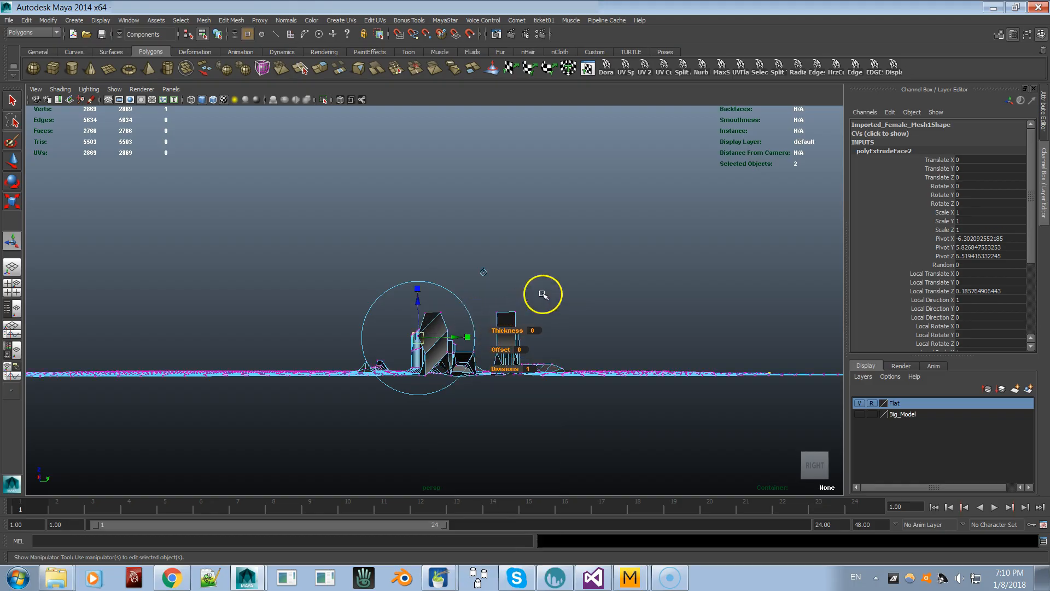
left_click_drag(389, 351, 390, 352)
left_click_drag(389, 351, 531, 376, "alt")
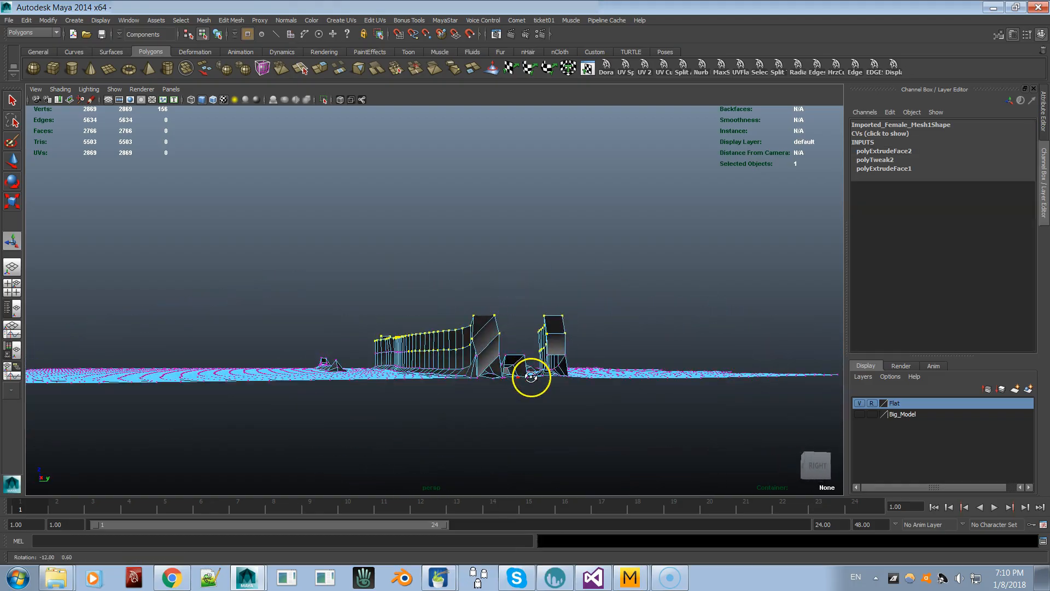
mouse_move(424, 356)
left_mouse_down("alt")
mouse_move(368, 359)
mouse_move(445, 375)
mouse_move(445, 355)
left_mouse_up("alt")
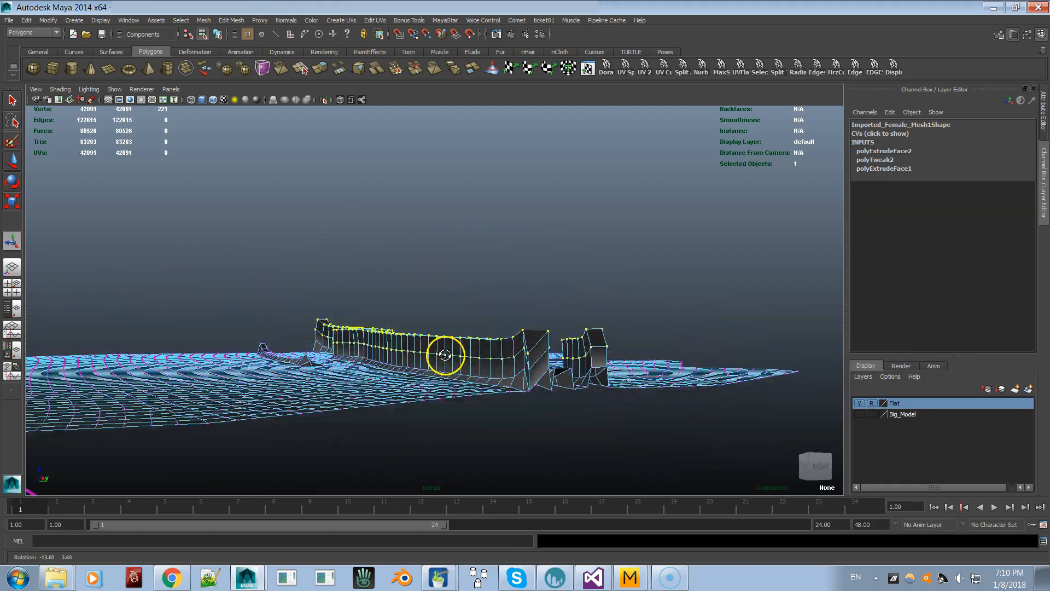
left_click_drag(529, 376, 553, 378, "alt")
left_click(203, 22)
left_click(232, 93)
key("w")
left_click_drag(307, 164, 377, 269, "alt")
key("g")
key("g")
key("g")
Return to object mode, face the flat quad mesh from the top view and apply planar UV mapping to it.
right_click_drag(378, 270, 624, 275, "alt")
left_click_drag(517, 277, 511, 275, "alt")
right_click_drag(512, 275, 290, 217, "alt")
middle_click_drag(290, 218, 666, 241, "alt")
middle_click_drag(530, 209, 430, 191, "alt")
left_click_drag(429, 190, 408, 218, "alt")
right_click_drag(409, 218, 456, 189)
left_click(815, 466)
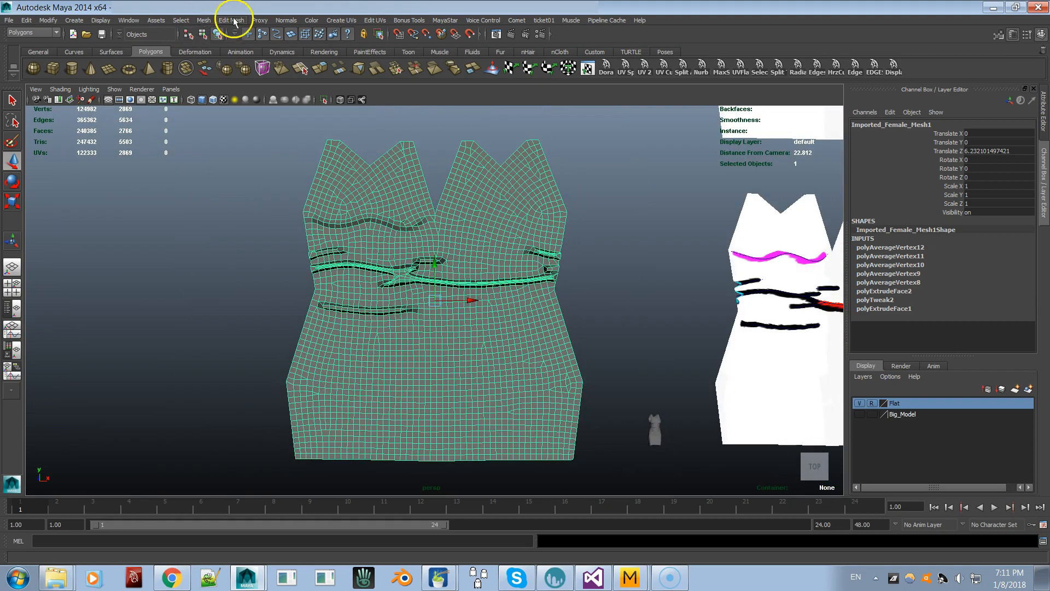
left_click(341, 21)
left_click(347, 35)
left_click(210, 244)
right_click_drag(330, 249, 372, 225)
Transfer vertex positions in UV sample space from the small 3D dress to the flat quad mesh.
left_click_drag(413, 415, 408, 331, "alt")
middle_click_drag(408, 331, 309, 310, "alt")
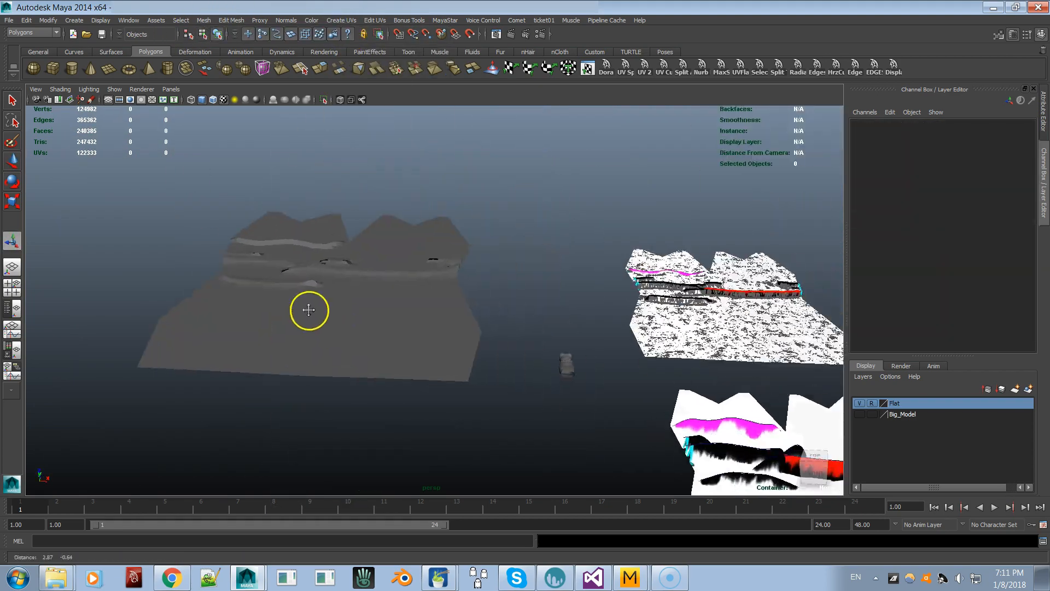
left_click(314, 333)
mouse_move(314, 333)
left_mouse_down("alt")
mouse_move(319, 401)
mouse_move(318, 335)
left_mouse_up("alt")
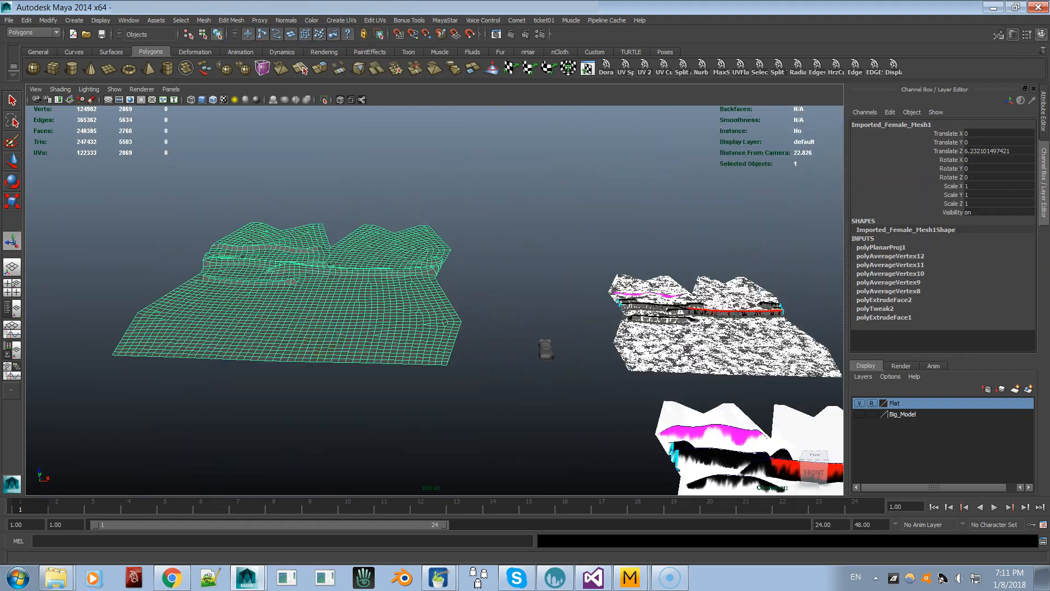
left_click(544, 345)
left_click(416, 257, "shift")
left_click(204, 20)
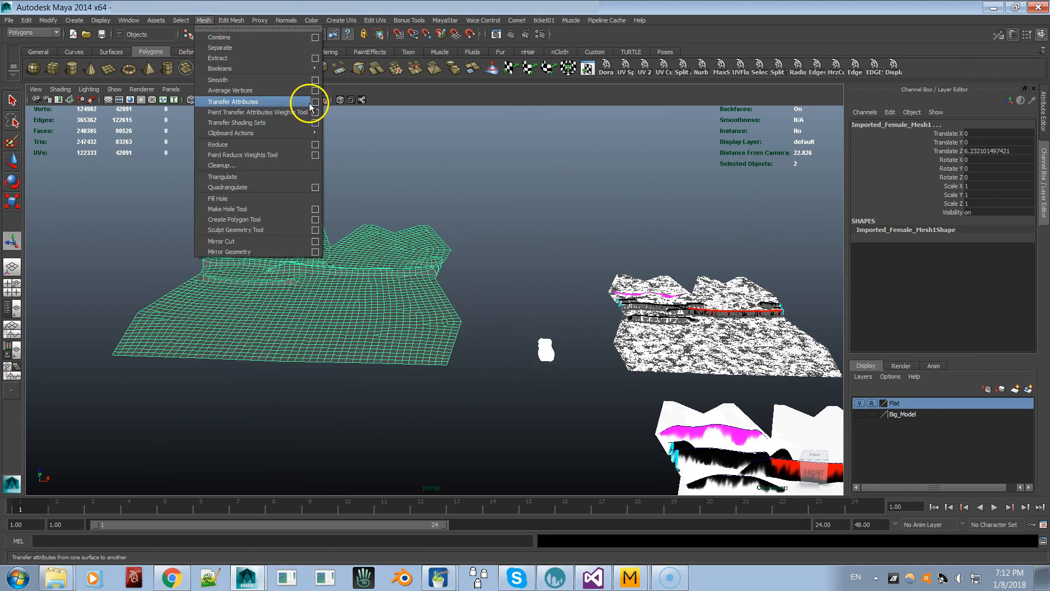
left_click(313, 103)
left_click(188, 517)
left_click(459, 337)
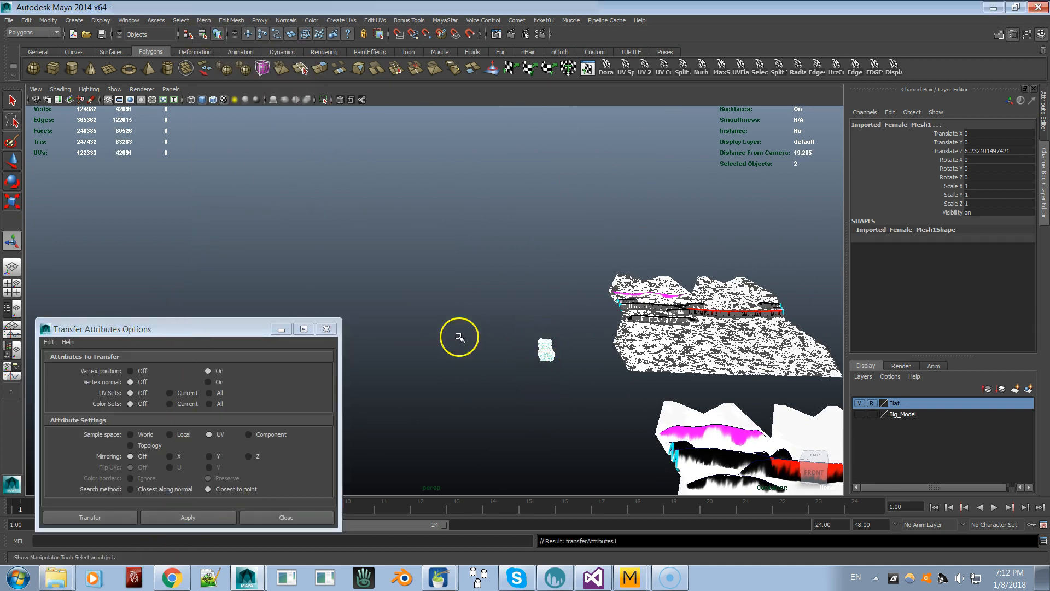
Center the wrapped quad dress's pivot and move it beside the original dress, to about -0.994 in X.
key("w")
left_click_drag(468, 369, 521, 406, "alt")
left_click(523, 407)
left_click(47, 21)
left_click(56, 121)
key("f")
left_click_drag(438, 408, 518, 439, "alt")
left_click(593, 350)
left_click_drag(495, 345, 455, 338, "alt")
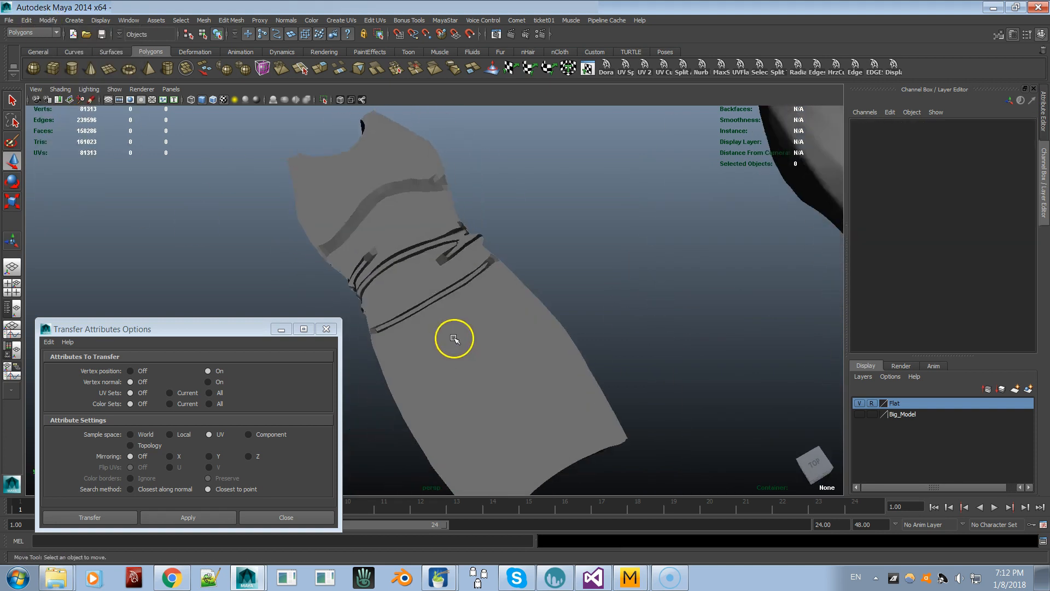
Correct the wrapped dress's shading with Set to Face, Soften Edge and Unlock Normals.
left_click(454, 339)
left_click(340, 10)
left_click_drag(296, 19, 170, 158)
left_click(182, 226)
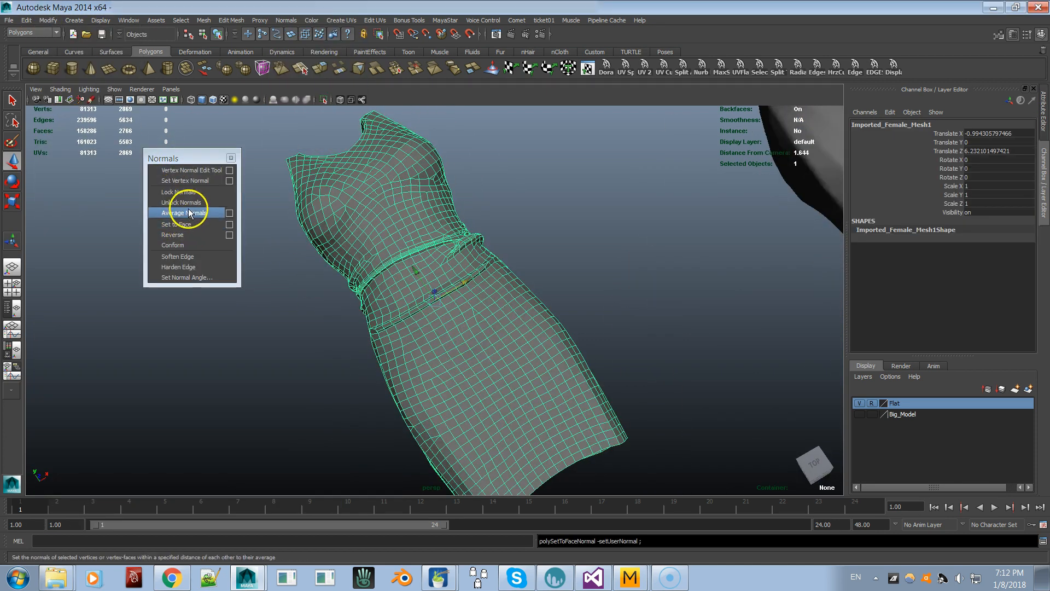
left_click(190, 204)
left_click(231, 158)
left_click(263, 246)
Examine the wrapped dress's waist folds and surface from several angles.
left_click_drag(268, 257, 398, 181, "alt")
right_click_drag(402, 202, 469, 350, "alt")
left_click(424, 210)
left_click_drag(420, 205, 306, 123, "alt")
left_click(486, 246)
left_click(295, 123)
left_click_drag(283, 174, 348, 239, "alt")
left_click(349, 239)
Lasso-select the UVs along the long waist fold and its junction in the UV Texture Editor.
left_click(125, 22)
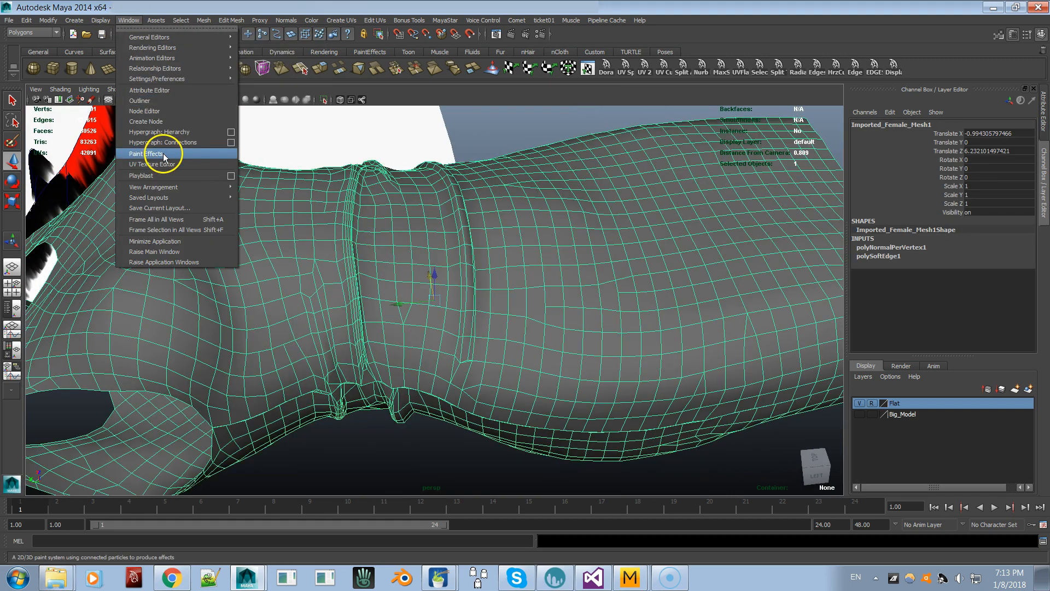
left_click(159, 153)
scroll(288, 204, "down", 2)
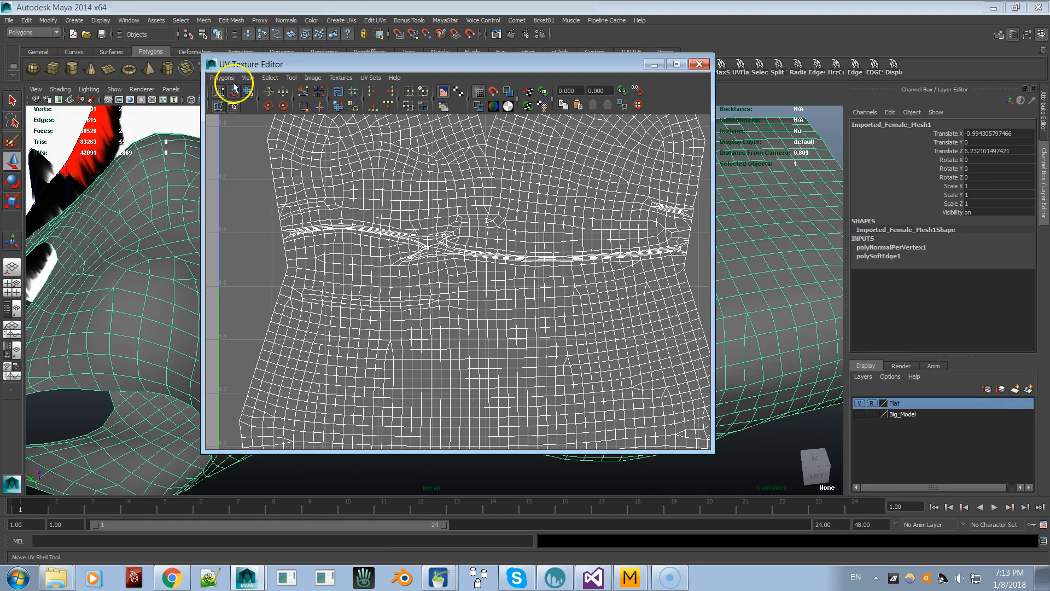
left_click(14, 123)
left_click(327, 191)
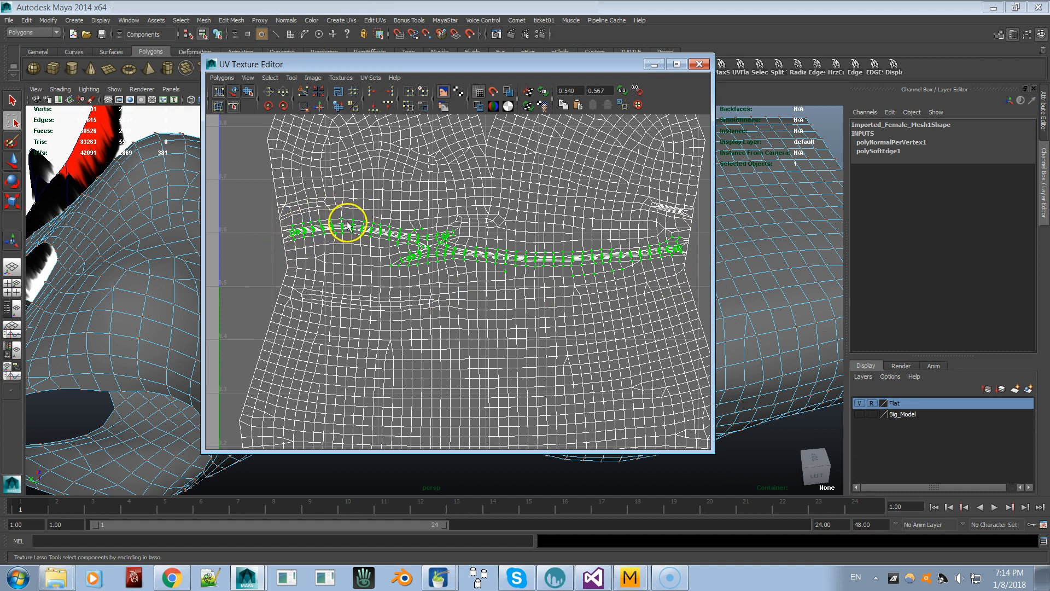
Try relaxing the selected waist-fold UVs, pinning the unselected UVs and using 10 maximum iterations.
scroll(562, 300, "up", 2)
left_click(229, 79)
left_click(260, 299)
key("ctrl+z")
left_click(218, 79)
left_click(298, 298)
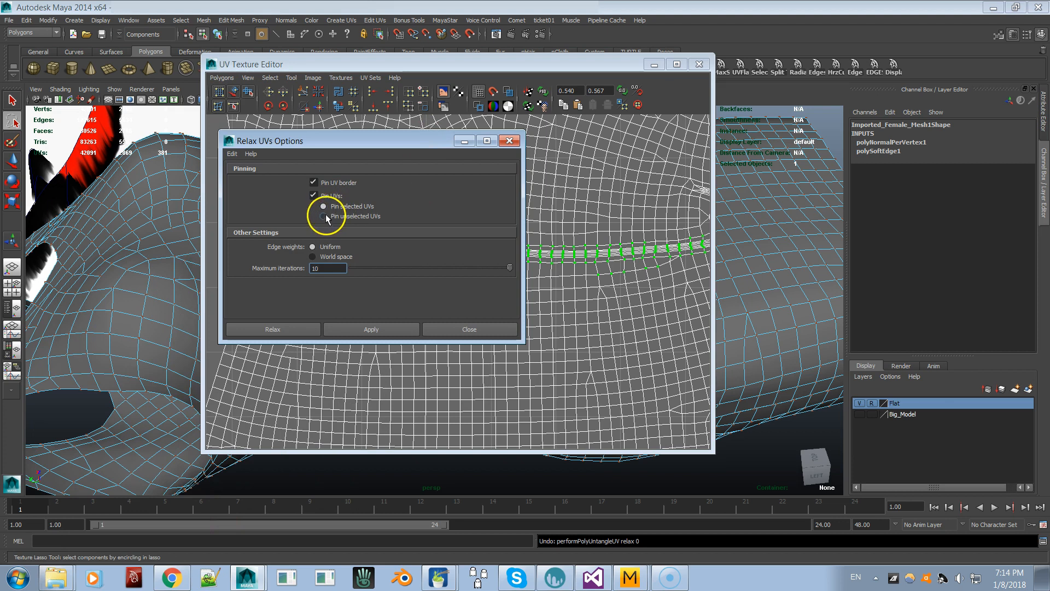
left_click(509, 141)
key("ctrl+z")
Relax the selected waist-fold UVs with the UV border and unselected UVs pinned and maximum iterations set to 1.
left_click(221, 78)
left_click(297, 298)
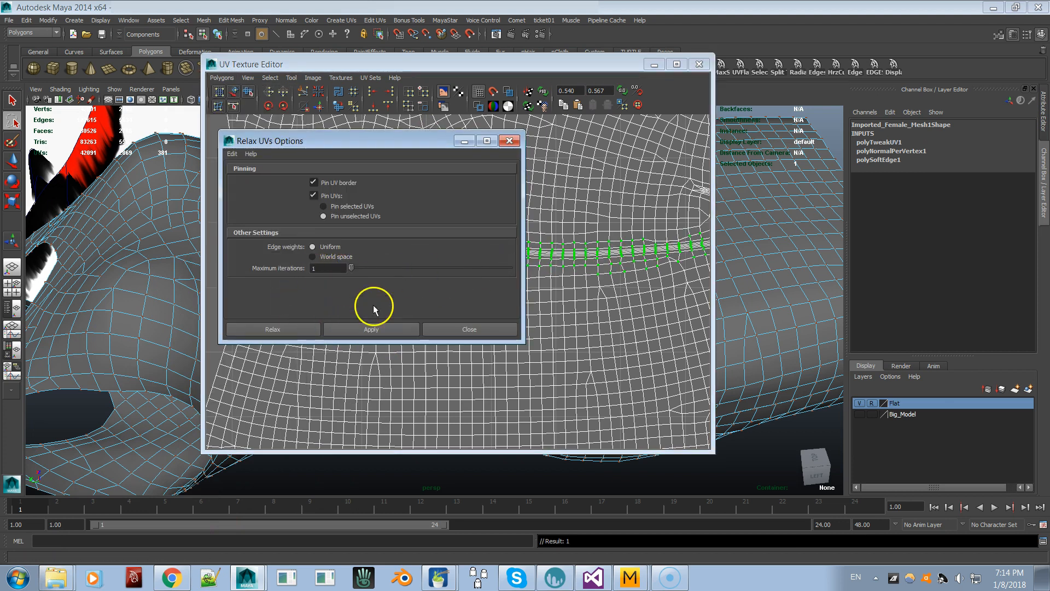
left_click(450, 329)
Return to object mode, select the wrapped quad dress and delete its history.
left_click_drag(504, 66, 0, 152)
right_click_drag(350, 203, 152, 169, "alt")
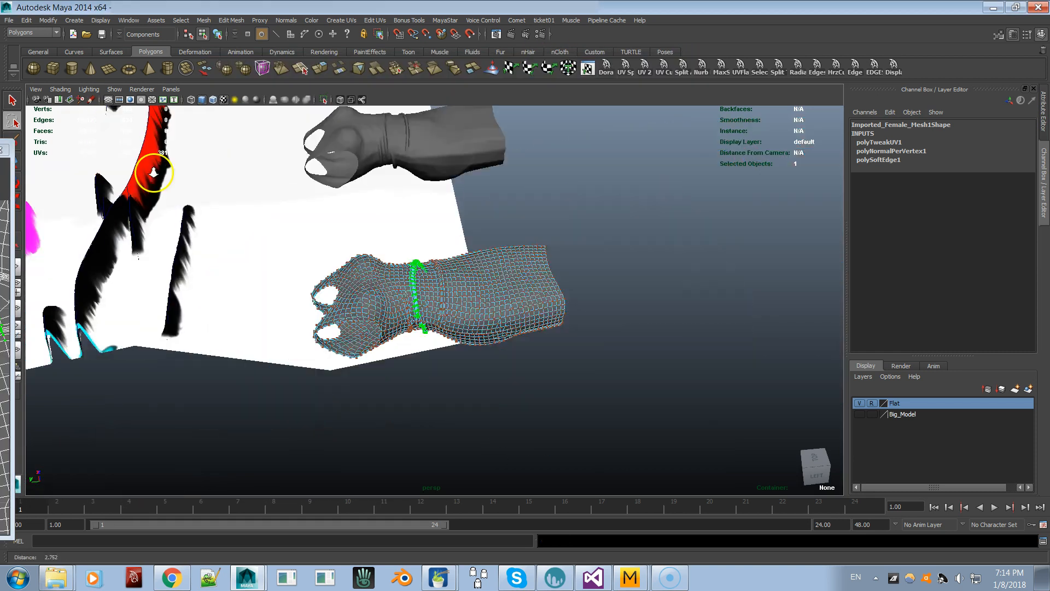
left_click_drag(536, 268, 464, 301, "alt")
right_click(464, 318)
right_click_drag(464, 317, 495, 307)
key("q")
left_click(365, 269)
left_click_drag(363, 269, 298, 274, "alt")
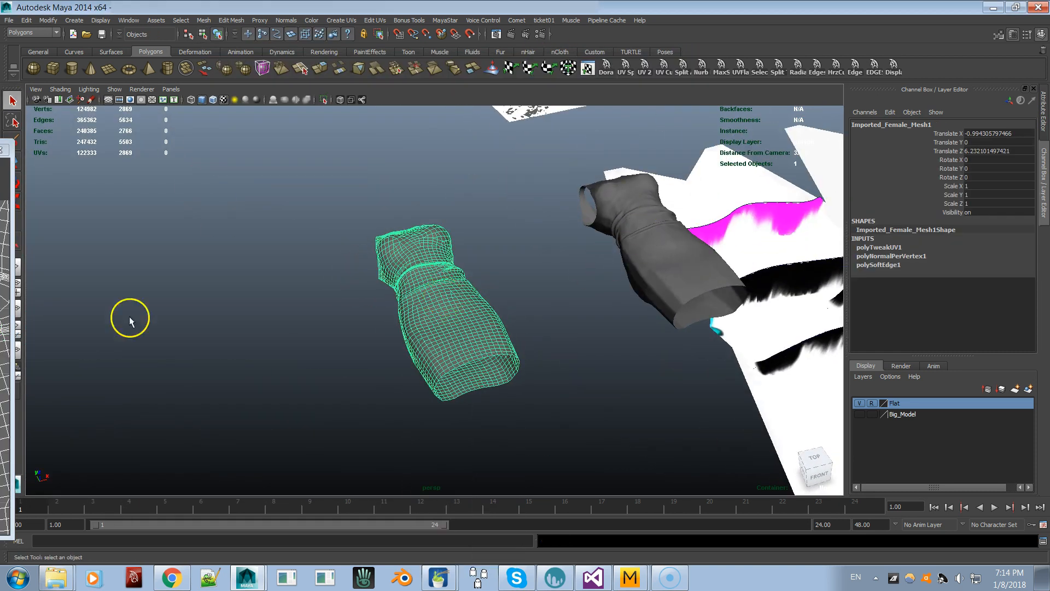
left_click(1, 149)
left_click(206, 203)
Transfer vertex positions from the original 3D dress to the quad dress with its relaxed UVs.
left_click(591, 206)
left_click(411, 265, "shift")
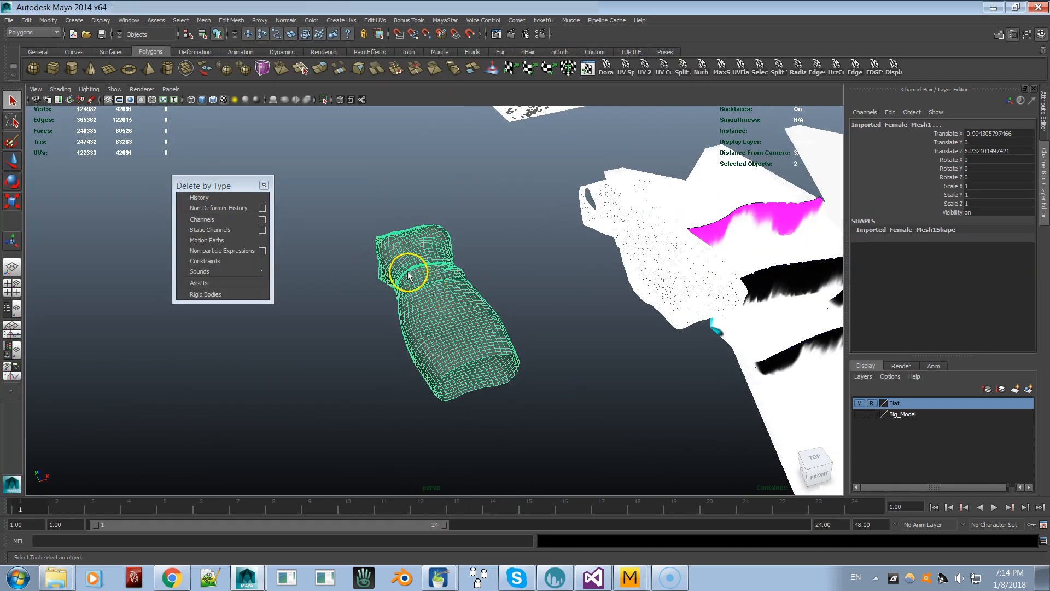
left_click(204, 20)
left_click(234, 103)
left_click_drag(408, 298, 525, 337, "alt")
right_click_drag(525, 337, 602, 359, "alt")
left_click_drag(415, 350, 293, 351, "alt")
left_click(436, 450)
right_click_drag(293, 350, 134, 294, "alt")
Delete the history of the dense original dress and the wrapped quad dress.
left_click(697, 303)
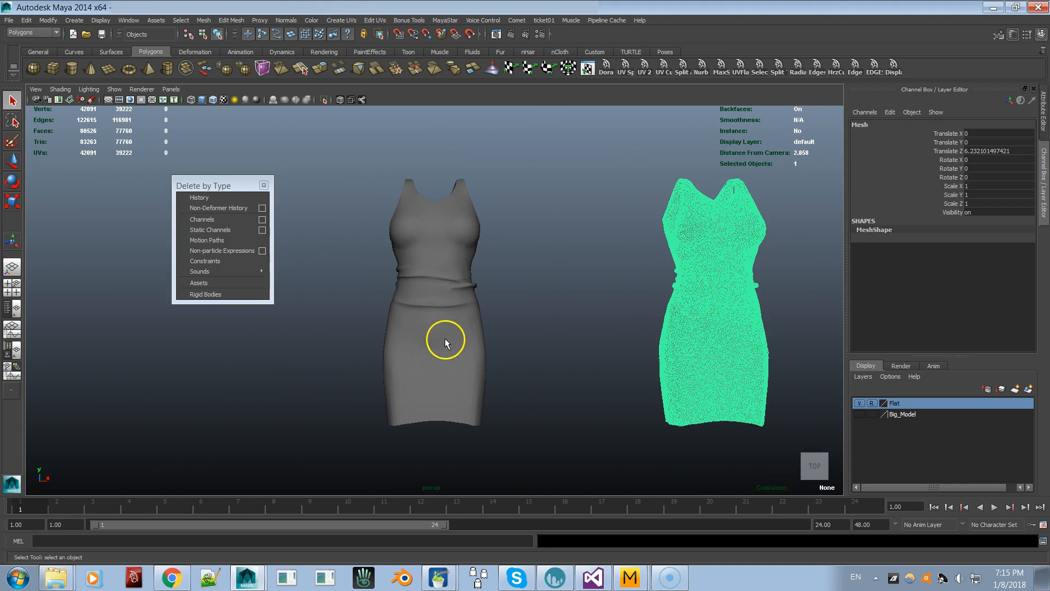
left_click(211, 198)
left_click(694, 285)
left_click(214, 198)
Examine the quad dress's folds, side and skirt edge flow from close up and all around.
scroll(404, 333, "up", 5)
left_click_drag(404, 334, 523, 248, "alt")
scroll(270, 277, "down", 6)
scroll(526, 251, "up", 5)
left_click(569, 298)
left_click_drag(569, 298, 665, 294, "alt")
scroll(731, 298, "up", 4)
middle_click_drag(731, 298, 535, 288, "alt")
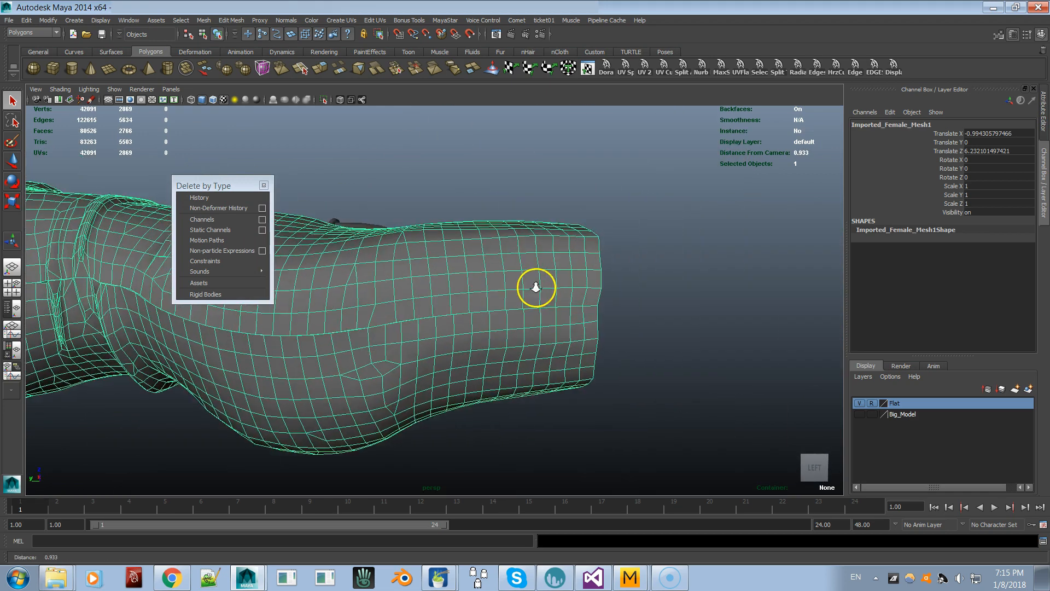
scroll(535, 288, "up", 3)
left_click_drag(688, 313, 763, 224, "alt")
scroll(773, 257, "up", 3)
scroll(782, 254, "down", 3)
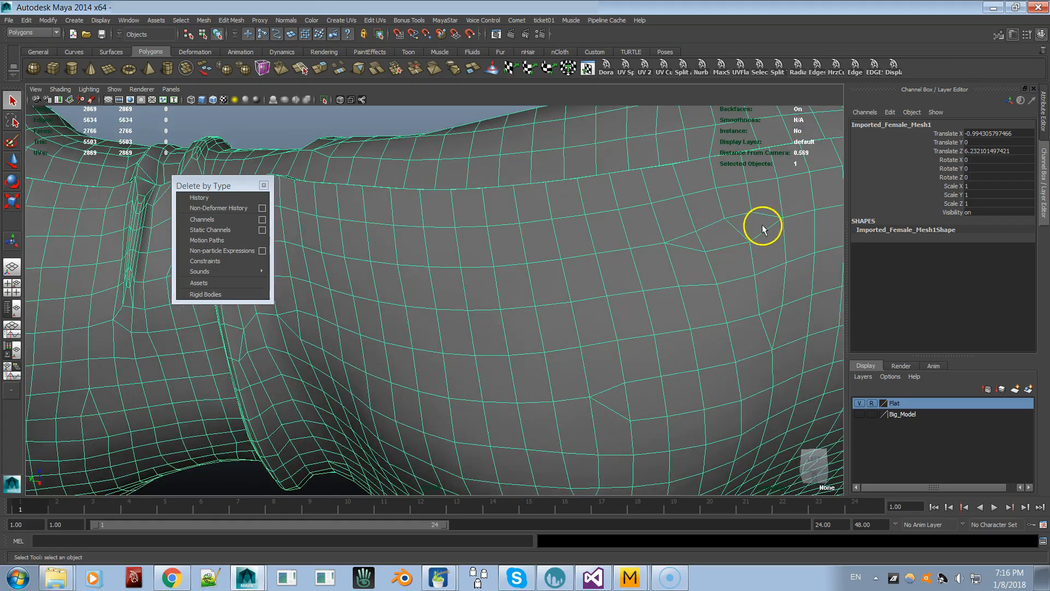
left_click_drag(608, 250, 679, 251, "alt")
scroll(557, 258, "down", 3)
left_click_drag(557, 258, 454, 305, "alt")
left_click_drag(344, 293, 444, 328, "alt")
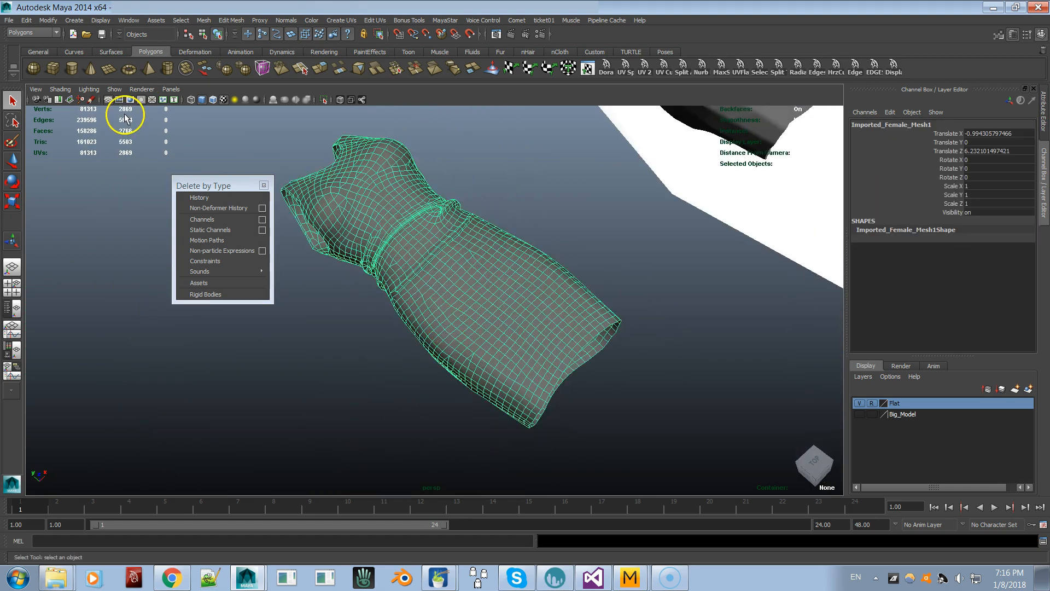
left_click_drag(481, 288, 475, 191, "alt")
mouse_move(405, 174)
left_mouse_down("alt")
mouse_move(462, 176)
mouse_move(551, 281)
mouse_move(469, 368)
mouse_move(487, 290)
mouse_move(368, 283)
mouse_move(387, 305)
mouse_move(477, 316)
mouse_move(431, 312)
mouse_move(452, 303)
mouse_move(687, 317)
mouse_move(618, 229)
mouse_move(528, 317)
mouse_move(469, 307)
mouse_move(496, 284)
mouse_move(488, 286)
mouse_move(673, 277)
mouse_move(445, 276)
mouse_move(438, 286)
left_mouse_up("alt")
Turn on Wireframe on Shaded display for the scene with the painted flat mesh.
mouse_move(438, 286)
right_mouse_down("alt")
mouse_move(668, 291)
mouse_move(454, 290)
right_mouse_up("alt")
middle_click_drag(454, 290, 202, 290, "alt")
left_click(701, 284)
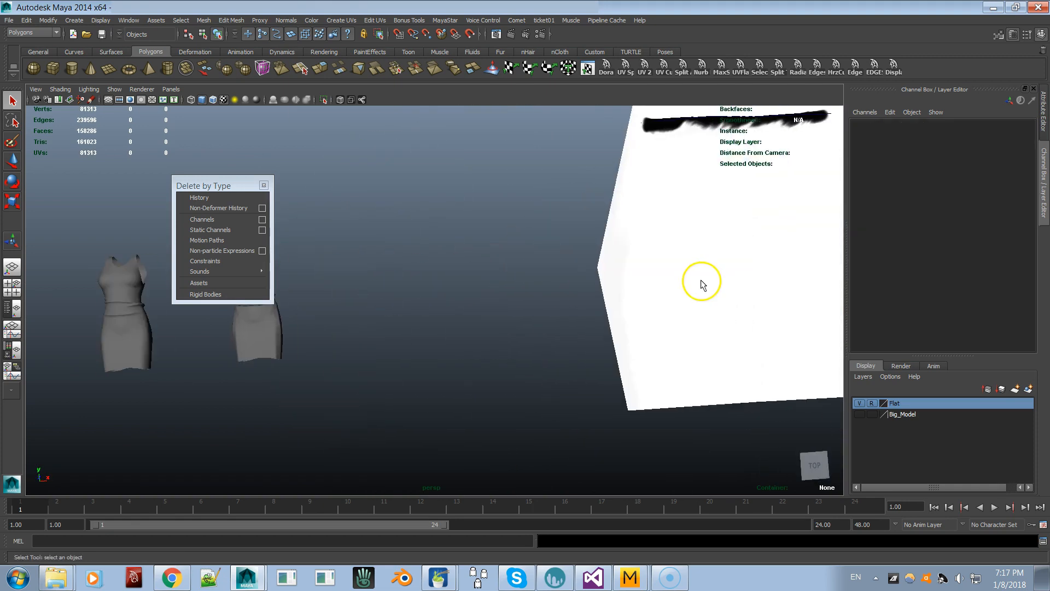
middle_click_drag(702, 300, 502, 298, "alt")
right_click_drag(501, 298, 273, 219, "alt")
left_click(60, 89)
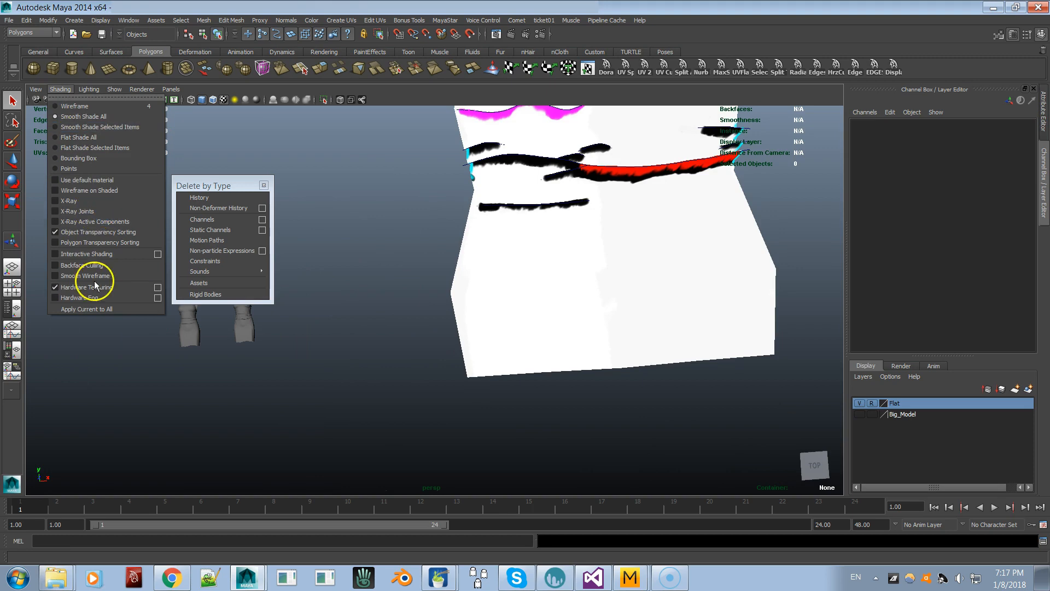
left_click(80, 201)
left_click_drag(368, 324, 558, 312, "alt")
Toggle the Flat layer's visibility off and on and look over the painted flat mesh's upper part.
left_click(860, 403)
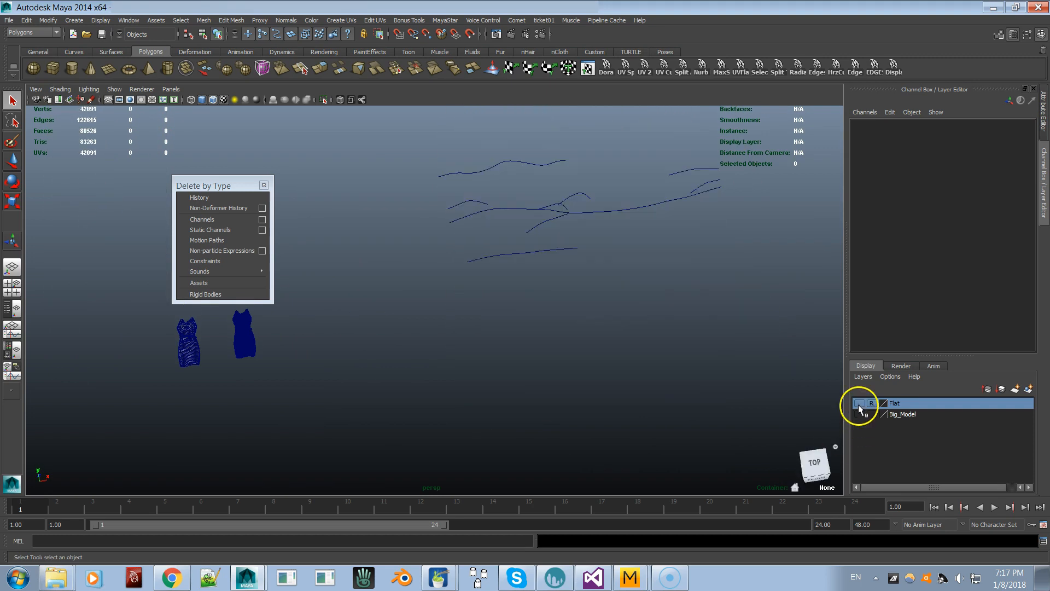
left_click(859, 404)
right_click_drag(635, 258, 460, 185, "alt")
left_click(462, 164)
middle_click_drag(454, 191, 426, 343, "alt")
left_click_drag(427, 342, 440, 335, "alt")
left_click(440, 335)
left_click(419, 337)
left_click(460, 310)
right_click_drag(460, 310, 696, 352, "alt")
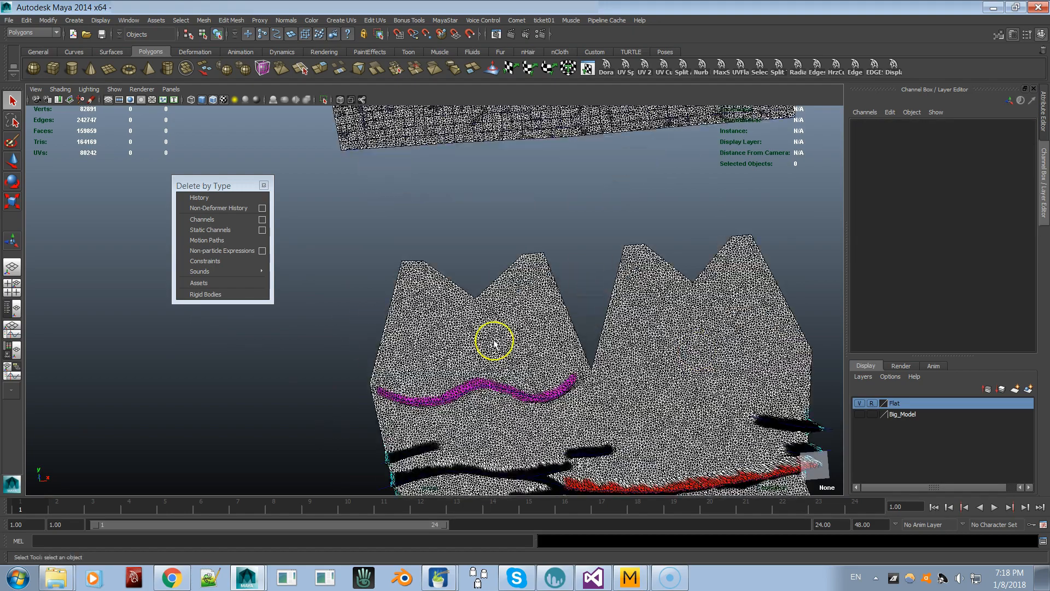
Make the Flat layer selectable, select the painted flat mesh and face it from the top view.
left_click(873, 405)
left_click(666, 339)
left_click_drag(665, 342, 711, 358, "alt")
left_click(815, 464)
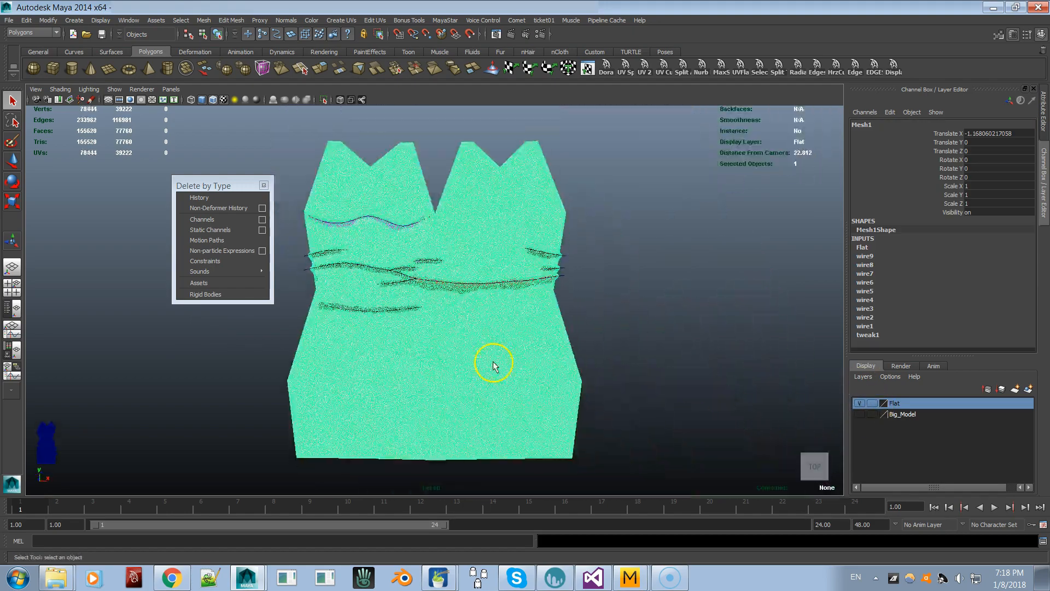
right_click_drag(495, 366, 513, 369, "alt")
middle_click_drag(512, 369, 538, 365, "alt")
right_click_drag(538, 367, 503, 367, "alt")
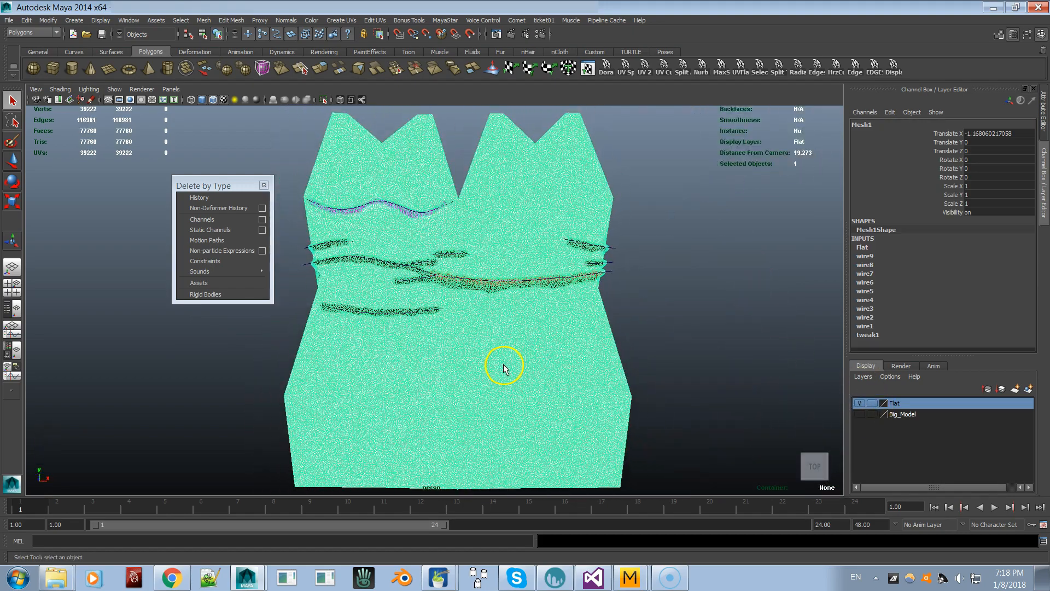
Set the Flat layer back to reference mode and deselect the flat mesh.
left_click(873, 404)
left_click(873, 404)
left_click(305, 356)
left_click(378, 388)
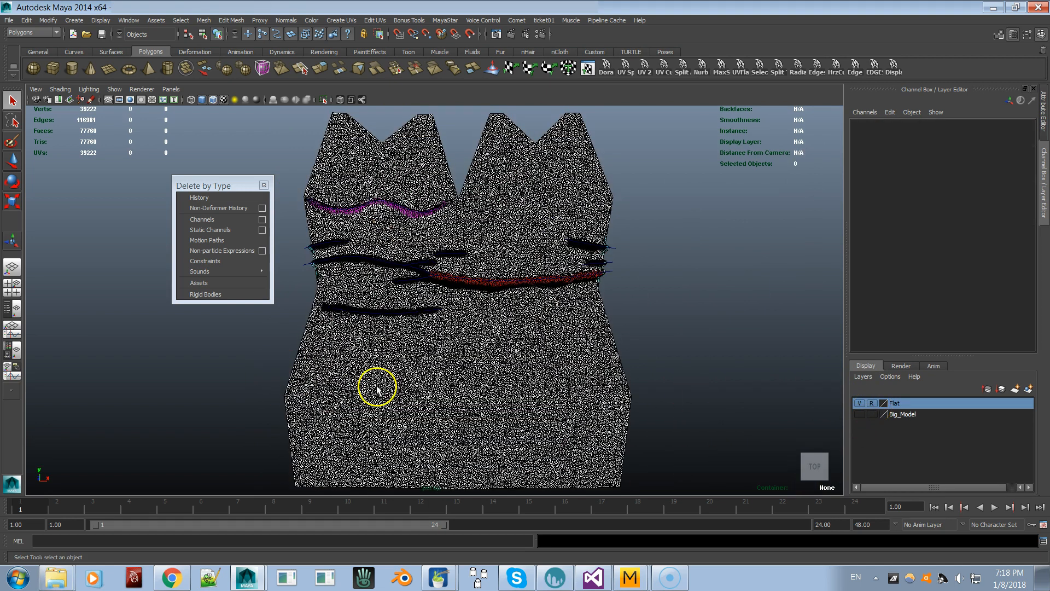
Activate the Create Polygon Tool with its settings reset to defaults and close the tool settings.
left_click(75, 21)
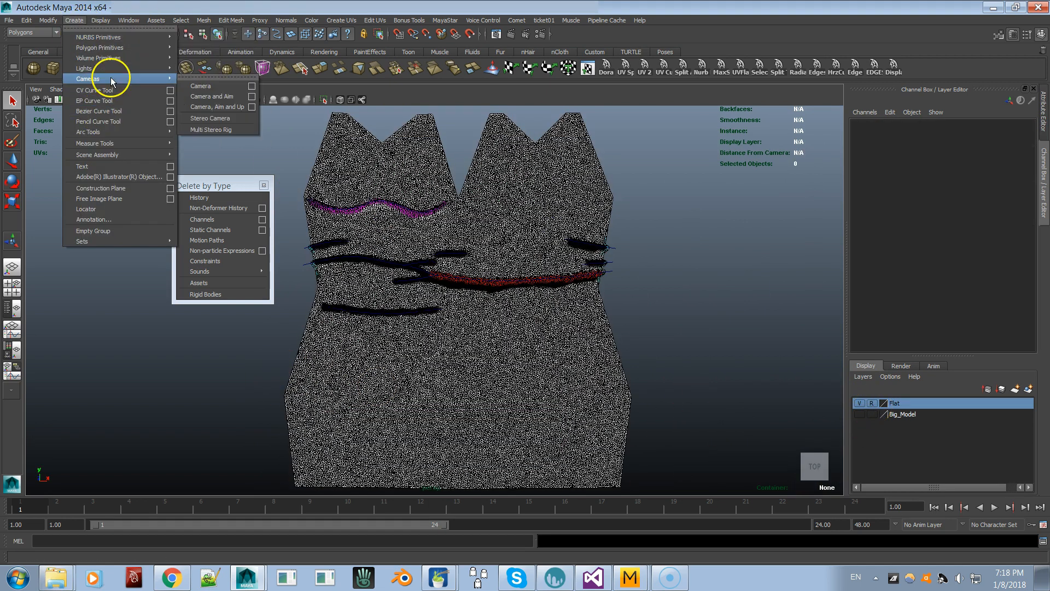
left_click(204, 20)
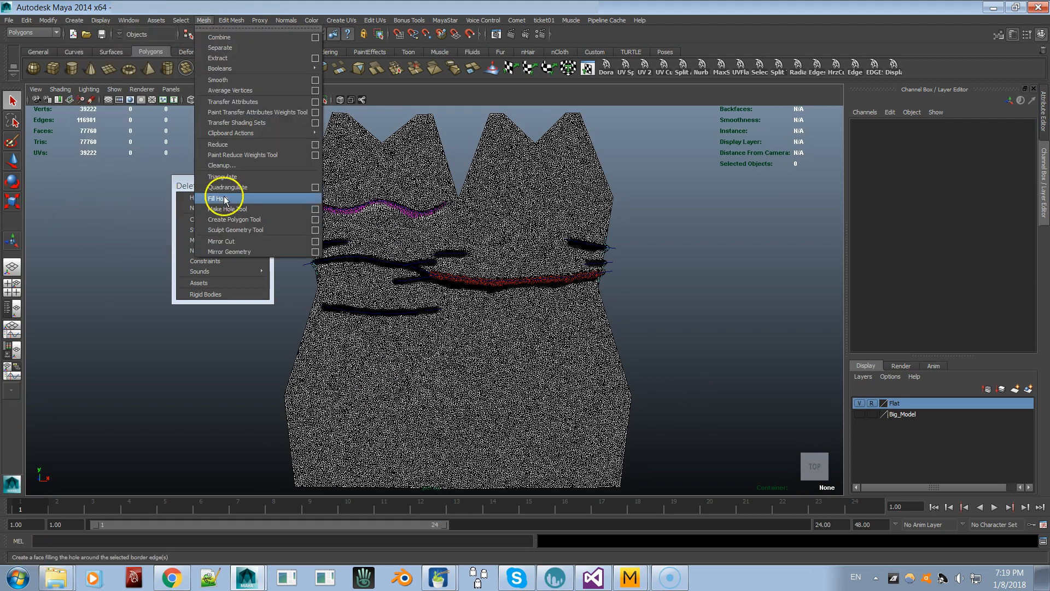
left_click(248, 219)
left_click_drag(199, 185, 299, 398)
left_click(224, 104)
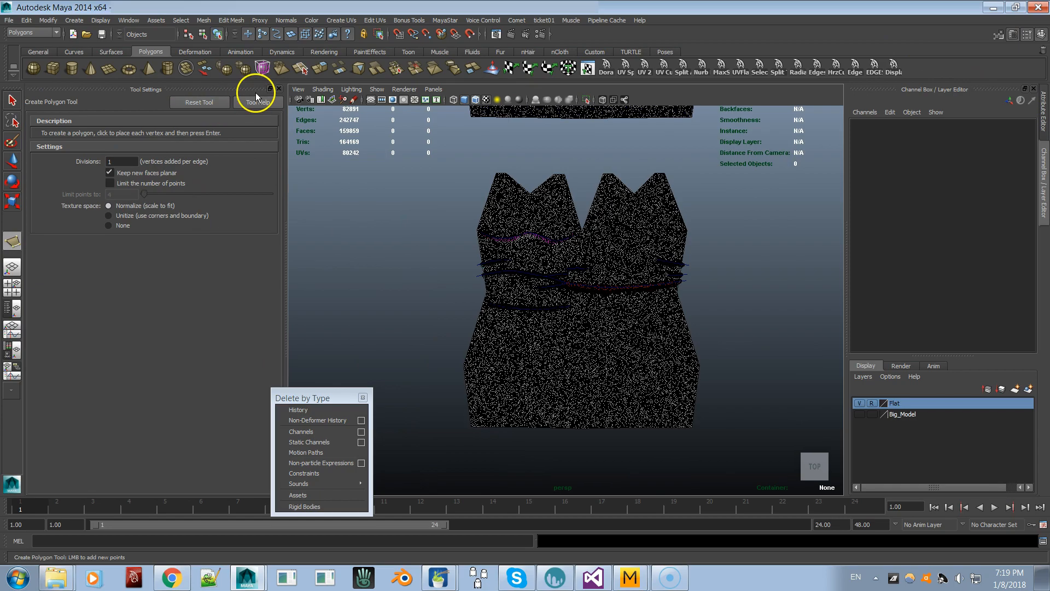
left_click(279, 88)
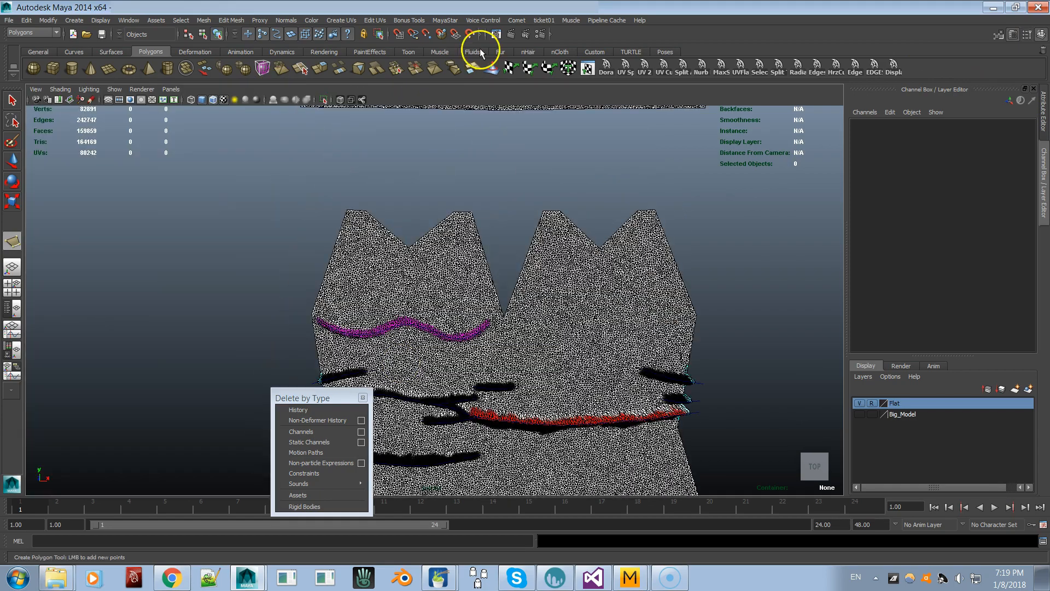
With point snapping on, outline the flat mesh with polygon points from the lower-left corner up its side to the first neckline notch.
left_click(427, 36)
middle_click_drag(404, 262, 574, 147, "alt")
middle_click_drag(616, 312, 593, 155, "alt")
scroll(455, 385, "up", 3)
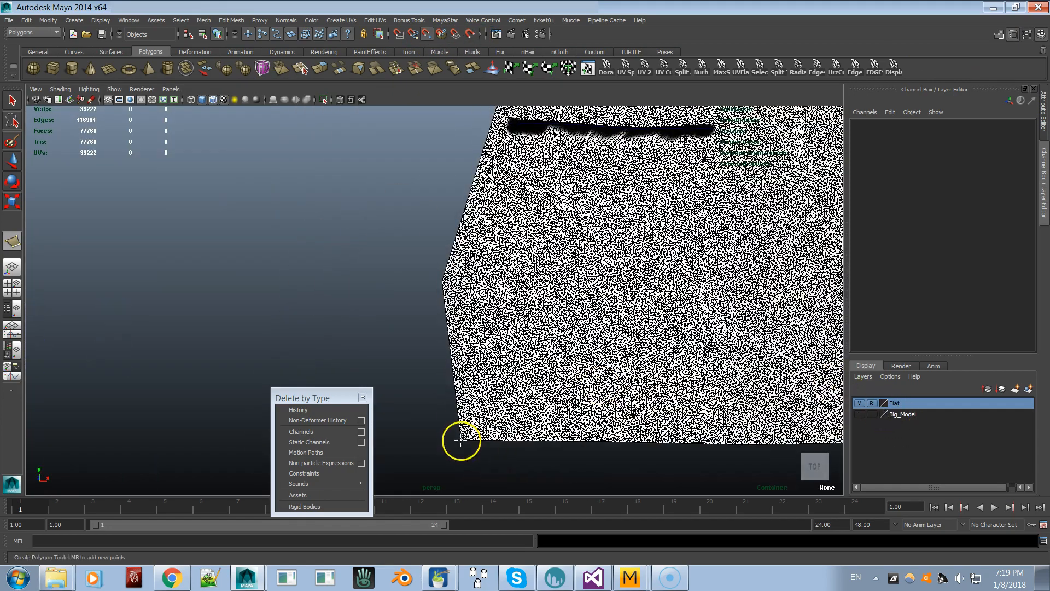
left_click(443, 282)
middle_click_drag(523, 259, 448, 476, "alt")
left_click(424, 310)
middle_click_drag(424, 307, 414, 471, "alt")
left_click(390, 316)
left_click(440, 169)
left_click(527, 220)
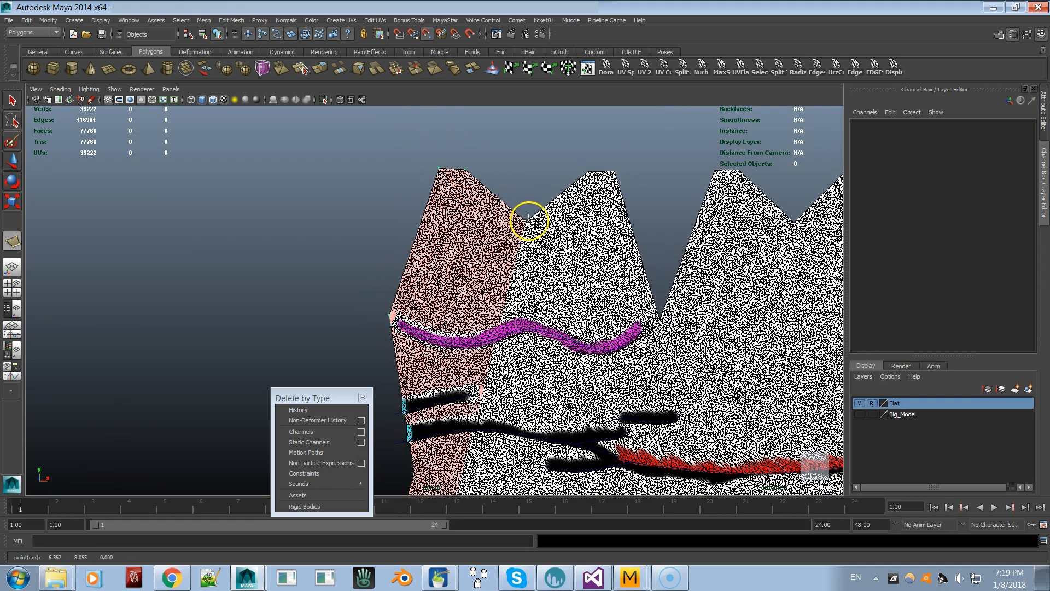
Continue the polygon outline over the strap tops and the deep middle notch to the second neckline notch, redoing the misplaced point.
left_click(590, 173)
key("ctrl+z")
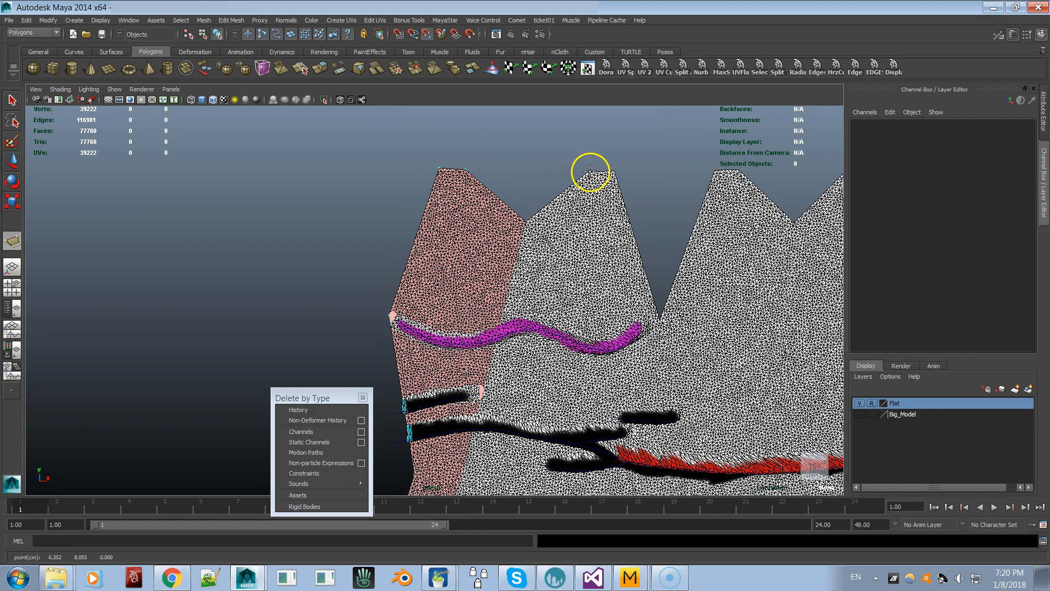
left_click(590, 172)
left_click(615, 173)
left_click(661, 318)
left_click(715, 172)
left_click(741, 170)
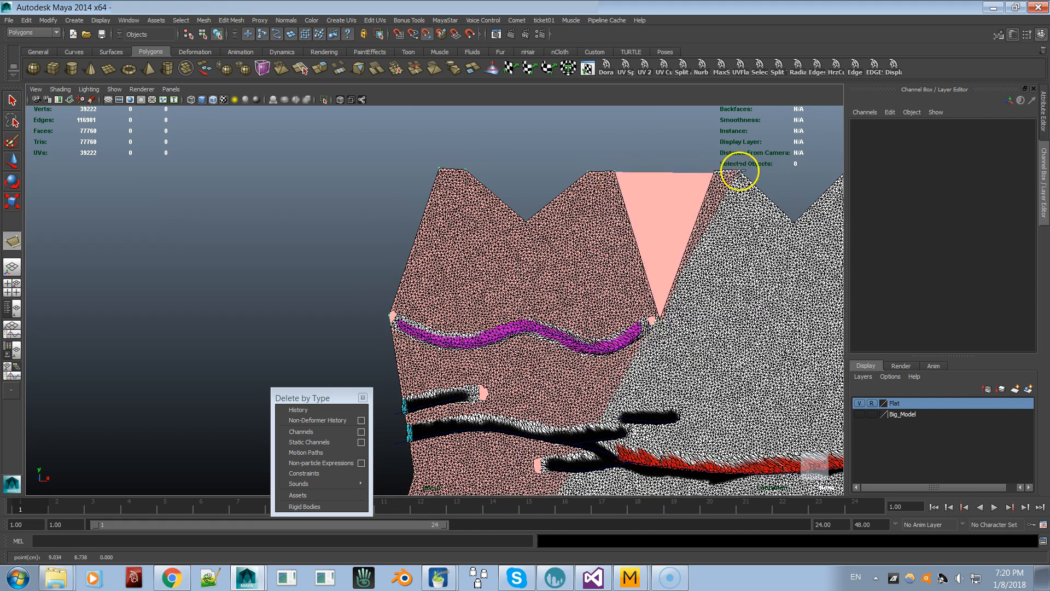
left_click(795, 221)
Place the remaining outline points over the last strap and down the right side to the hem, and complete the polygon.
middle_click_drag(739, 282, 545, 278, "alt")
left_click(656, 164)
left_click(680, 164)
middle_click_drag(766, 310, 752, 147, "alt")
left_click(740, 273)
left_click(716, 261)
middle_click_drag(717, 306, 727, 171, "alt")
left_click(786, 313)
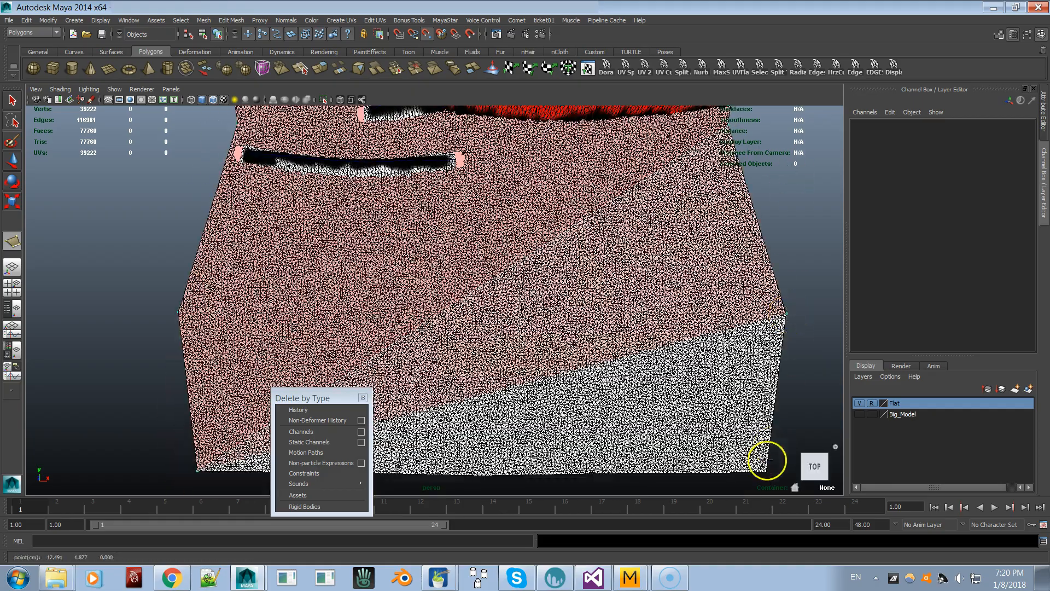
left_click(767, 472)
middle_click_drag(680, 331, 743, 269, "alt")
left_click(556, 417)
middle_click_drag(553, 381, 626, 356, "alt")
key("Return")
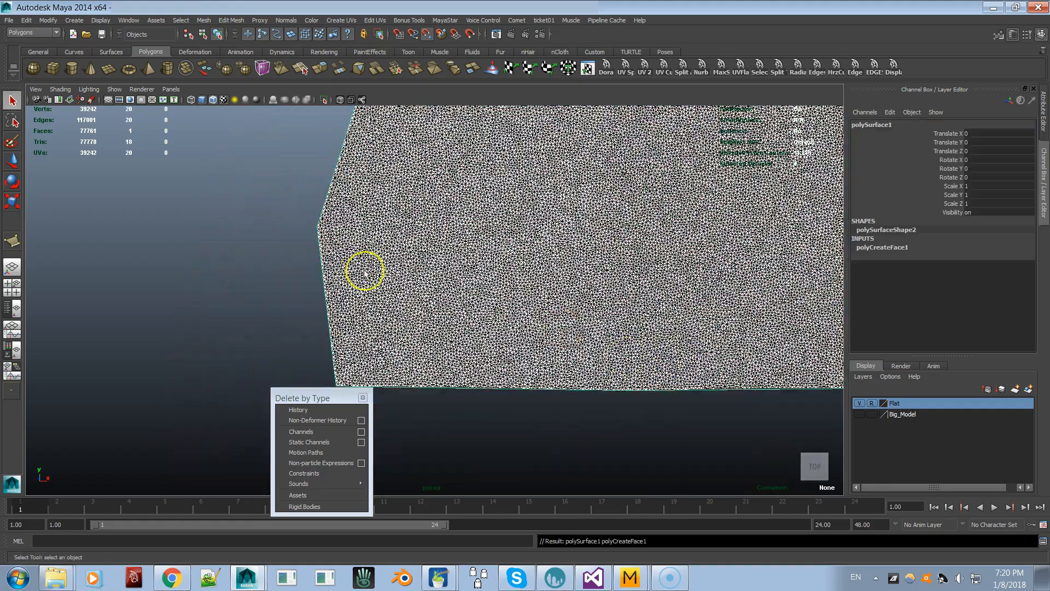
Hide the Flat layer and select the top corner vertex of the new polygon's first strap.
left_click(860, 403)
scroll(415, 208, "up", 10)
middle_click_drag(412, 211, 411, 324, "alt")
right_click_drag(412, 323, 373, 321)
left_click_drag(312, 234, 380, 184)
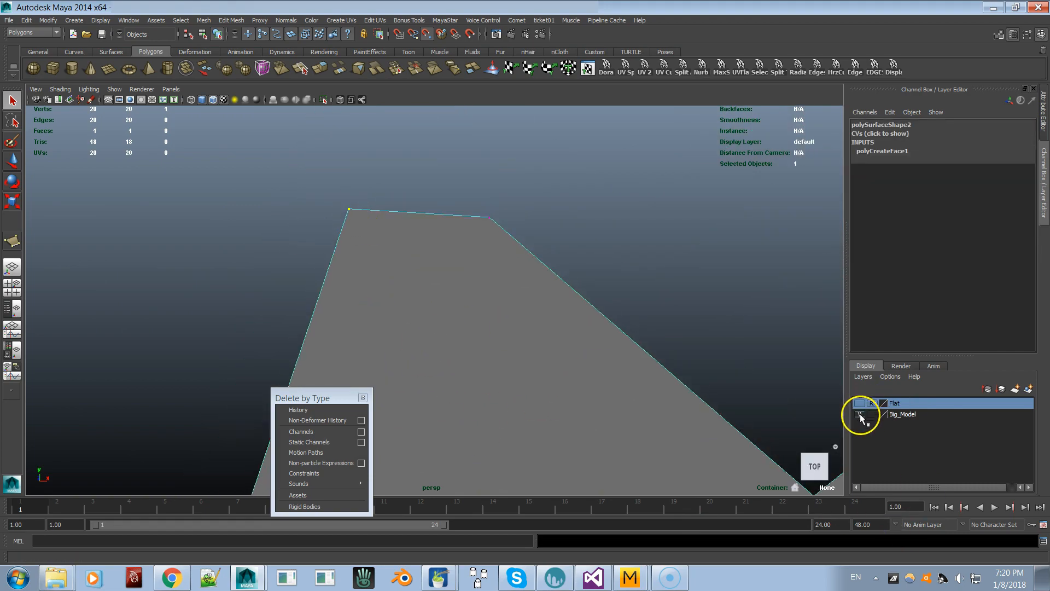
Show the Flat layer again and adjust the new polygon's vertices to match the flat mesh's outline.
left_click(860, 414)
left_click(860, 404)
key("w")
middle_click_drag(785, 452, 483, 357, "alt")
middle_click_drag(706, 465, 629, 318, "alt")
left_click_drag(629, 339, 601, 391)
left_click_drag(613, 374, 598, 348)
middle_click_drag(679, 219, 591, 453, "alt")
middle_click_drag(645, 181, 580, 465, "alt")
left_click_drag(602, 239, 588, 232)
Examine how the new polygon's remaining vertices fit the flat mesh's outline.
mouse_move(809, 422)
middle_mouse_down("alt")
mouse_move(681, 195)
mouse_move(487, 303)
middle_mouse_up("alt")
middle_click_drag(547, 438, 547, 186, "alt")
mouse_move(569, 403)
middle_mouse_down("alt")
mouse_move(614, 305)
mouse_move(616, 64)
middle_mouse_up("alt")
middle_click_drag(612, 405, 612, 131, "alt")
middle_click_drag(581, 437, 711, 256, "alt")
middle_click_drag(525, 400, 678, 247, "alt")
middle_click_drag(414, 251, 705, 227, "alt")
right_click_drag(706, 228, 438, 180, "alt")
middle_click_drag(476, 176, 481, 277, "alt")
Turn on X-Ray shading and split the polygon horizontally across the skirt between its two widest side corners.
left_click(467, 297)
middle_click_drag(447, 242, 475, 178, "alt")
left_click(387, 121)
left_click(304, 71)
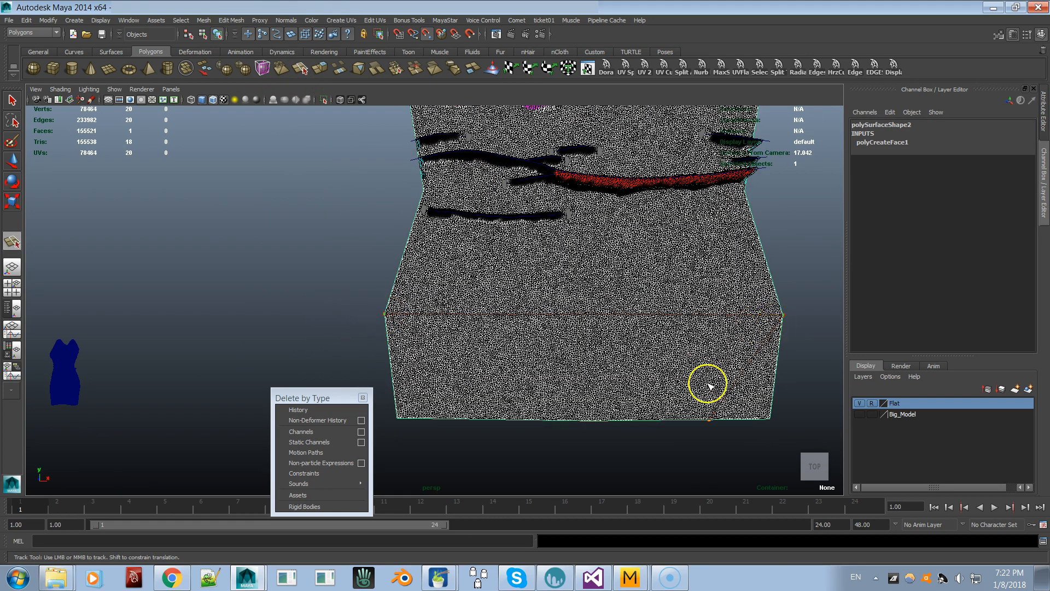
left_click(60, 89)
left_click(85, 207)
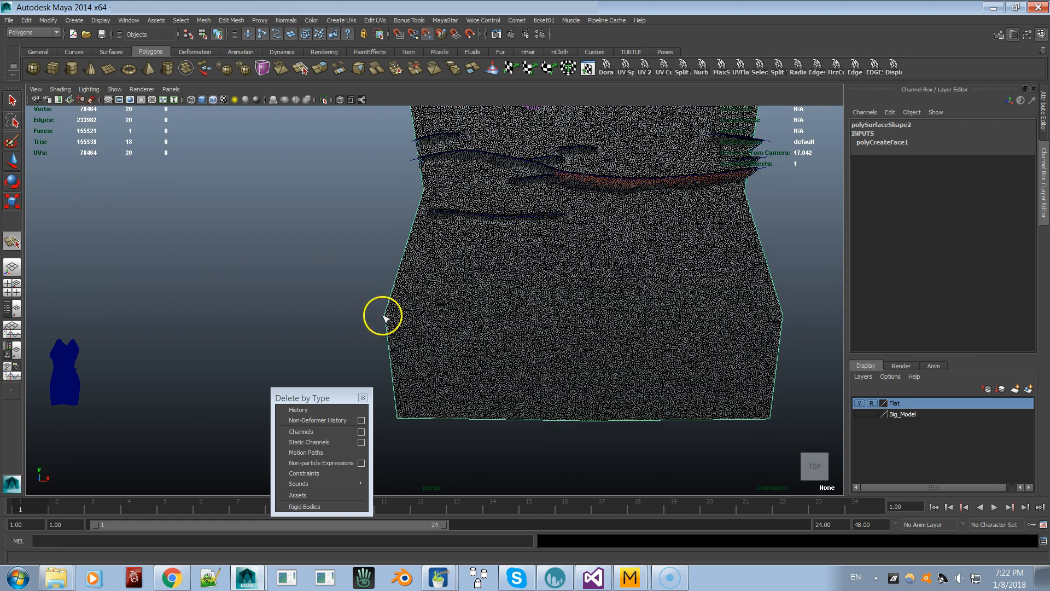
left_click(784, 315)
key("Return")
key("w")
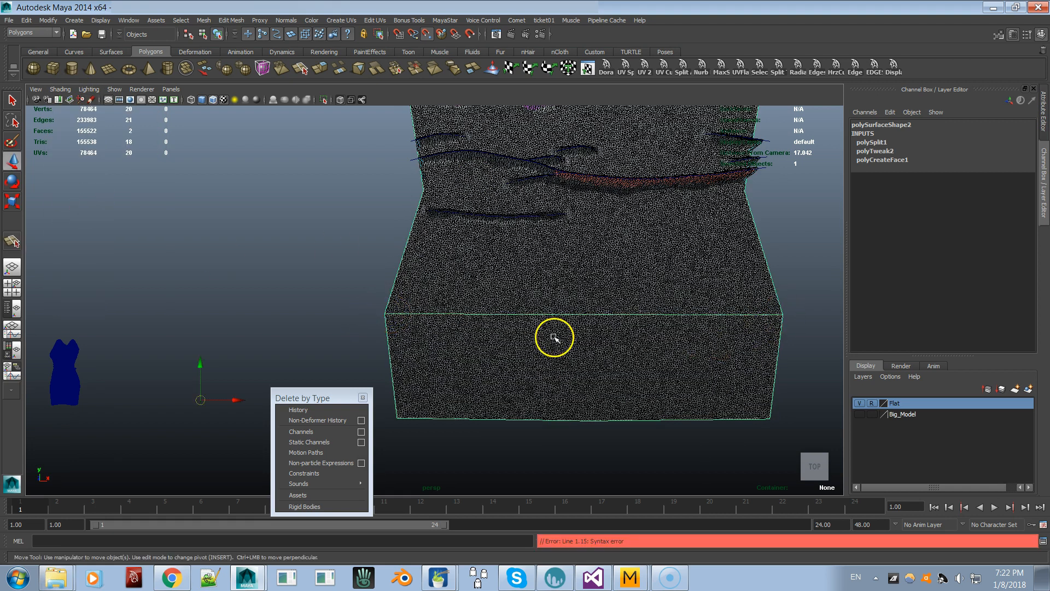
Split the polygon across the waist and across the chest from each outer underarm corner to the deep middle notch.
middle_click_drag(444, 210, 436, 285, "alt")
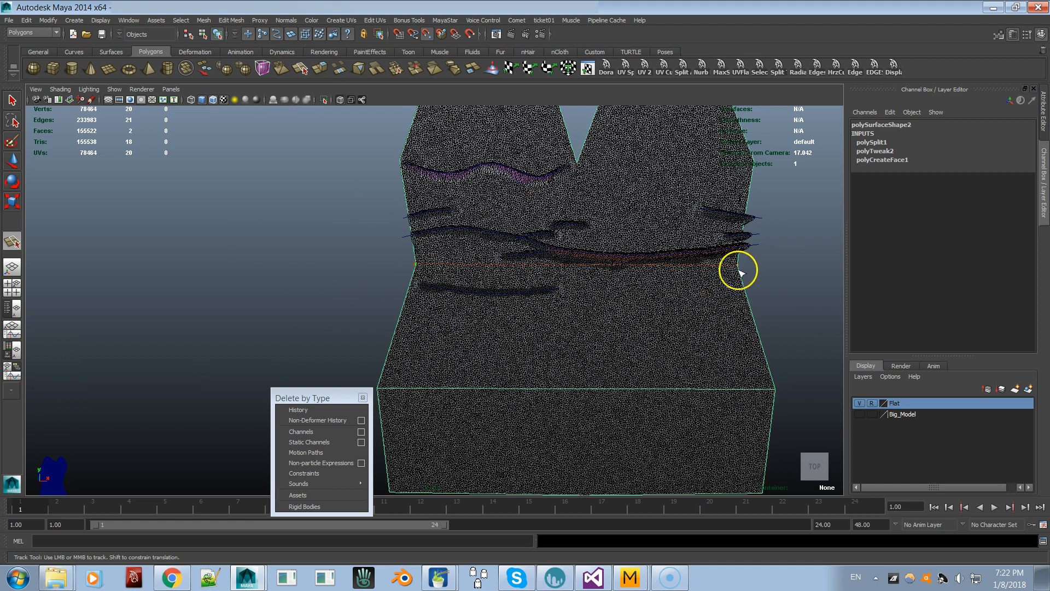
key("Return")
key("g")
middle_click_drag(581, 225, 593, 319, "alt")
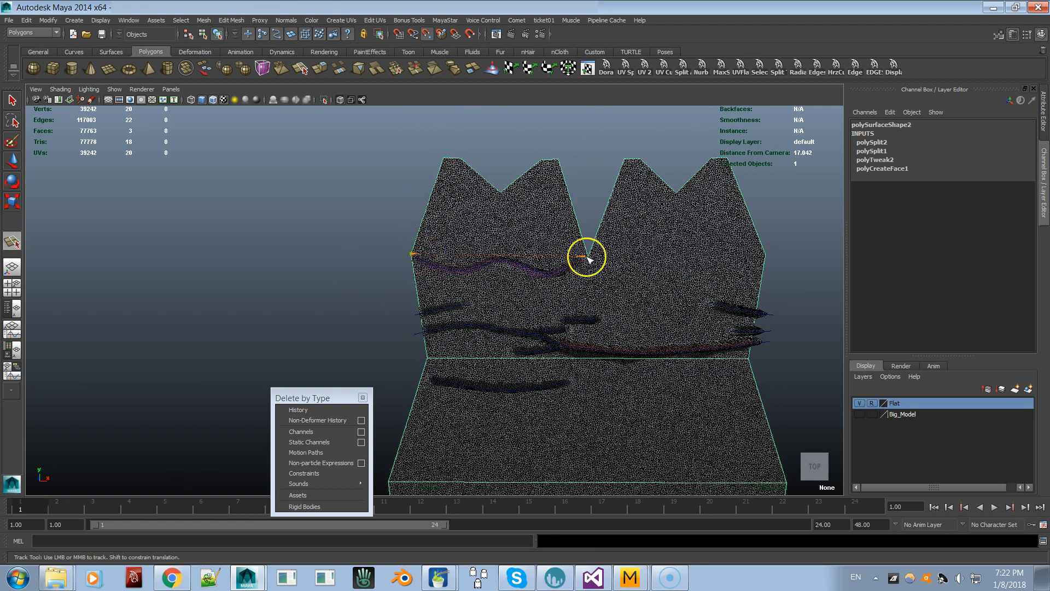
key("Return")
key("g")
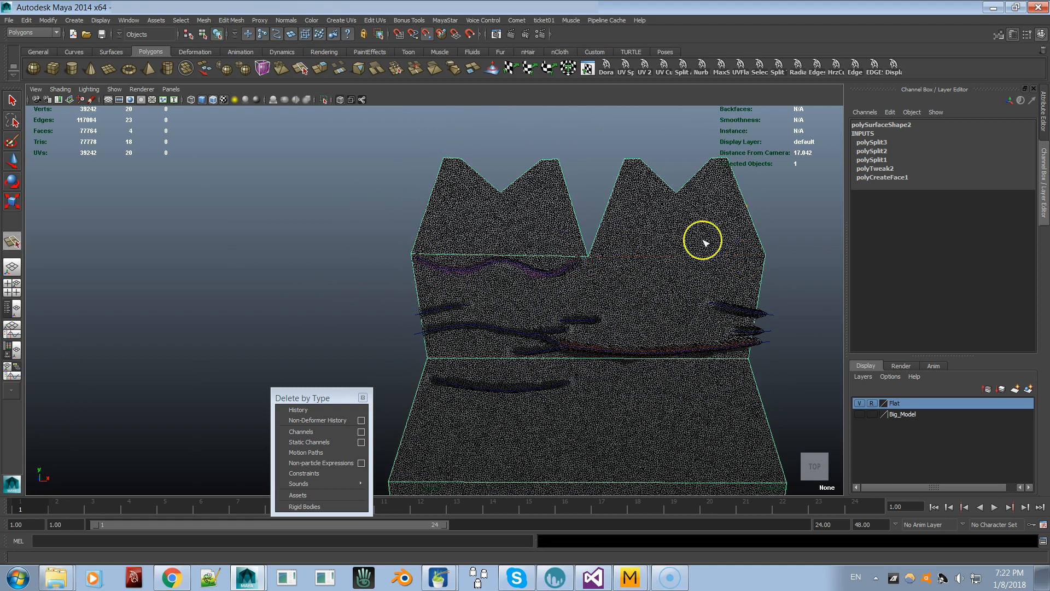
key("Return")
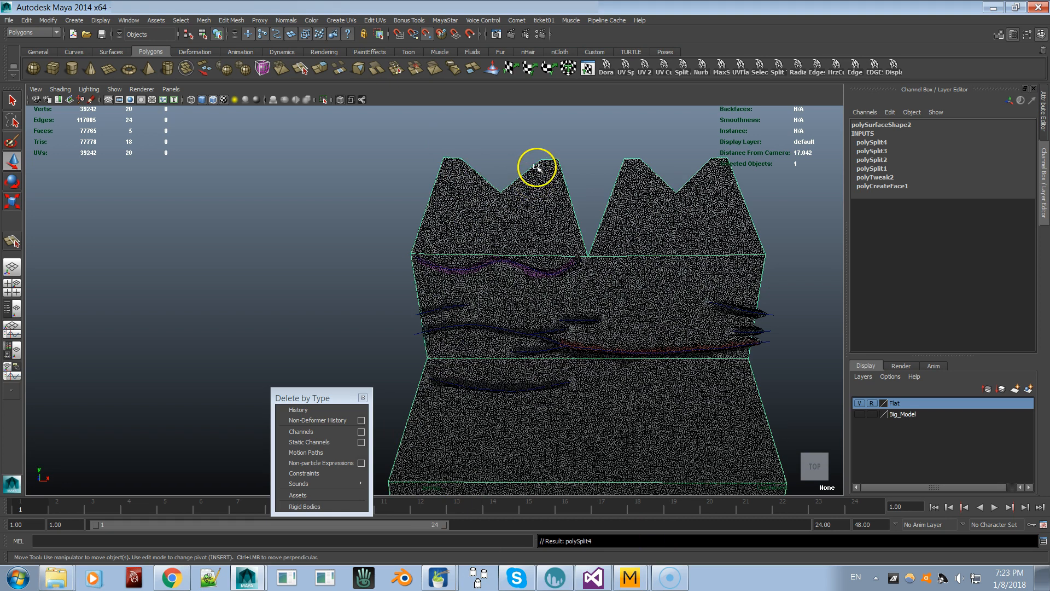
Split the polygon vertically from the deep middle notch down to the hem.
key("[")
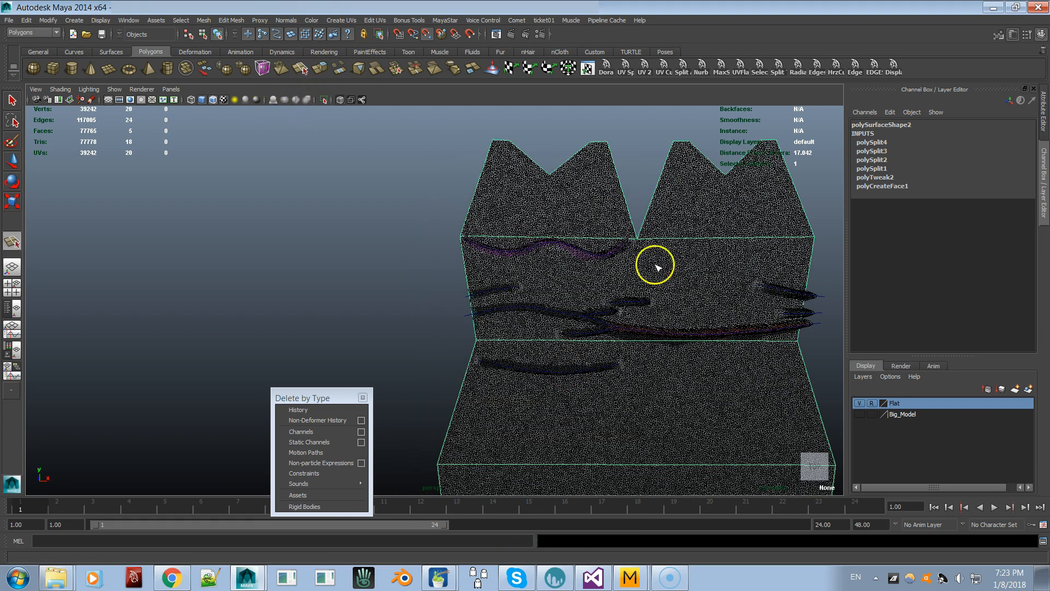
middle_click_drag(638, 312, 630, 451, "alt")
key("Return")
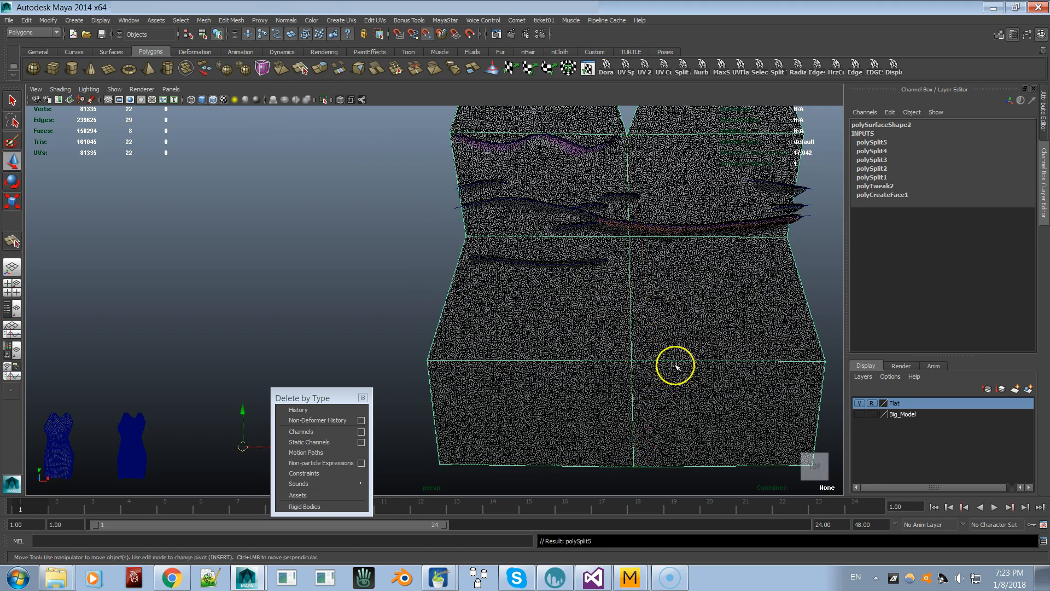
left_click(631, 361)
left_click_drag(634, 361, 638, 358)
scroll(638, 329, "down", 1)
middle_click_drag(637, 272, 650, 354, "alt")
Split both halves of the polygon vertically from their neckline notches down to the hem.
left_click(301, 68)
middle_click_drag(545, 175, 558, 366, "alt")
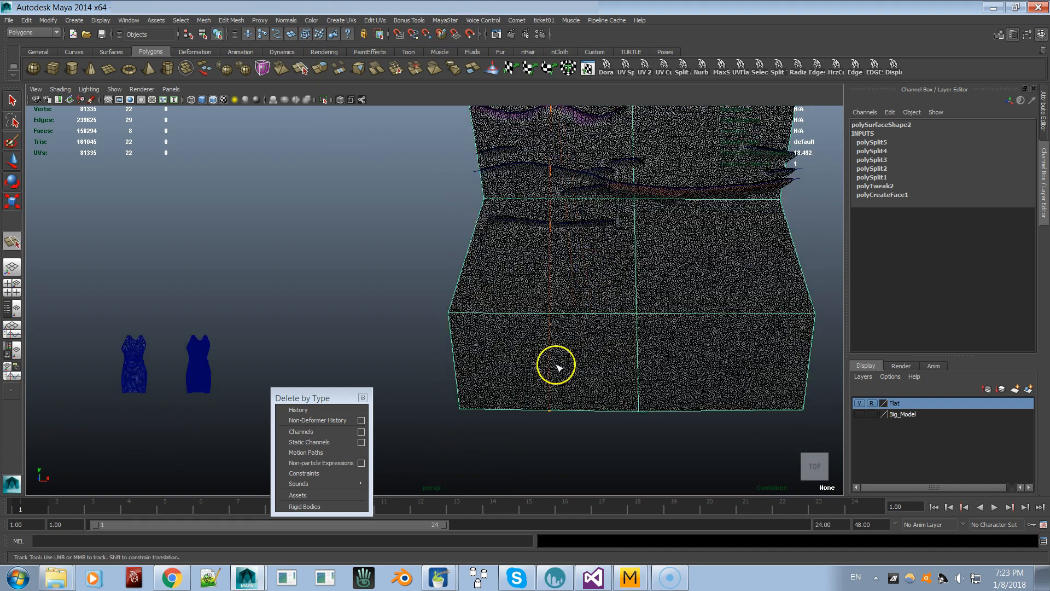
key("Return")
middle_click_drag(581, 311, 545, 466, "alt")
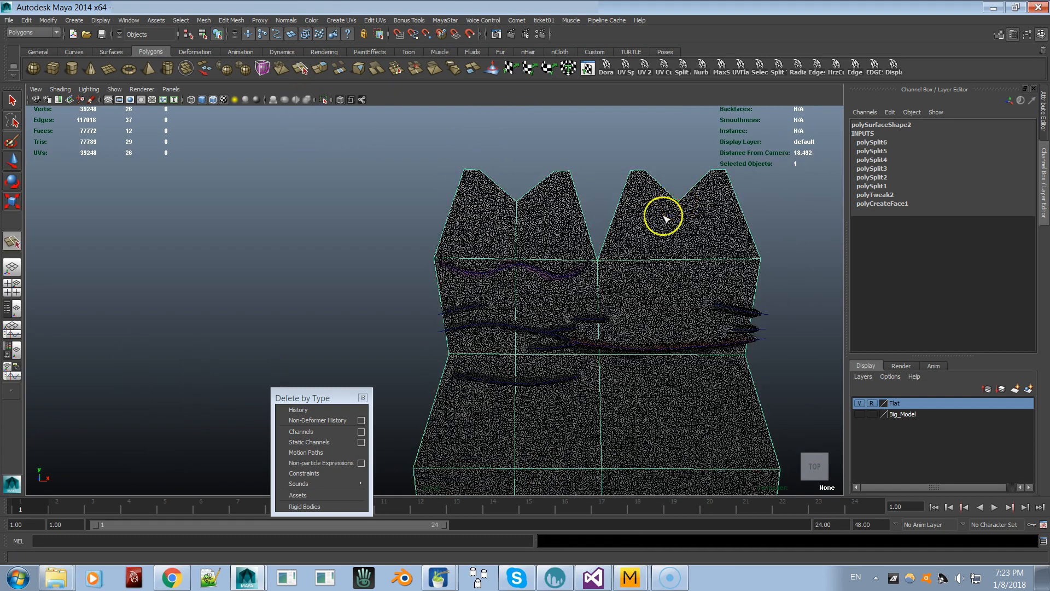
middle_click_drag(664, 219, 685, 395, "alt")
key("Return")
middle_click_drag(579, 204, 518, 150, "alt")
Insert eight horizontal edge loops across the lower skirt band between the hem and the widest hip line.
left_click(230, 21)
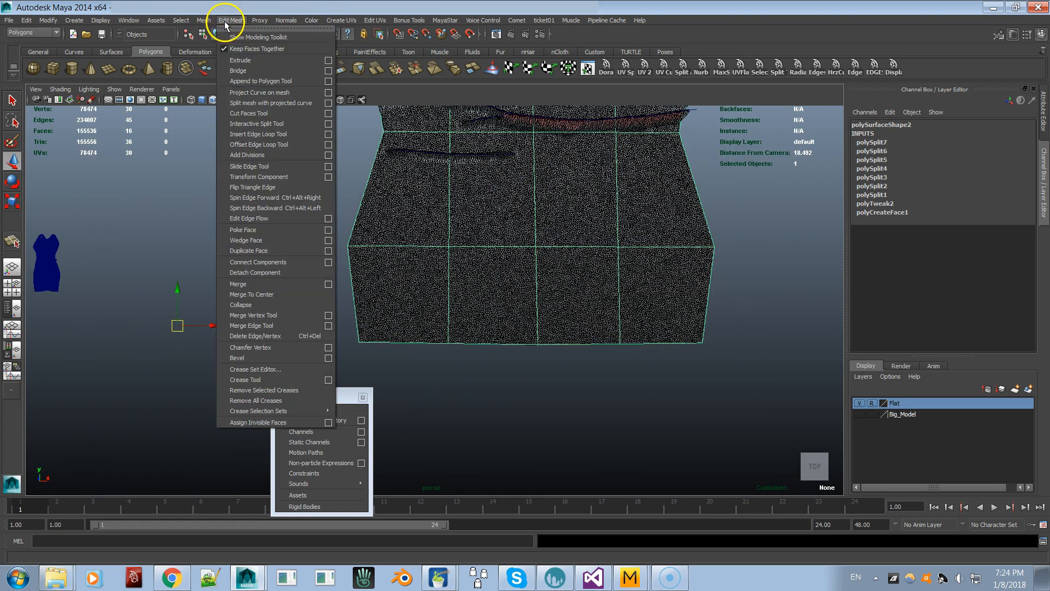
left_click(259, 135)
left_click(622, 332)
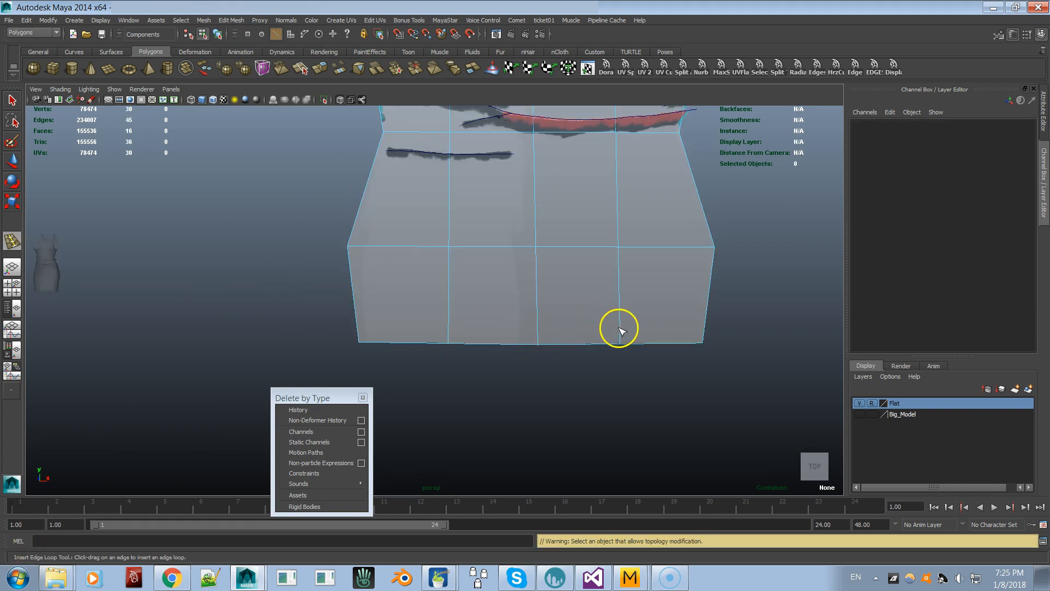
left_click(620, 331)
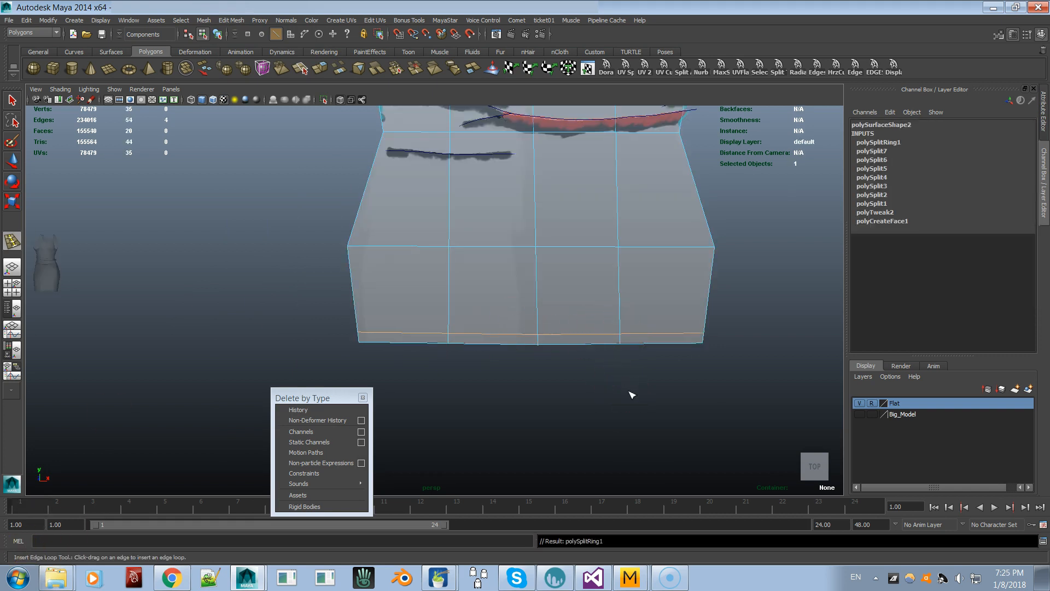
left_click(621, 323)
left_click(621, 309)
left_click(620, 295)
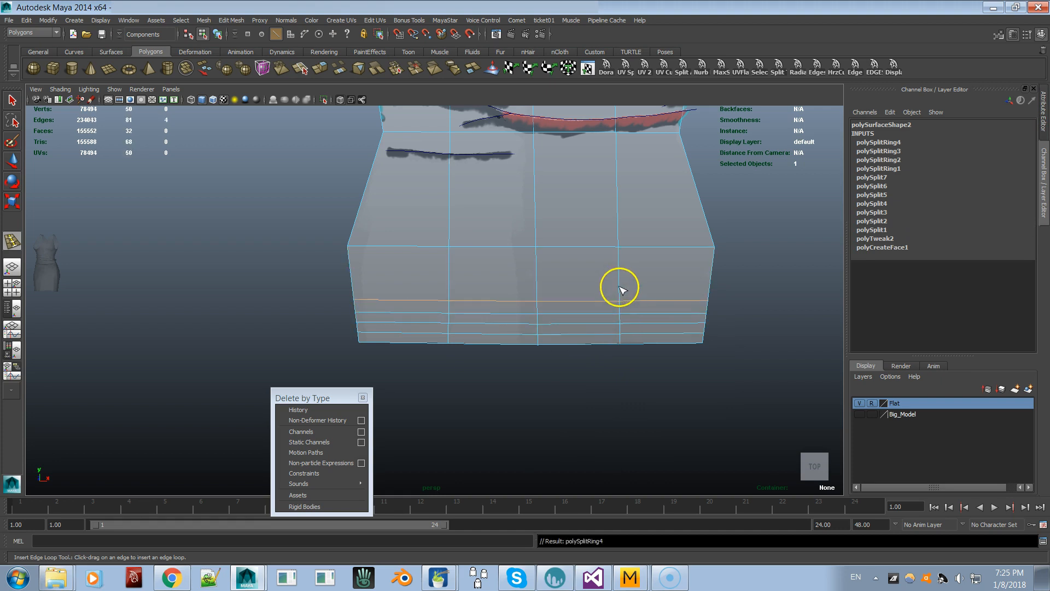
left_click(620, 282)
left_click(621, 271)
left_click(619, 265)
left_click(617, 255)
Insert ten more horizontal edge loops from the widest hip line up to the waist.
left_click(620, 236)
left_click(627, 222)
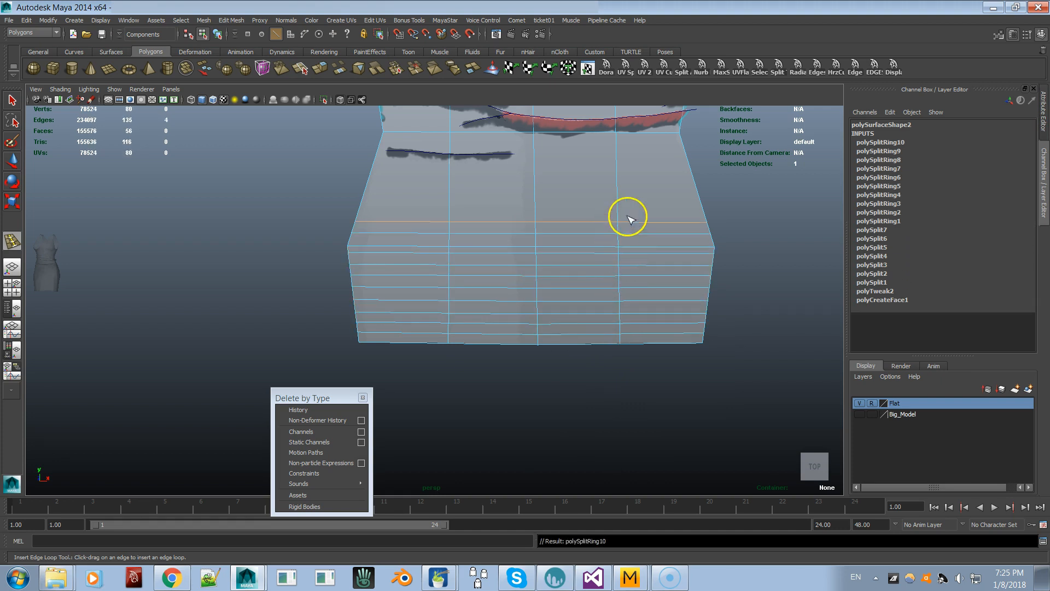
left_click(618, 209)
left_click(617, 198)
left_click(618, 185)
left_click(618, 175)
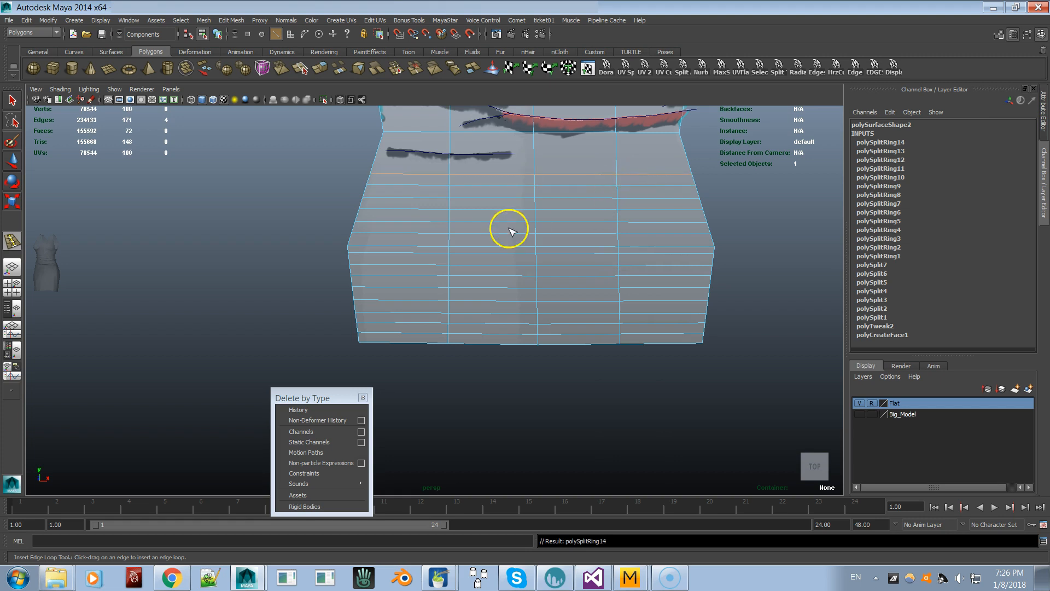
scroll(509, 229, "up", 2)
middle_click_drag(509, 230, 491, 335, "alt")
left_click(633, 235)
left_click(633, 218)
scroll(534, 251, "up", 3)
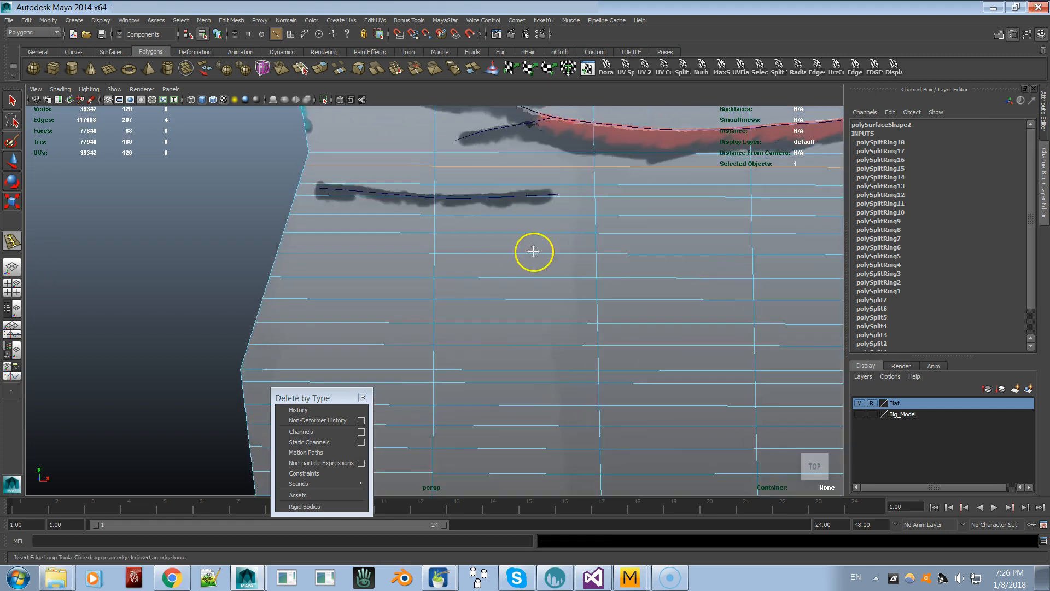
Move individual vertices of the edge loops below the waist so the loops follow the curve of the lowest dark stroke.
middle_click_drag(534, 251, 569, 304, "alt")
right_click_drag(519, 279, 467, 272)
key("e")
mouse_move(478, 247)
left_mouse_down()
mouse_move(470, 261)
mouse_move(474, 235)
left_mouse_up()
key("w")
mouse_move(480, 260)
left_mouse_down()
mouse_move(464, 278)
mouse_move(482, 243)
left_mouse_up()
key("ctrl+z")
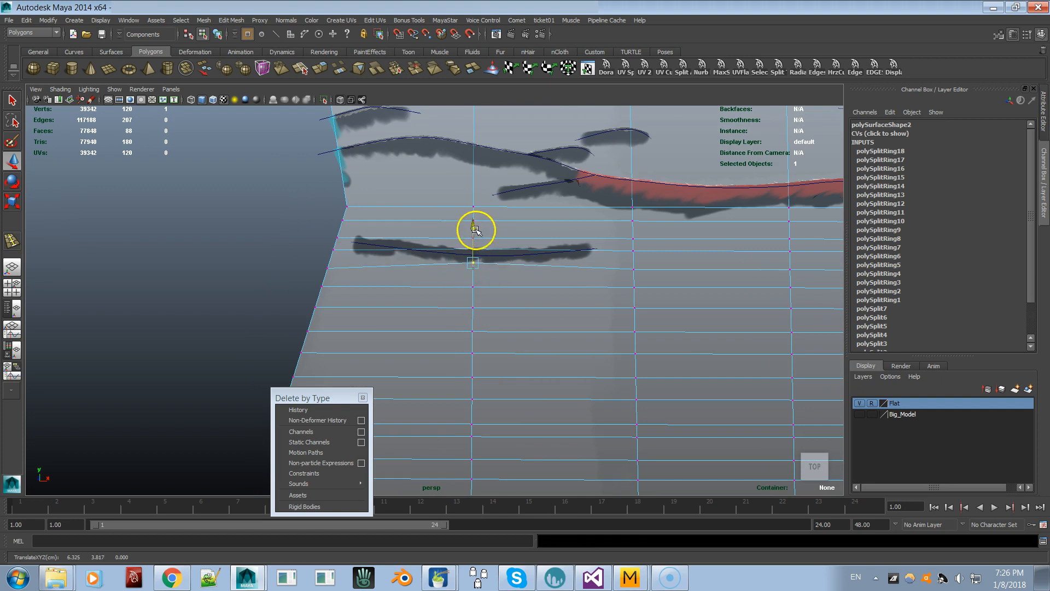
key("ctrl+z")
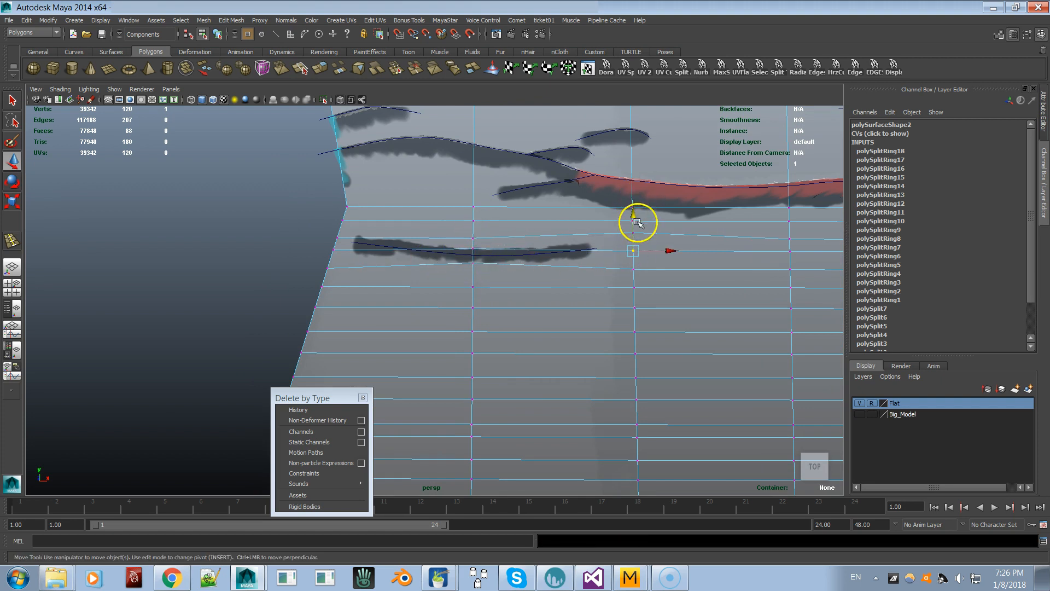
left_click_drag(634, 216, 635, 253)
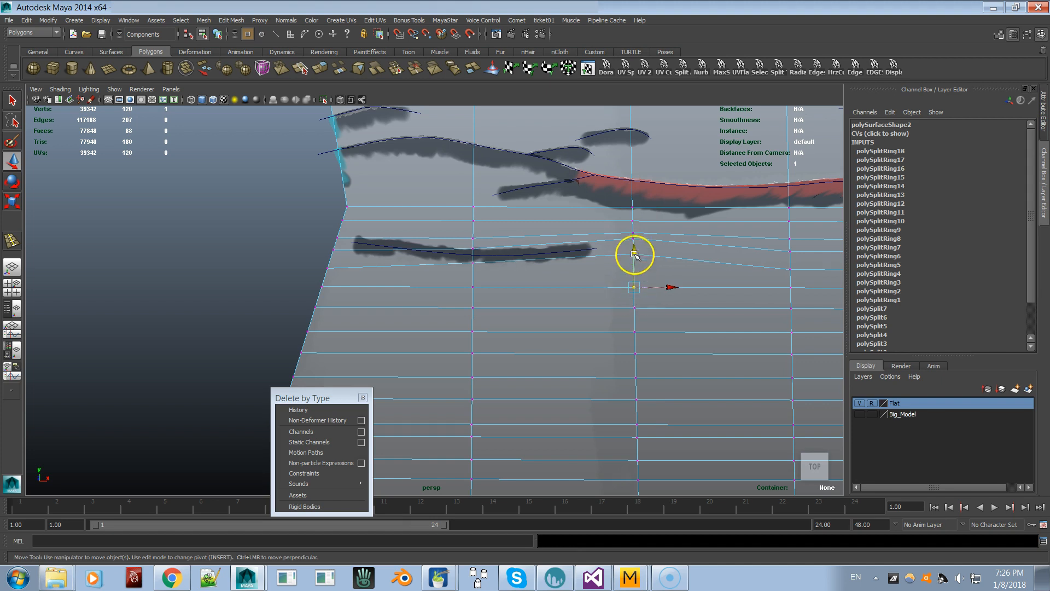
middle_click_drag(635, 253, 597, 338, "alt")
middle_click_drag(605, 298, 513, 311, "alt")
Set the Split Polygon tool's magnet tolerance to 0.1255 and split the mesh across its width along the long dark and red stroke.
left_click(233, 20)
left_click(396, 105)
left_click(300, 74)
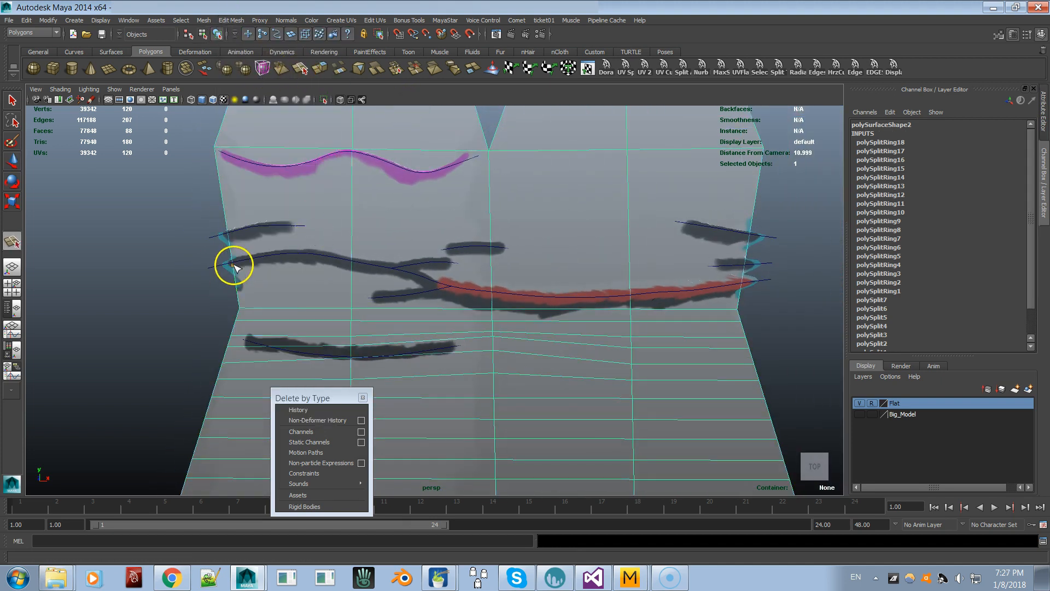
right_click_drag(492, 293, 529, 275, "alt")
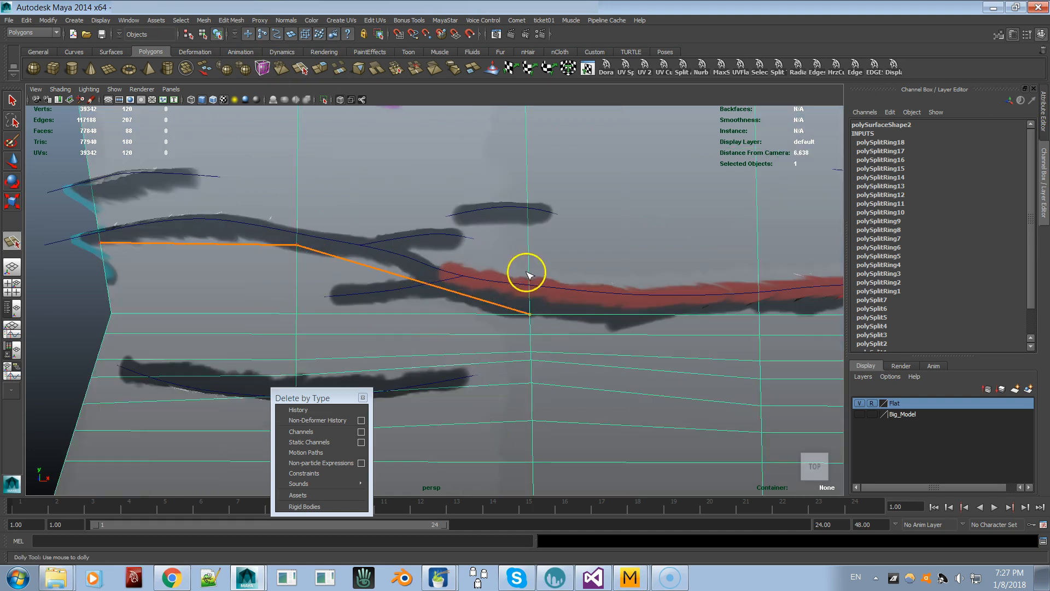
left_click(1027, 34)
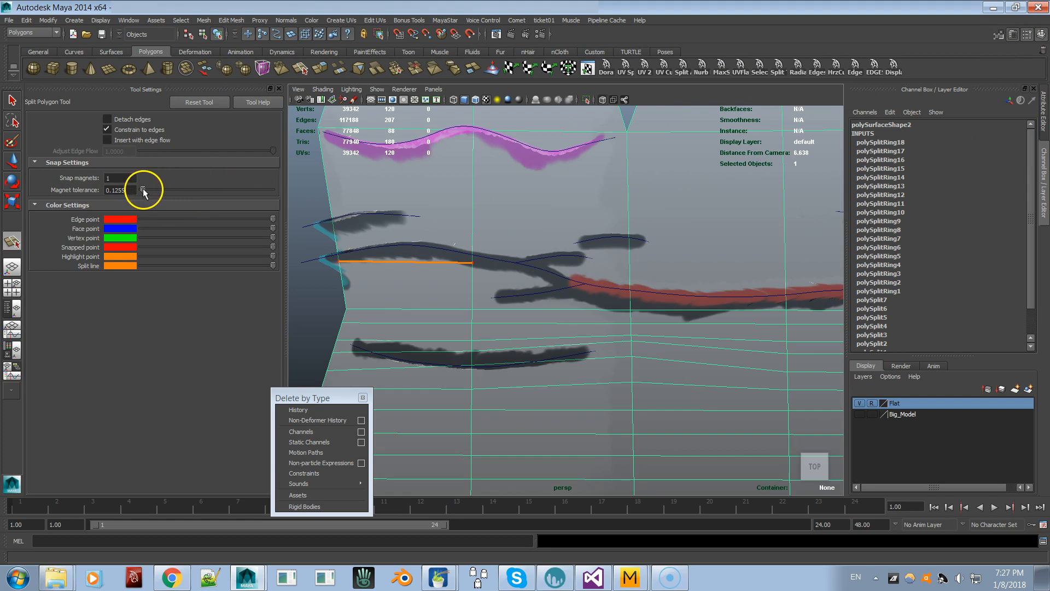
middle_click_drag(792, 300, 589, 289, "alt")
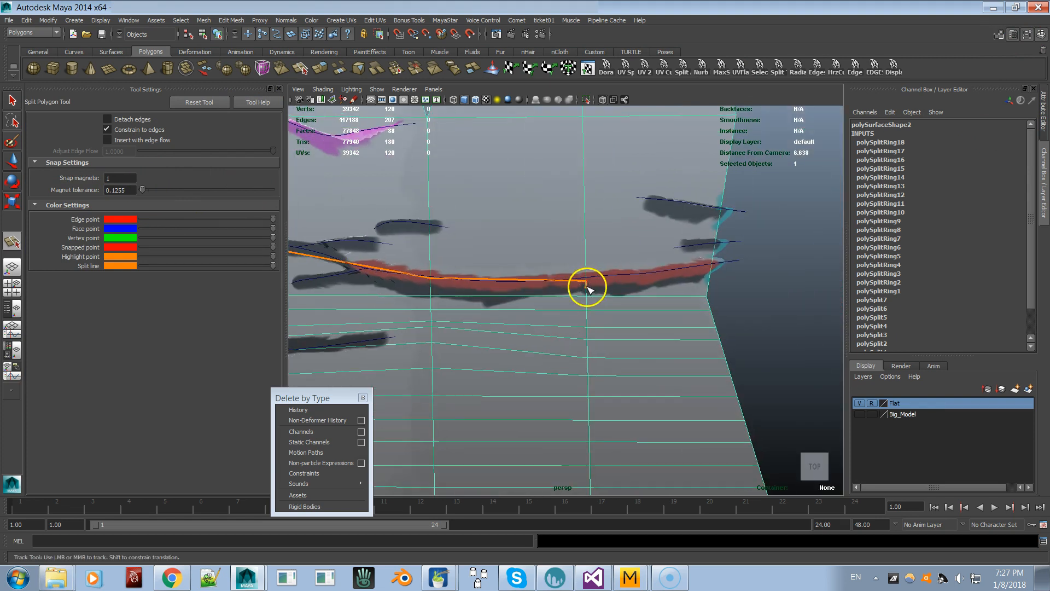
key("w")
Move the vertices of the new cut onto the guide curve of the long painted stroke.
middle_click_drag(332, 256, 593, 300, "alt")
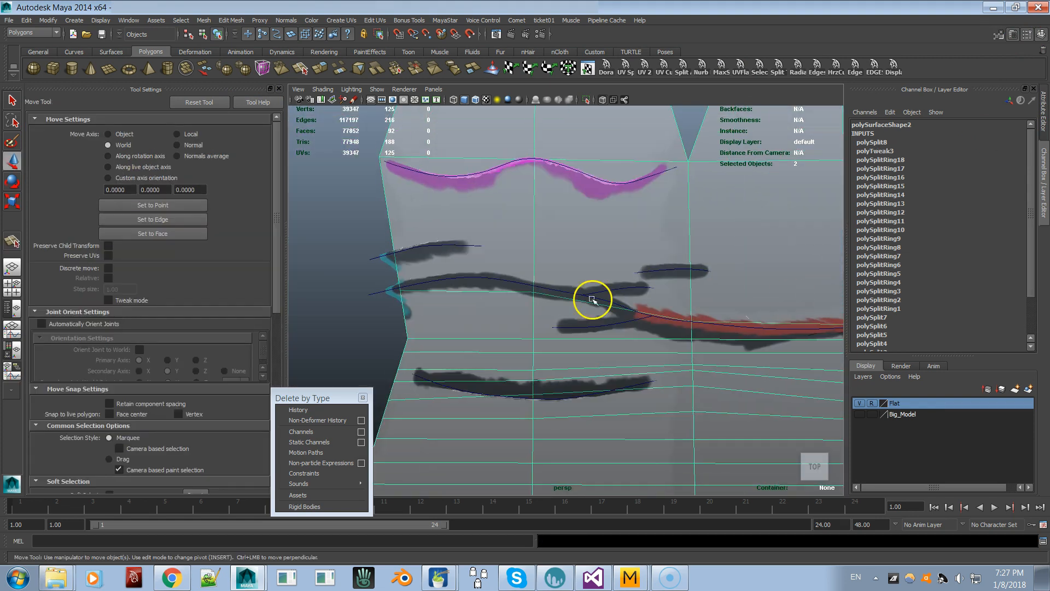
left_click(569, 253)
right_click(622, 237)
right_click_drag(622, 244, 605, 244)
middle_click_drag(628, 317, 508, 306, "alt")
middle_click_drag(681, 310, 556, 322, "alt")
middle_click_drag(532, 253, 736, 258, "alt")
right_click_drag(607, 252, 581, 240)
middle_click_drag(565, 258, 523, 216, "alt")
Adjust the cut's end vertex on the left side edge to the guide curve.
left_click_drag(314, 245, 368, 273)
middle_click_drag(392, 278, 490, 307, "alt")
key("c")
left_click_drag(418, 275, 416, 269)
key("ctrl+z")
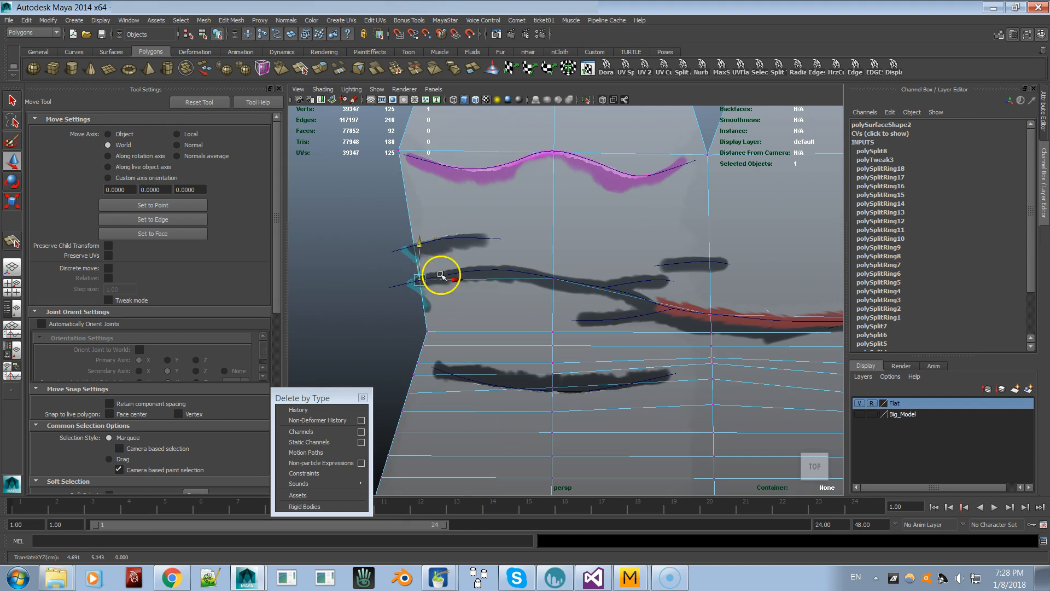
Split the mesh across its full width along the short dark strokes just above the long painted stroke, using the Split Polygon tool.
middle_click_drag(659, 292, 591, 309, "alt")
left_click(300, 69)
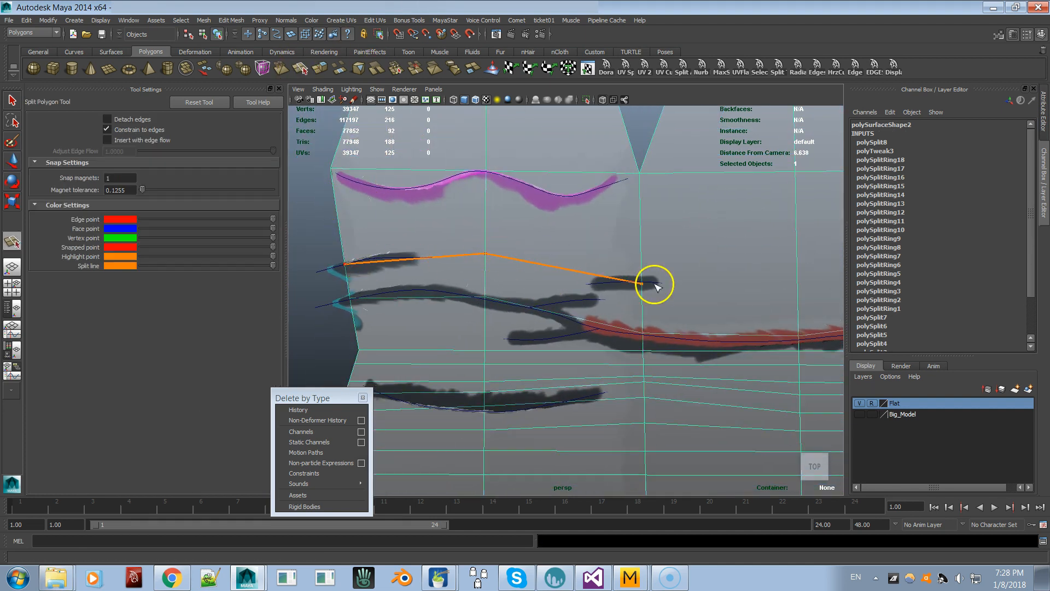
middle_click_drag(787, 283, 590, 241, "alt")
right_click_drag(675, 269, 678, 293, "alt")
key("Return")
key("w")
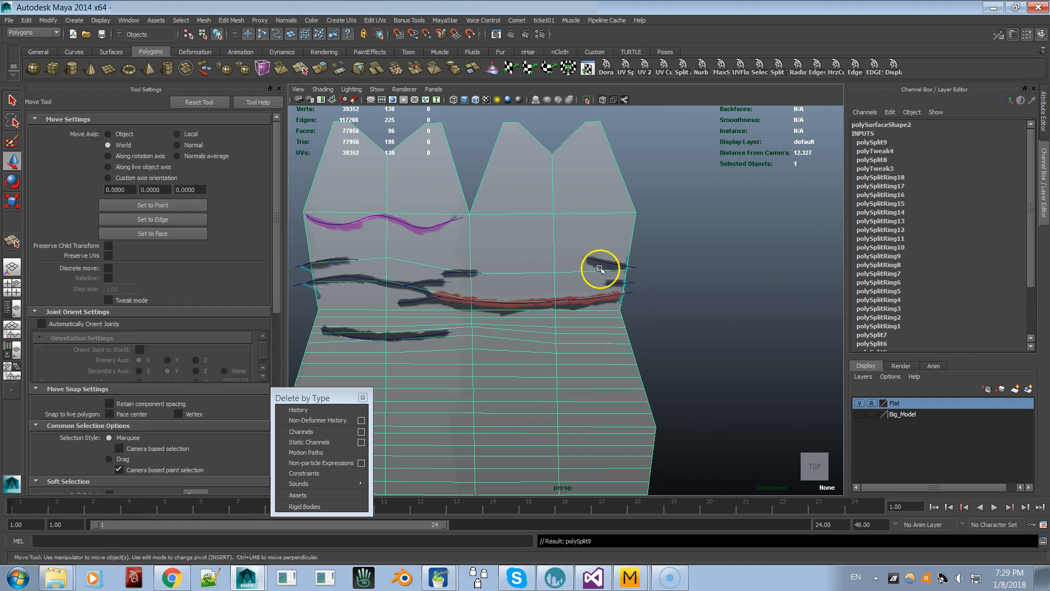
middle_click_drag(457, 277, 536, 263, "alt")
middle_click_drag(464, 179, 576, 311, "alt")
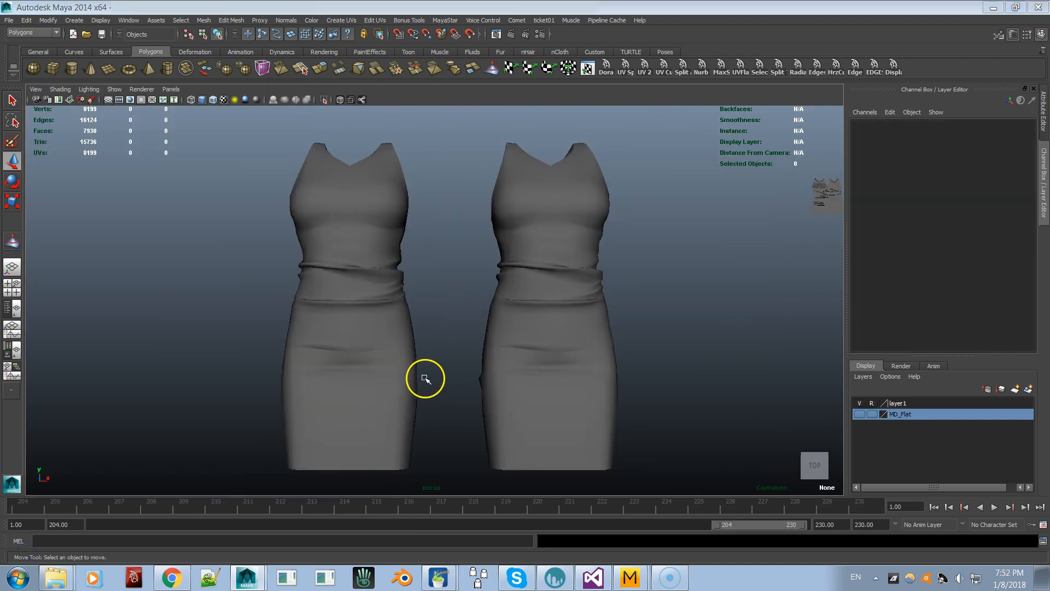
Examine the wireframe of the second dress, focusing on how the edge loops follow the waist folds.
left_click_drag(426, 378, 433, 380, "alt")
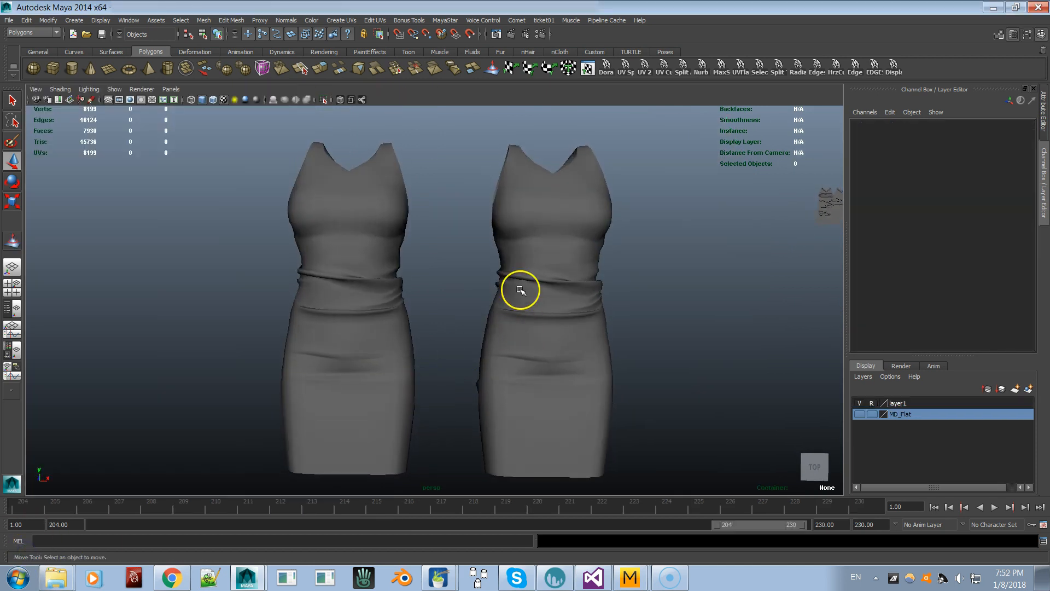
left_click(401, 352)
left_click(529, 311)
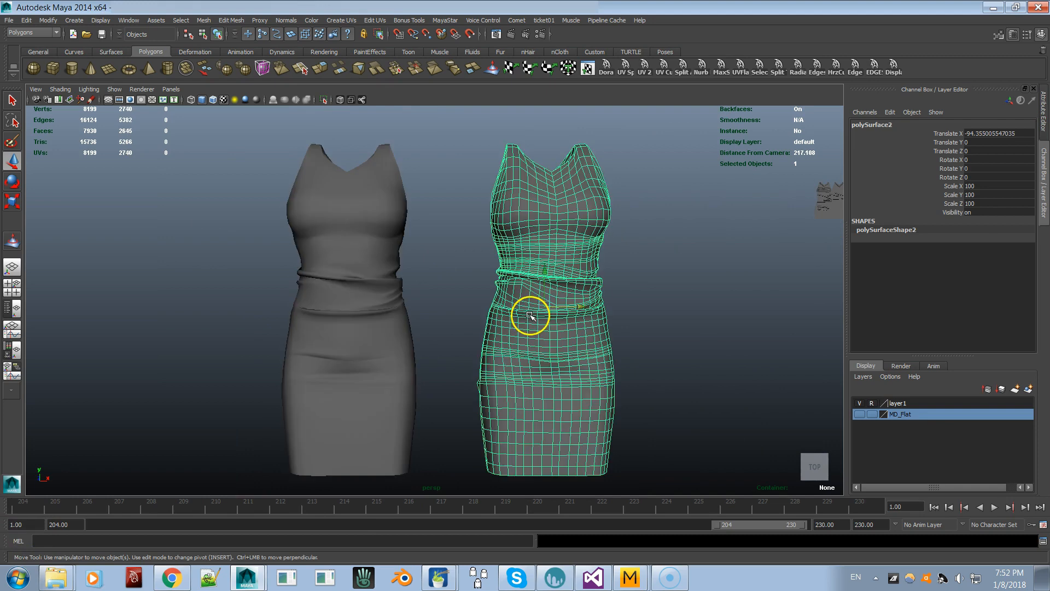
left_click_drag(530, 312, 442, 316, "alt")
scroll(443, 317, "up", 4)
middle_click_drag(398, 306, 397, 340, "alt")
scroll(396, 323, "up", 3)
middle_click_drag(607, 293, 468, 278, "alt")
scroll(468, 278, "up", 4)
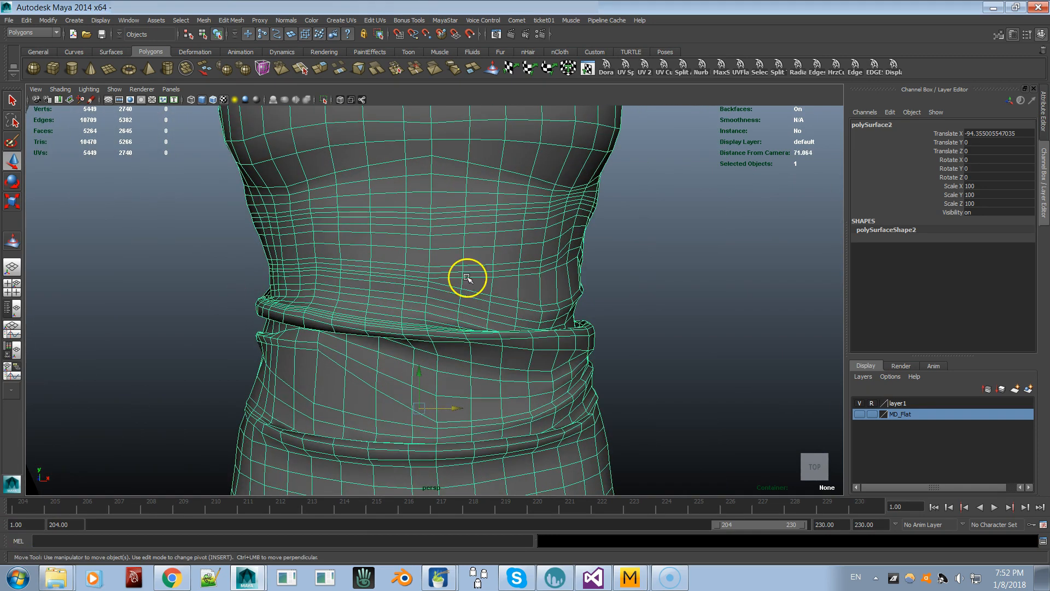
left_click_drag(407, 231, 429, 219, "alt")
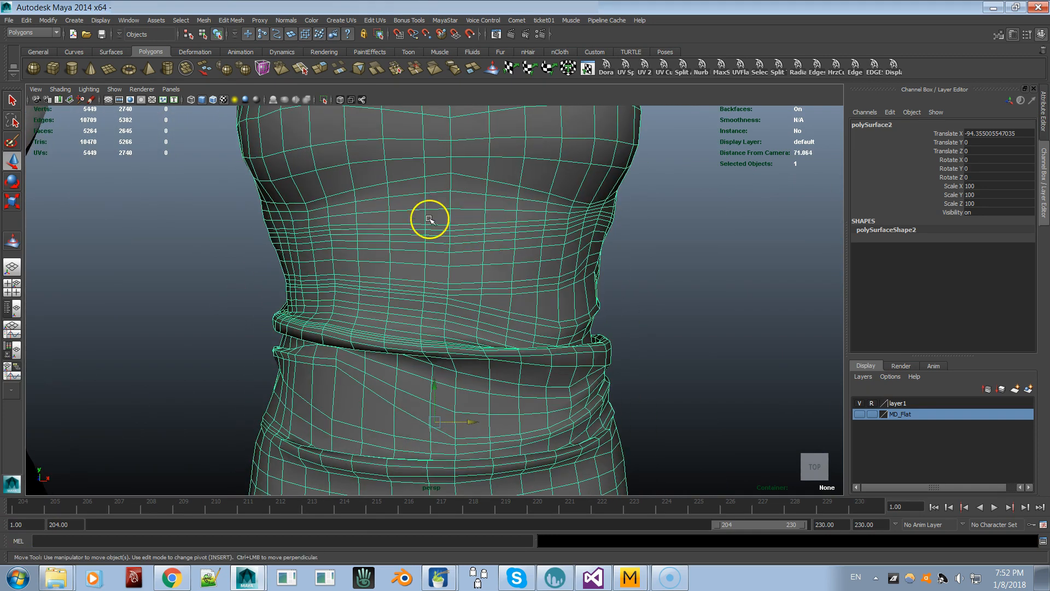
middle_click_drag(442, 310, 434, 321, "alt")
scroll(434, 321, "up", 1)
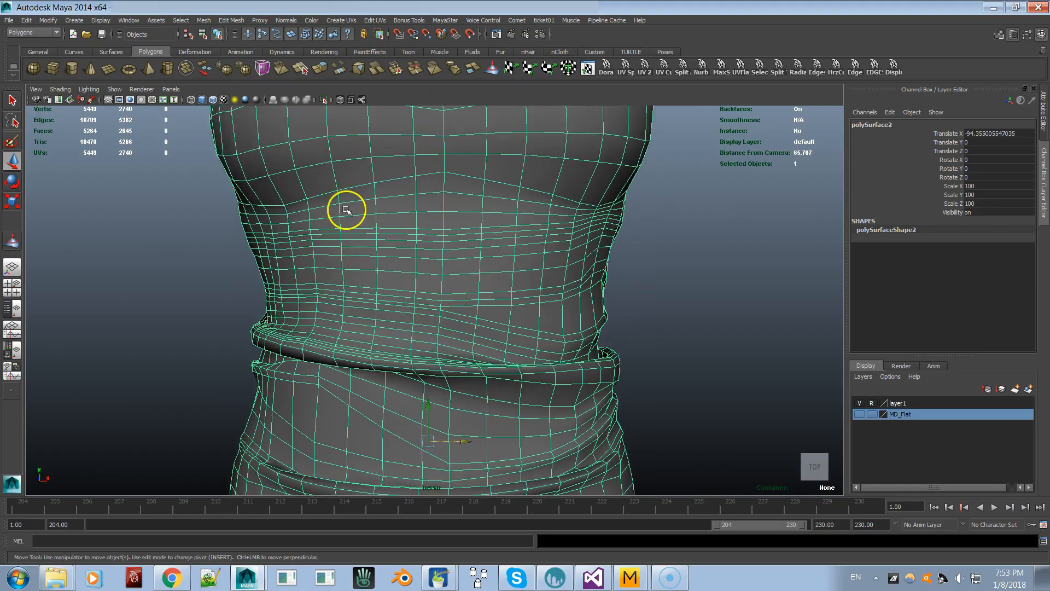
Compare the waist wireframes of the two dresses by selecting each one in turn.
left_click_drag(485, 319, 404, 343, "alt")
left_click_drag(480, 237, 391, 307, "alt")
right_click_drag(391, 306, 342, 262, "alt")
middle_click_drag(361, 262, 643, 235, "alt")
left_click(377, 257)
right_click_drag(413, 273, 384, 285, "alt")
left_click(626, 299, "shift")
left_click(631, 324, "shift")
left_click(631, 326, "shift")
right_click_drag(526, 346, 577, 345, "alt")
left_click_drag(577, 344, 571, 388, "alt")
left_click(296, 365)
left_click(721, 375)
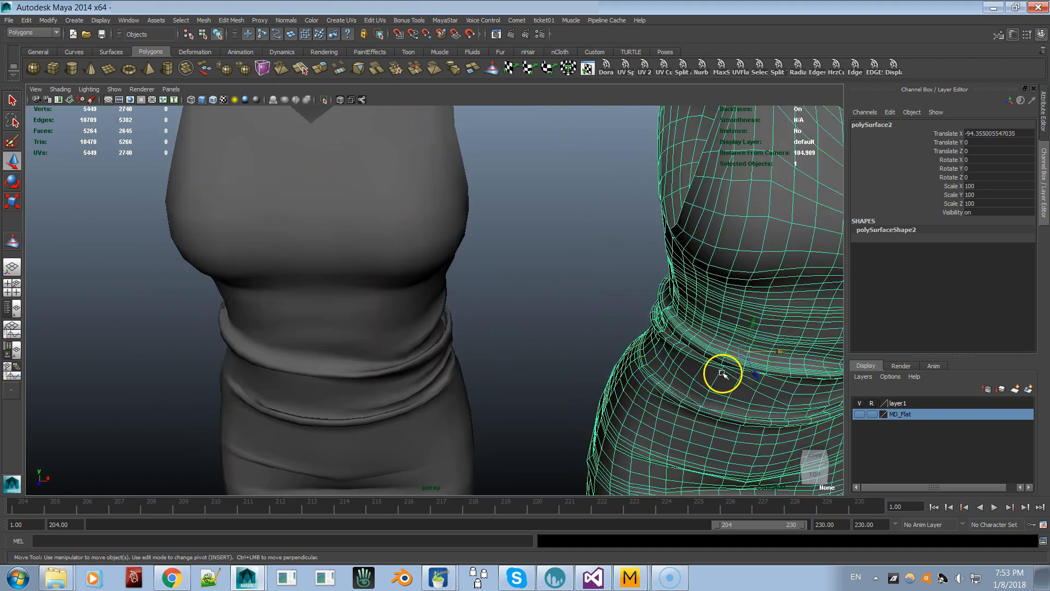
left_click(377, 374)
left_click_drag(378, 373, 383, 329, "alt")
left_click(711, 340)
left_click(378, 329)
left_click(711, 354)
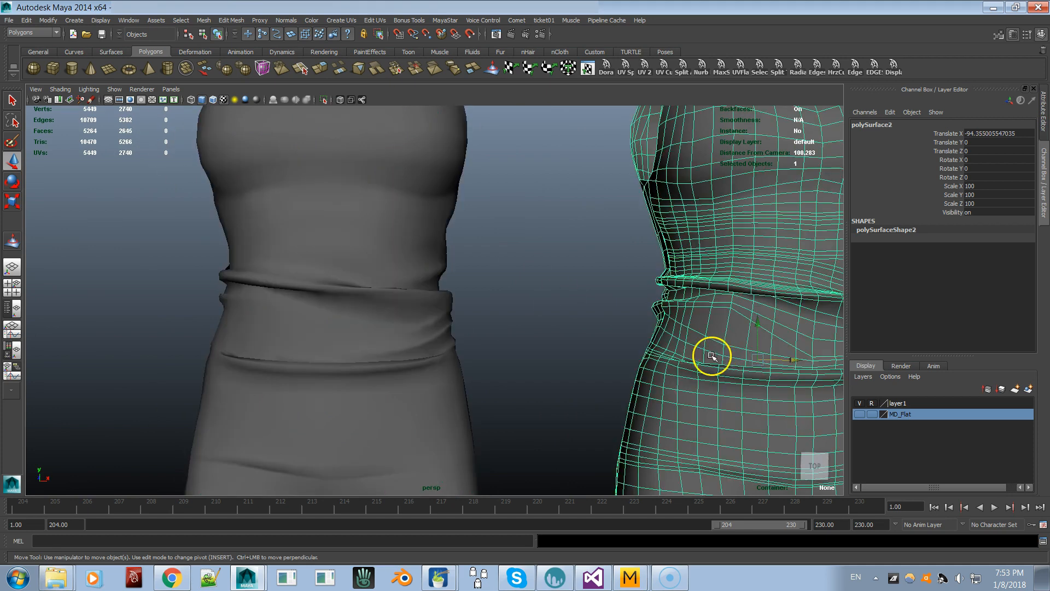
Examine the first dress's waist wireframe, and inspect the second dress's edge flow from below.
middle_click_drag(710, 354, 601, 343, "alt")
mouse_move(602, 343)
left_mouse_down("alt")
mouse_move(591, 363)
mouse_move(591, 340)
left_mouse_up("alt")
middle_click_drag(257, 347, 422, 328, "alt")
left_click(348, 298)
left_click_drag(348, 298, 365, 326, "alt")
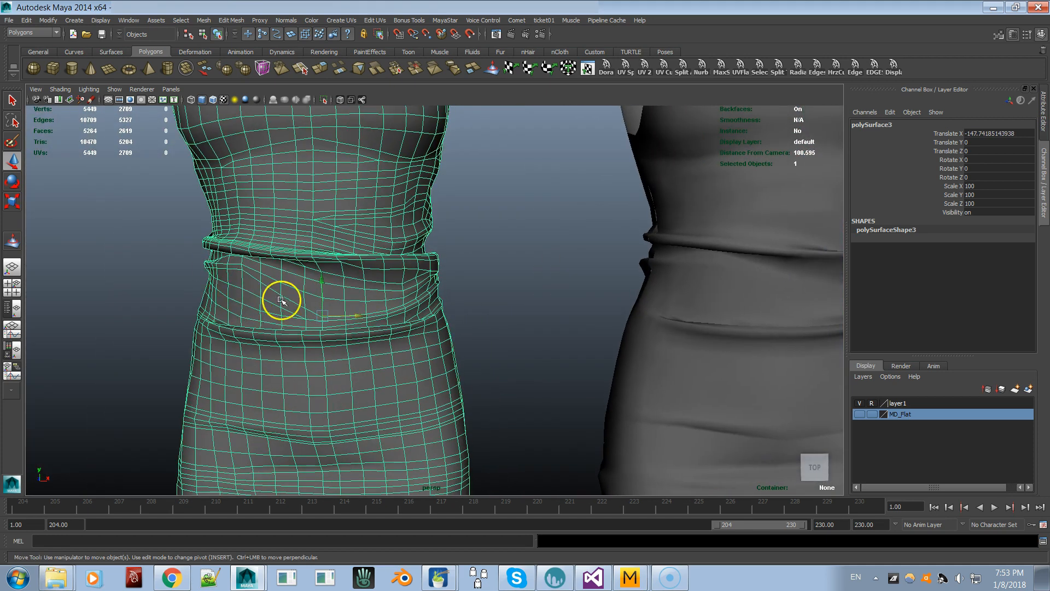
middle_click_drag(282, 300, 123, 325, "alt")
left_click(600, 281)
middle_click_drag(607, 280, 570, 215, "alt")
left_click_drag(558, 195, 504, 321, "alt")
middle_click_drag(504, 321, 572, 435, "alt")
left_click(667, 383)
right_click_drag(593, 362, 520, 364, "alt")
left_click(383, 371)
left_click(464, 368)
left_click(439, 329)
left_click_drag(438, 328, 411, 359, "alt")
left_click(472, 332)
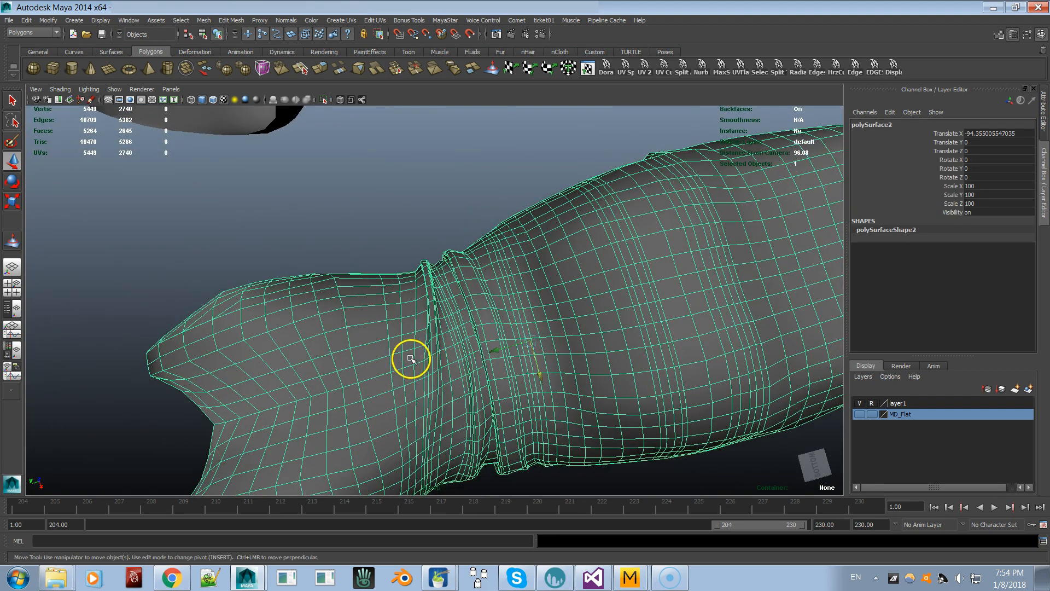
Select both dresses and inspect their wireframes together, closing in on the pinched edges above the first dress's waist fold.
right_click_drag(411, 359, 525, 317, "alt")
left_click(487, 210)
left_click(495, 322, "shift")
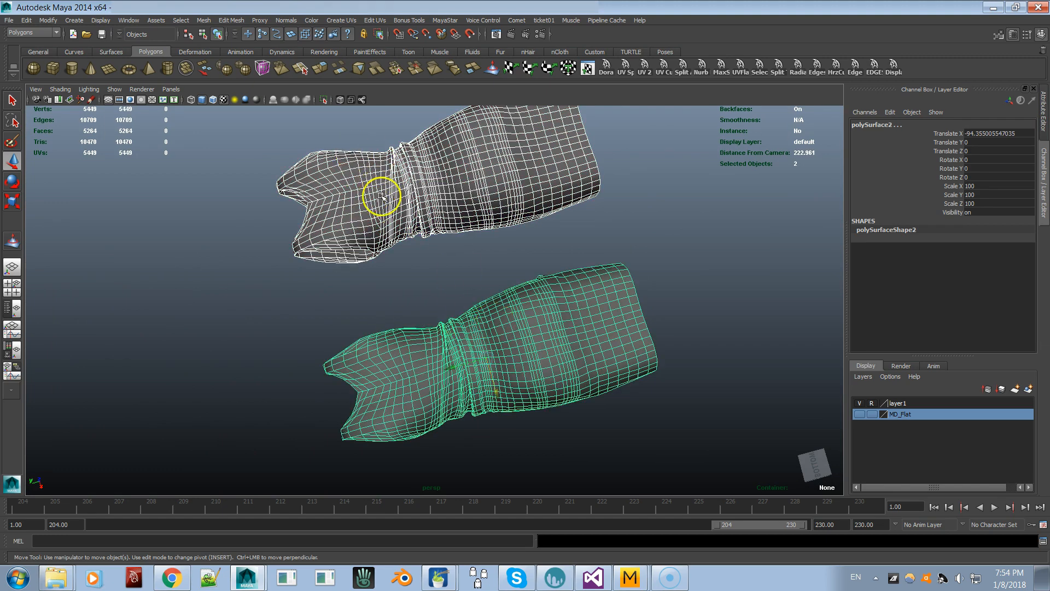
left_click_drag(425, 346, 452, 272, "alt")
right_click_drag(453, 272, 452, 336, "alt")
middle_click_drag(335, 279, 341, 407, "alt")
left_click_drag(340, 408, 497, 263, "alt")
left_click_drag(307, 299, 386, 304, "alt")
left_click_drag(459, 257, 352, 339, "alt")
middle_click_drag(351, 338, 529, 248, "alt")
right_click_drag(529, 248, 567, 350, "alt")
middle_click_drag(565, 410, 541, 307, "alt")
right_click_drag(541, 307, 453, 194, "alt")
middle_click_drag(453, 194, 497, 378, "alt")
right_click_drag(497, 377, 672, 311, "alt")
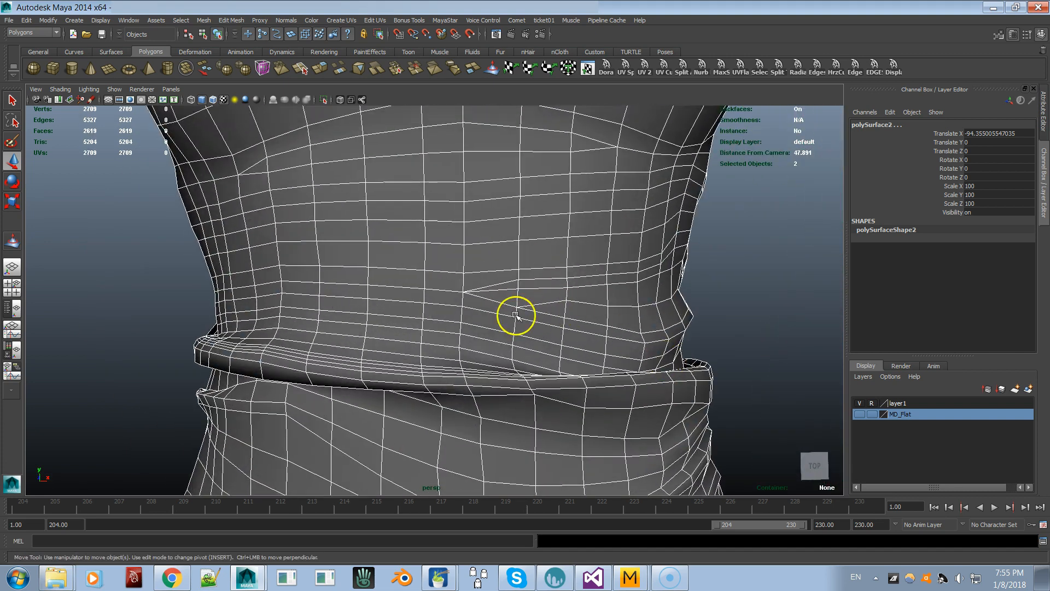
Delete the middle edge running into the pinched vertex above the first dress's waist fold.
right_click_drag(516, 301, 547, 274, "alt")
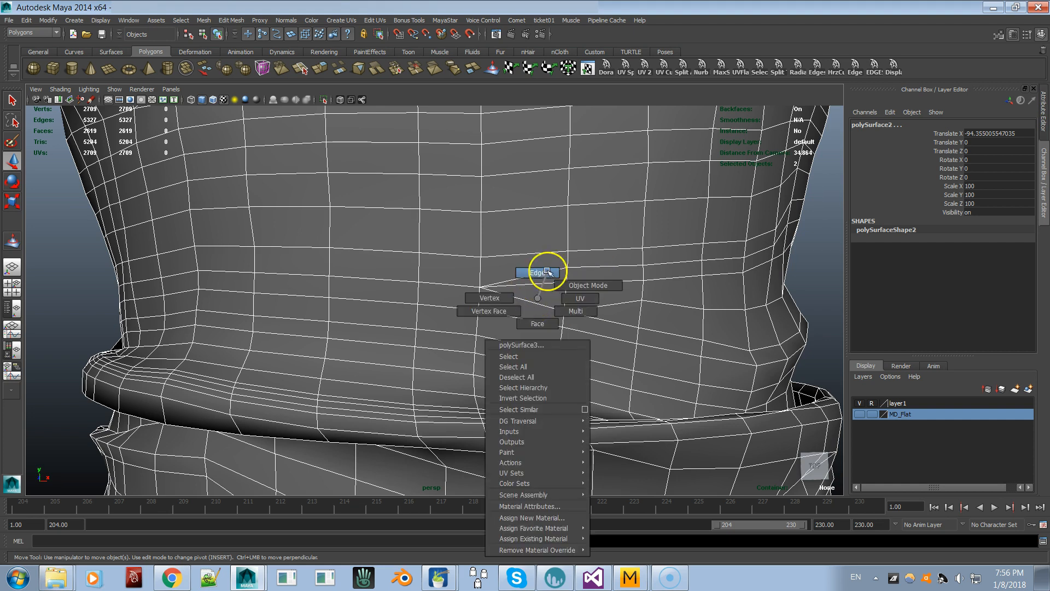
left_click(542, 284)
left_click(231, 21)
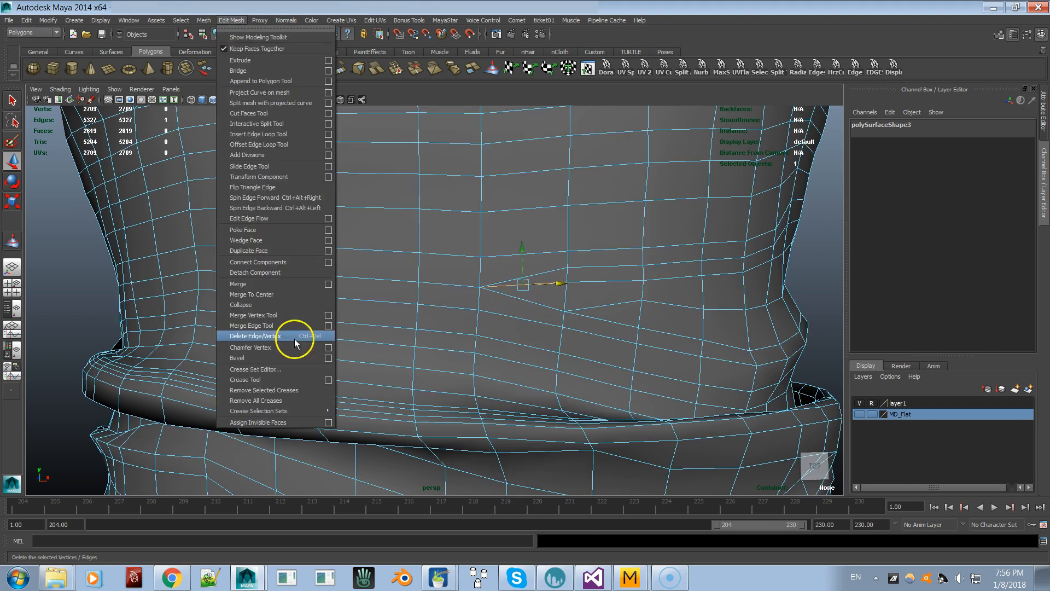
left_click(269, 335)
right_click_drag(270, 335, 521, 294, "alt")
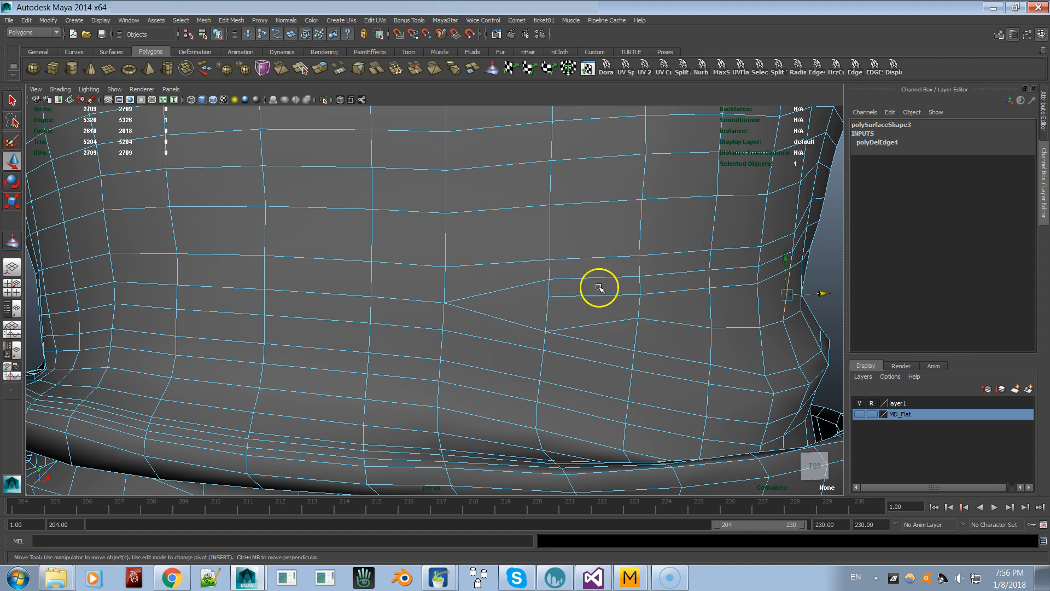
Move the vertex at the deleted edge's end slightly sideways, away from the pinched point.
middle_click_drag(569, 311, 539, 322, "alt")
right_click(551, 308)
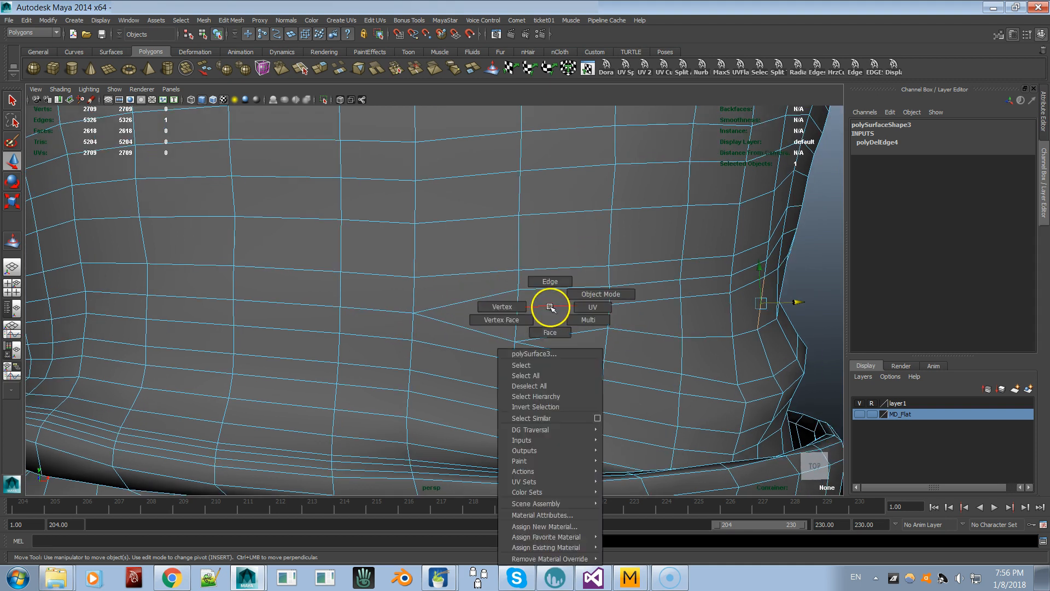
right_click_drag(551, 307, 514, 308)
left_click(519, 308)
left_click_drag(555, 306, 563, 306)
right_click_drag(563, 306, 509, 355, "alt")
middle_click_drag(509, 356, 514, 316, "alt")
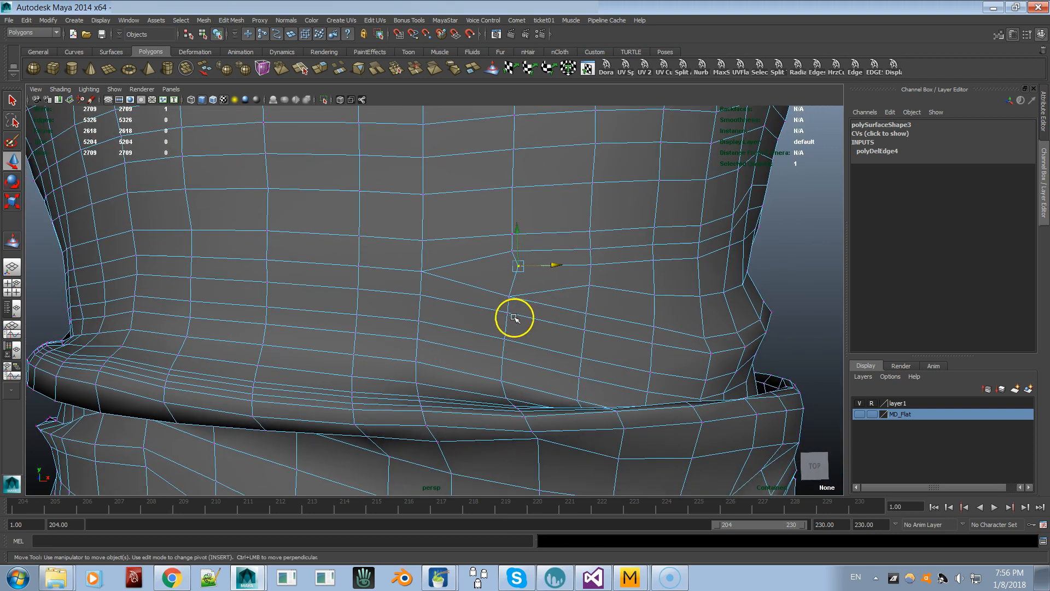
Undo the vertex move and the edge deletion.
scroll(517, 316, "up", 2)
key("ctrl+z")
key("ctrl+z")
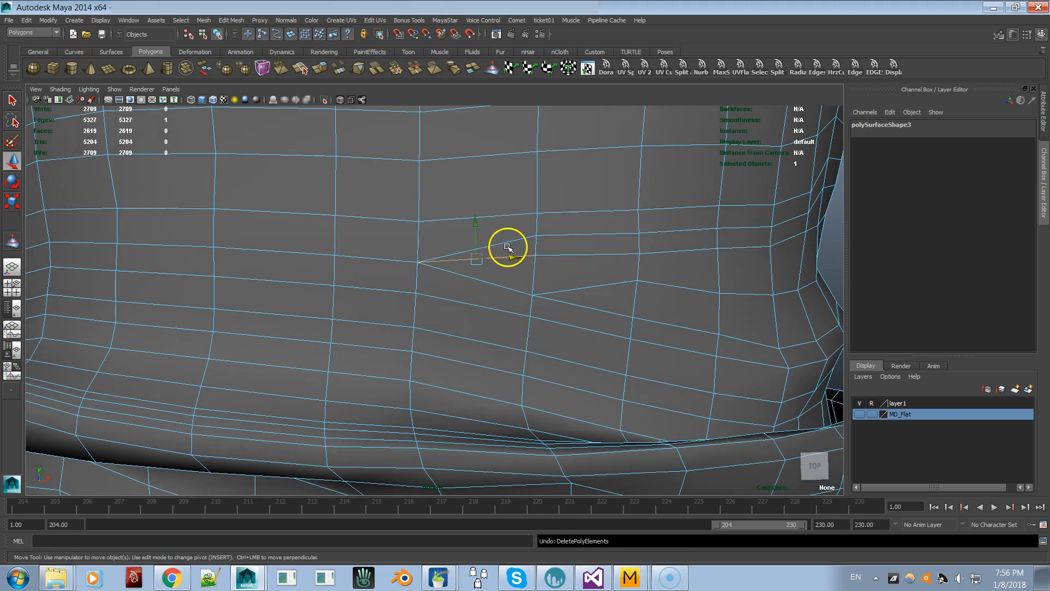
Reapply the deletion of the edge at the pinched vertex, and move its remaining end vertex sideways again.
key("ctrl+Delete")
right_click_drag(543, 256, 517, 255)
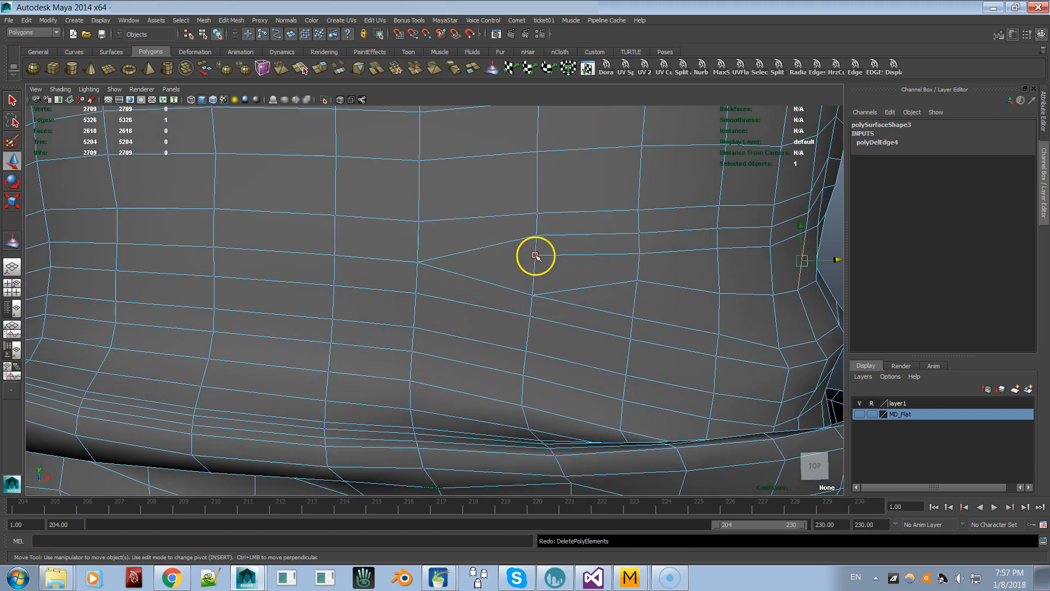
left_click(535, 256)
left_click_drag(572, 255, 584, 255)
Try to insert an edge loop from the edge above the merged face, and undo it.
right_click_drag(487, 217, 510, 208)
left_click(232, 20)
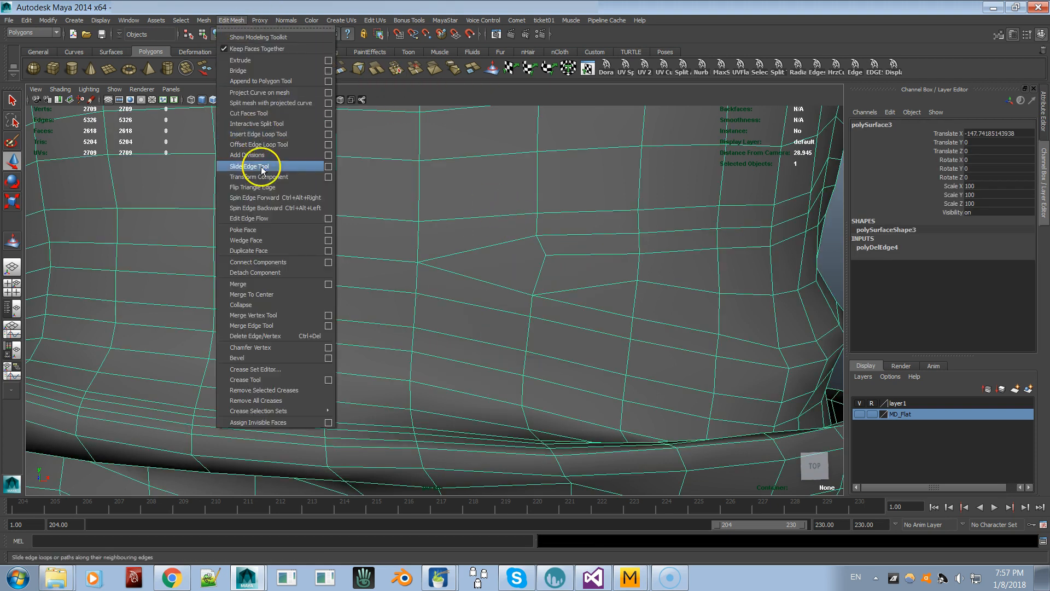
left_click(272, 134)
left_click(481, 218)
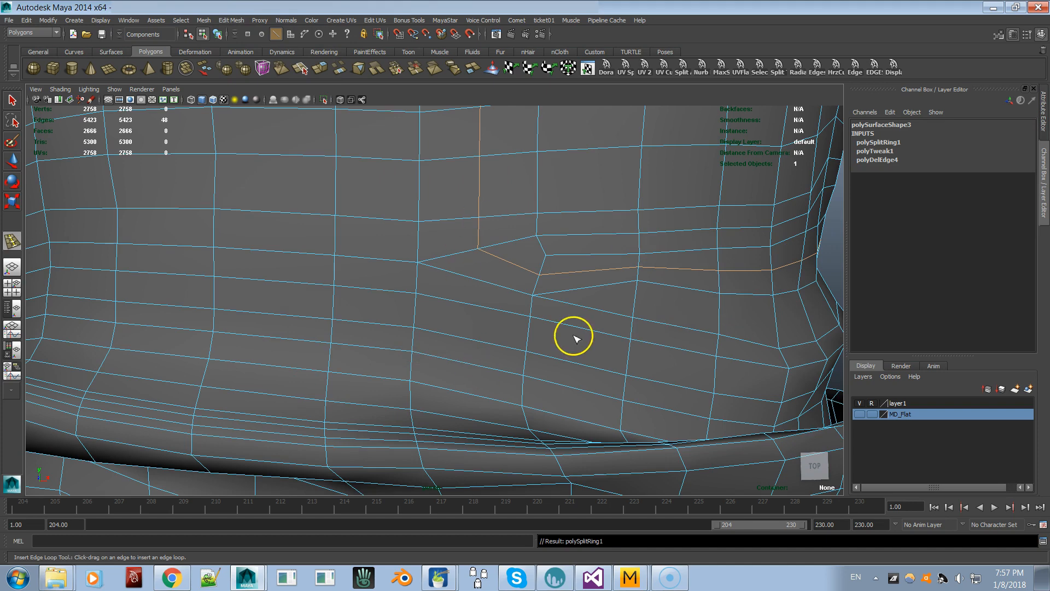
key("ctrl+z")
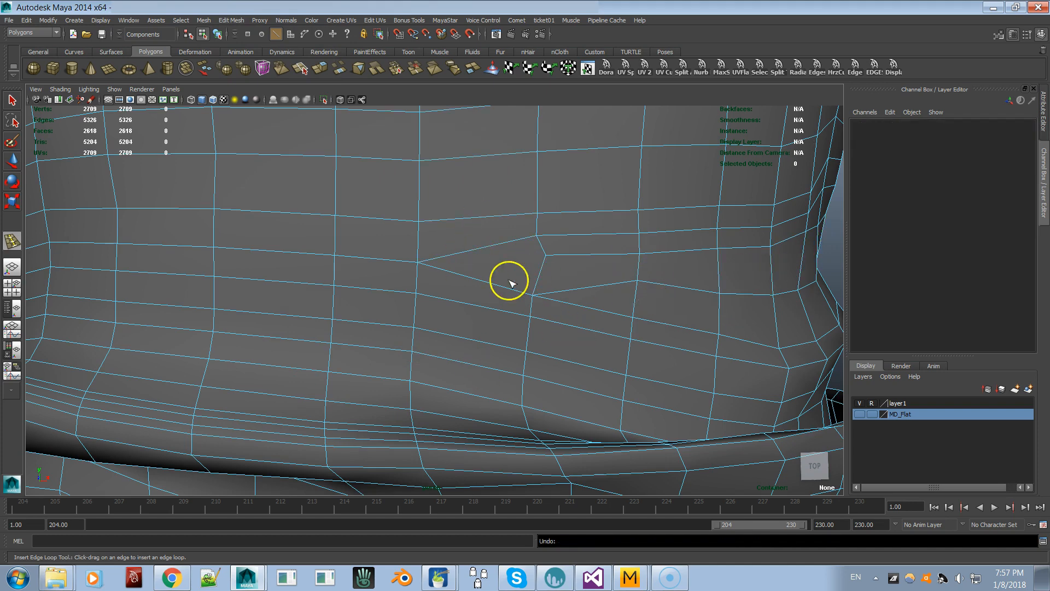
Return to object selection, deselect the mesh and view both dresses in full.
key("F8")
left_click(511, 275)
left_click_drag(532, 257, 638, 294, "alt")
left_click_drag(467, 337, 547, 340, "alt")
left_click(12, 99)
left_click(383, 172)
left_click_drag(383, 172, 428, 317, "alt")
left_click(454, 294)
Select each dress in turn and examine its overall quad wireframe from the front, below and at an angle.
mouse_move(432, 578)
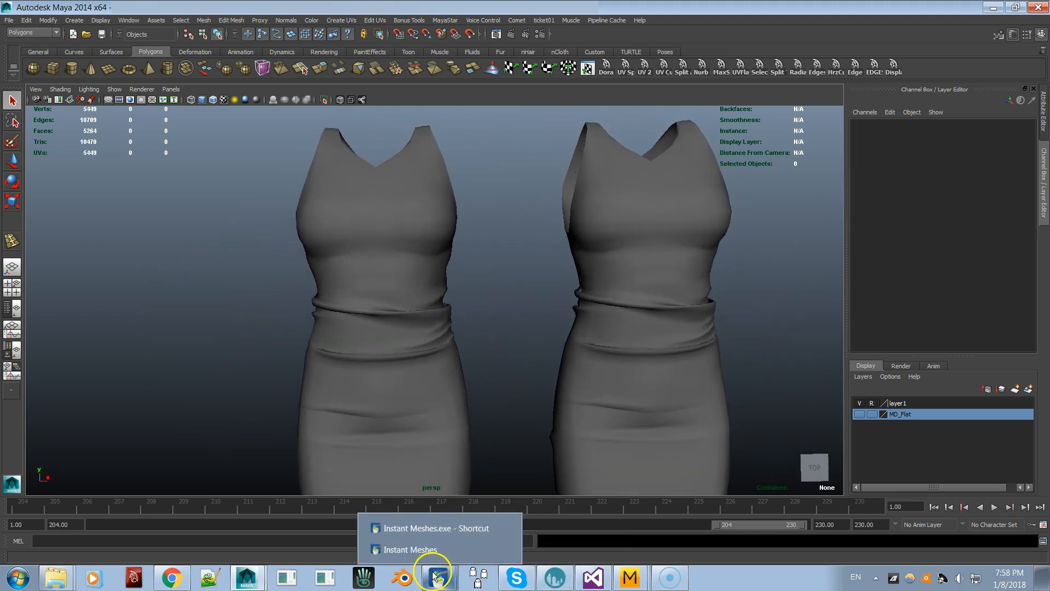
left_click(438, 398)
left_click_drag(439, 399, 420, 365, "alt")
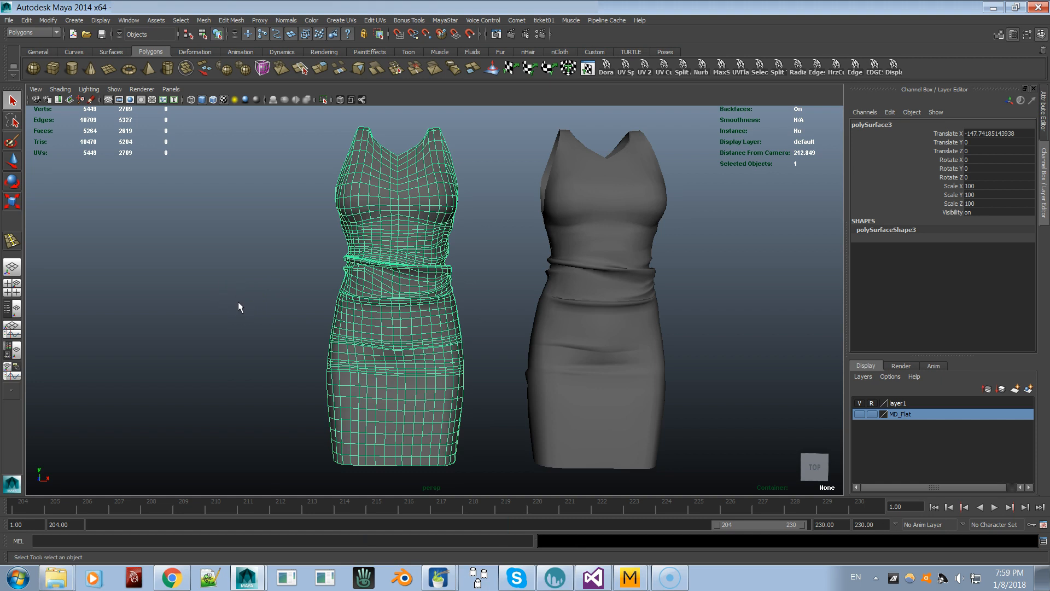
right_click_drag(387, 234, 437, 350, "alt")
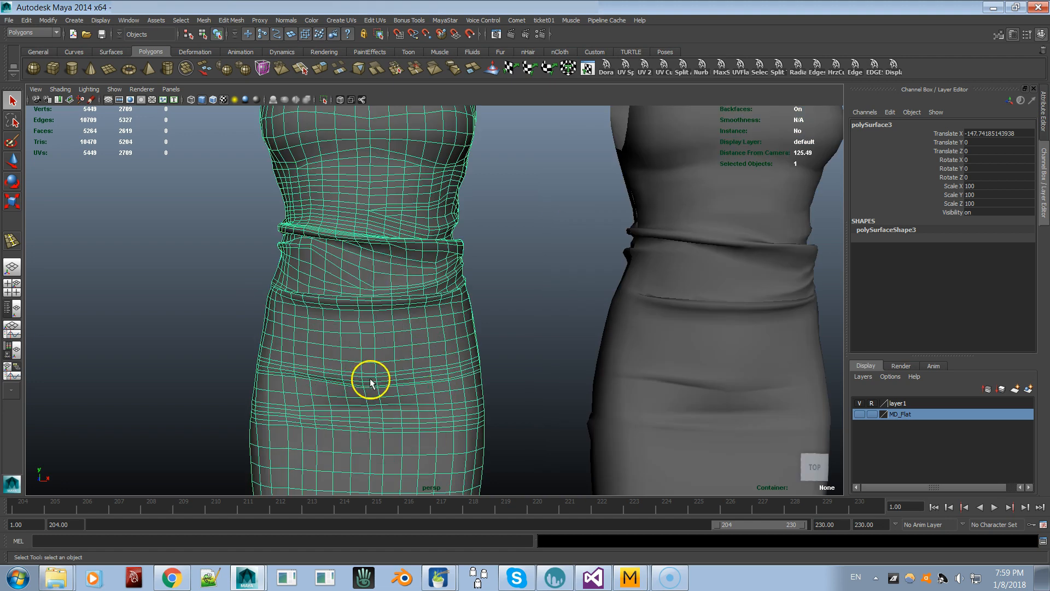
left_click_drag(293, 284, 436, 376, "alt")
left_click(460, 220)
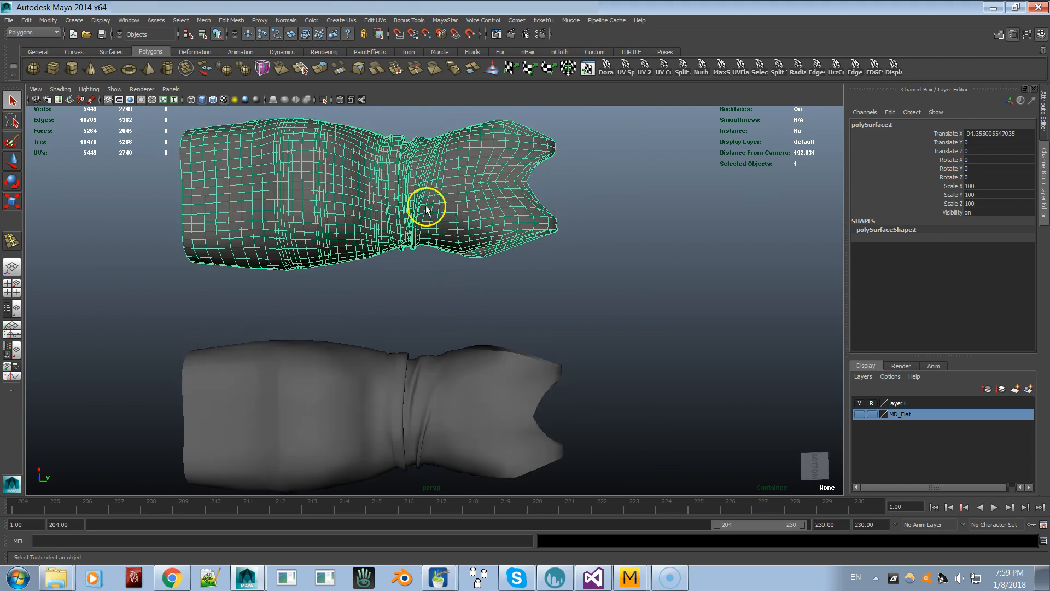
left_click_drag(422, 195, 110, 234, "alt")
middle_click_drag(110, 234, 376, 339, "alt")
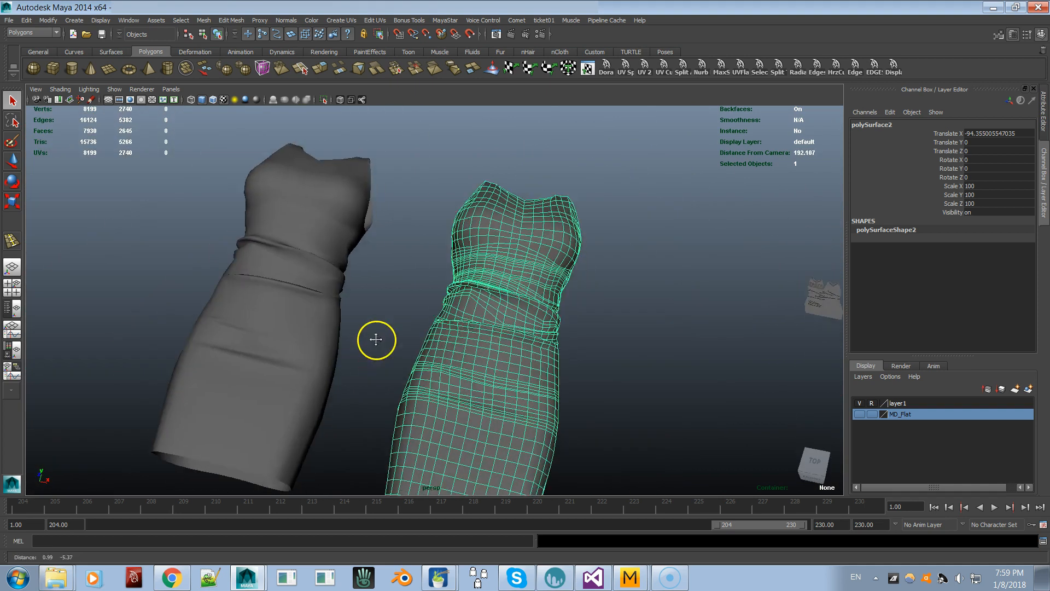
left_click_drag(376, 339, 396, 315, "alt")
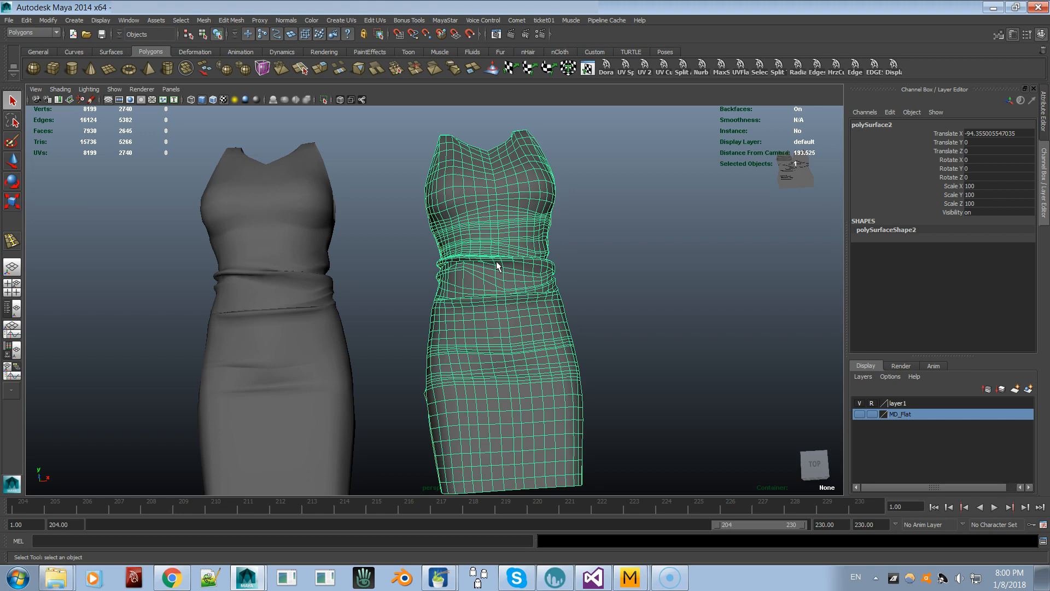
Switch to Instant Meshes, inspect the automatically remeshed flat pattern around the strokes, and return to Maya.
left_click(433, 575)
left_click(436, 548)
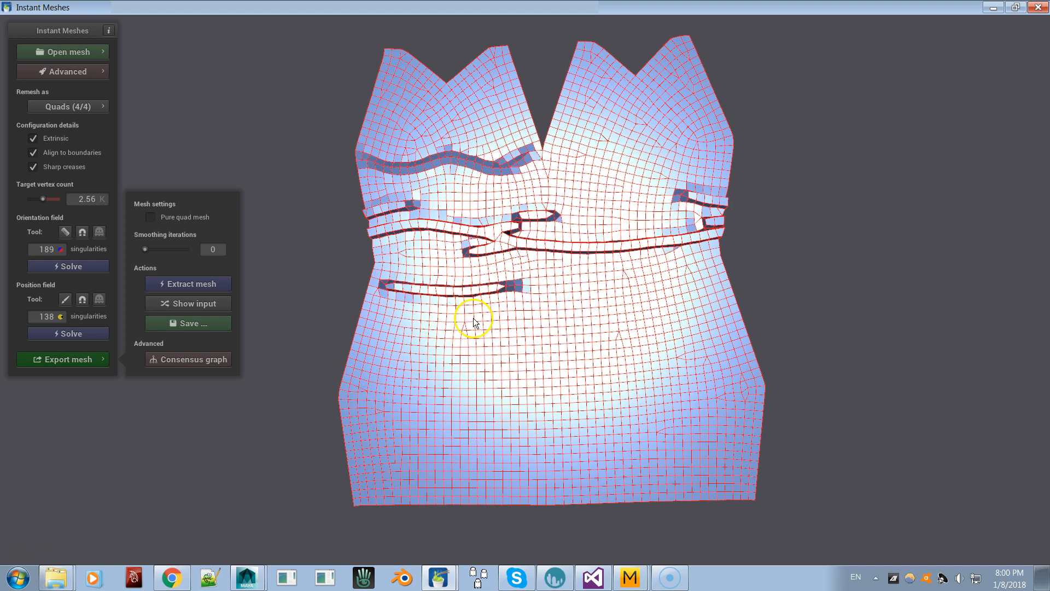
left_click_drag(548, 315, 548, 321)
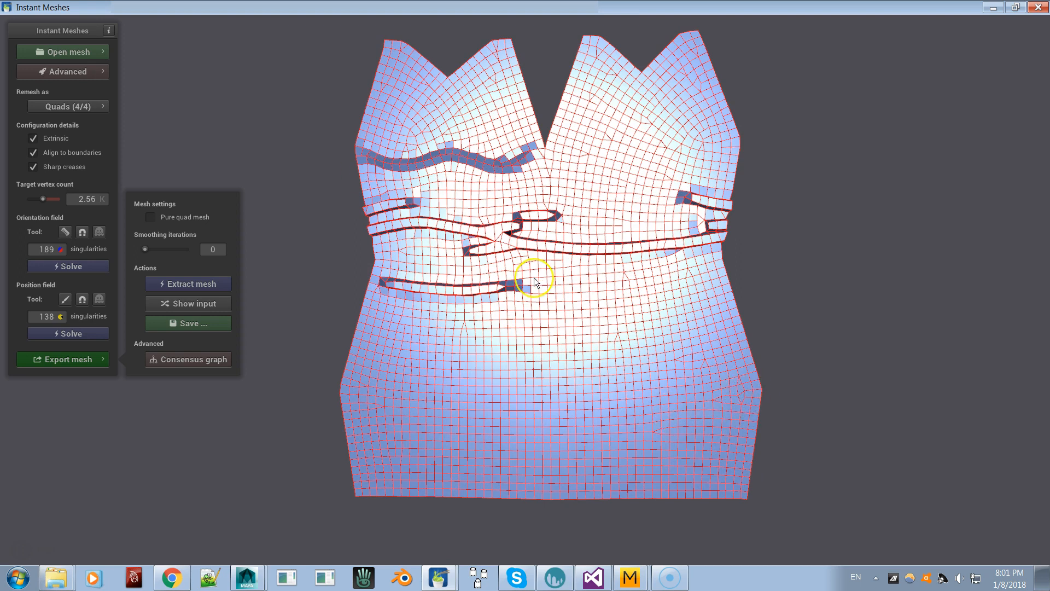
key("alt+Tab")
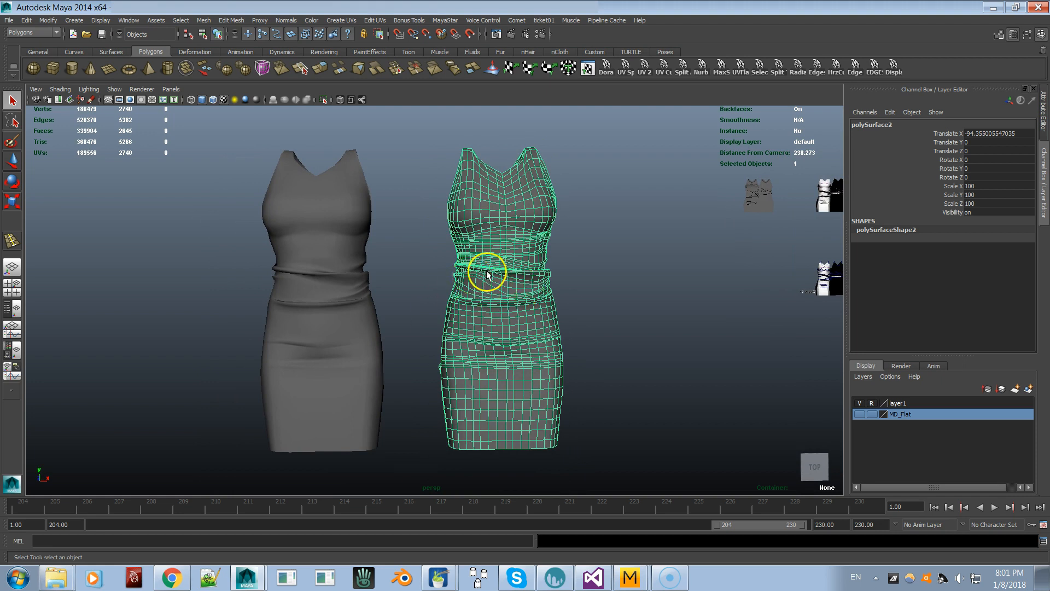
left_click(448, 580)
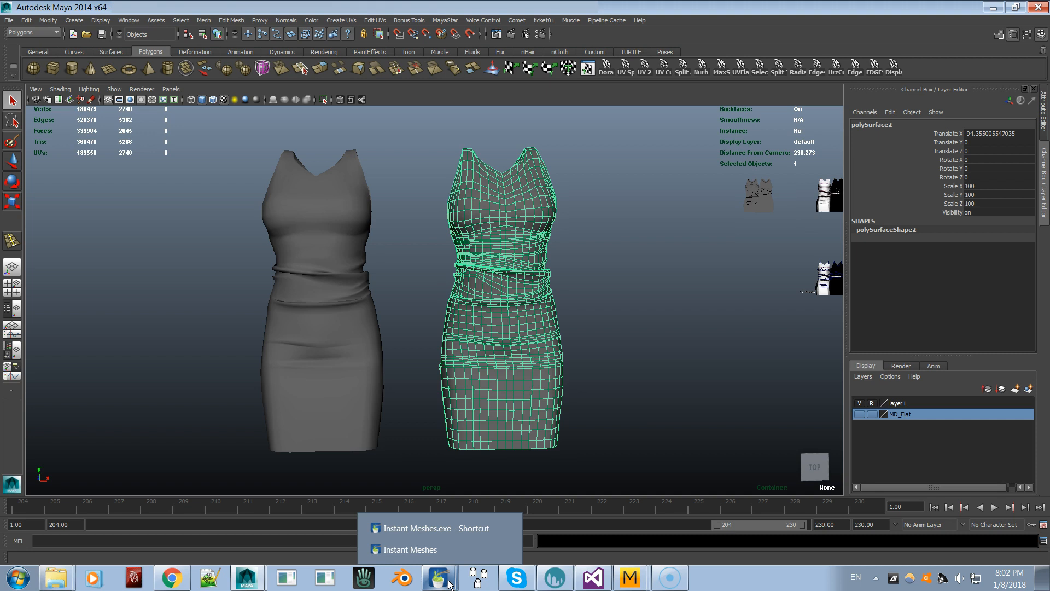
left_click_drag(499, 286, 501, 331, "alt")
key("alt+Tab")
key("alt+Tab")
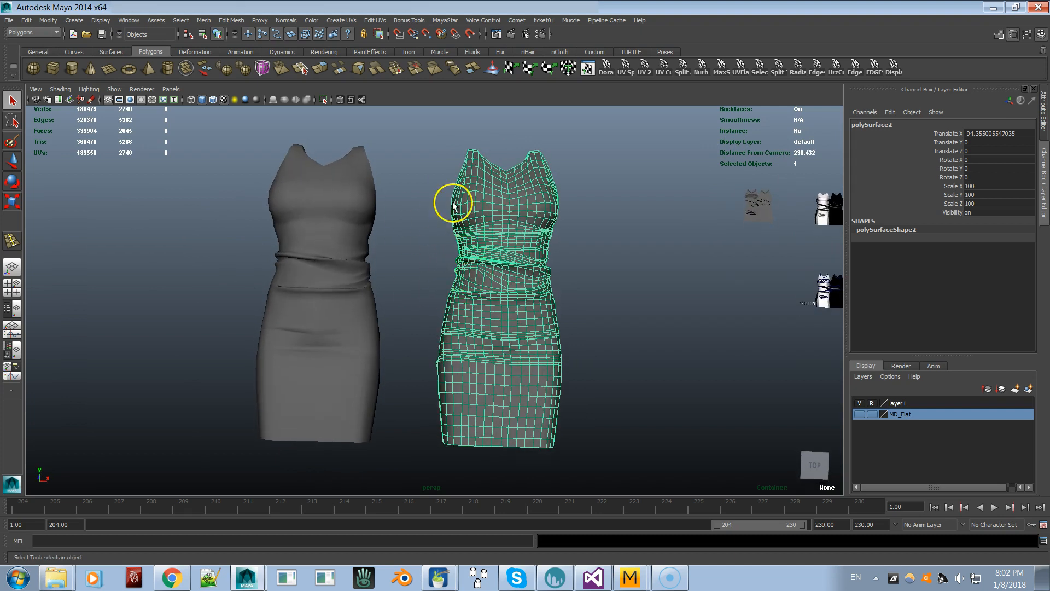
Examine the selected dress's quad wireframe beside the shaded dress from slightly different angles.
left_click(430, 327)
left_click(465, 306)
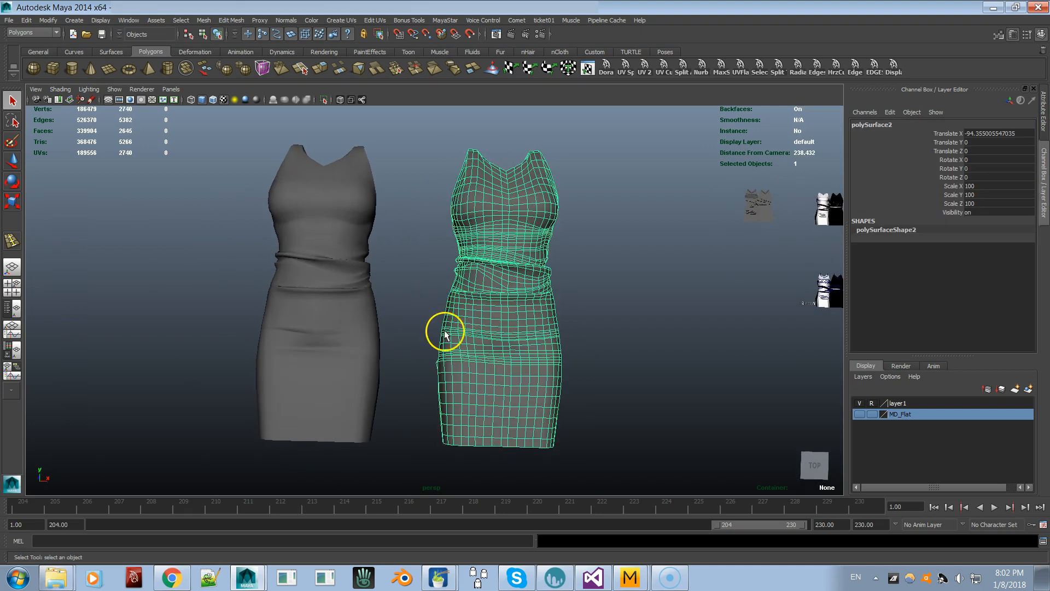
left_click(443, 578)
left_click(443, 549)
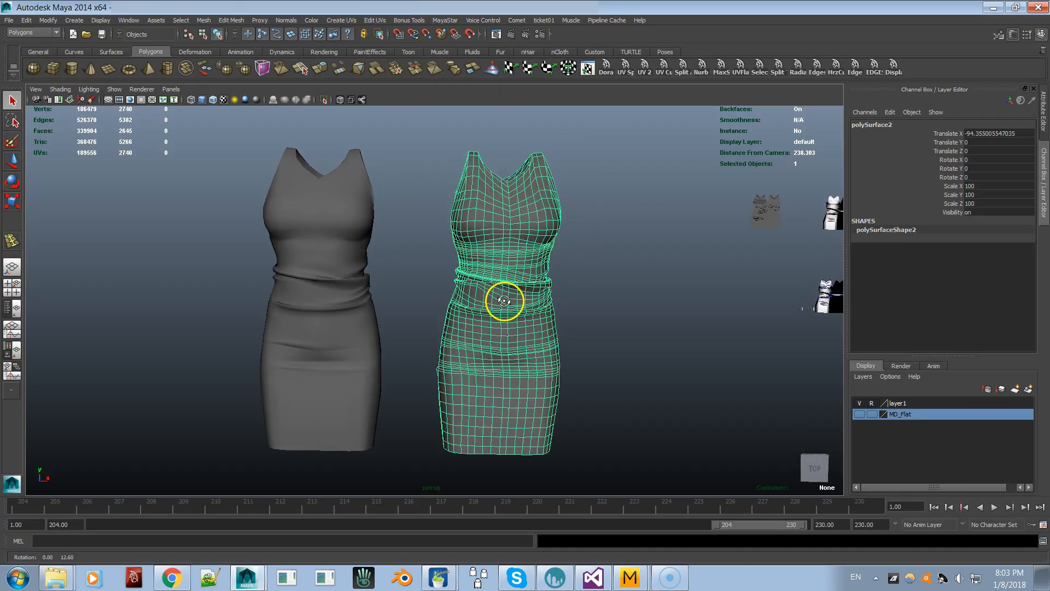
left_click_drag(504, 301, 376, 311, "alt")
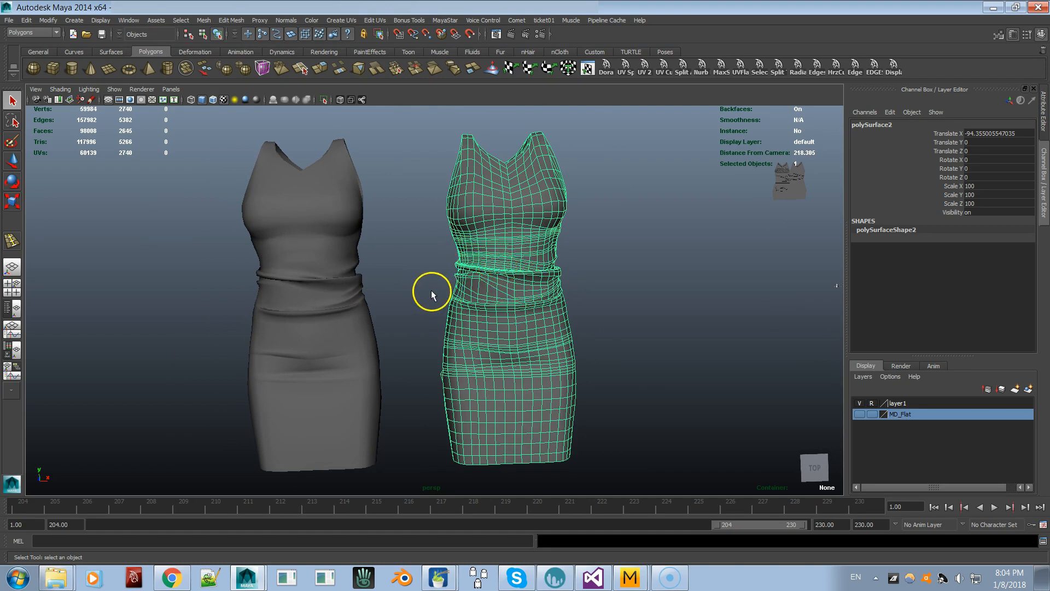
Deselect the mesh and compare the shaded waist and hip folds of both dresses, close up and in full.
scroll(407, 268, "up", 3)
left_click(423, 259)
left_click_drag(475, 293, 470, 356, "alt")
scroll(547, 302, "up", 2)
left_click(568, 302)
left_click(437, 383)
left_click_drag(436, 383, 471, 345, "alt")
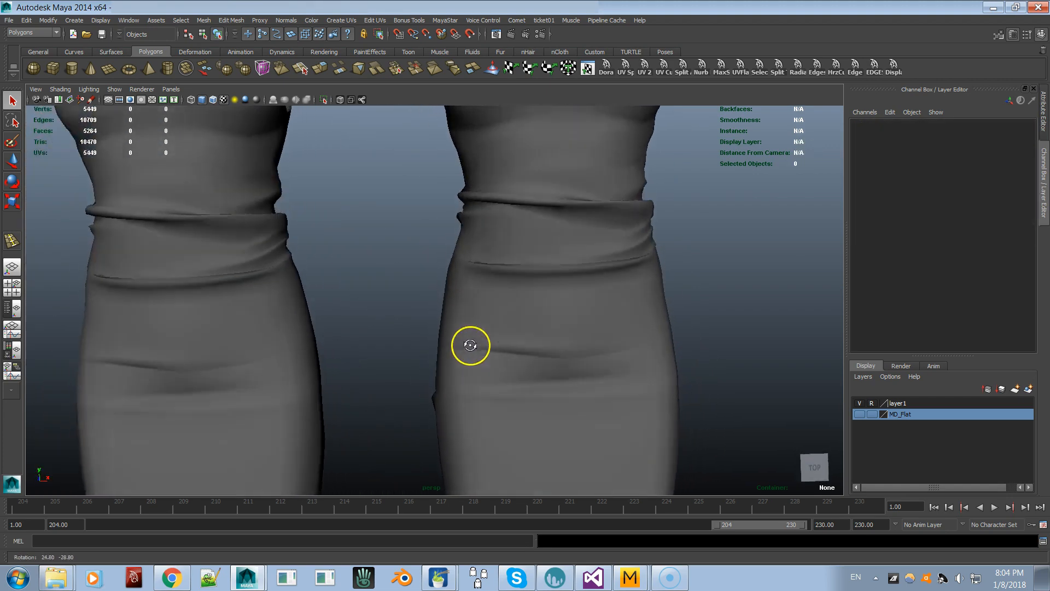
scroll(481, 347, "down", 3)
left_click(499, 347)
scroll(492, 346, "down", 1)
left_click(410, 332)
mouse_move(413, 308)
left_mouse_down("alt")
mouse_move(408, 296)
mouse_move(403, 309)
left_mouse_up("alt")
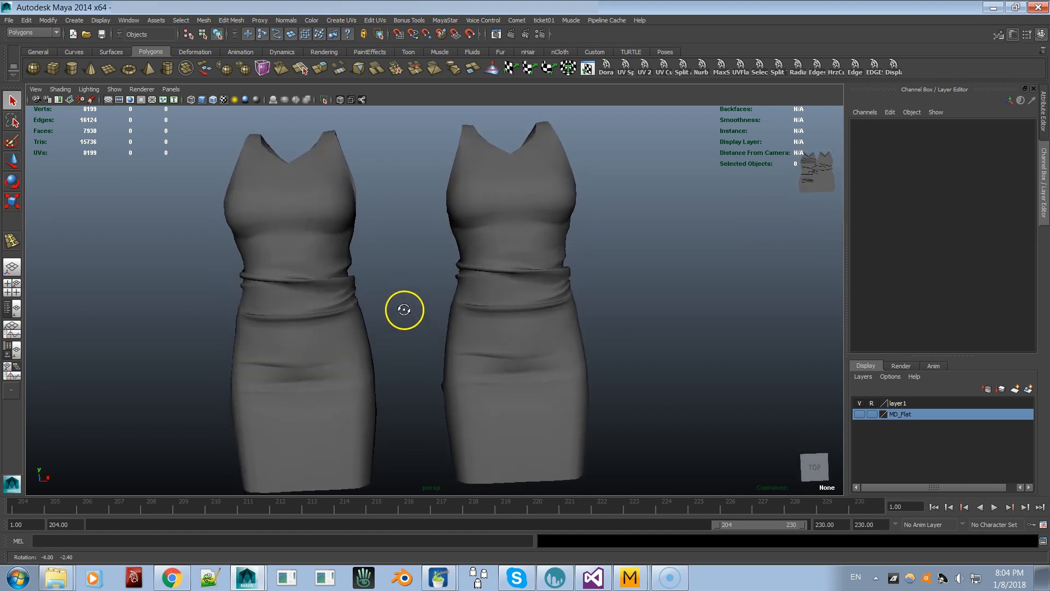
Select the right-hand dress again to examine its quad wireframe around the waist folds.
scroll(399, 321, "up", 2)
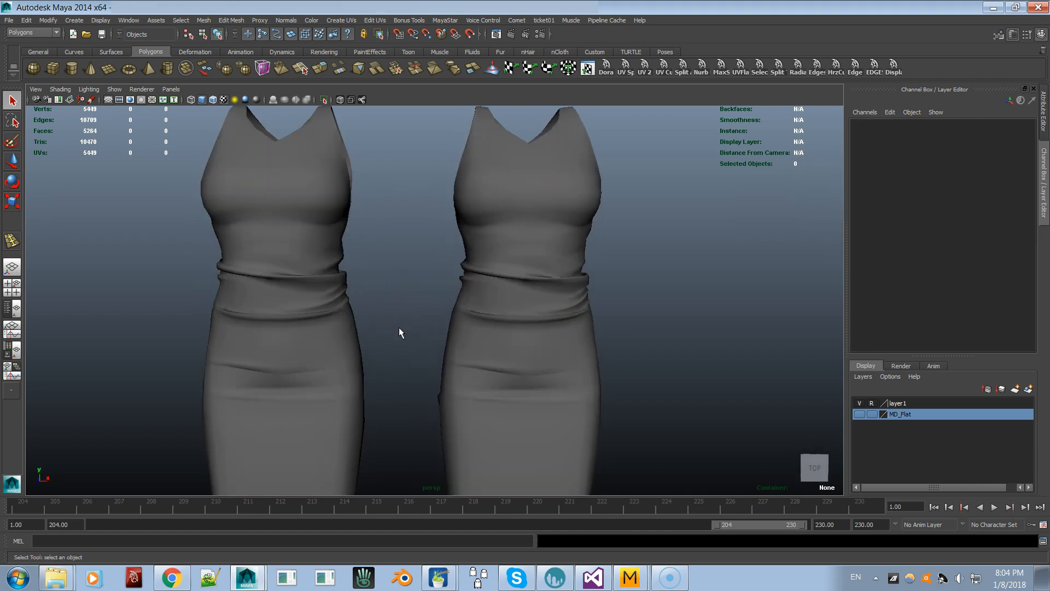
left_click(532, 316)
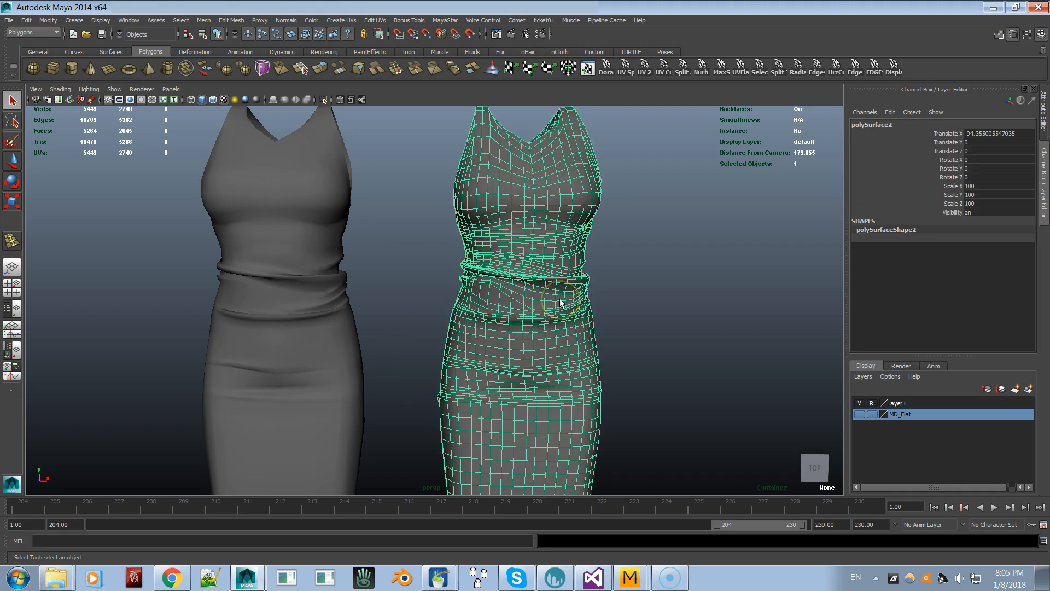